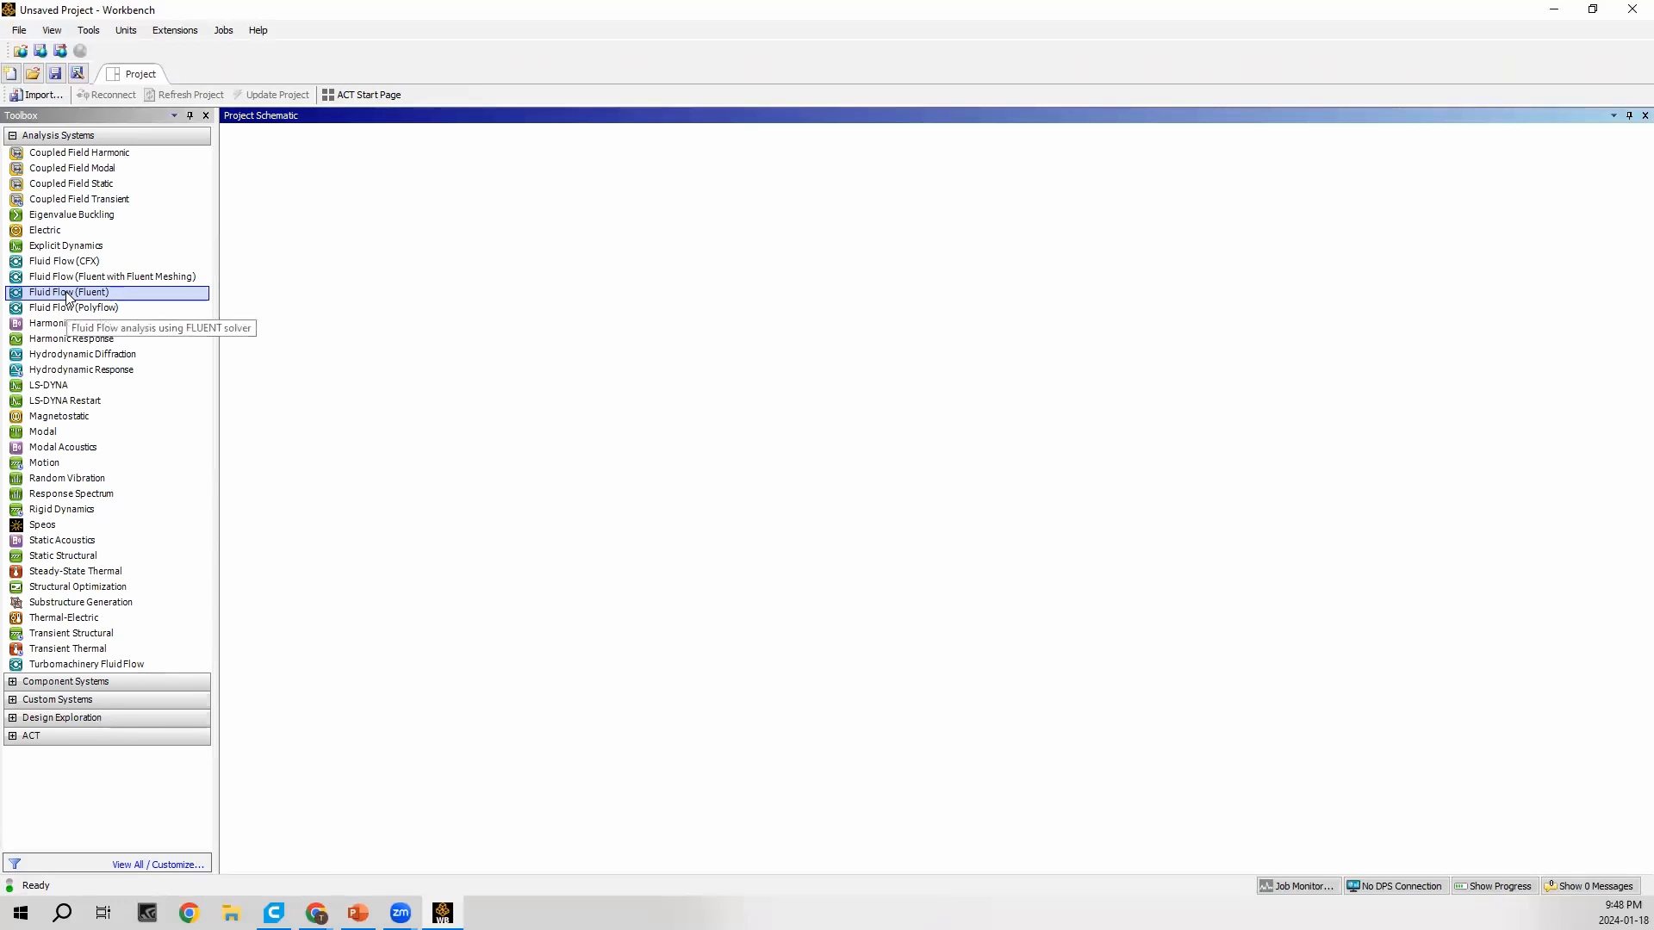
Step: Add a Fluid Flow (Fluent) analysis system to the project schematic and open its Geometry for editing in SpaceClaim
left_click_drag(69, 297, 327, 238)
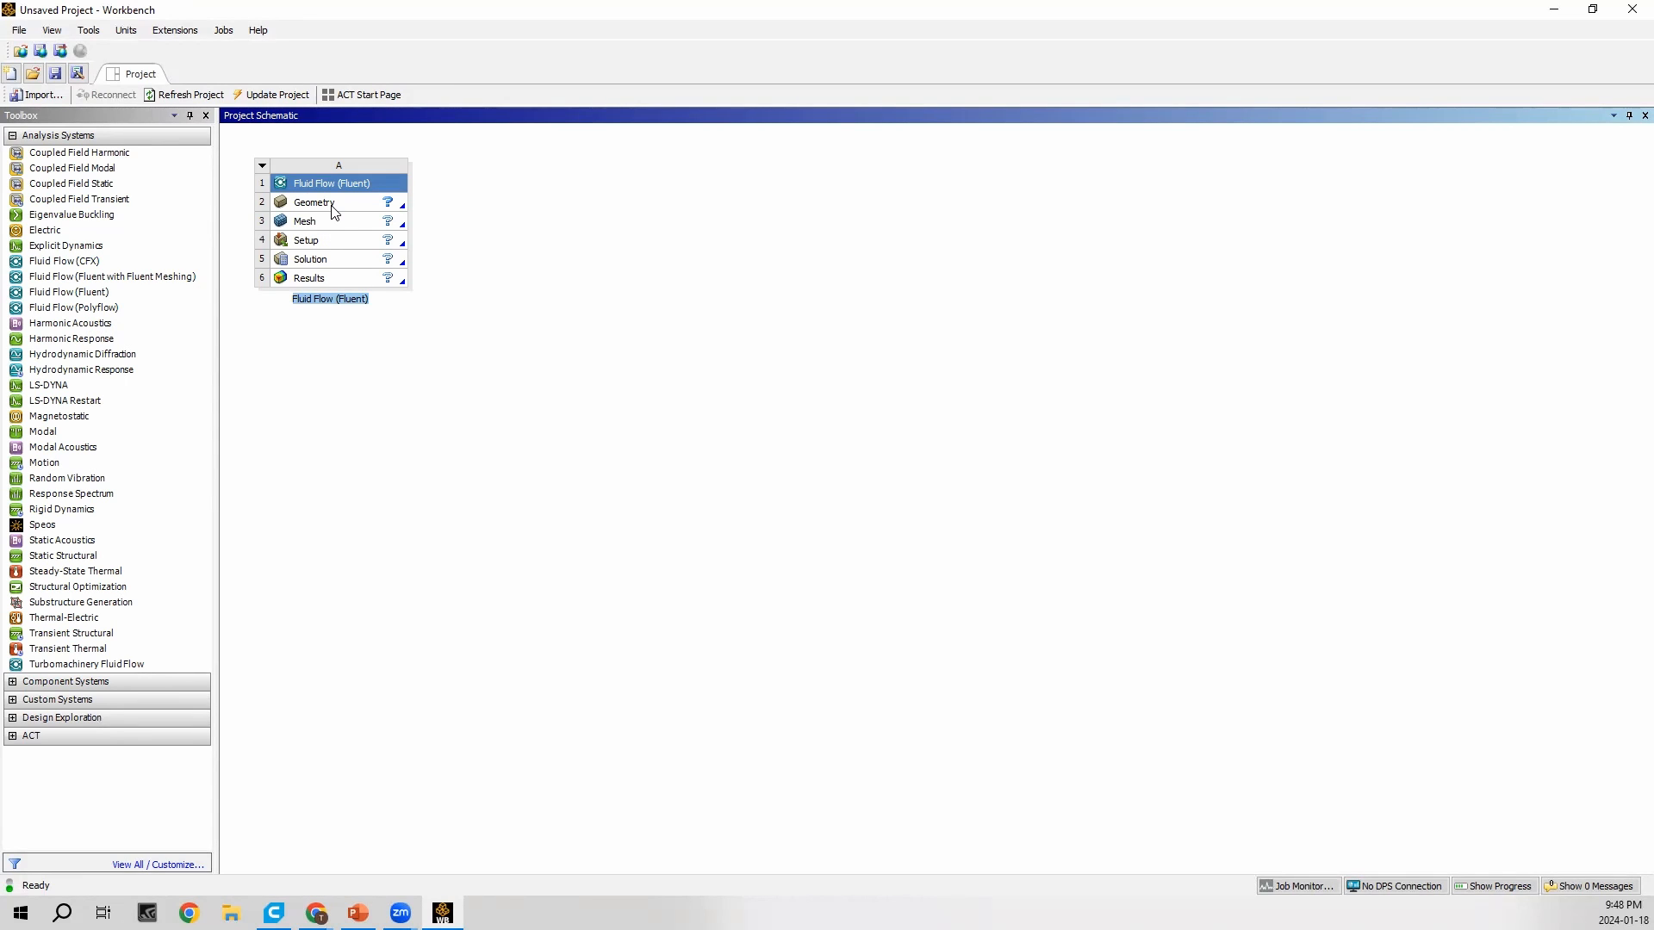
double_click(335, 207)
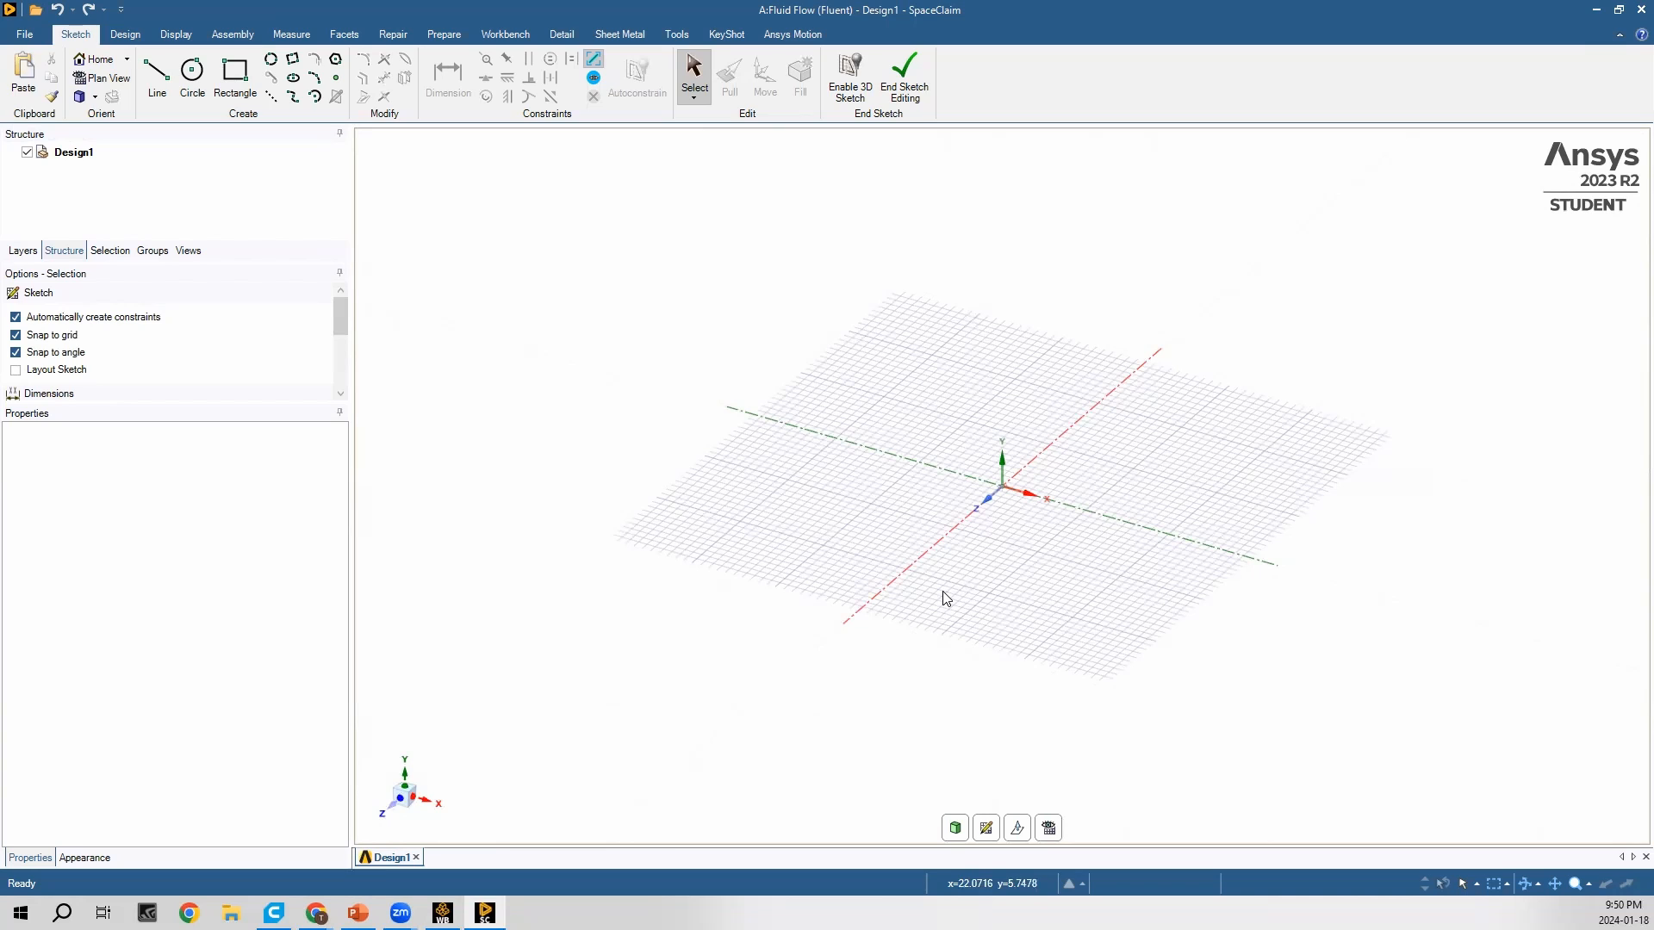
Step: Leave the default sketch and start a new one on the XY plane, viewed face-on
left_click(915, 85)
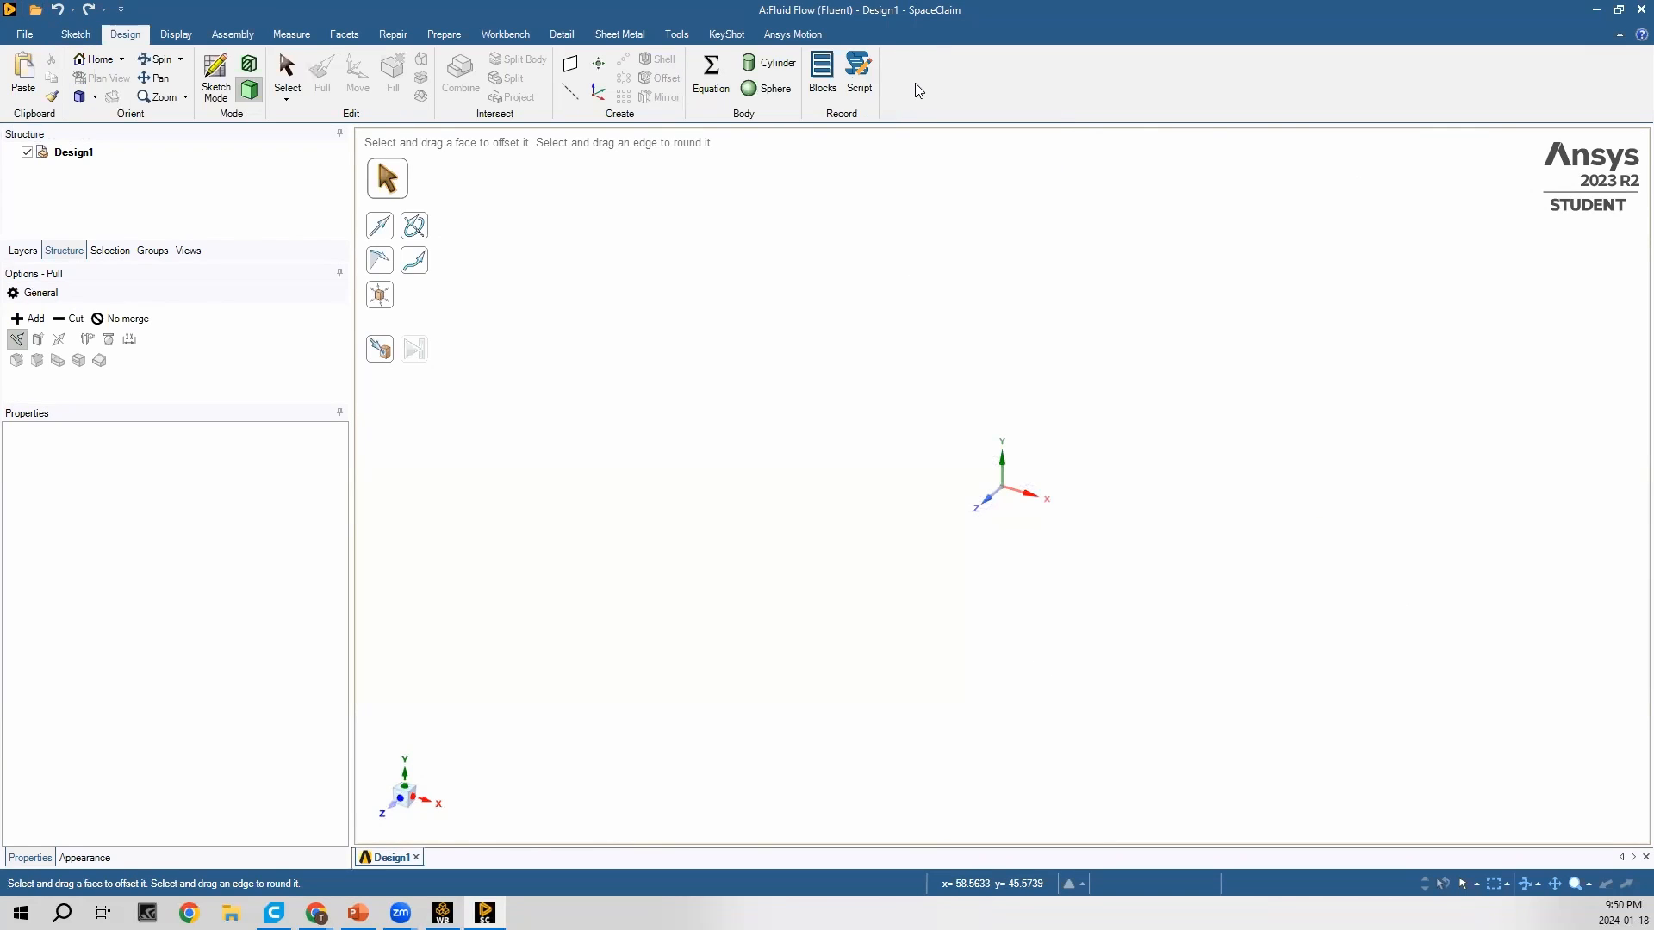
left_click(215, 93)
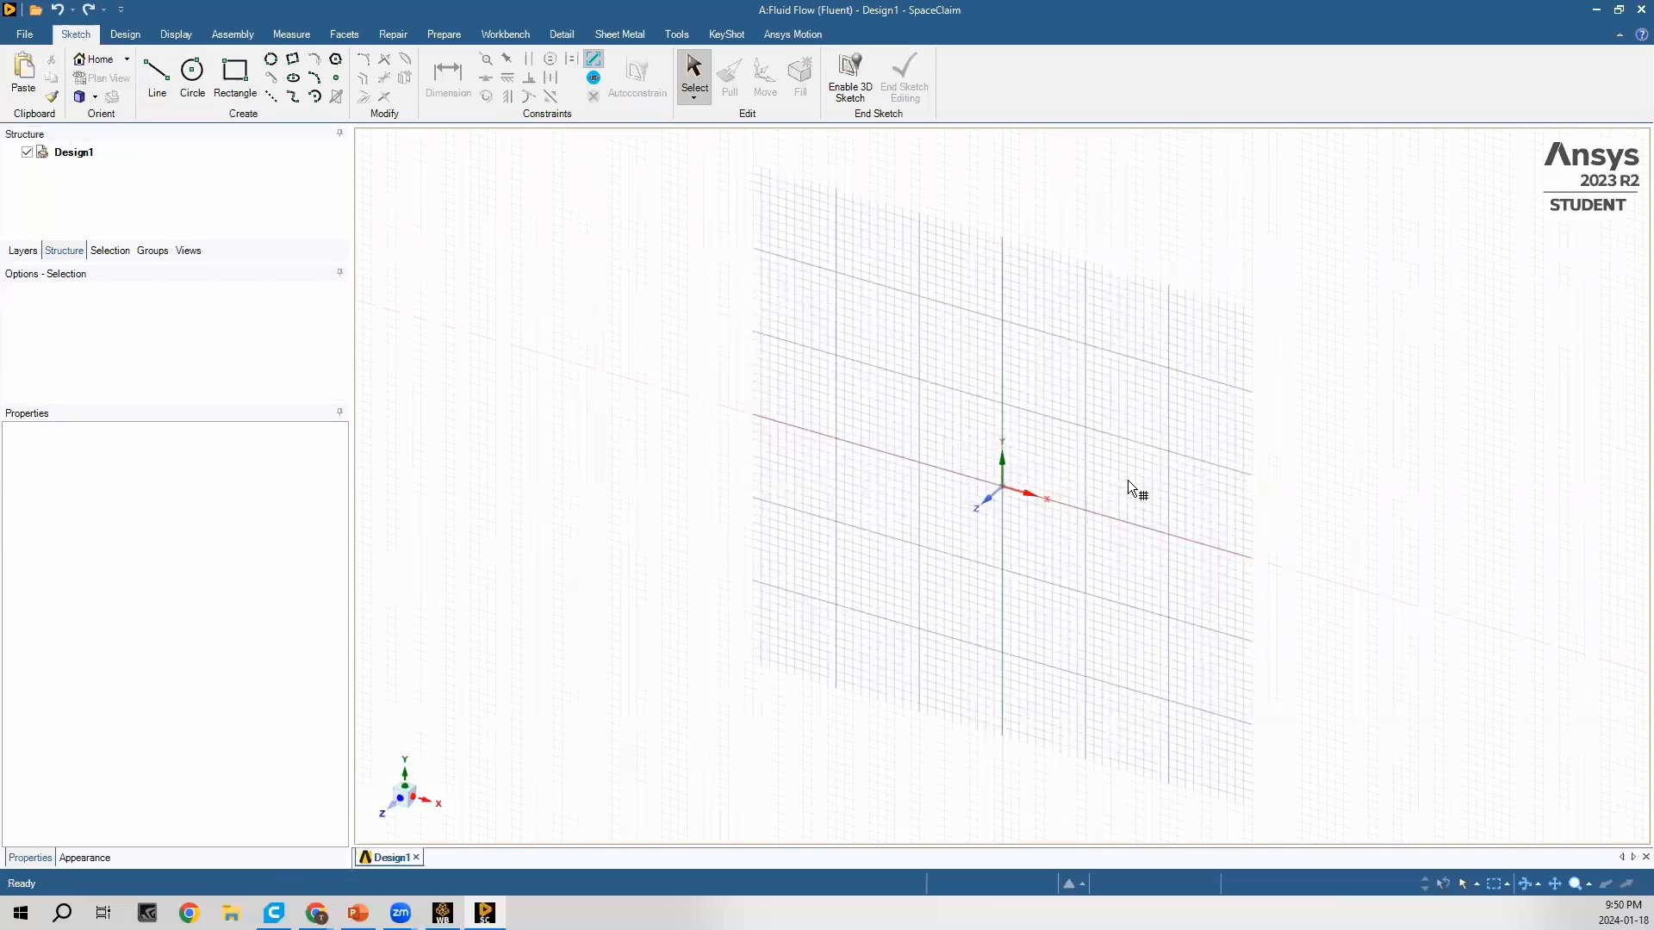
left_click(1097, 434)
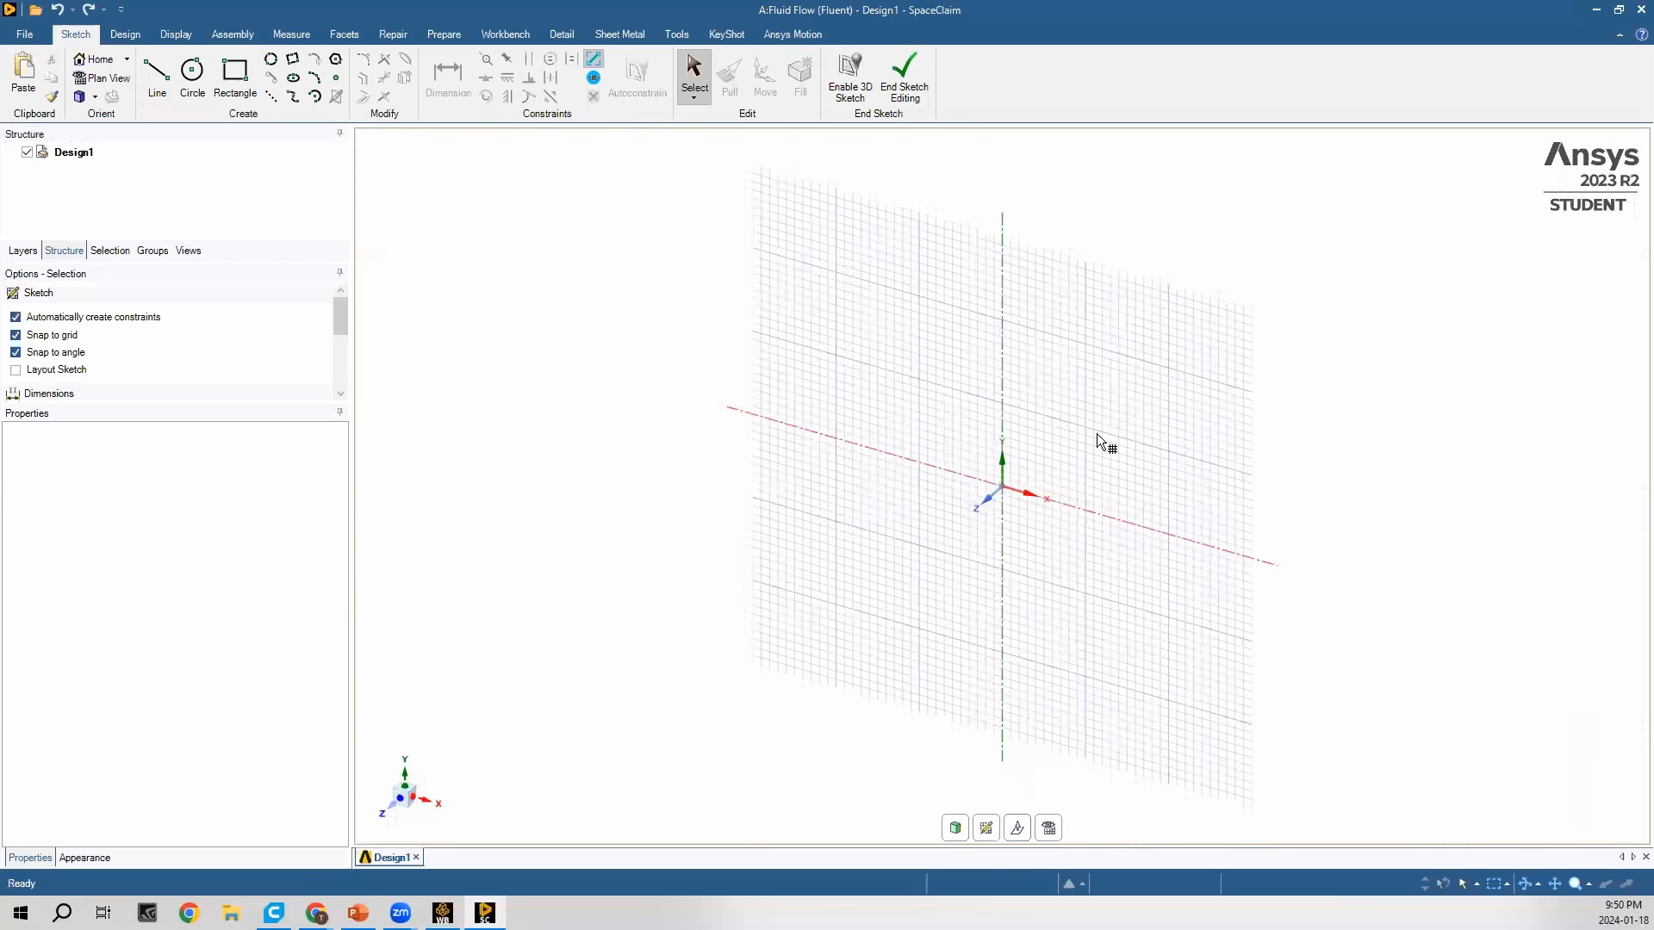
left_click(398, 810)
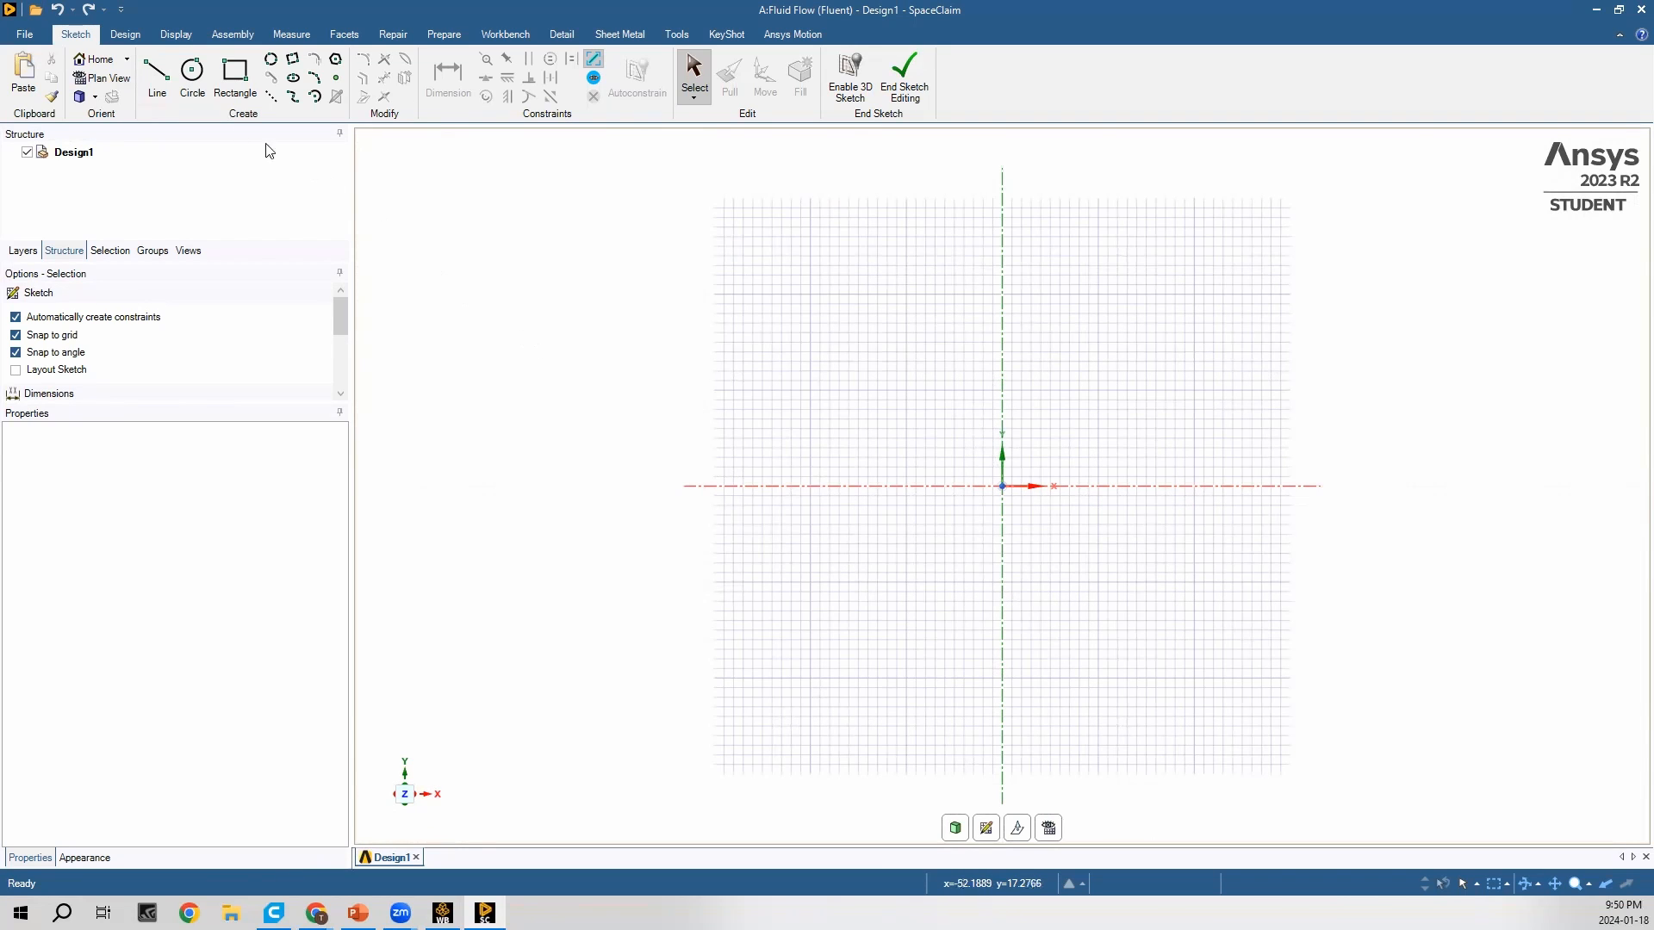
Step: Sketch a circle of 300 mm diameter centred on the origin
left_click(192, 86)
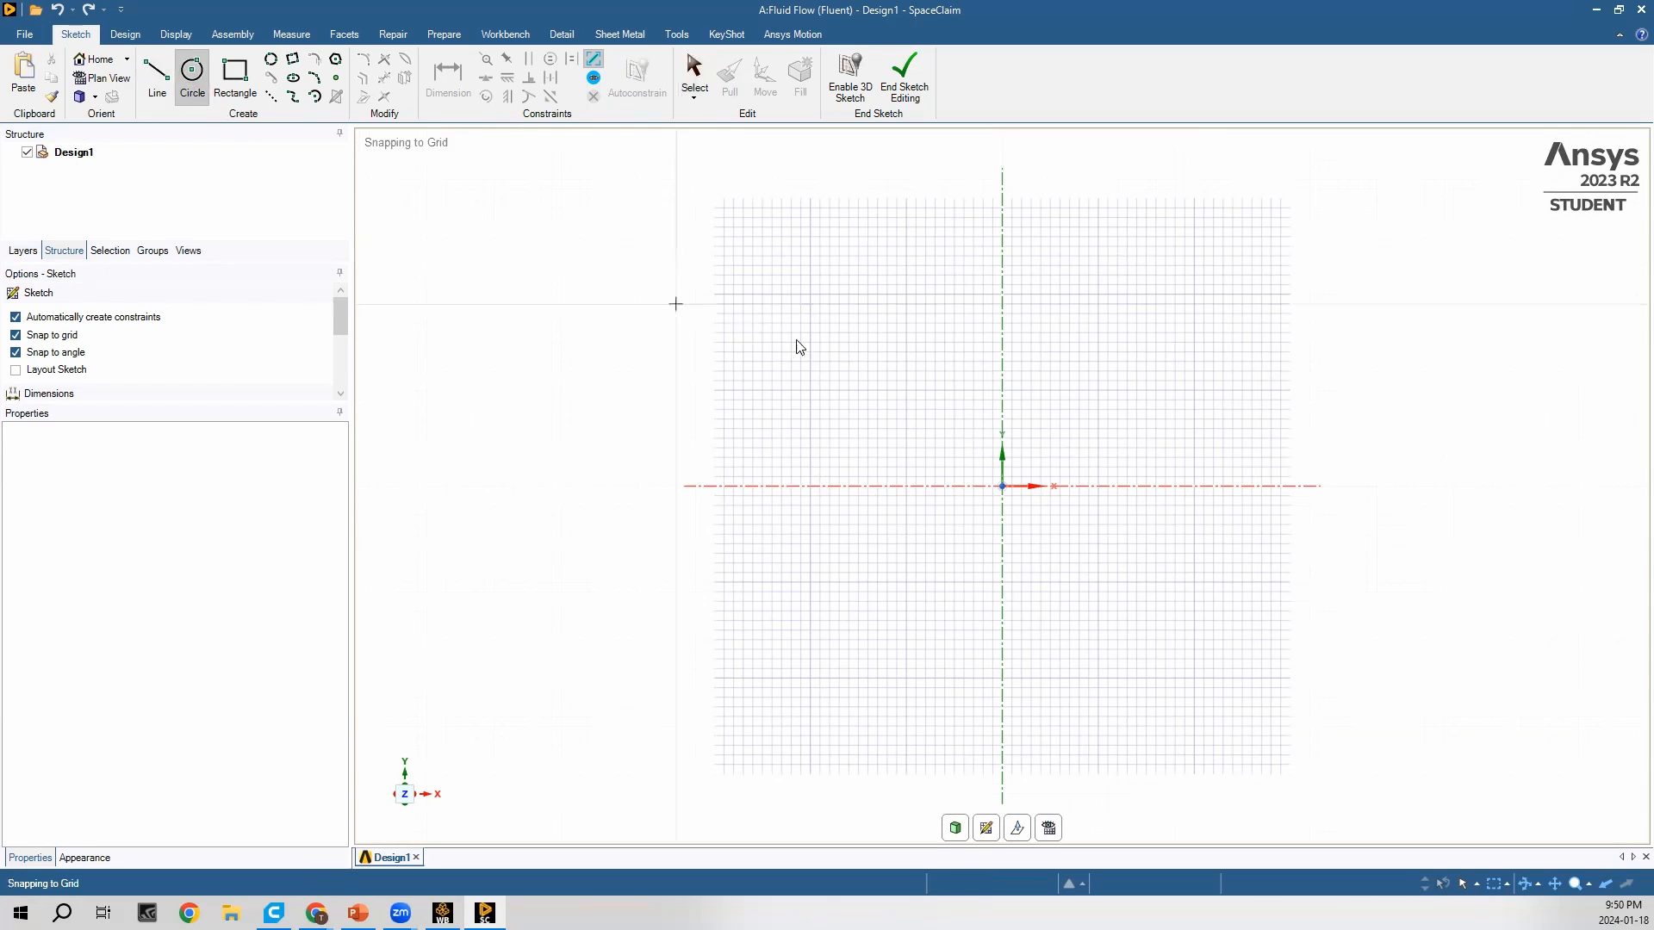
left_click(1002, 487)
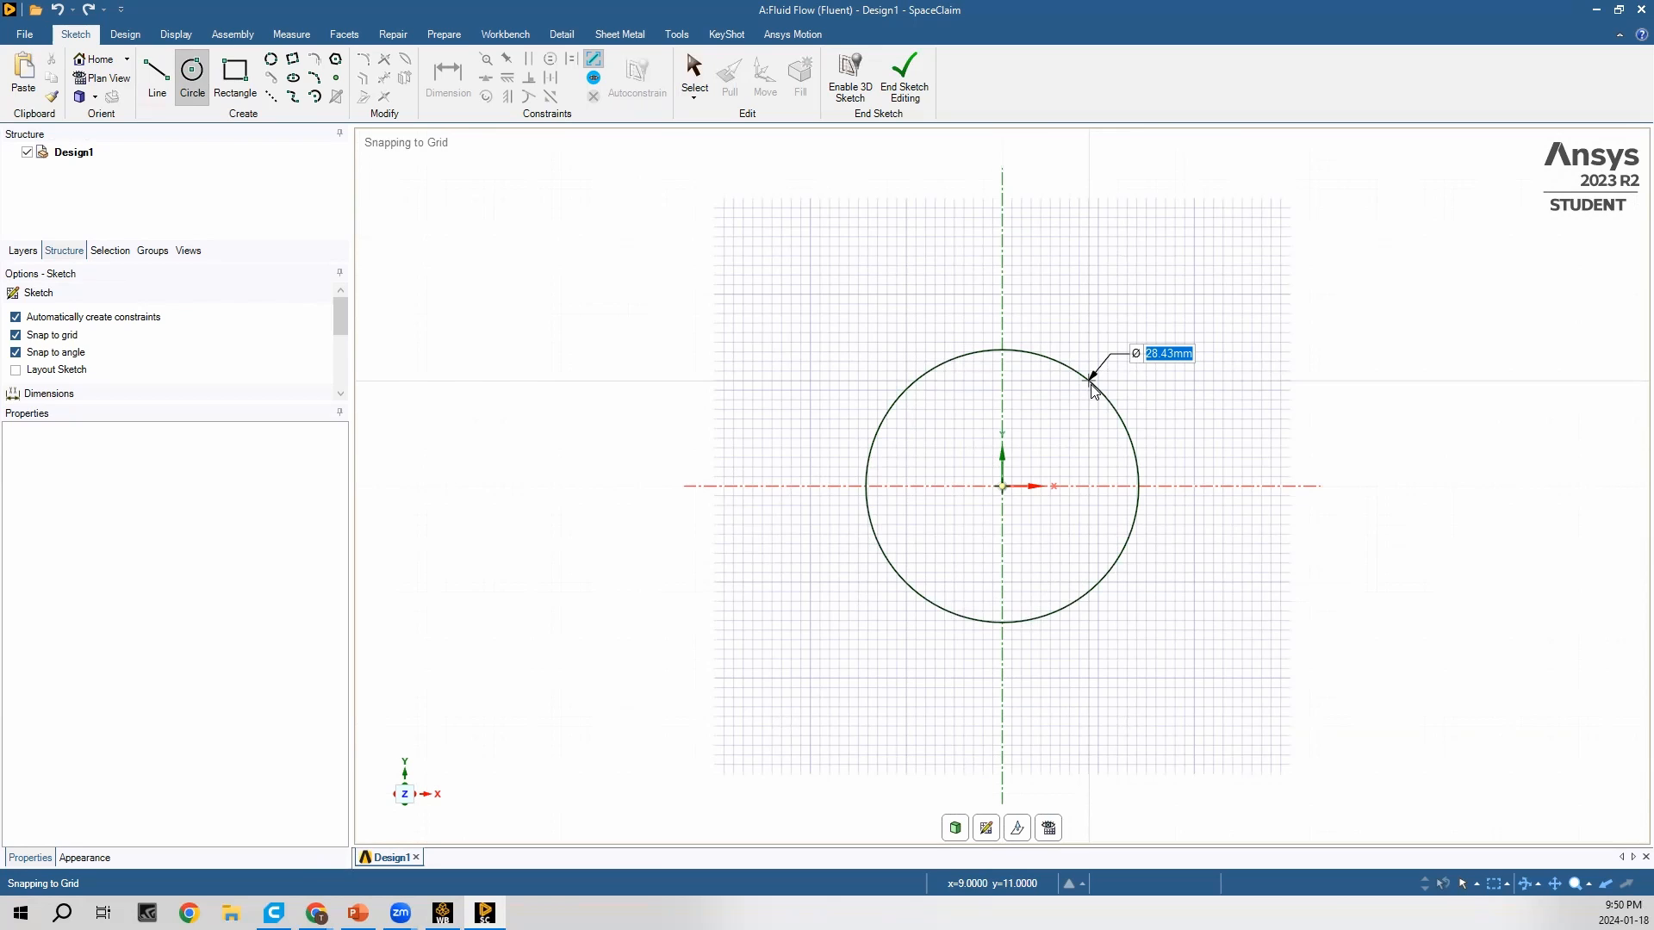
type("3")
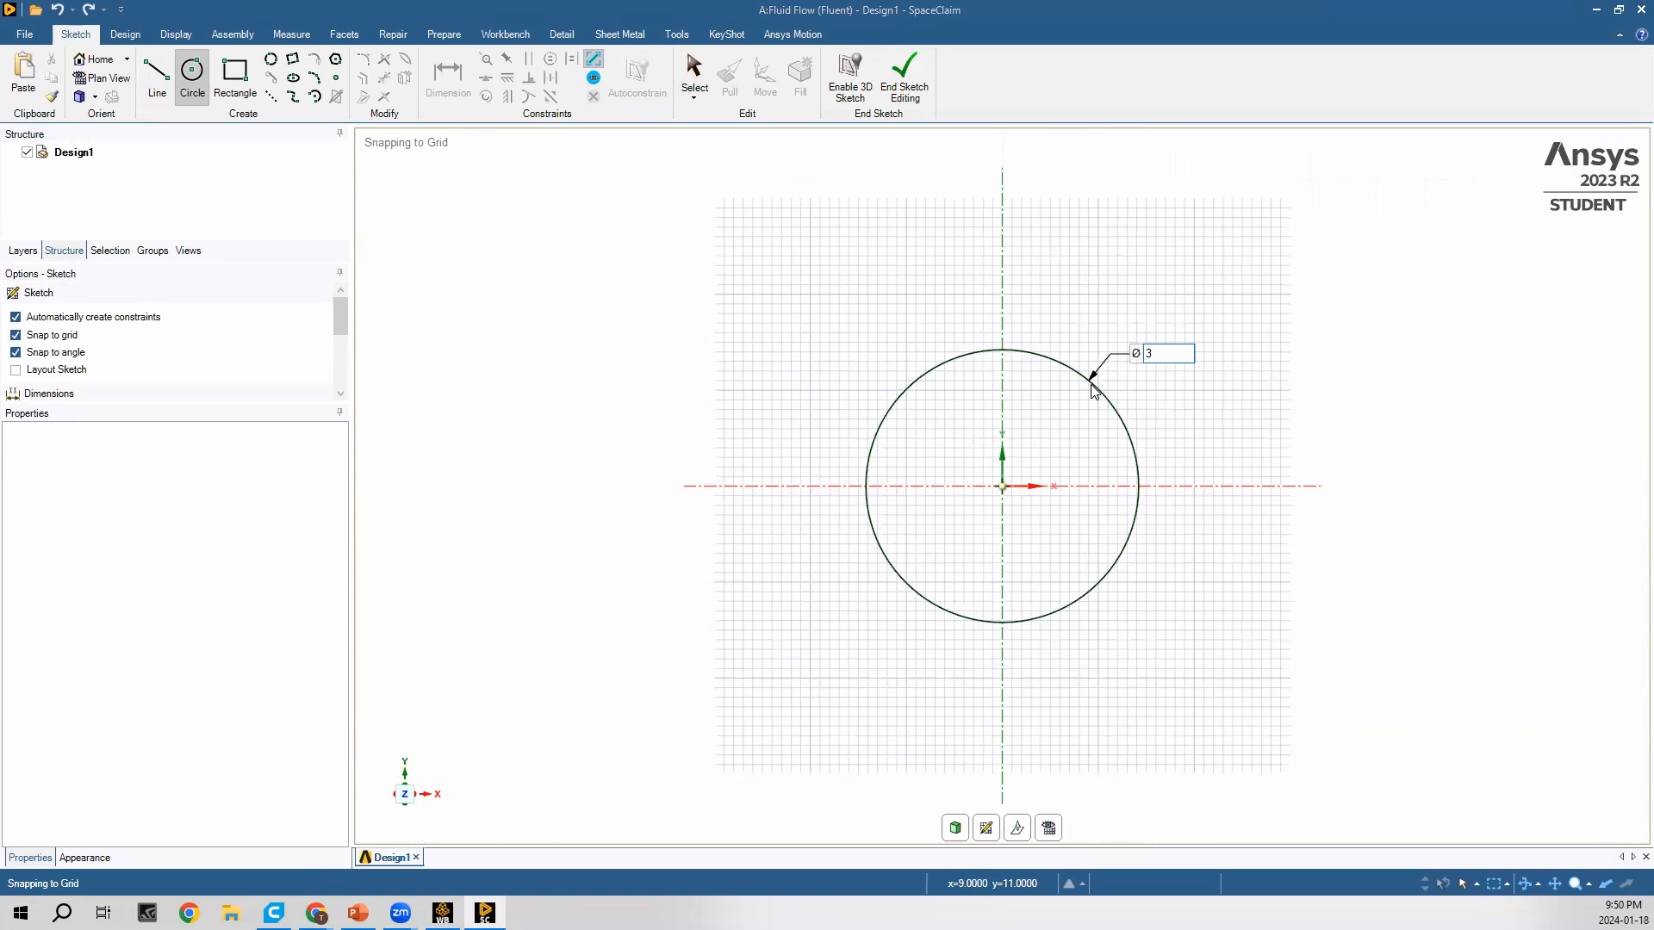
type("00")
key("Return")
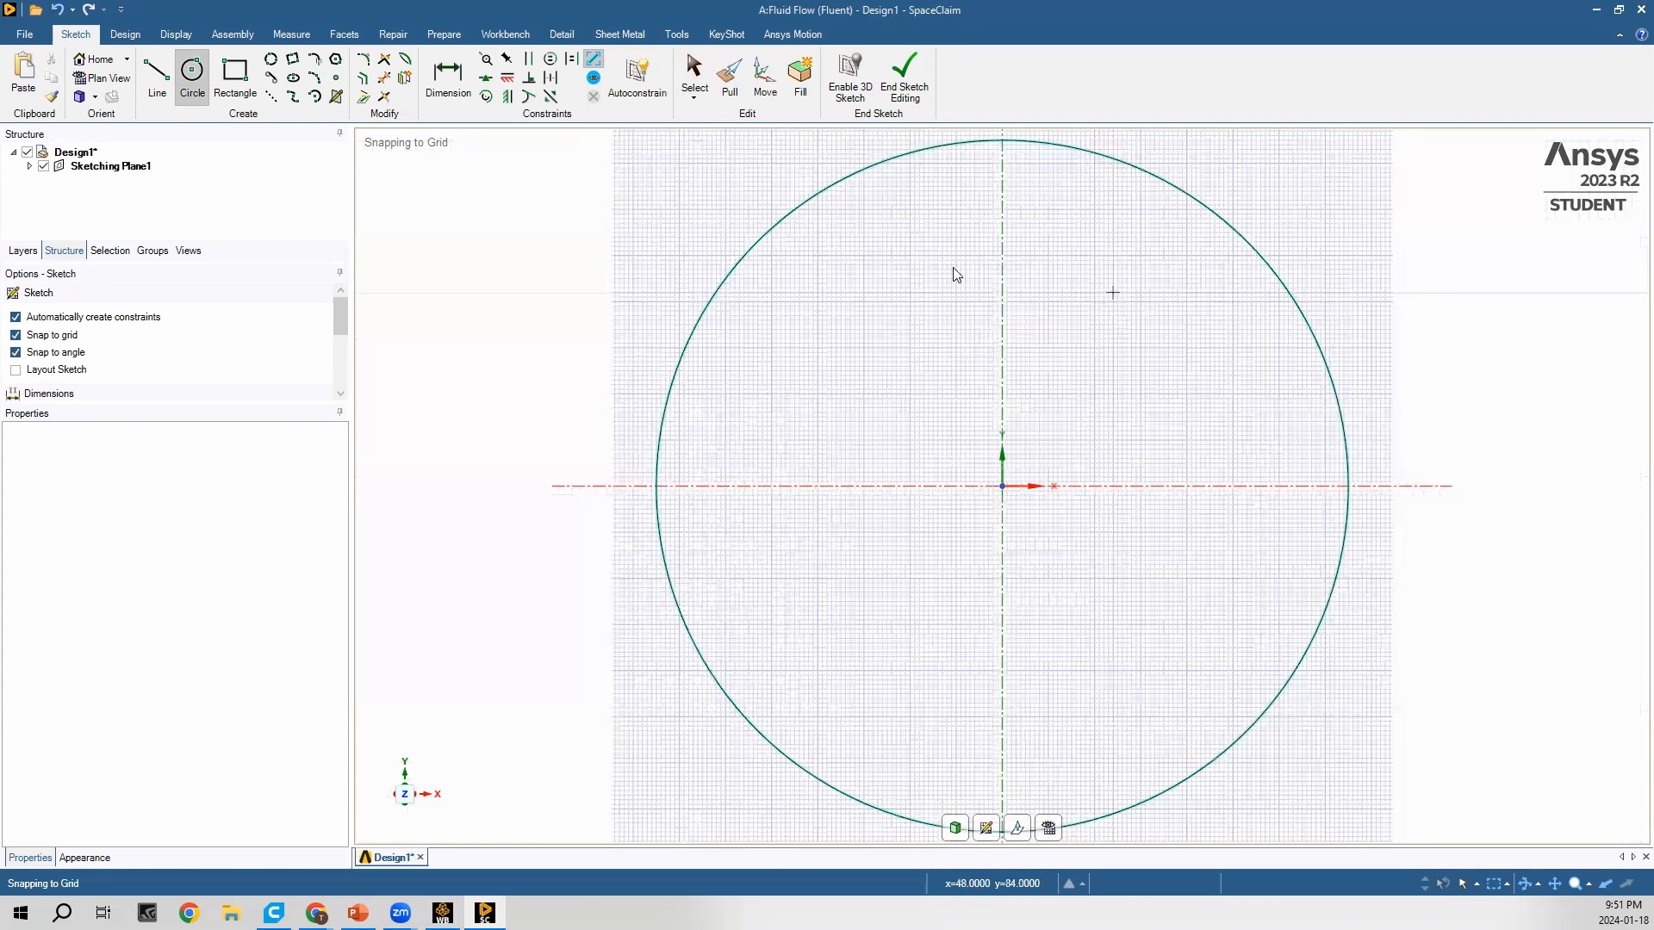
Step: Sketch a concentric circle of 200 mm diameter at the origin and end sketch editing to form the ring surface
left_click(199, 100)
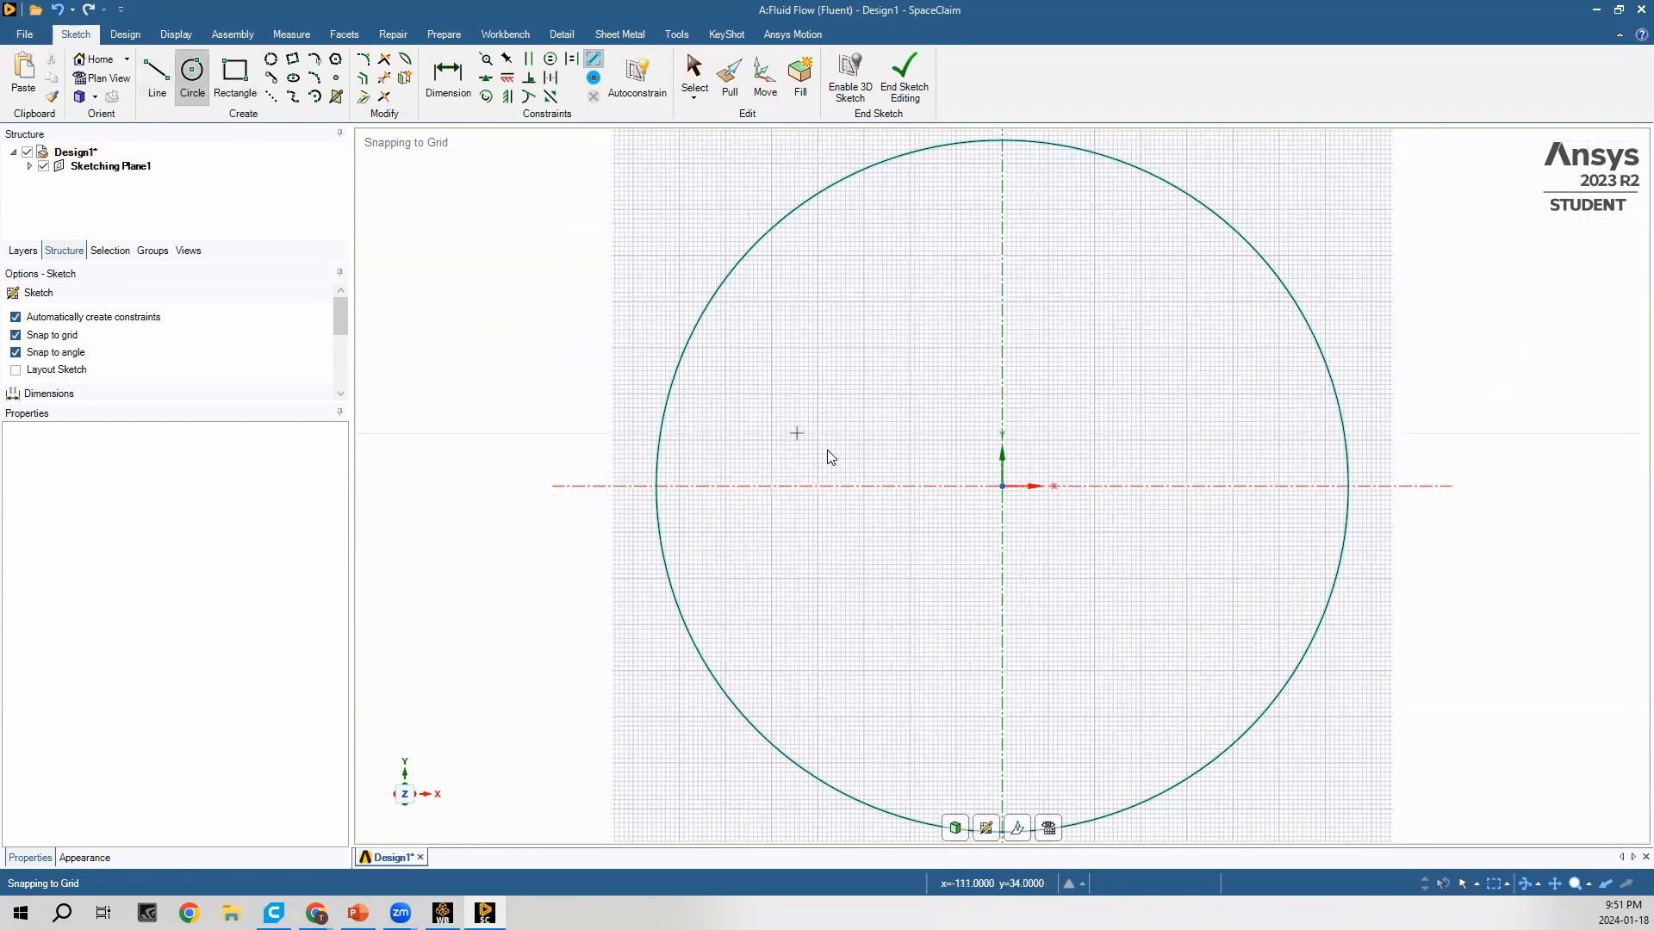
left_click(1003, 487)
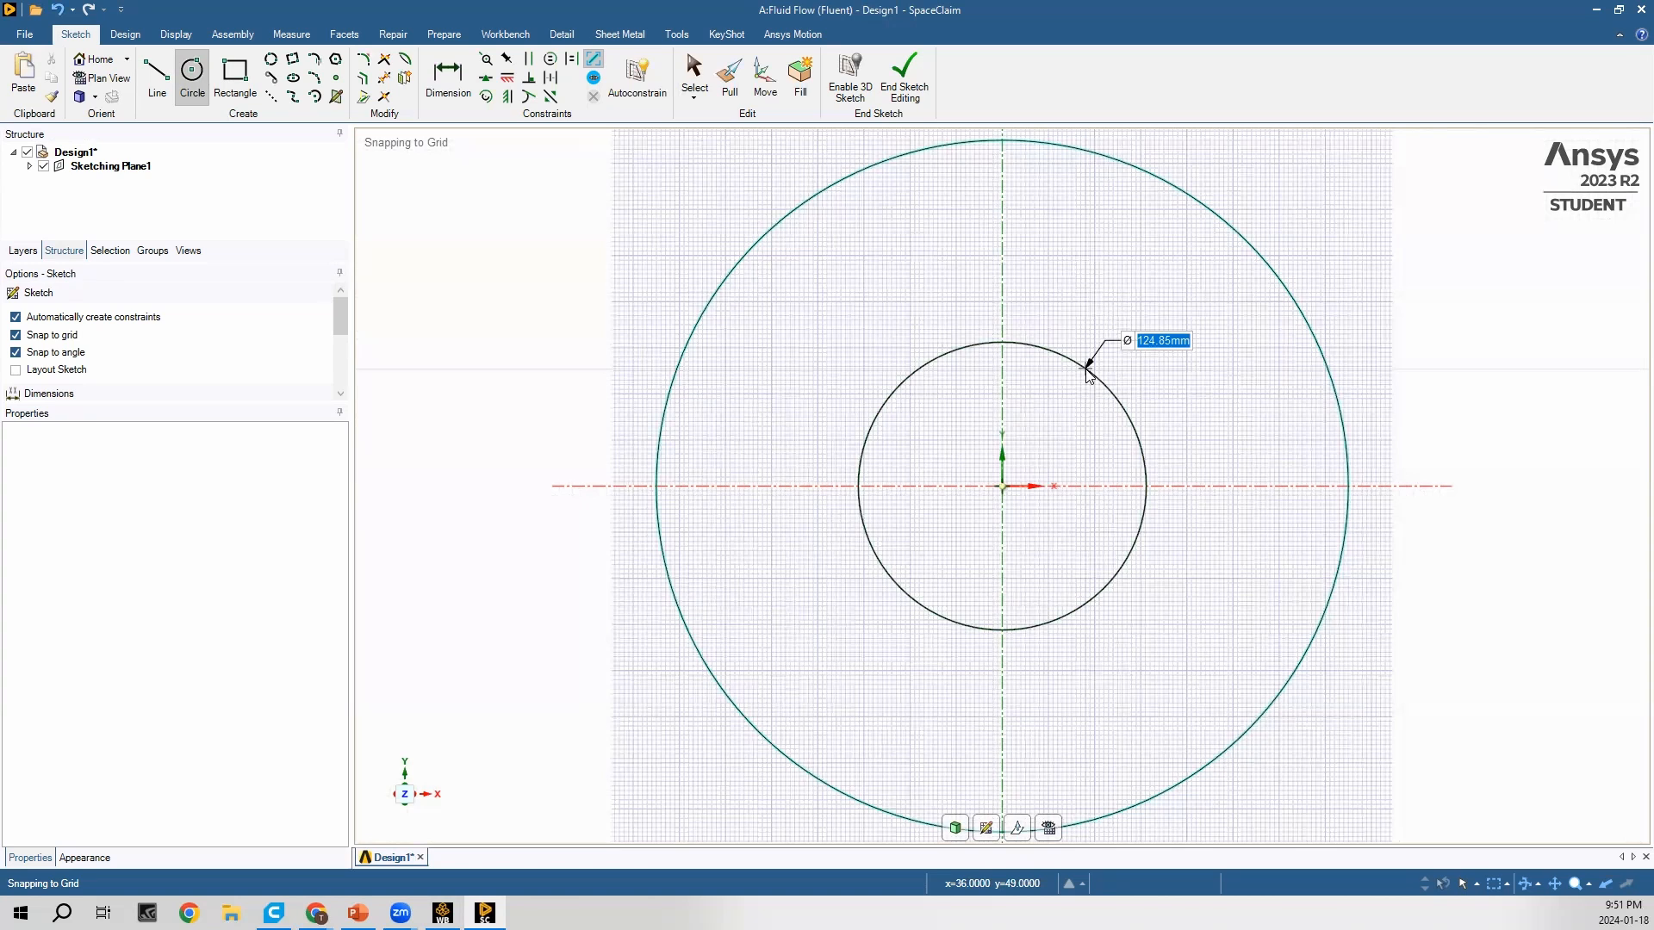
type("200")
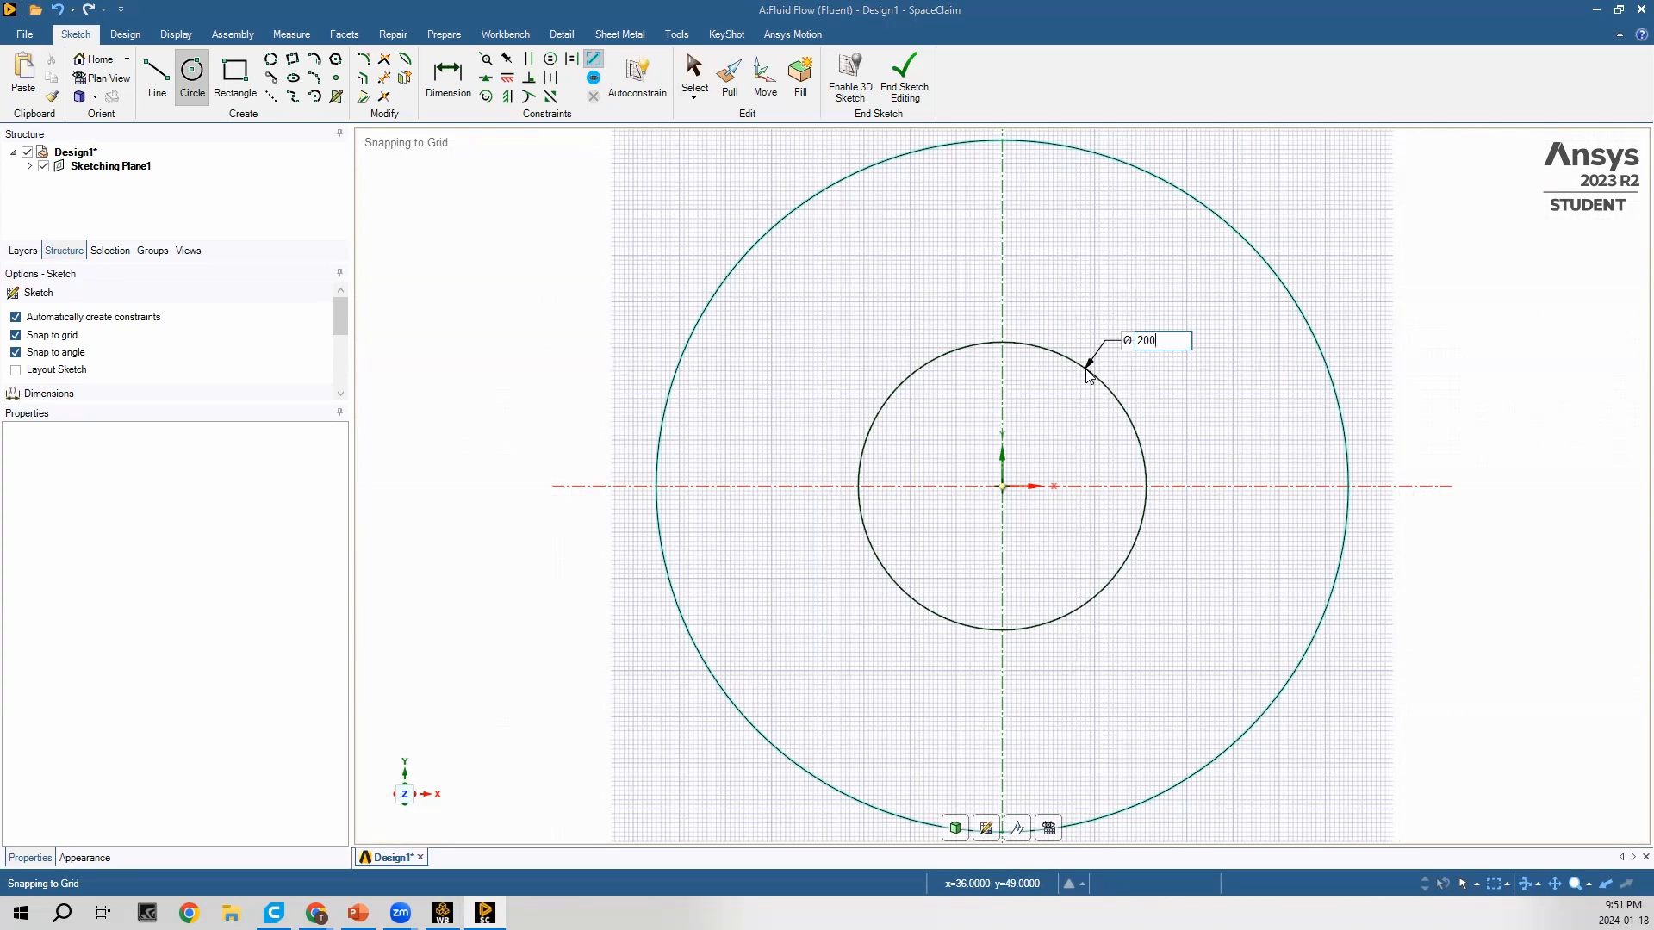
key("Return")
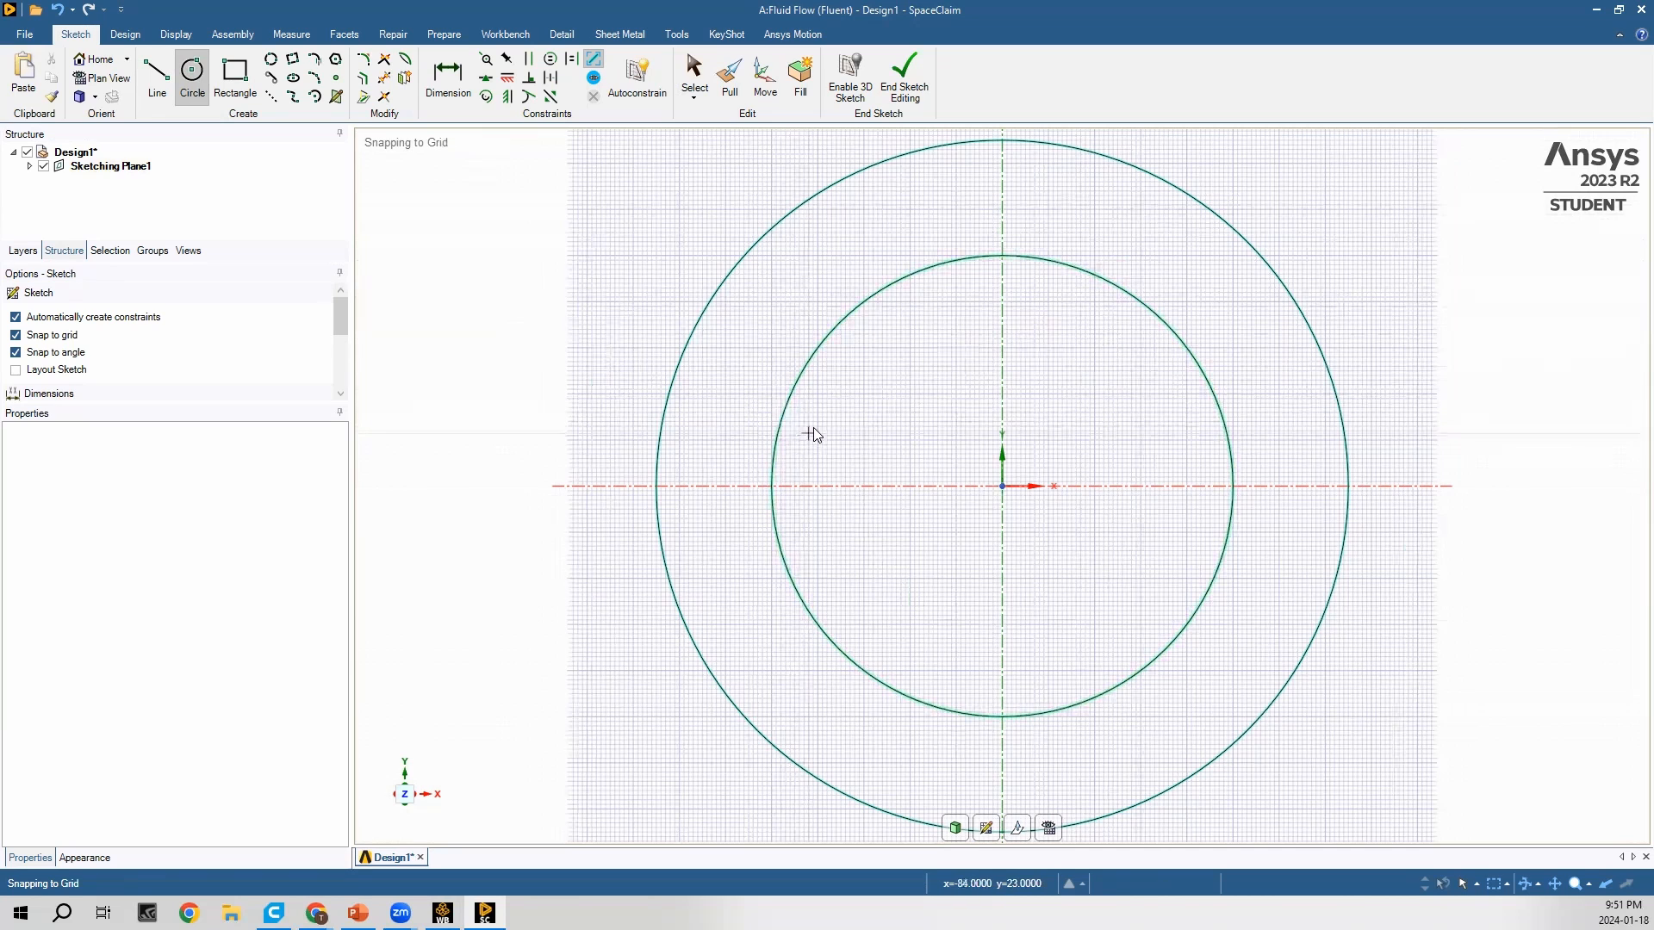
left_click(913, 93)
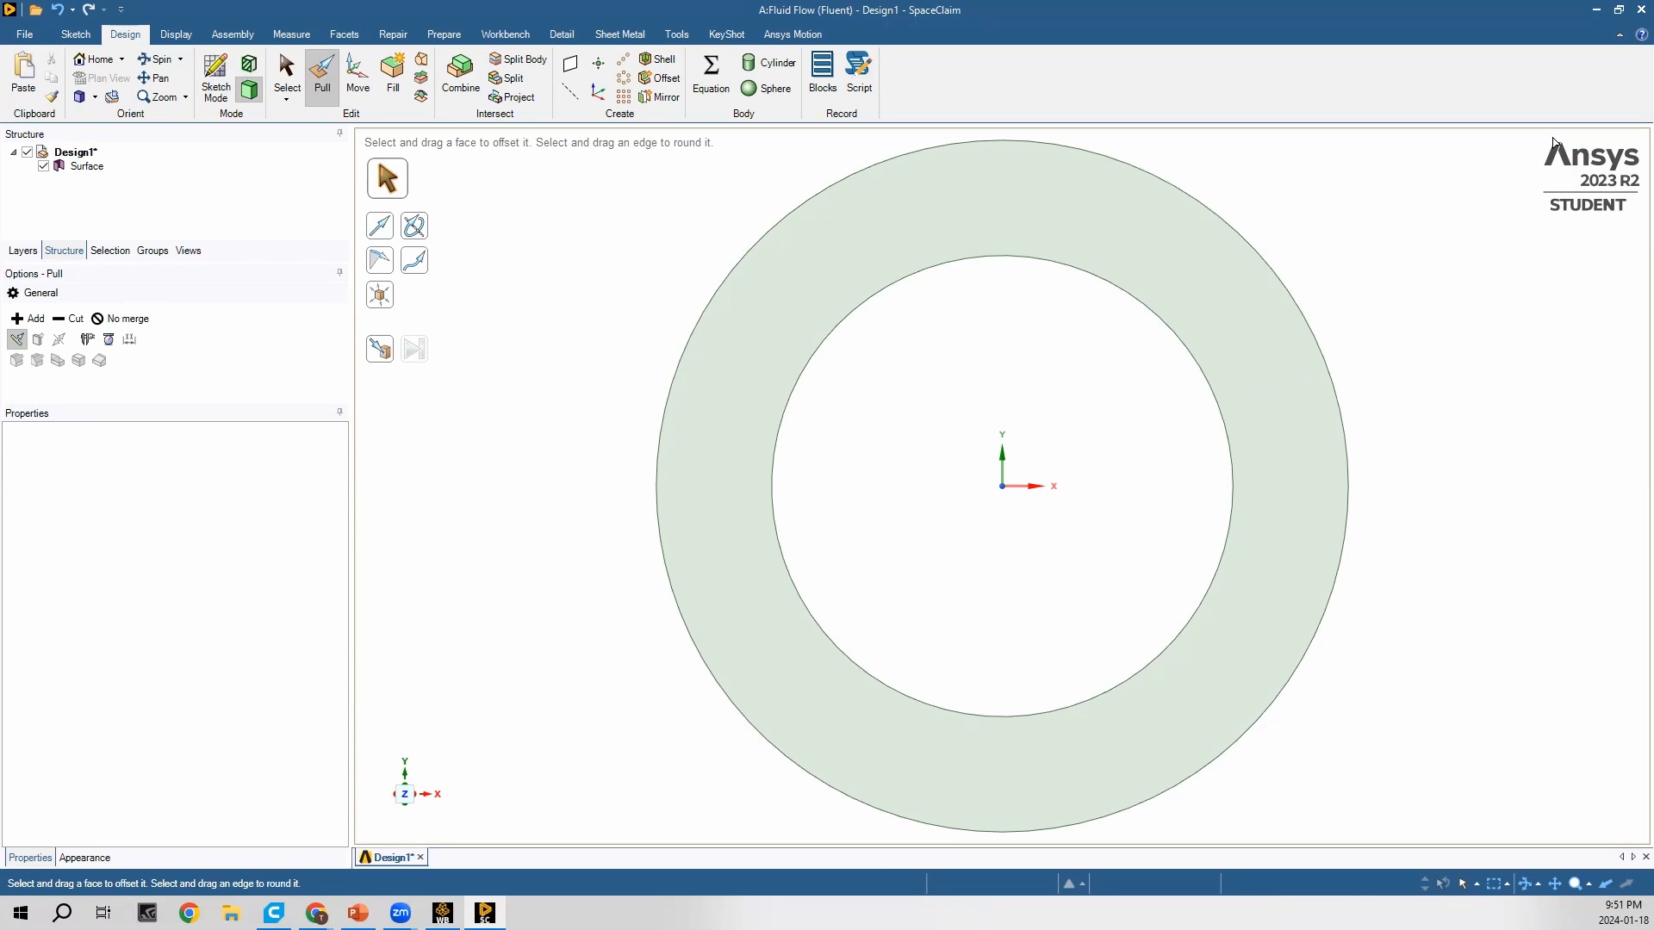
Step: Close SpaceClaim and open the Fluent system's Mesh cell in Ansys Meshing, facing the ring in the XY plane
left_click(1631, 13)
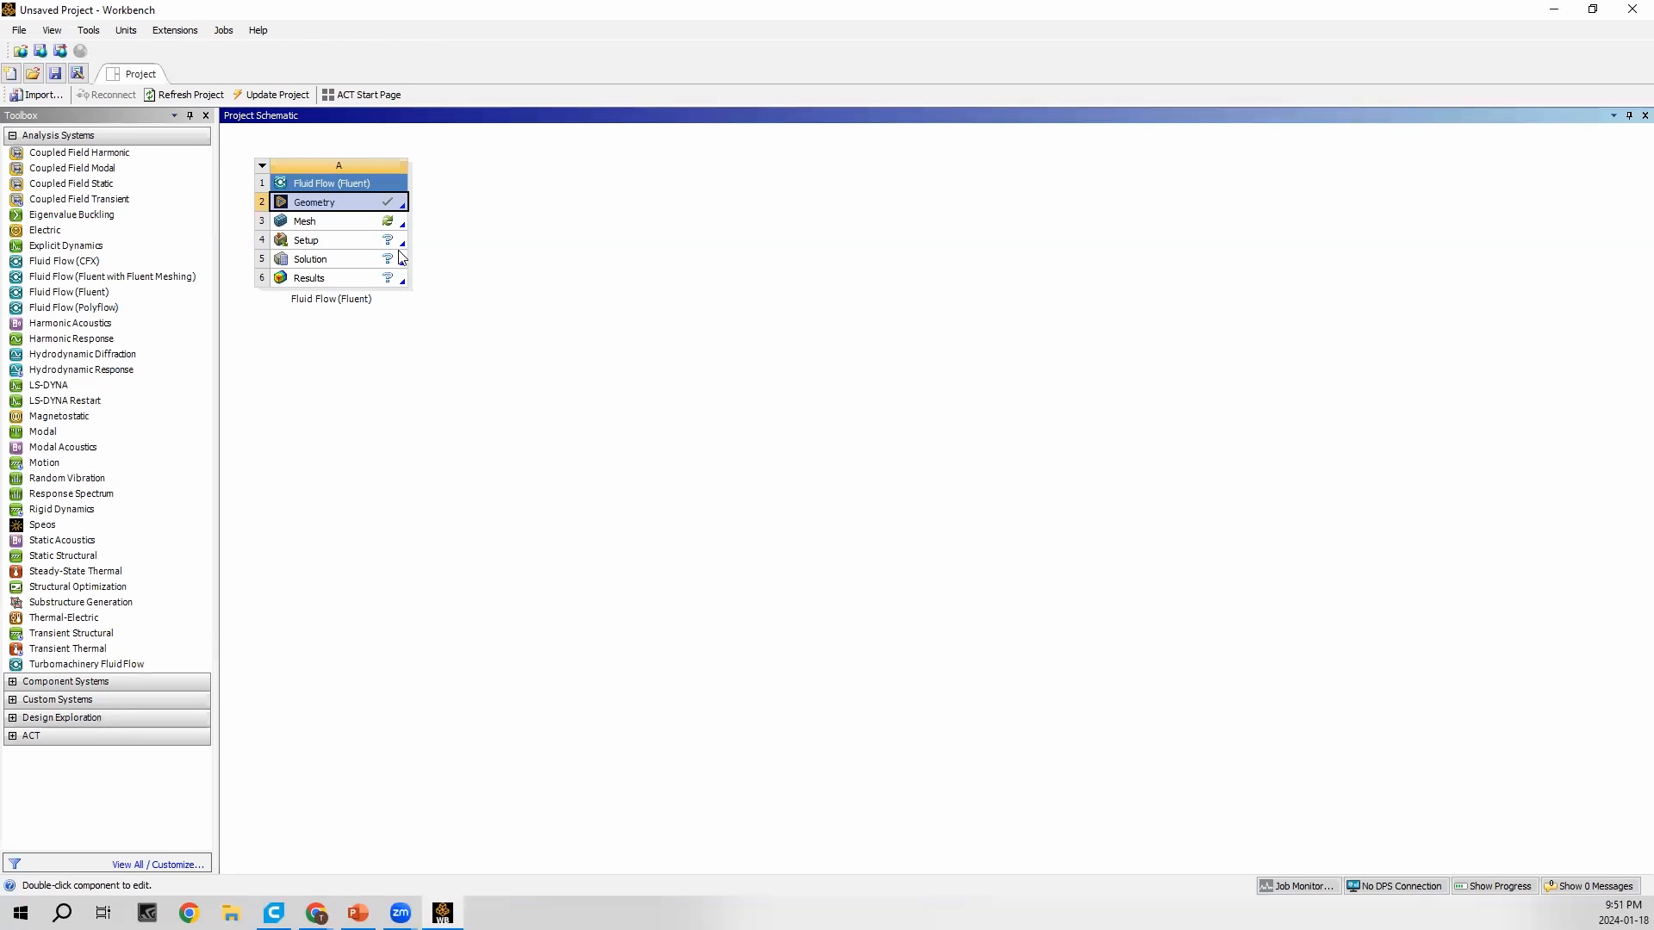
double_click(363, 228)
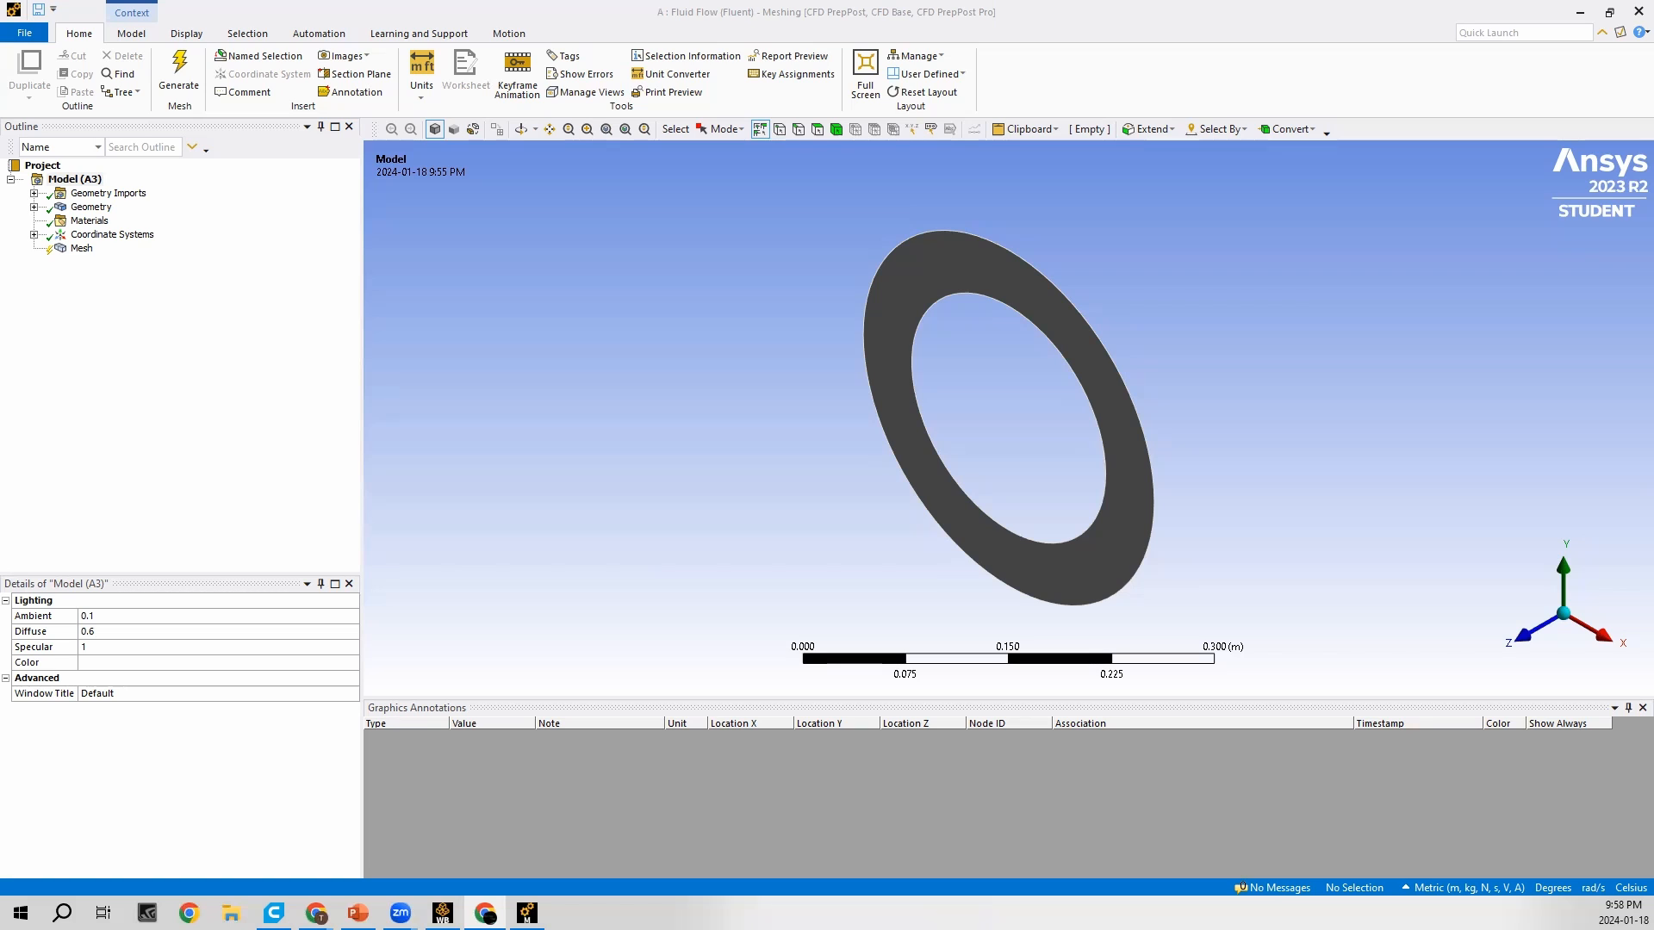
left_click(1537, 636)
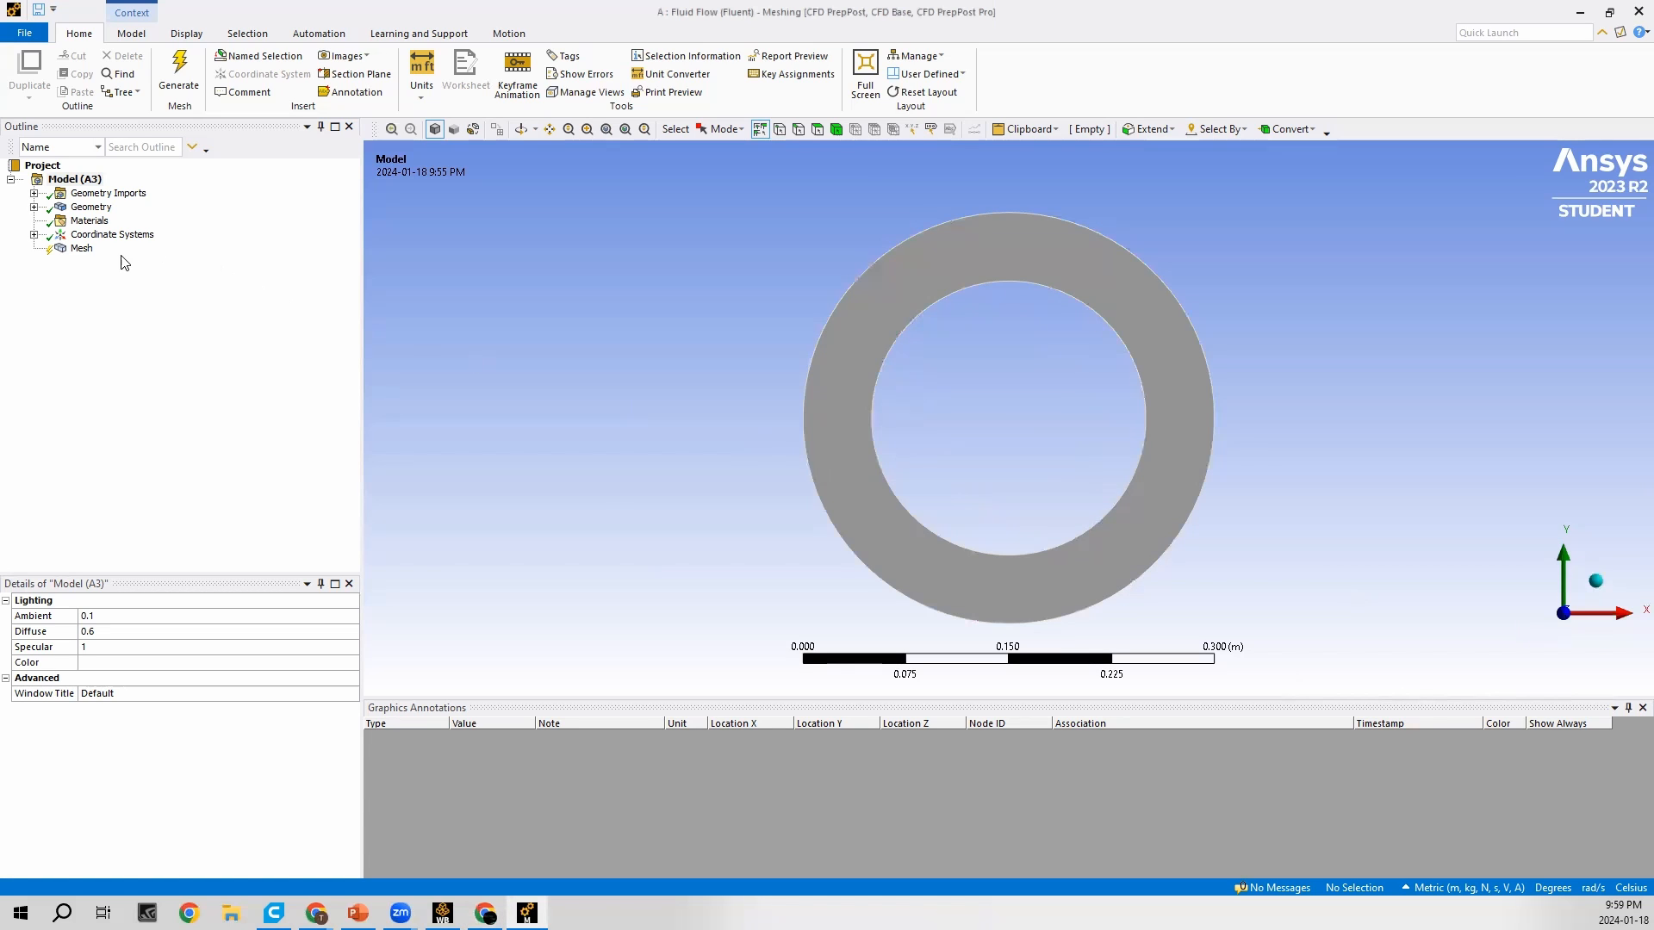
Step: Generate a mesh on the ring with the default settings
left_click(82, 248)
right_click(82, 252)
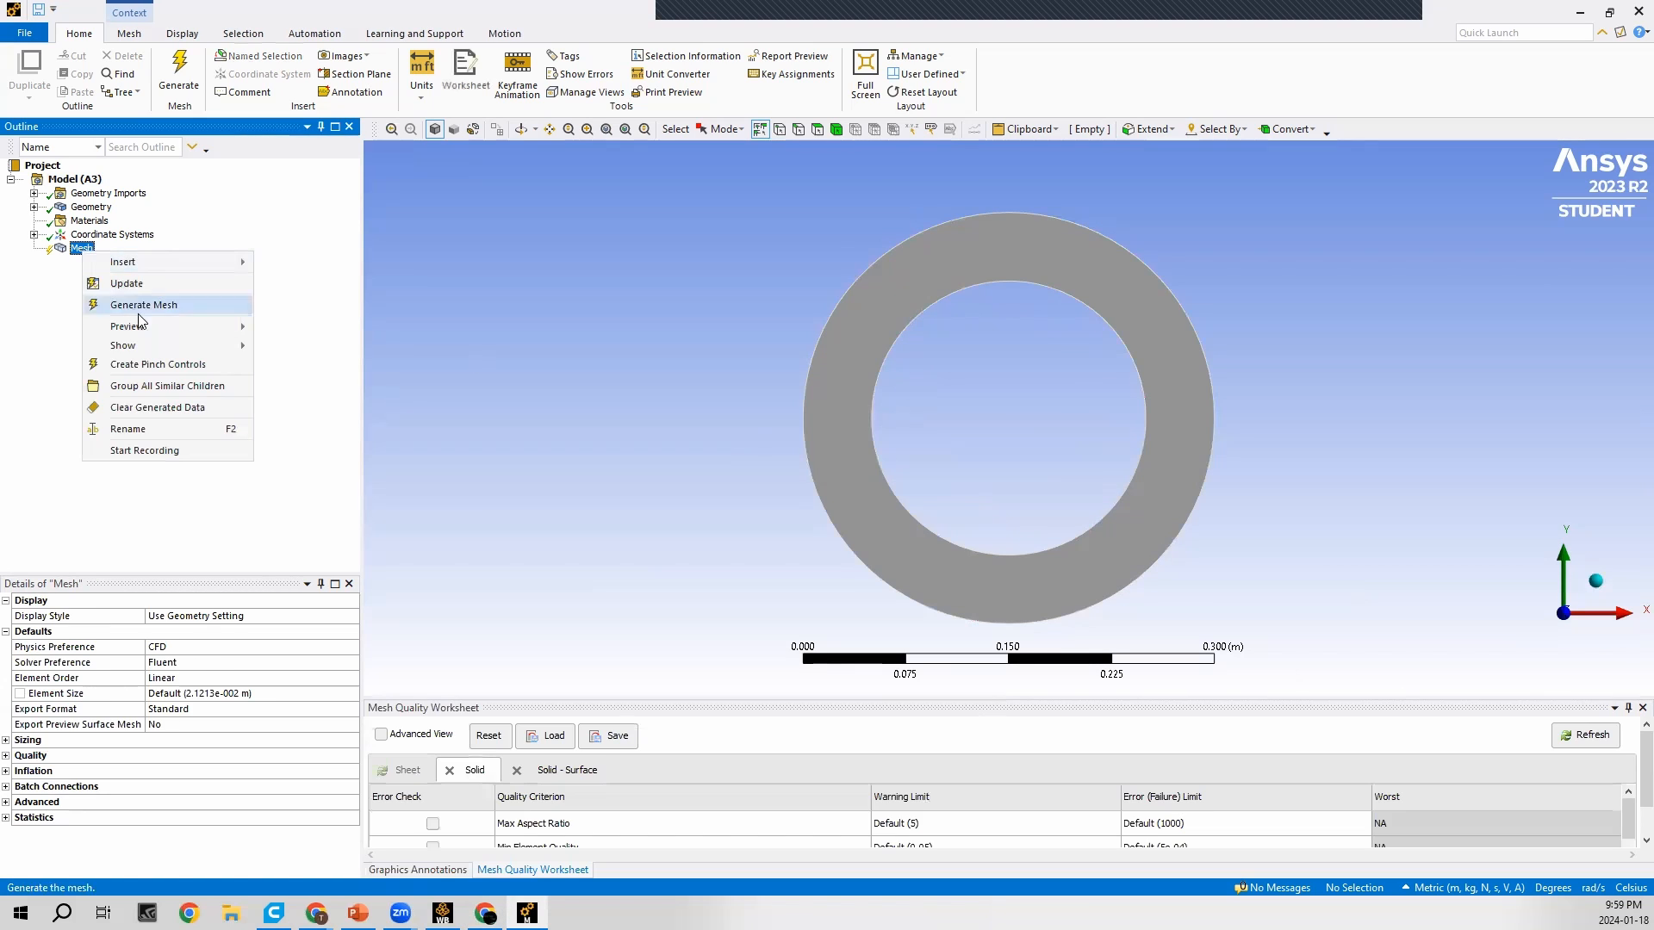
left_click(142, 309)
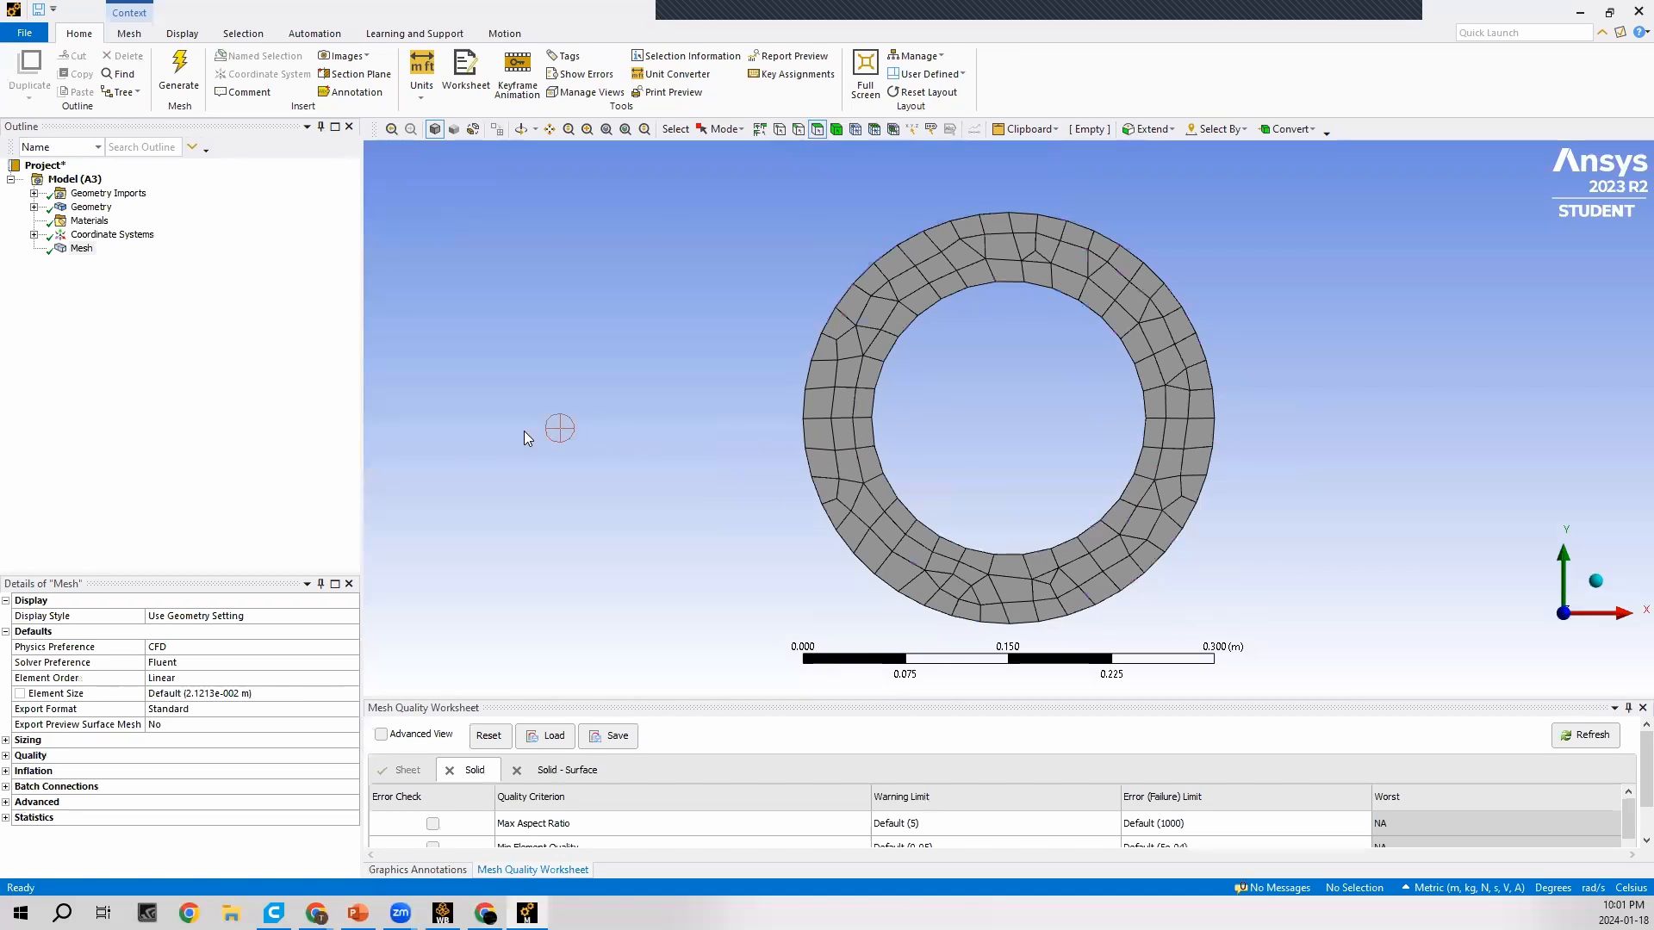
Step: Insert a Sizing control in the mesh and scope it to the ring's inner and outer circular edges
right_click(80, 249)
mouse_move(121, 260)
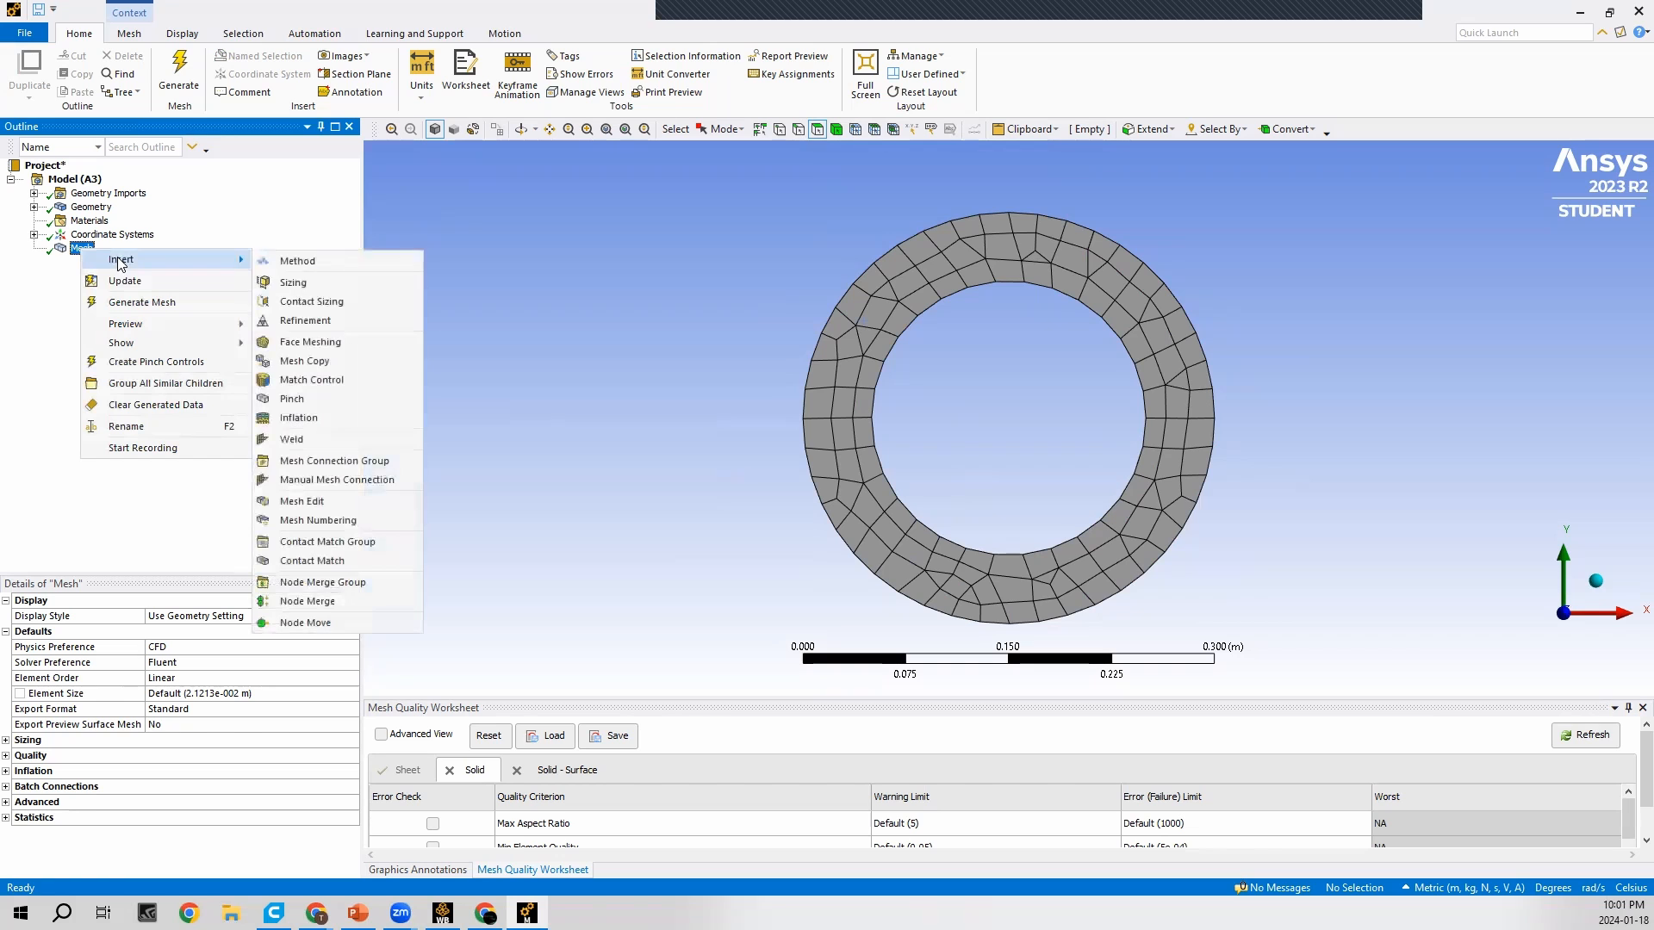
left_click(339, 282)
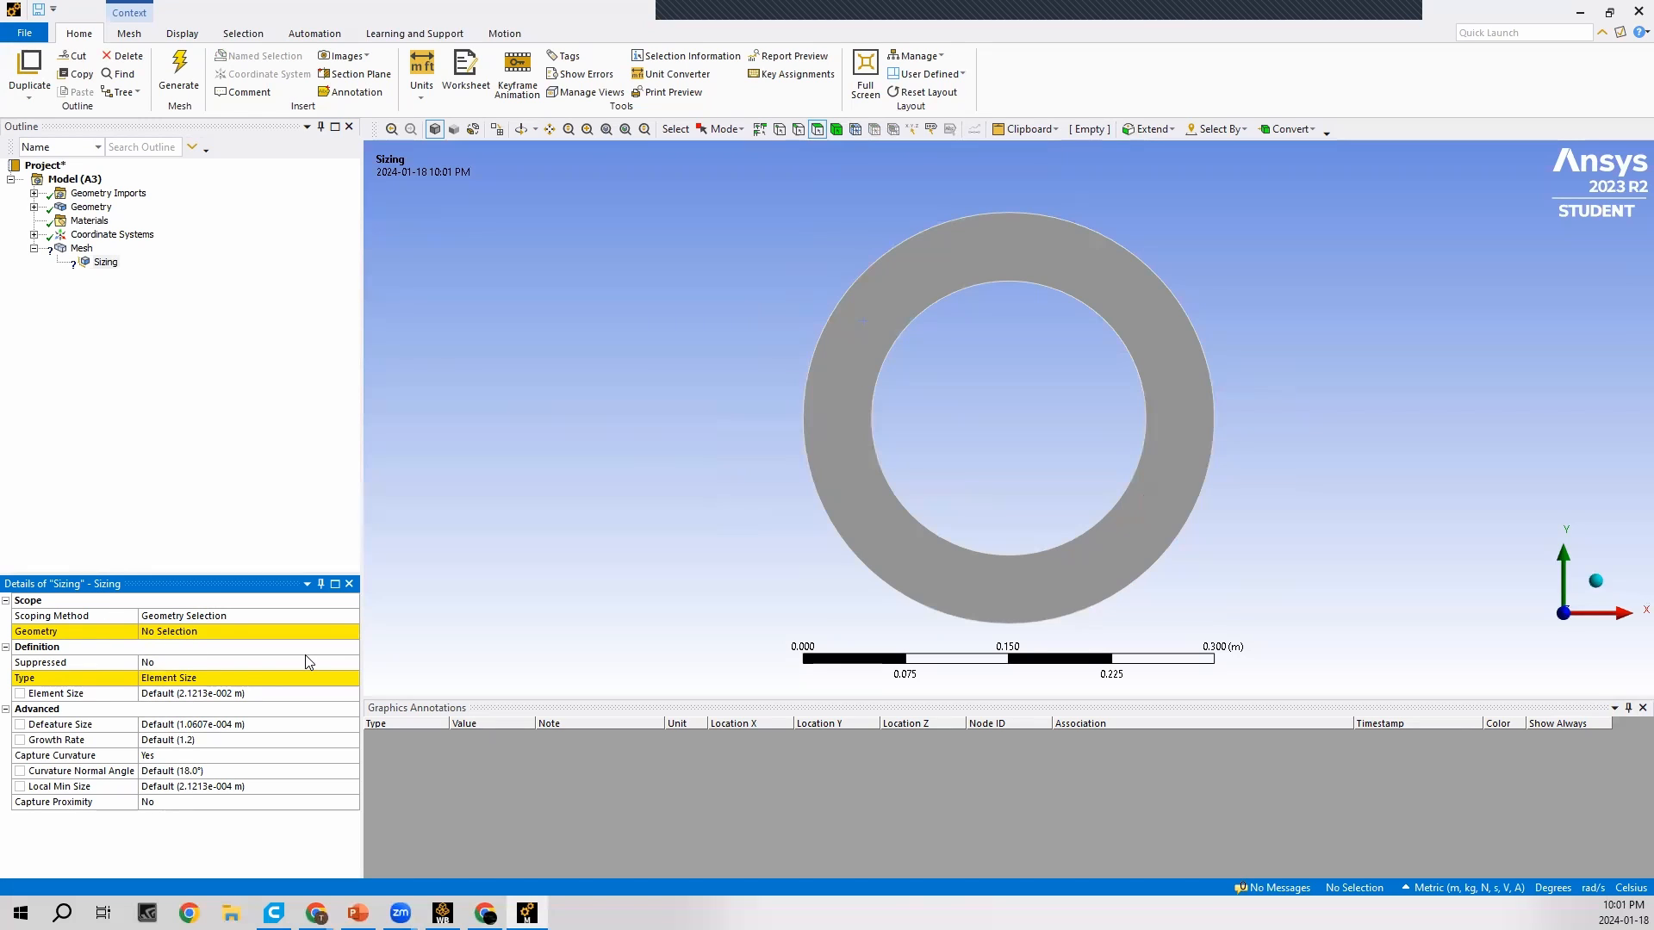
left_click(798, 130)
left_click(901, 338)
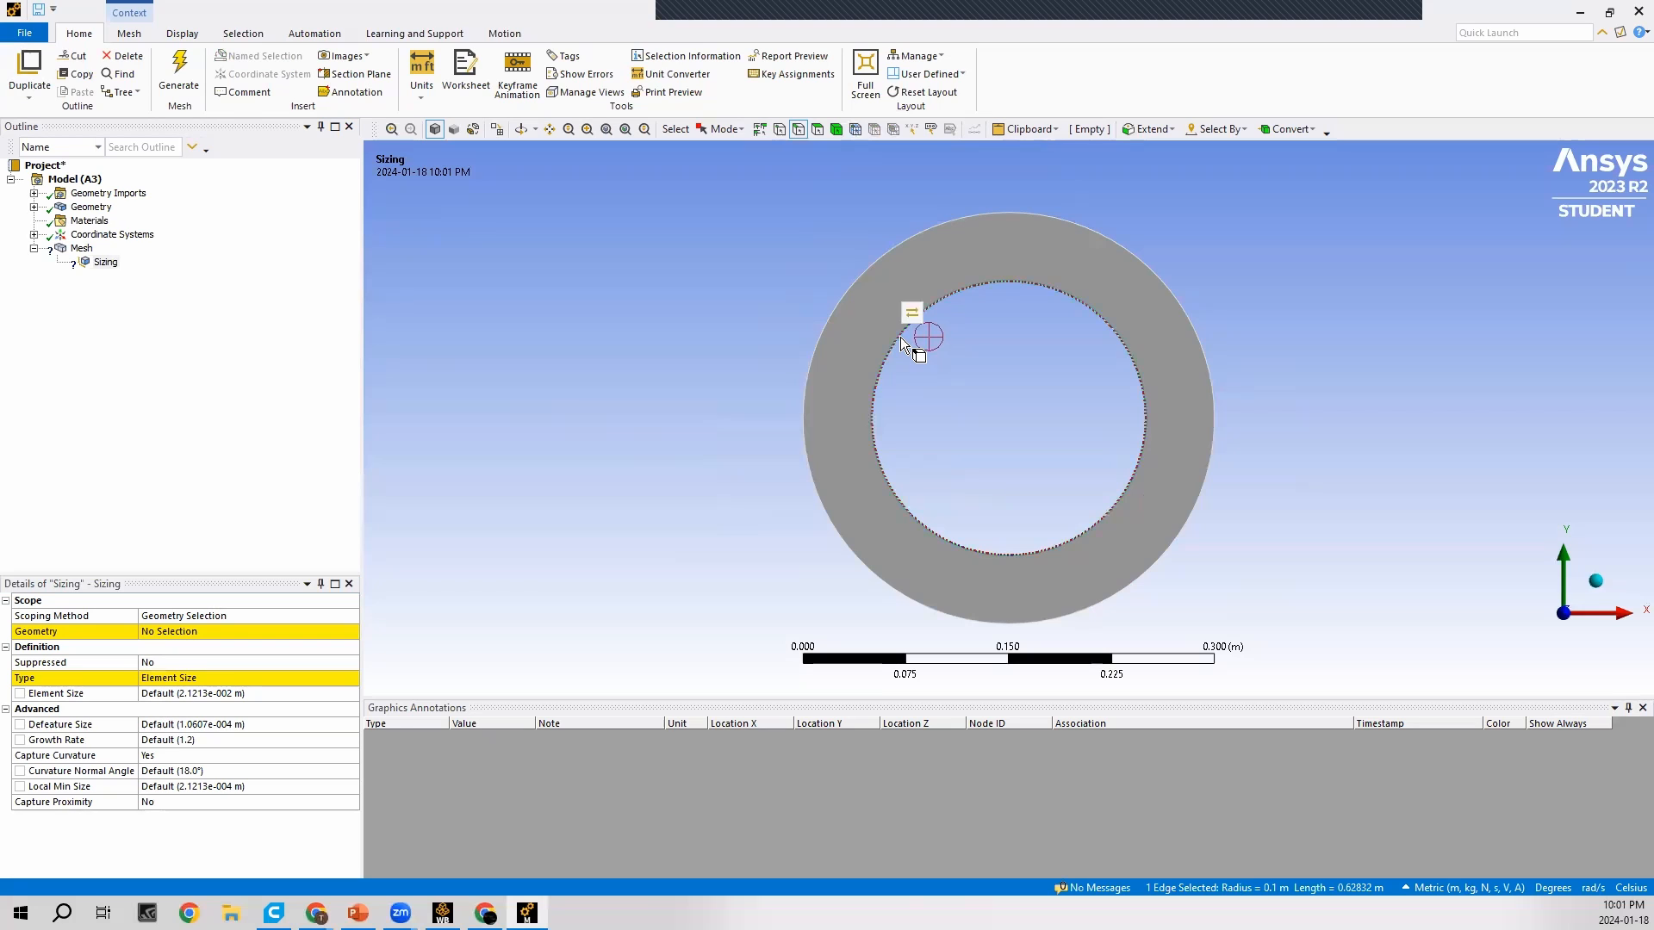
left_click(839, 297, "ctrl")
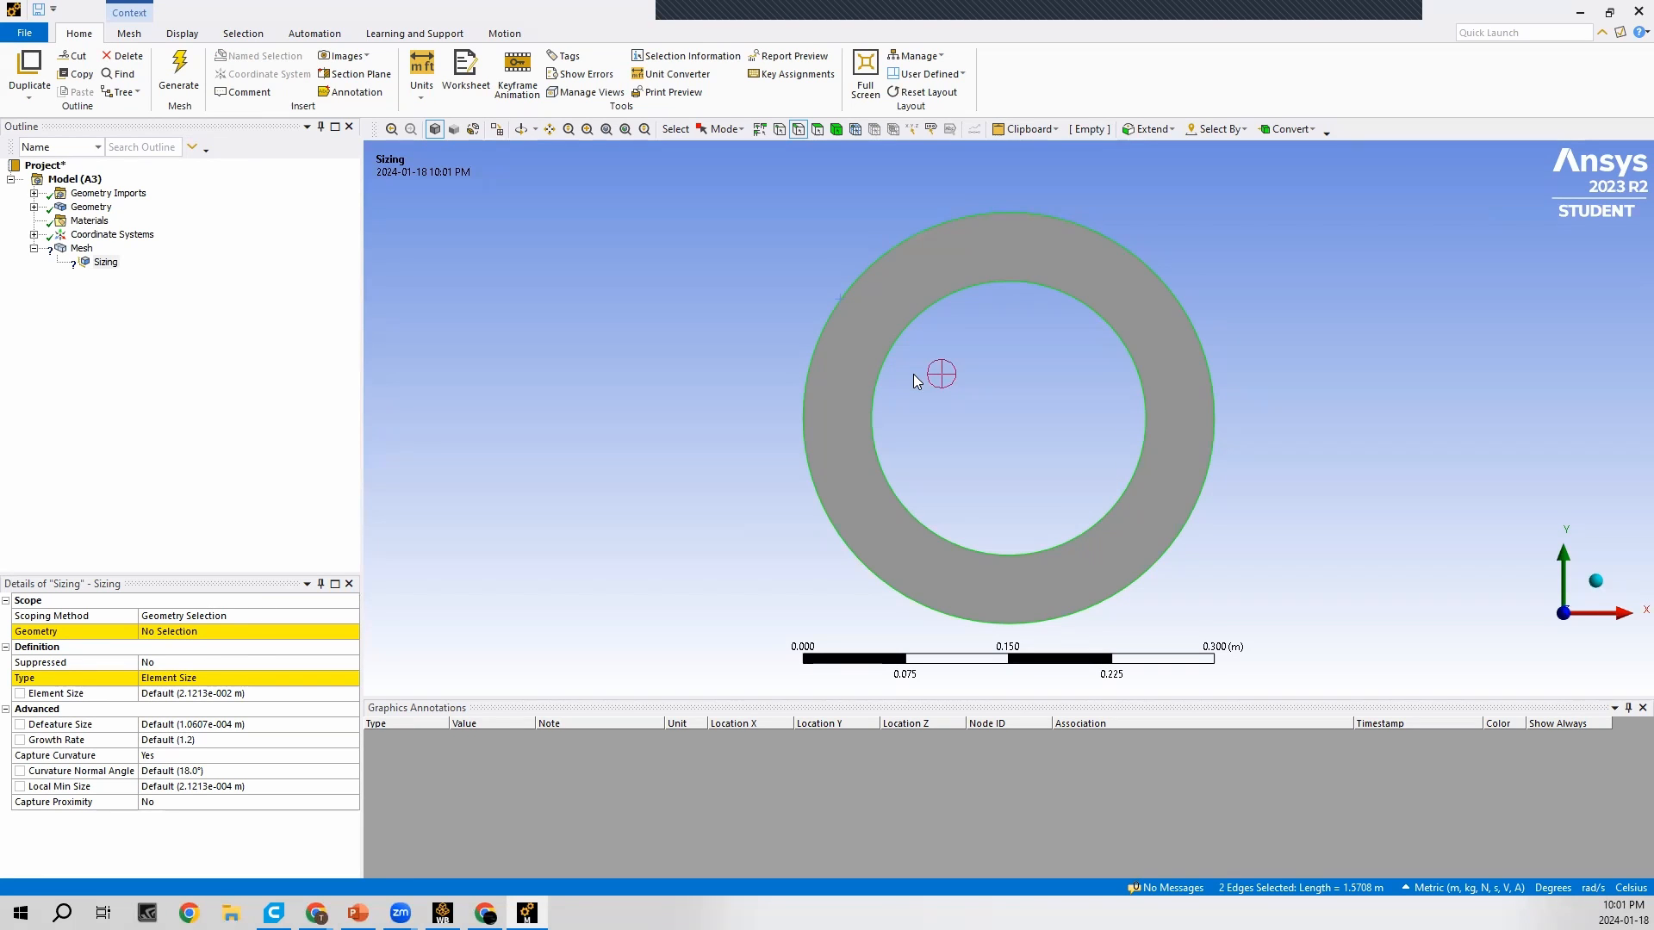
left_click(176, 633)
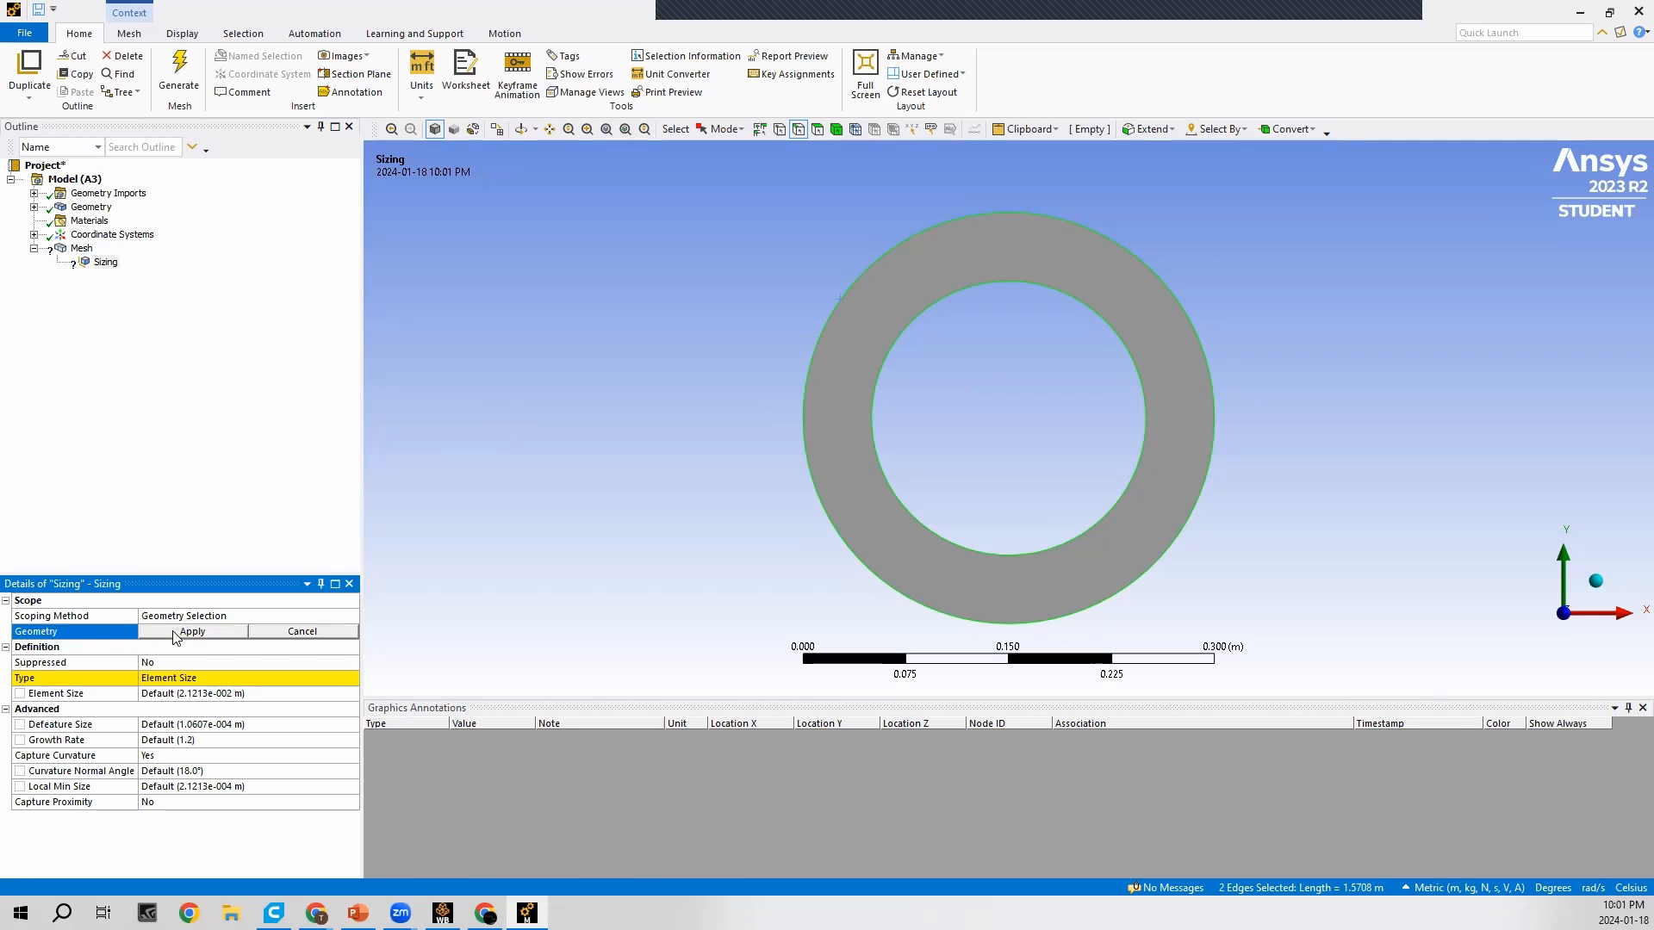
left_click(189, 633)
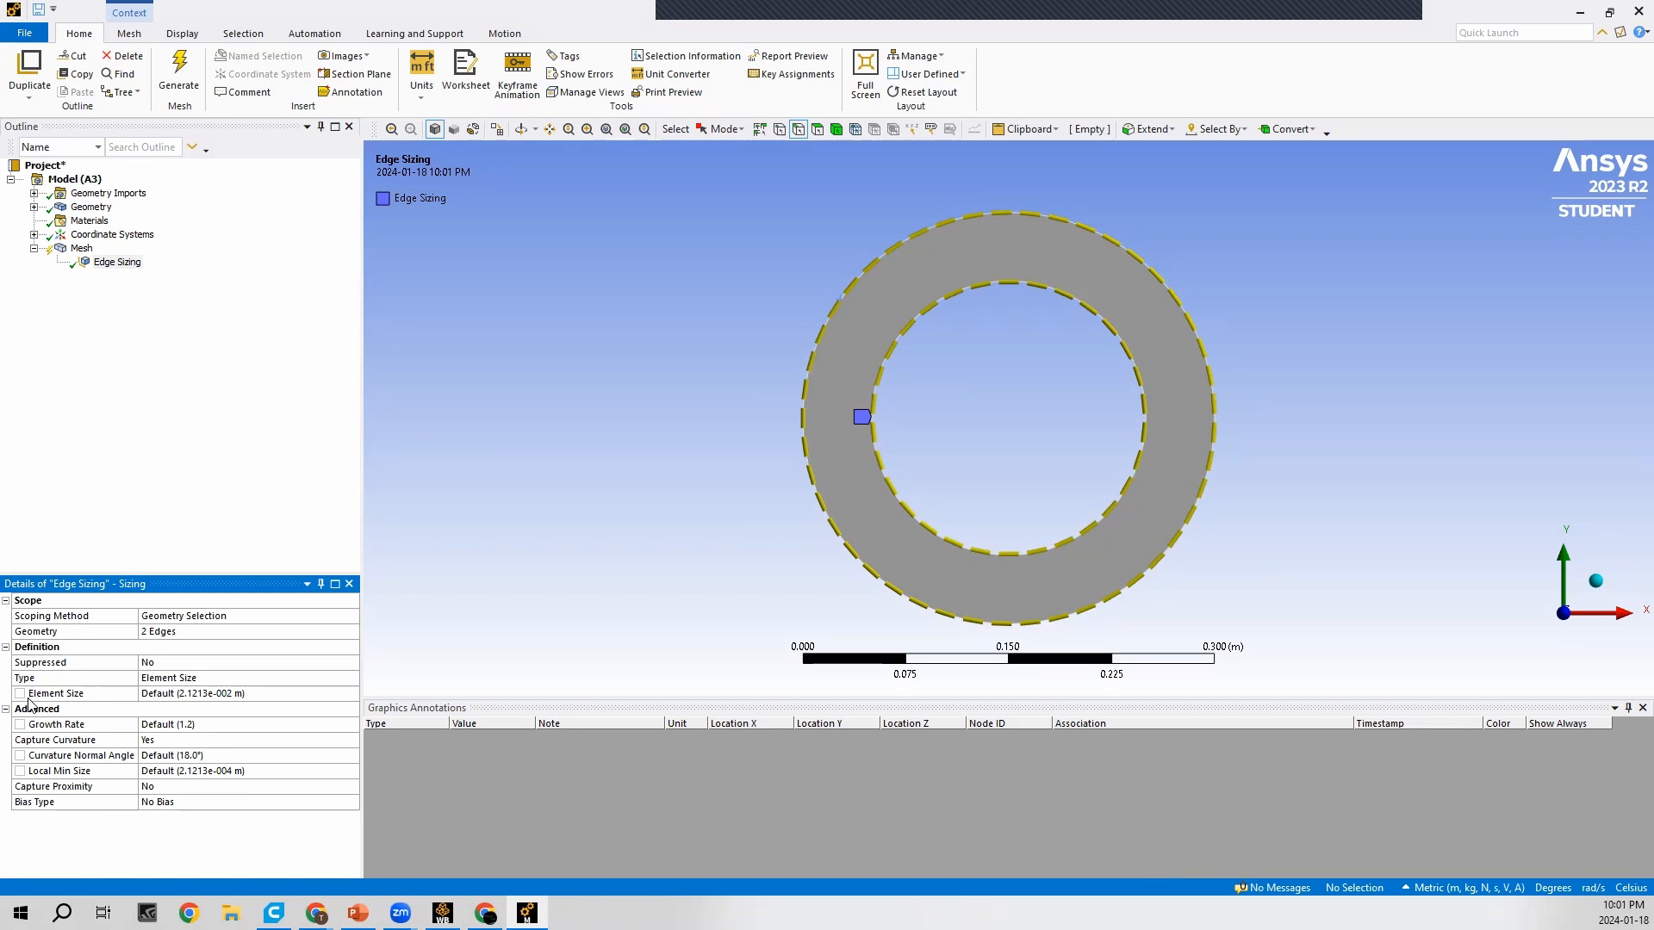
Step: Set the edge sizing type to Number of Divisions with 300 divisions
left_click(172, 679)
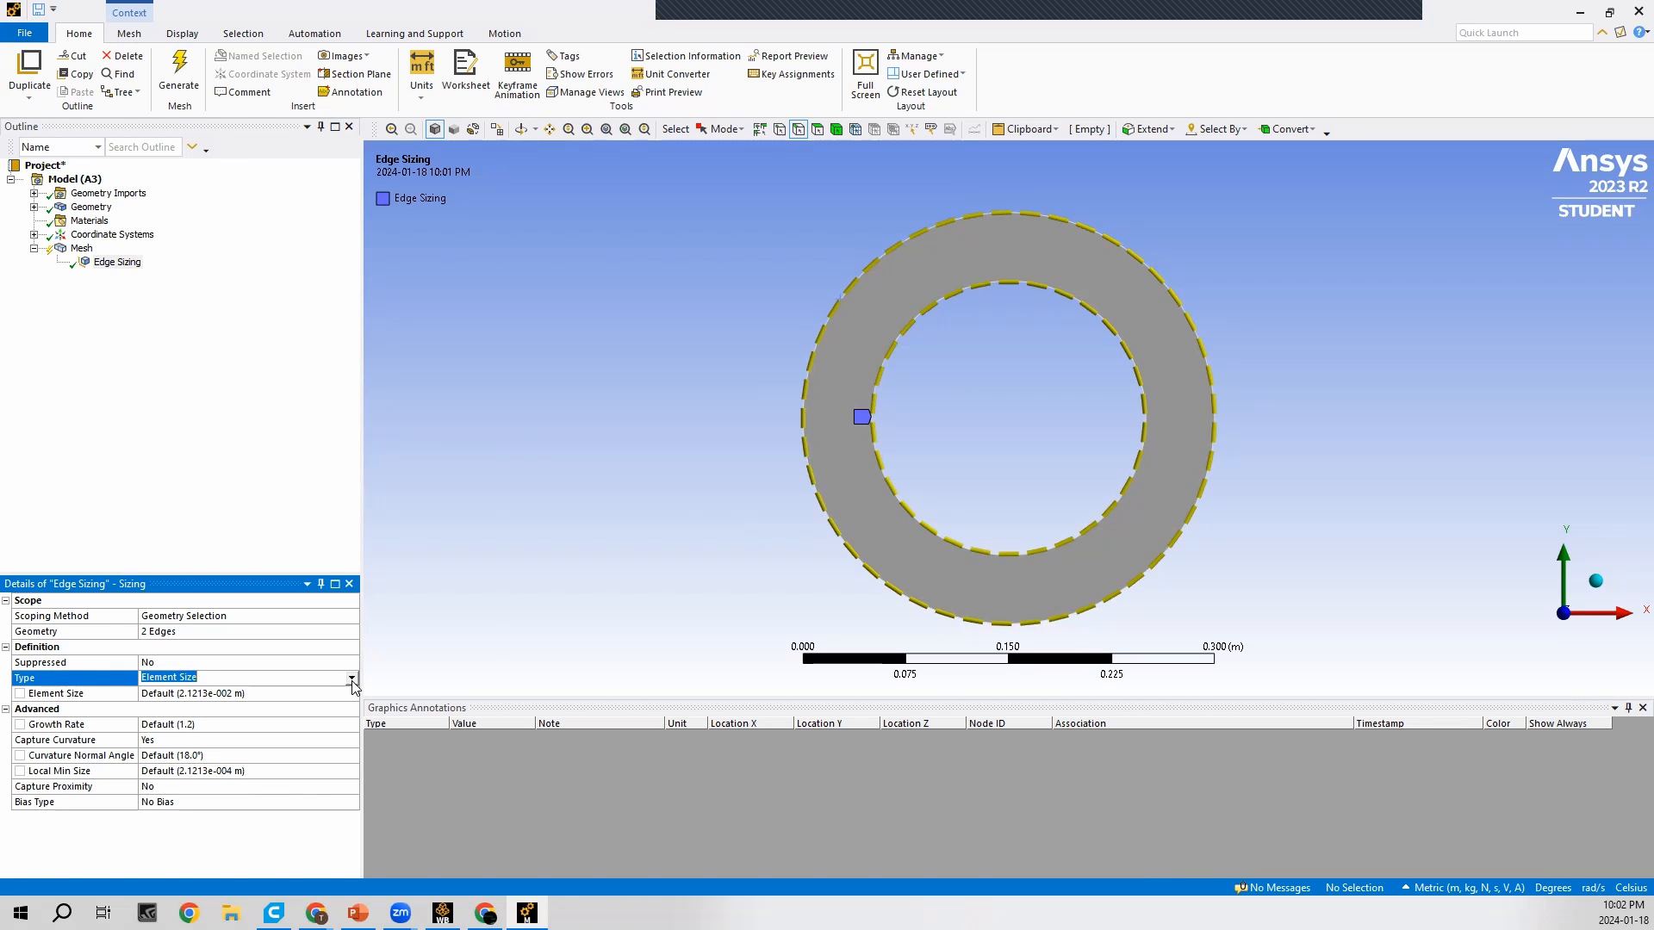
left_click(352, 681)
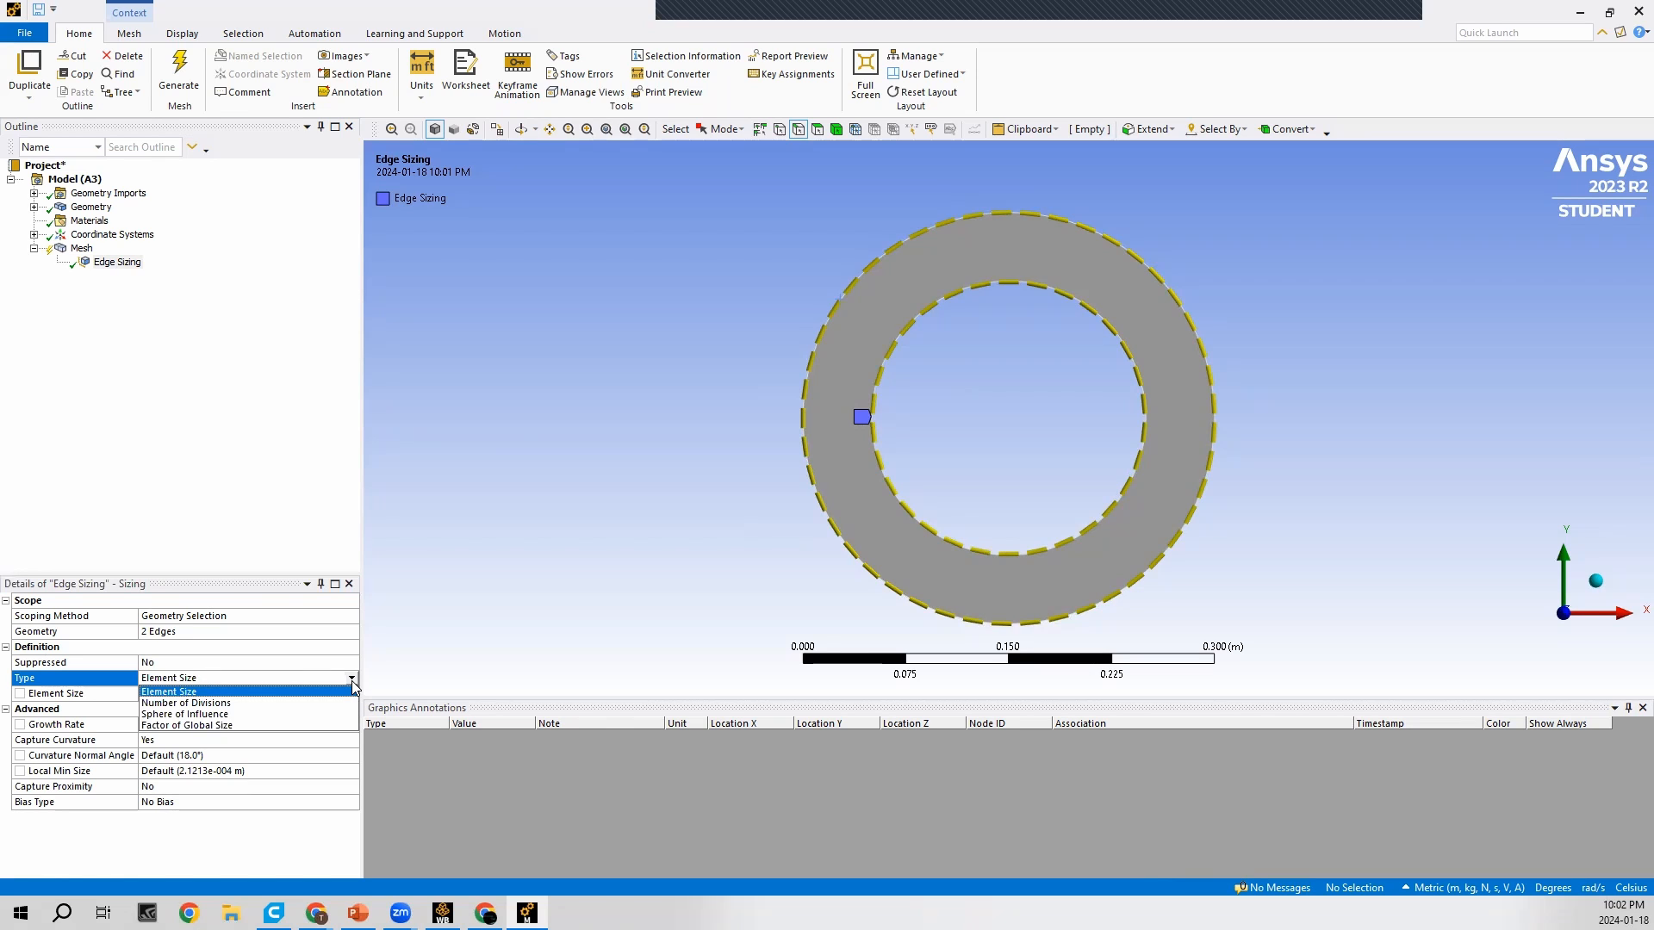
left_click(339, 702)
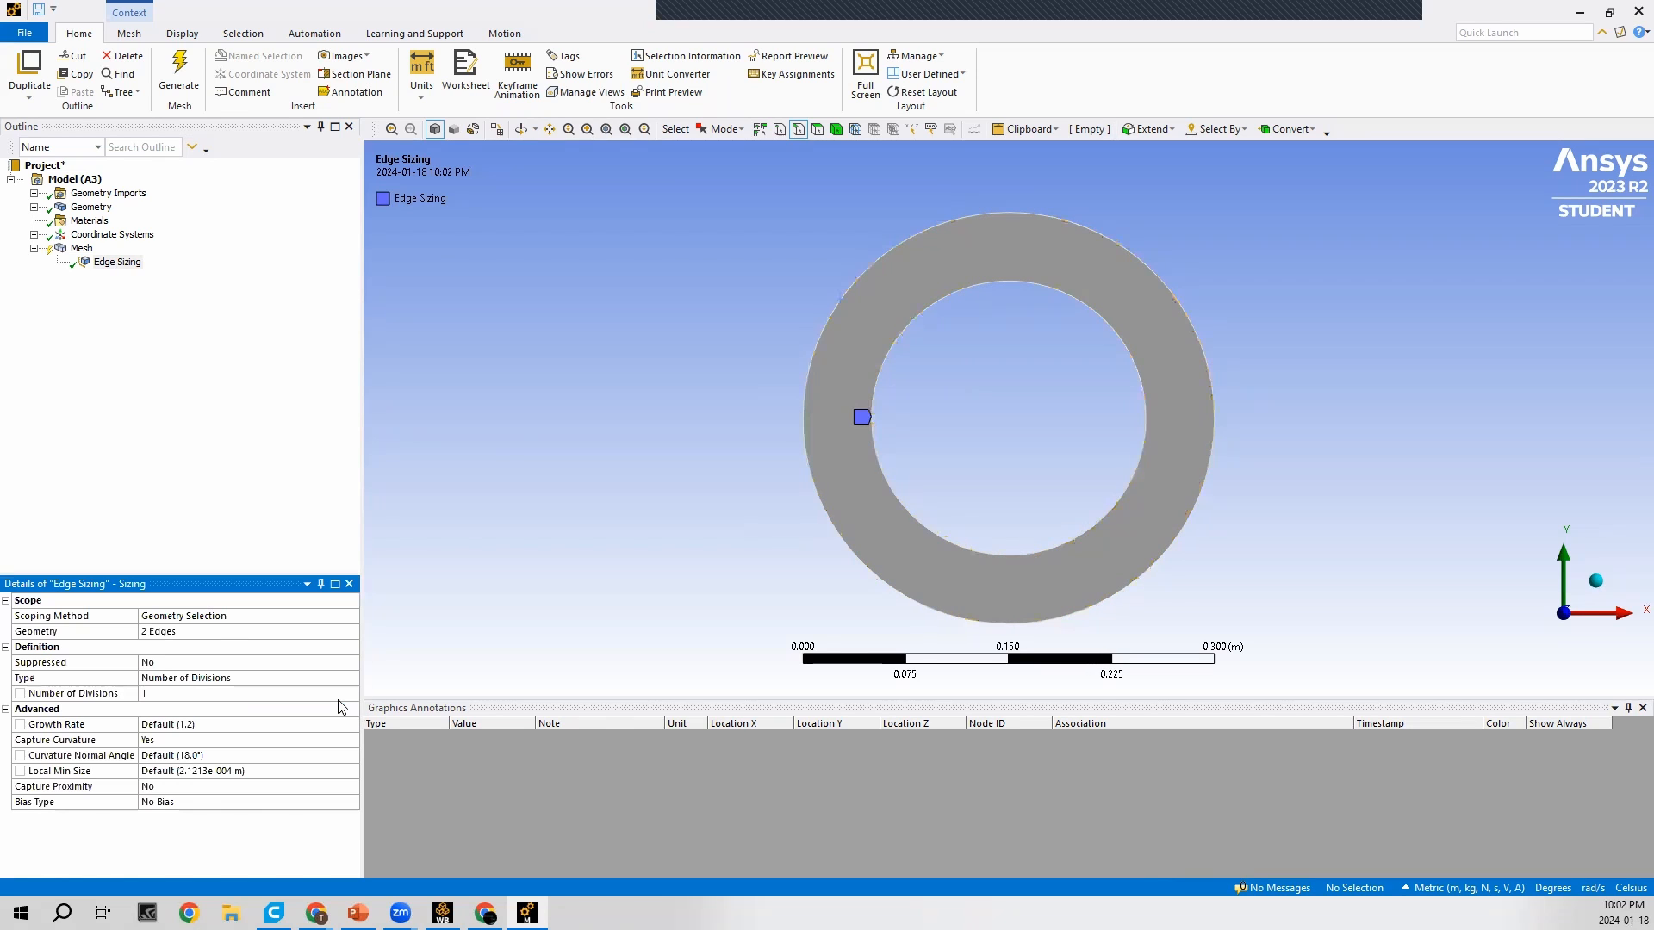
left_click(169, 693)
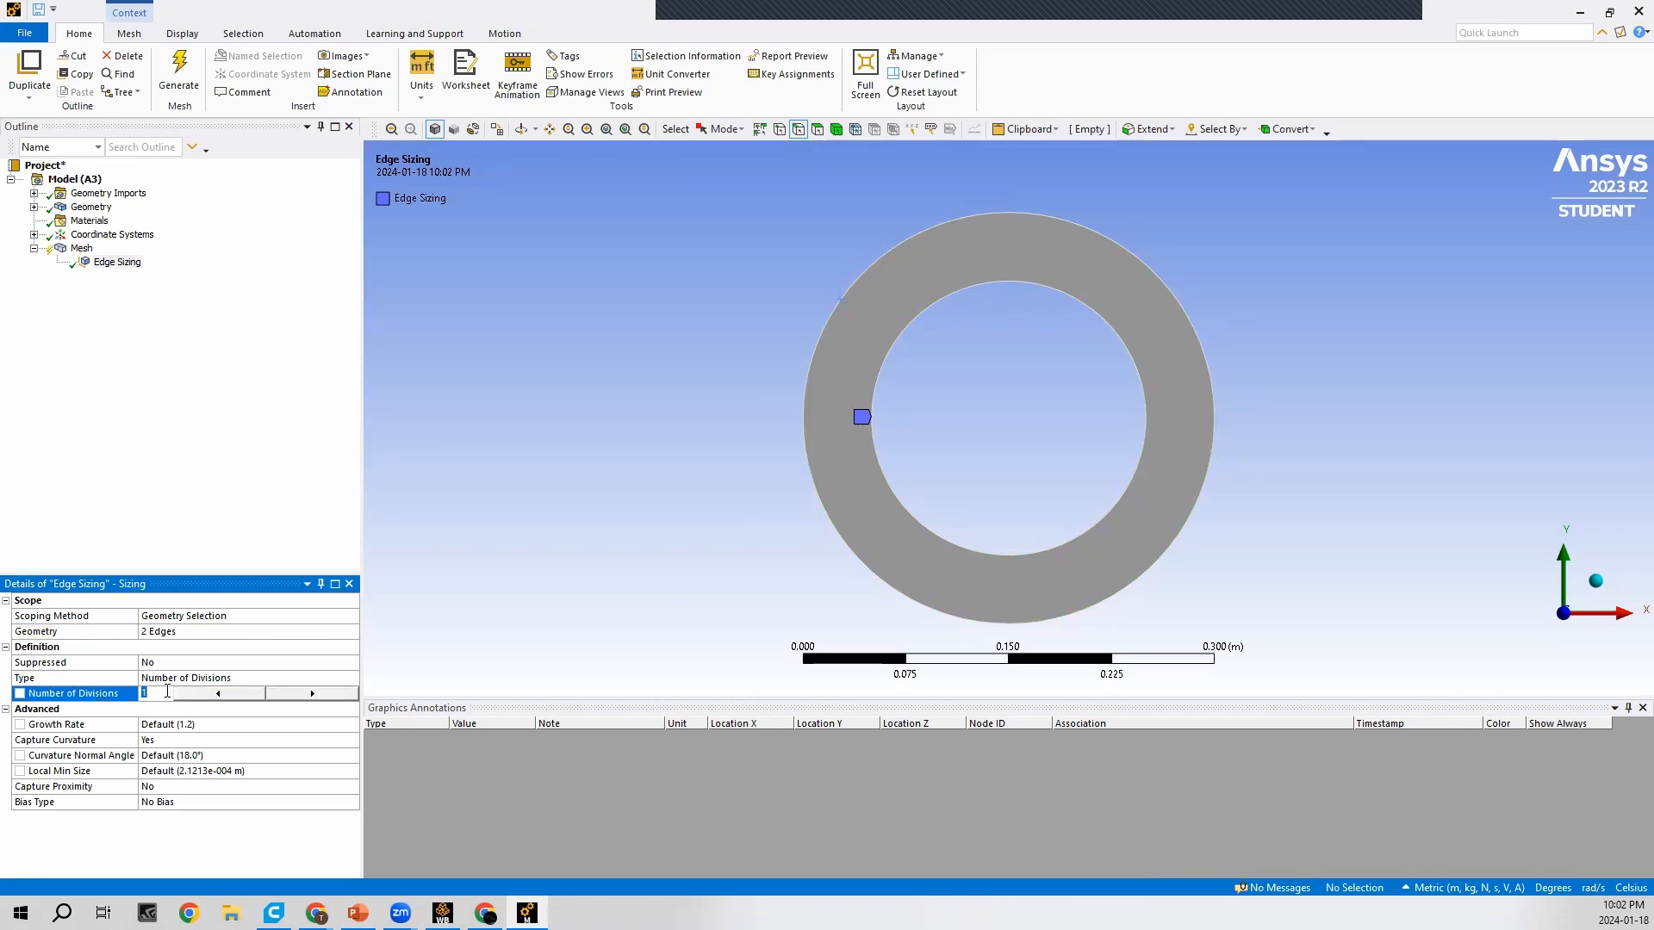
type("300")
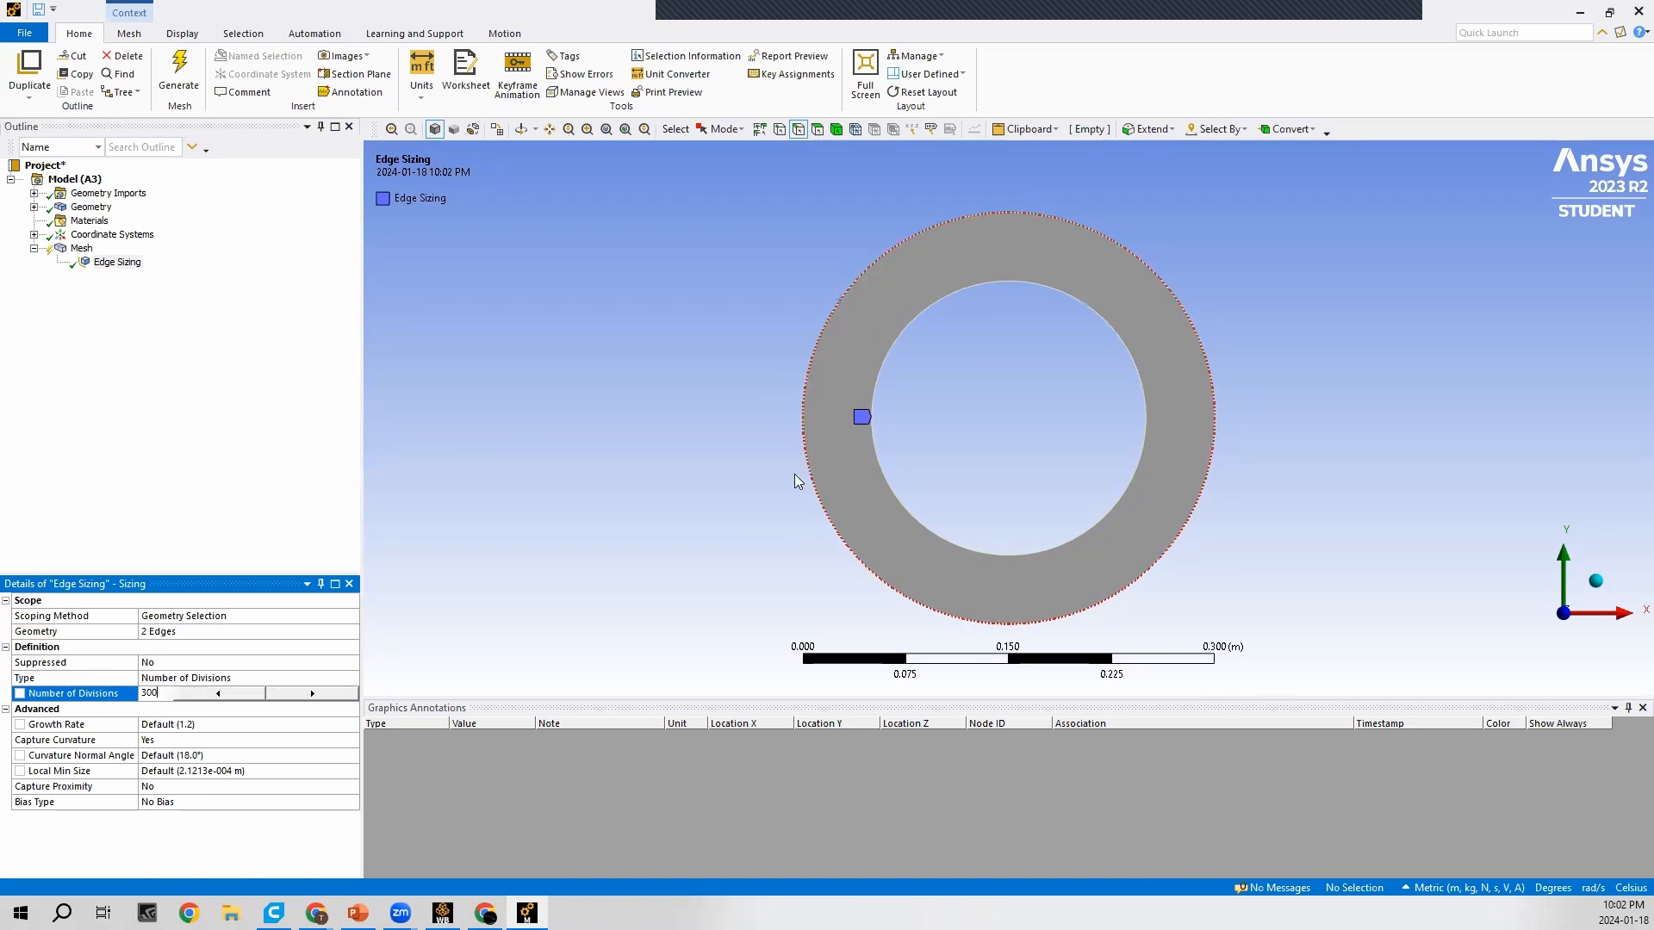
left_click(688, 489)
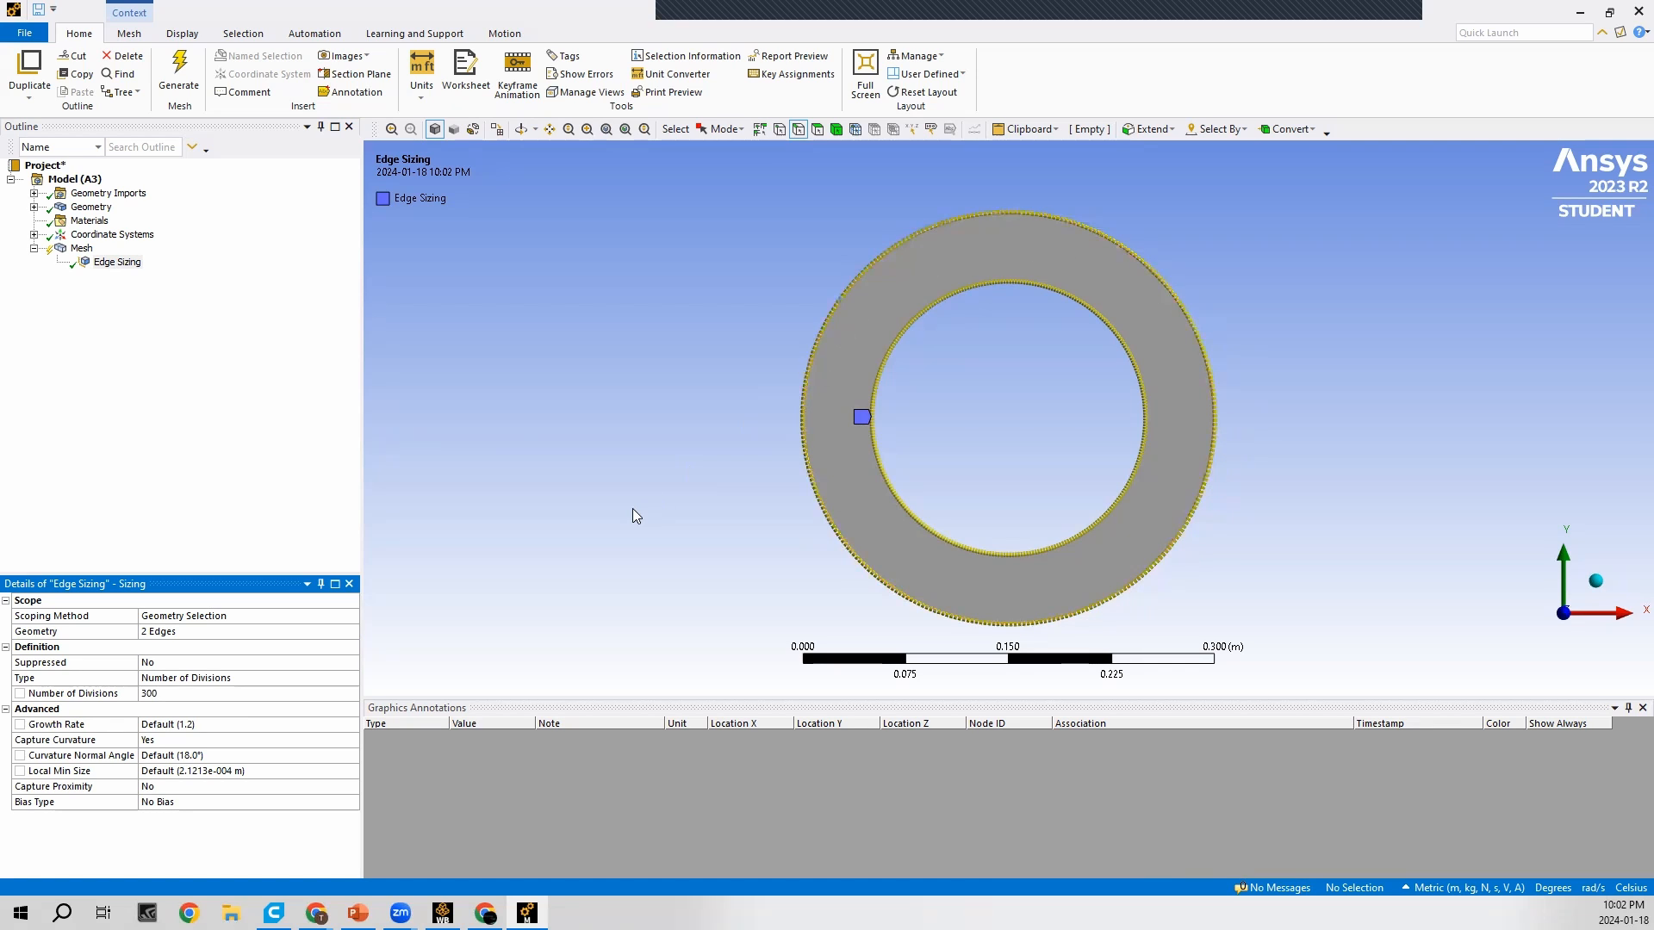
Step: Regenerate the ring's mesh using the edge sizing
left_click(82, 248)
right_click(84, 249)
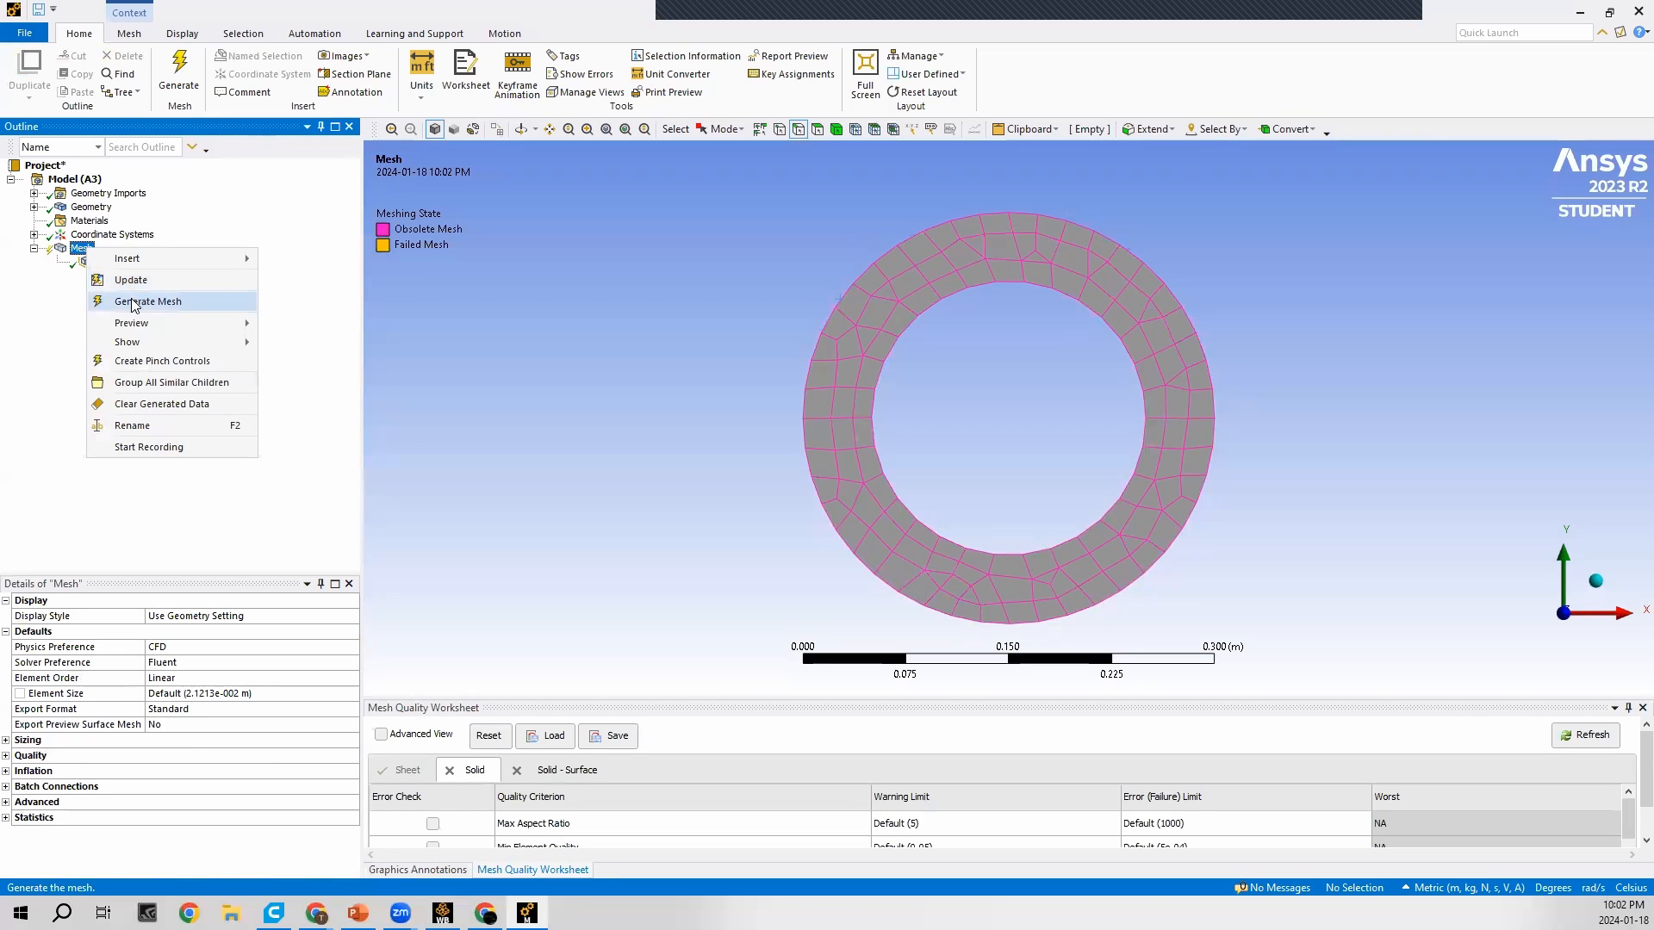
left_click(138, 303)
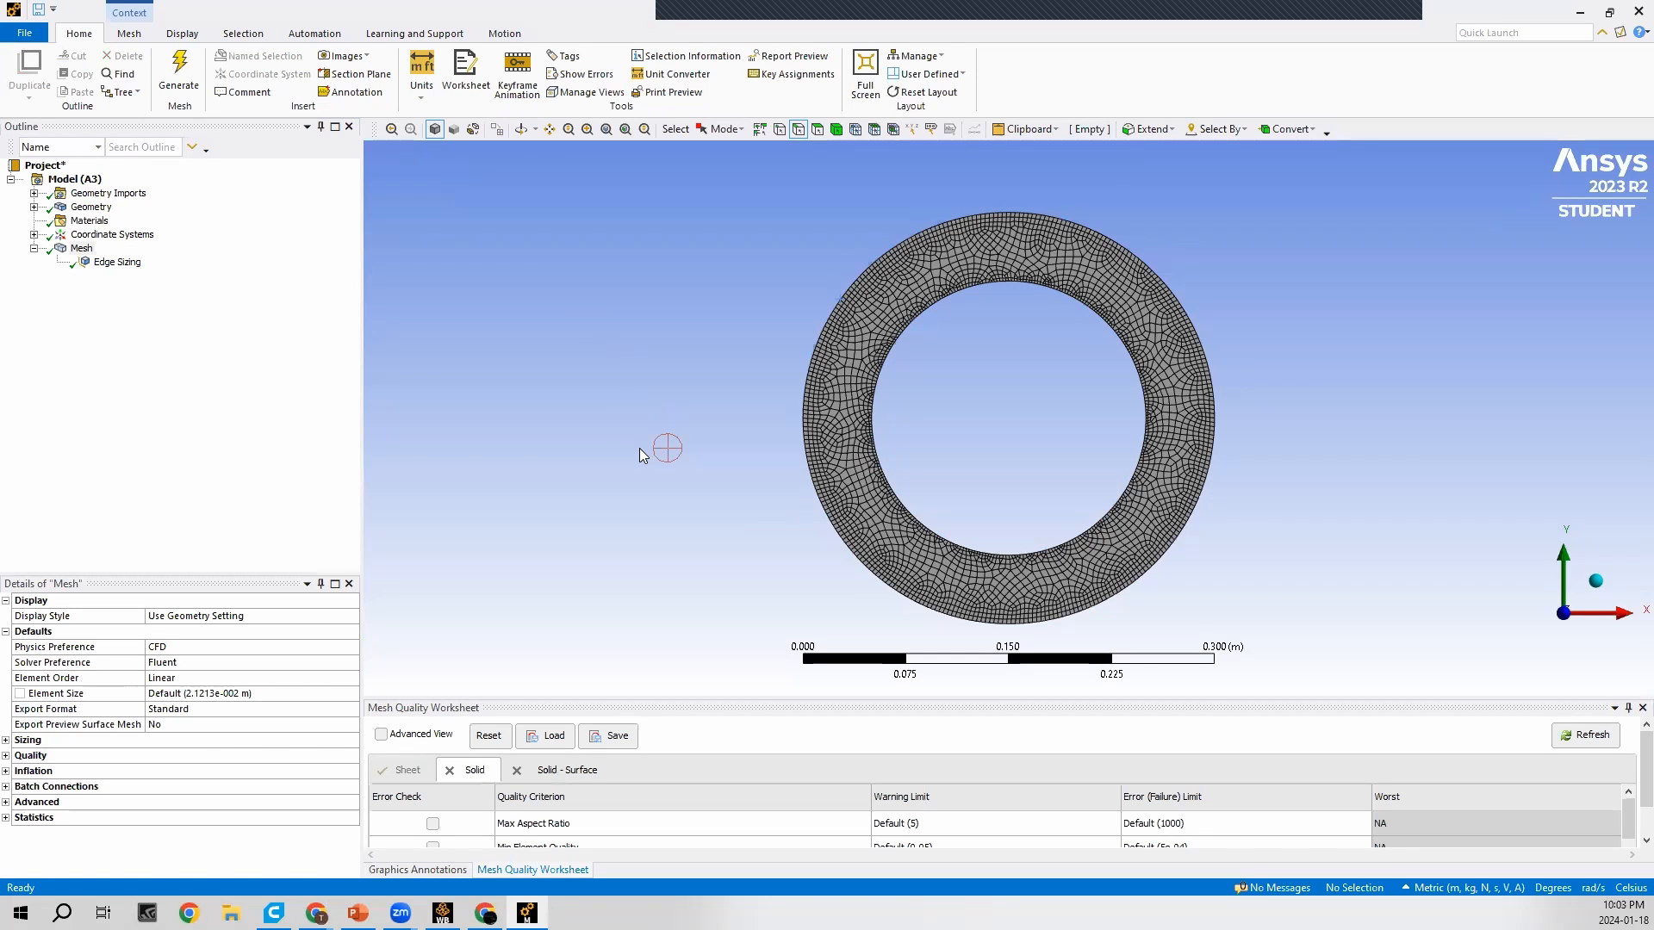
Step: Insert a Face Meshing control in the mesh and scope it to the ring's face
right_click(85, 250)
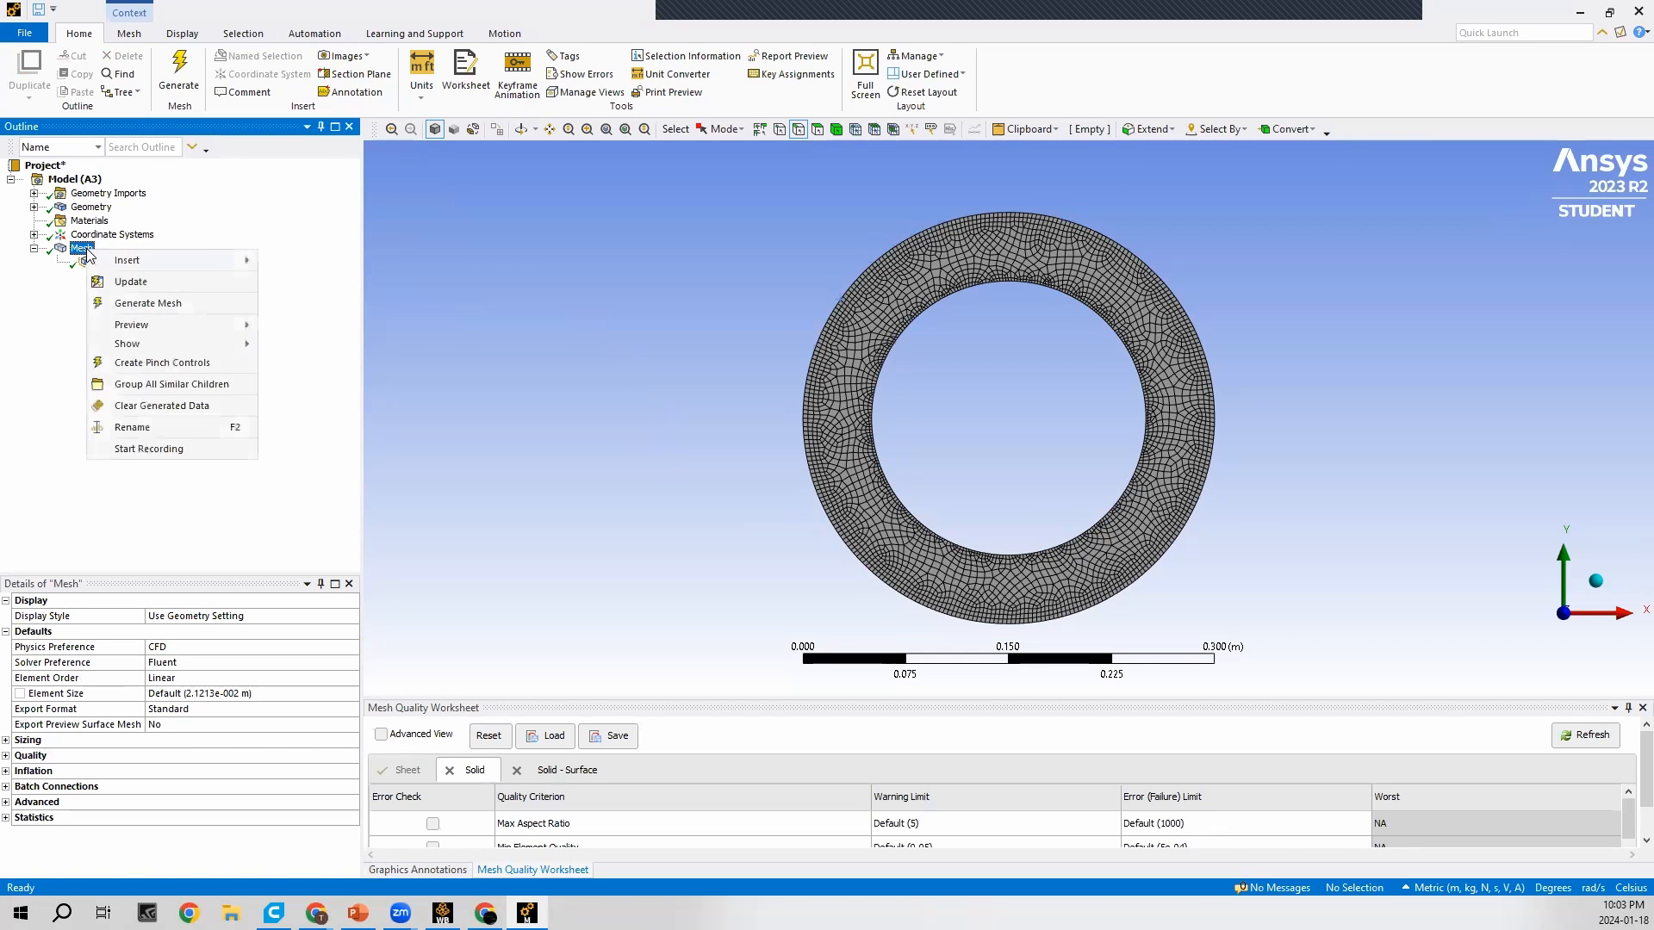
mouse_move(142, 261)
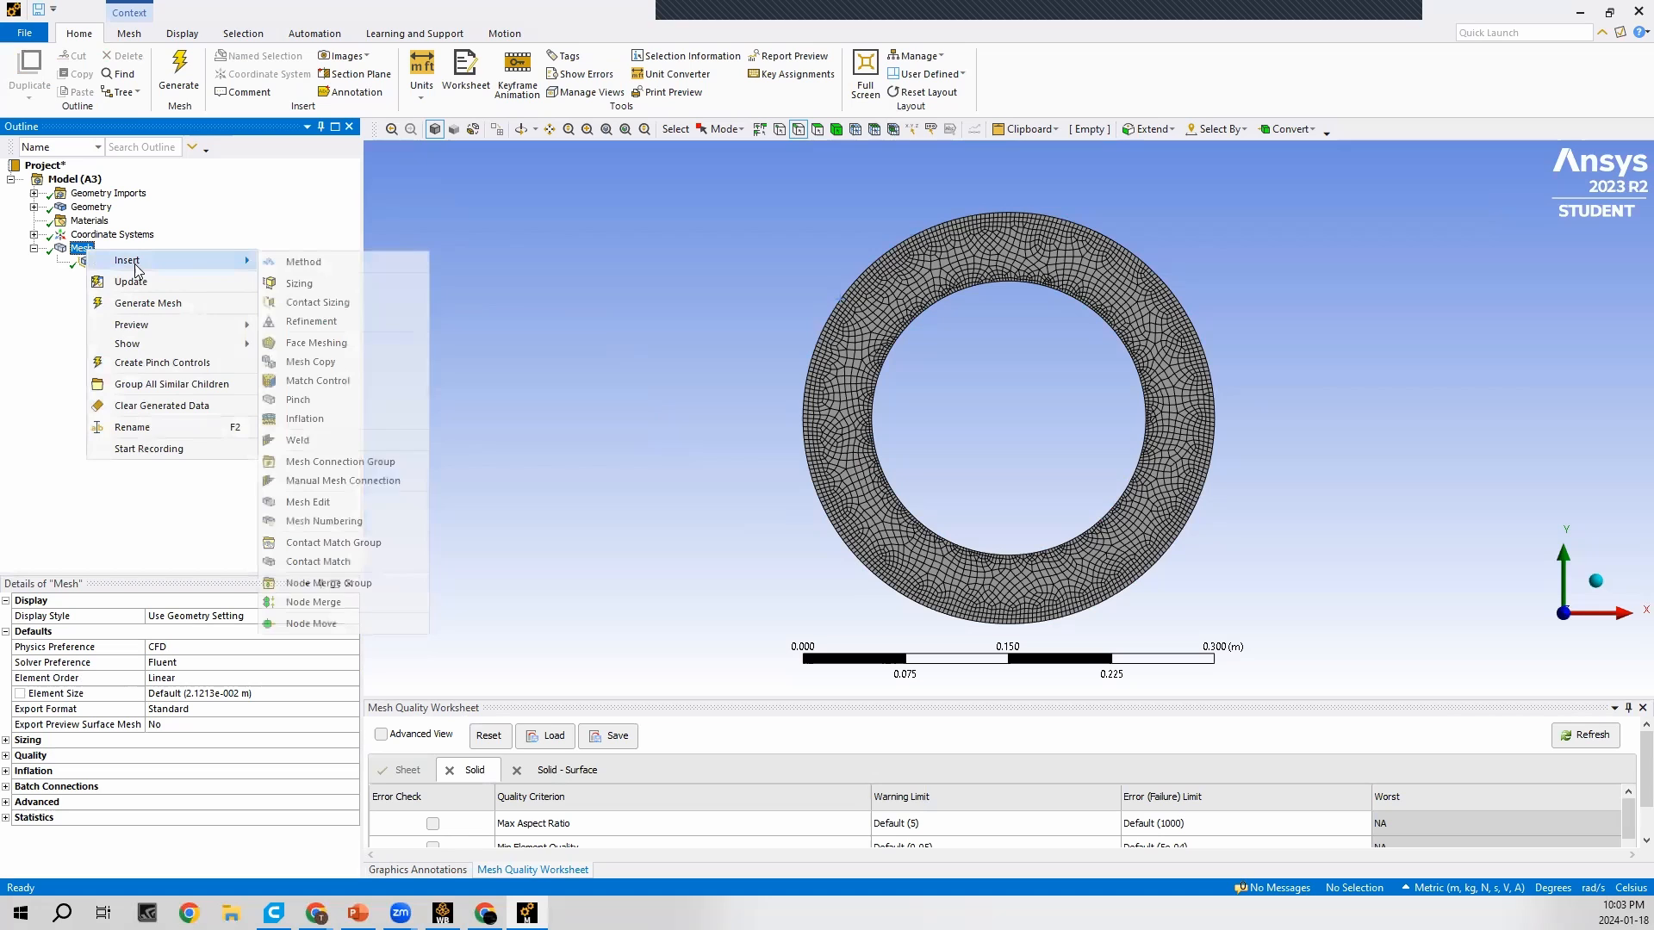
left_click(313, 345)
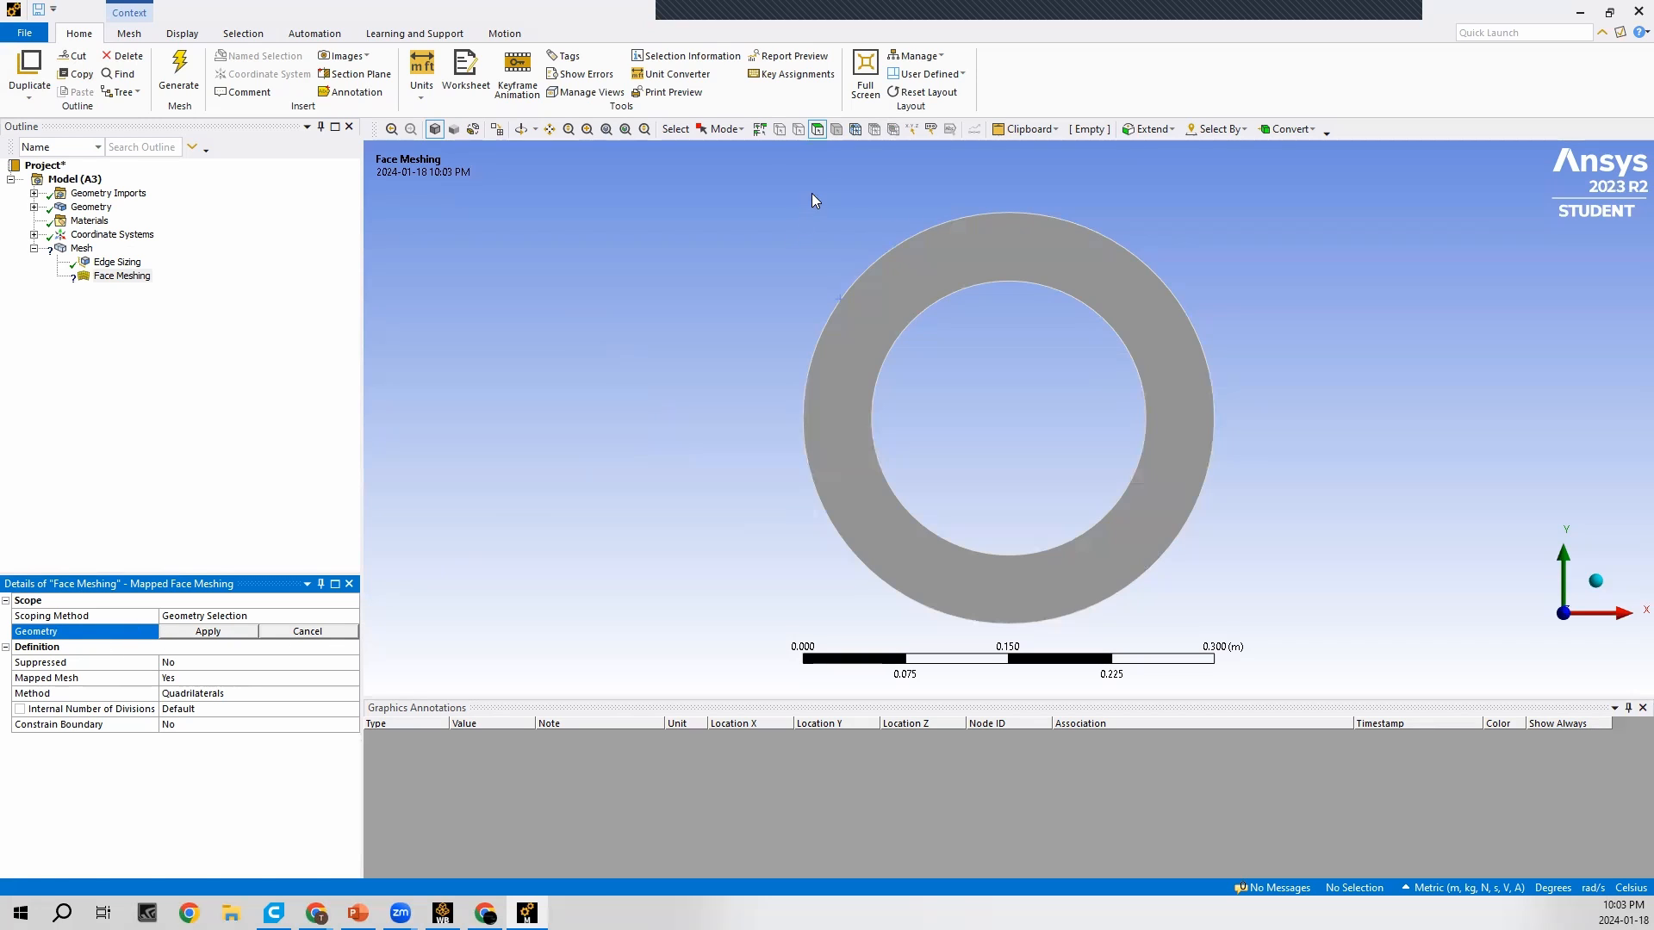
left_click(816, 130)
left_click(906, 276)
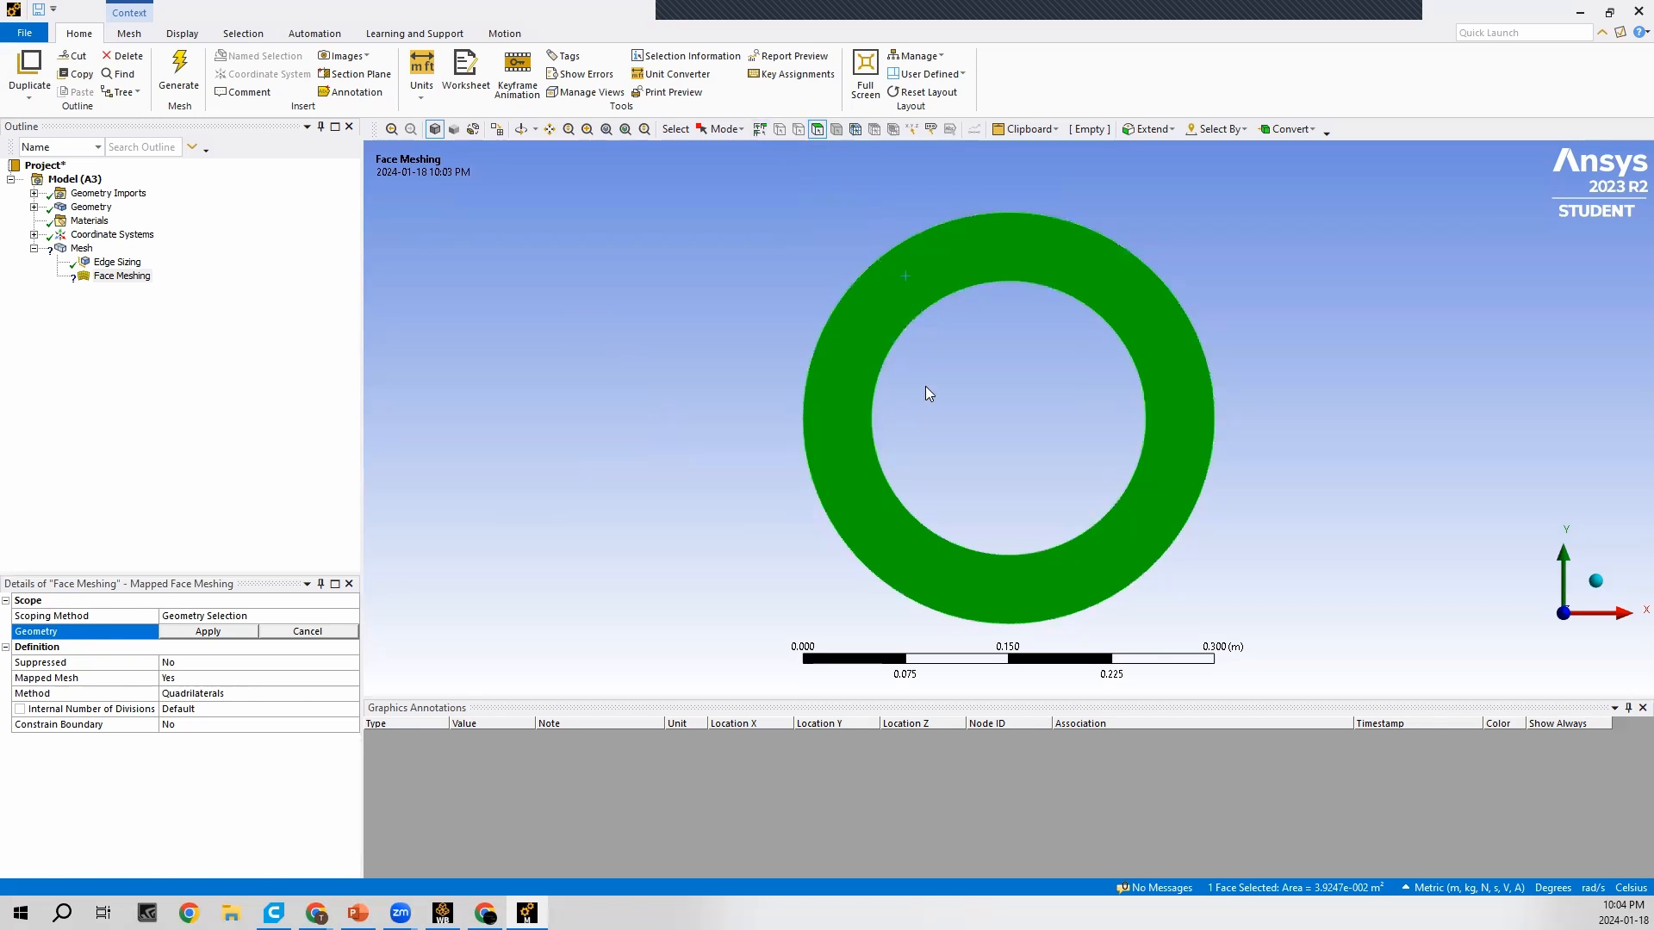
left_click(194, 634)
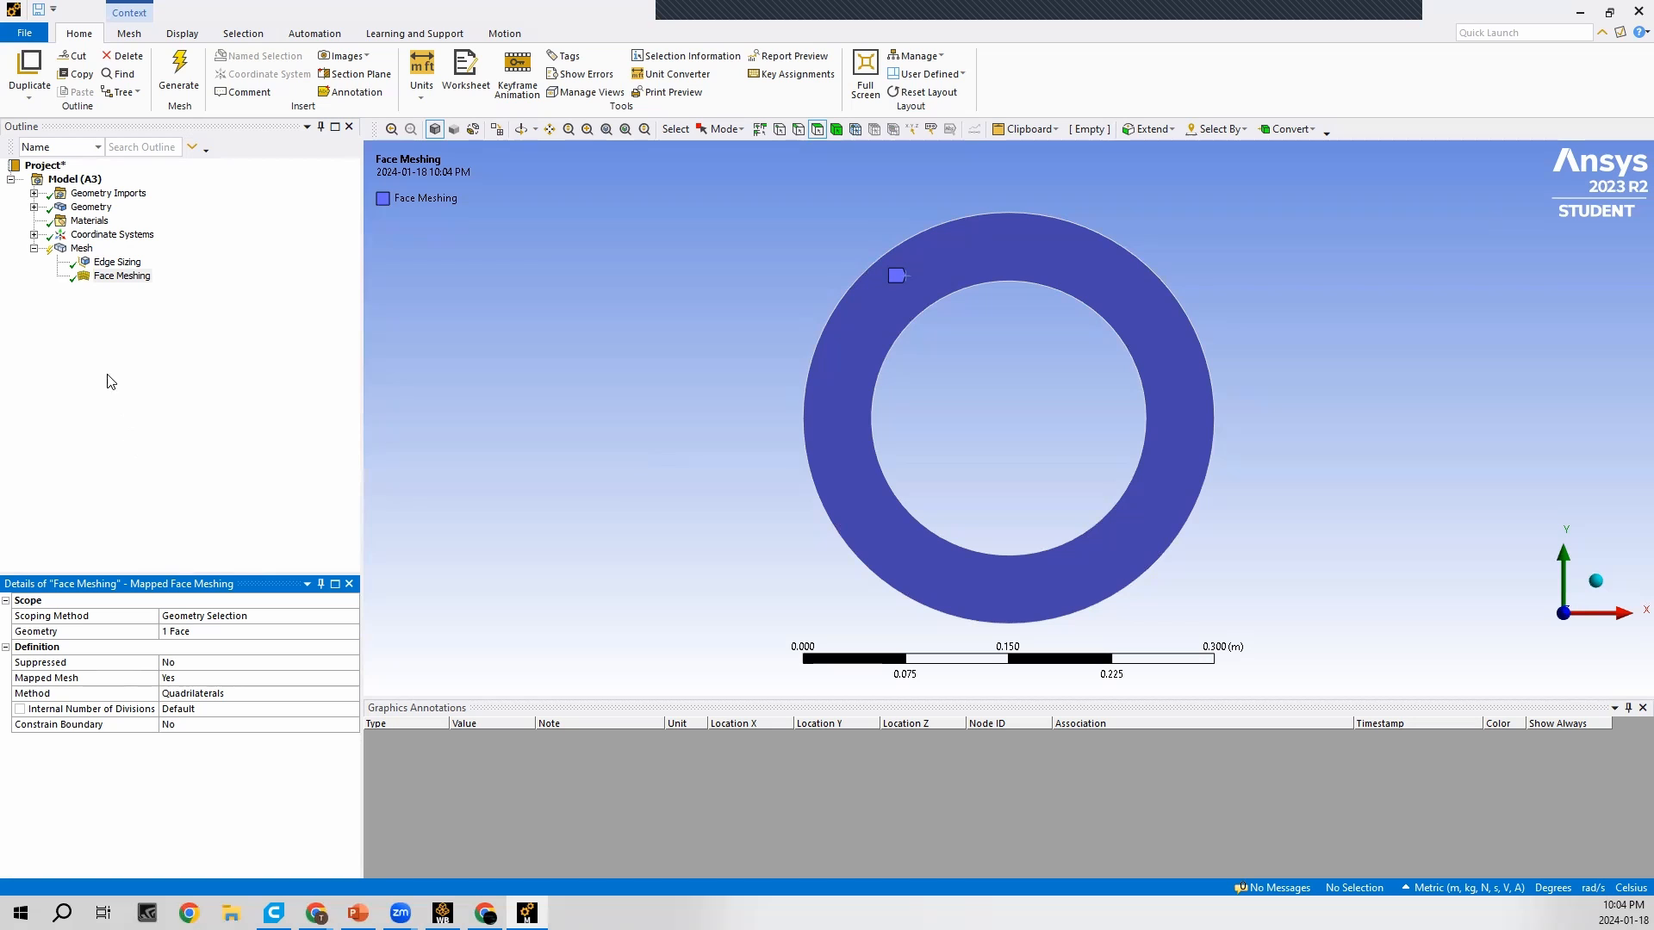
Step: Regenerate the ring's mesh with the face meshing control applied
left_click(83, 249)
right_click(84, 250)
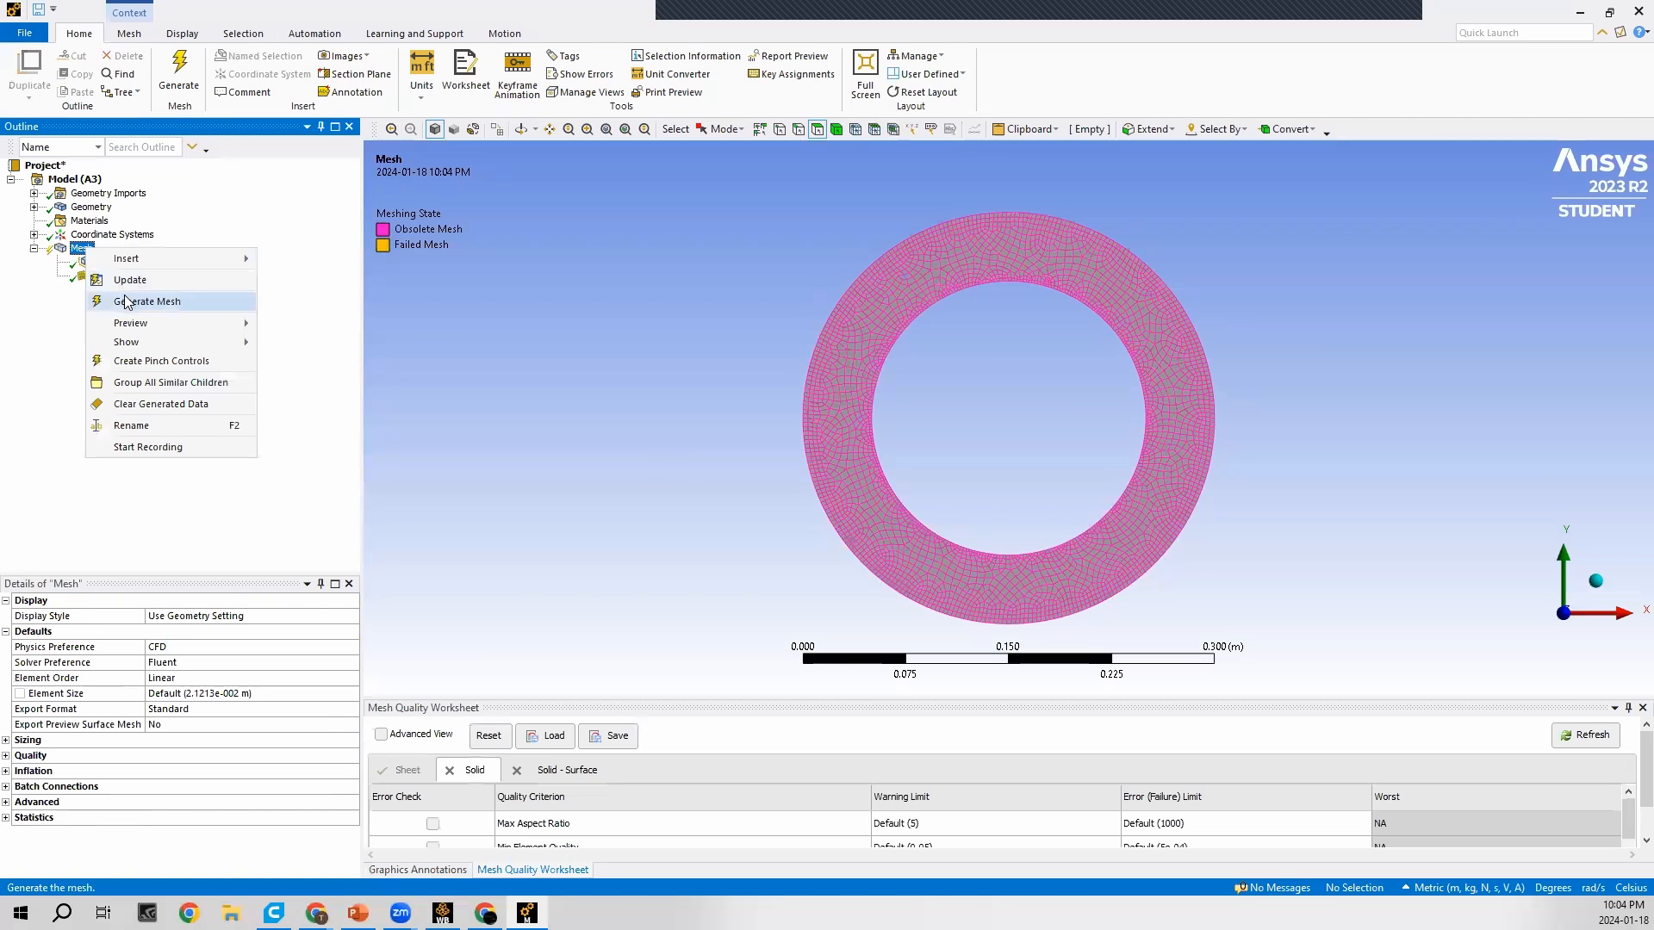
left_click(127, 300)
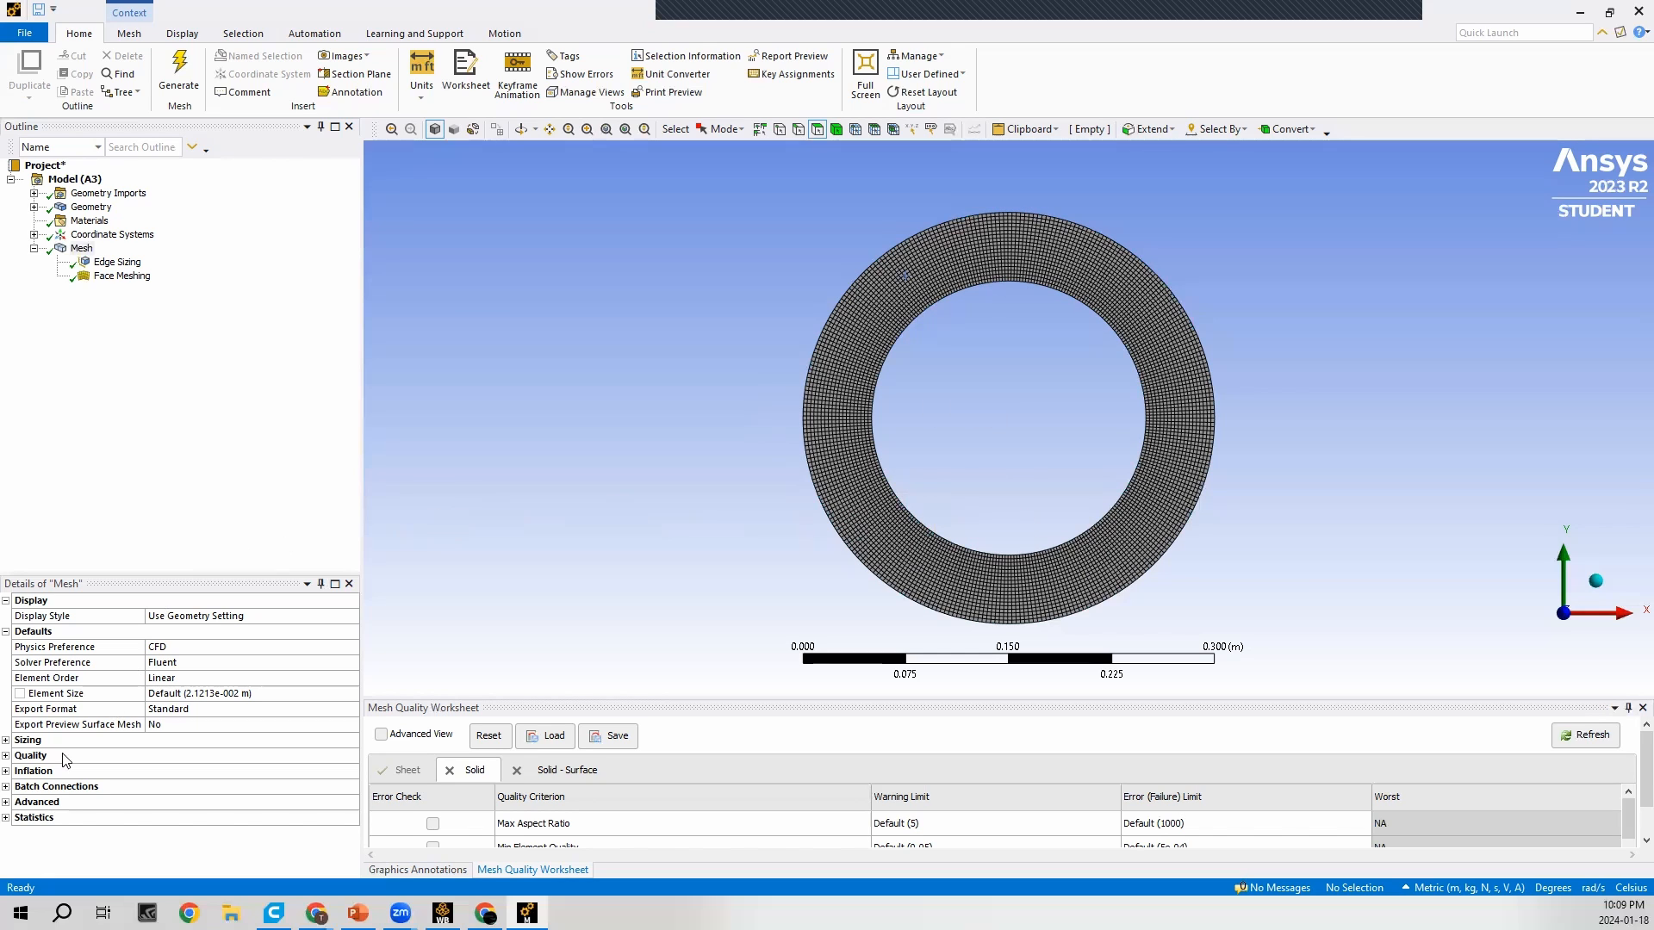
Step: Set the mesh metric to Orthogonal Quality and review its minimum, maximum, average and standard deviation
left_click(7, 755)
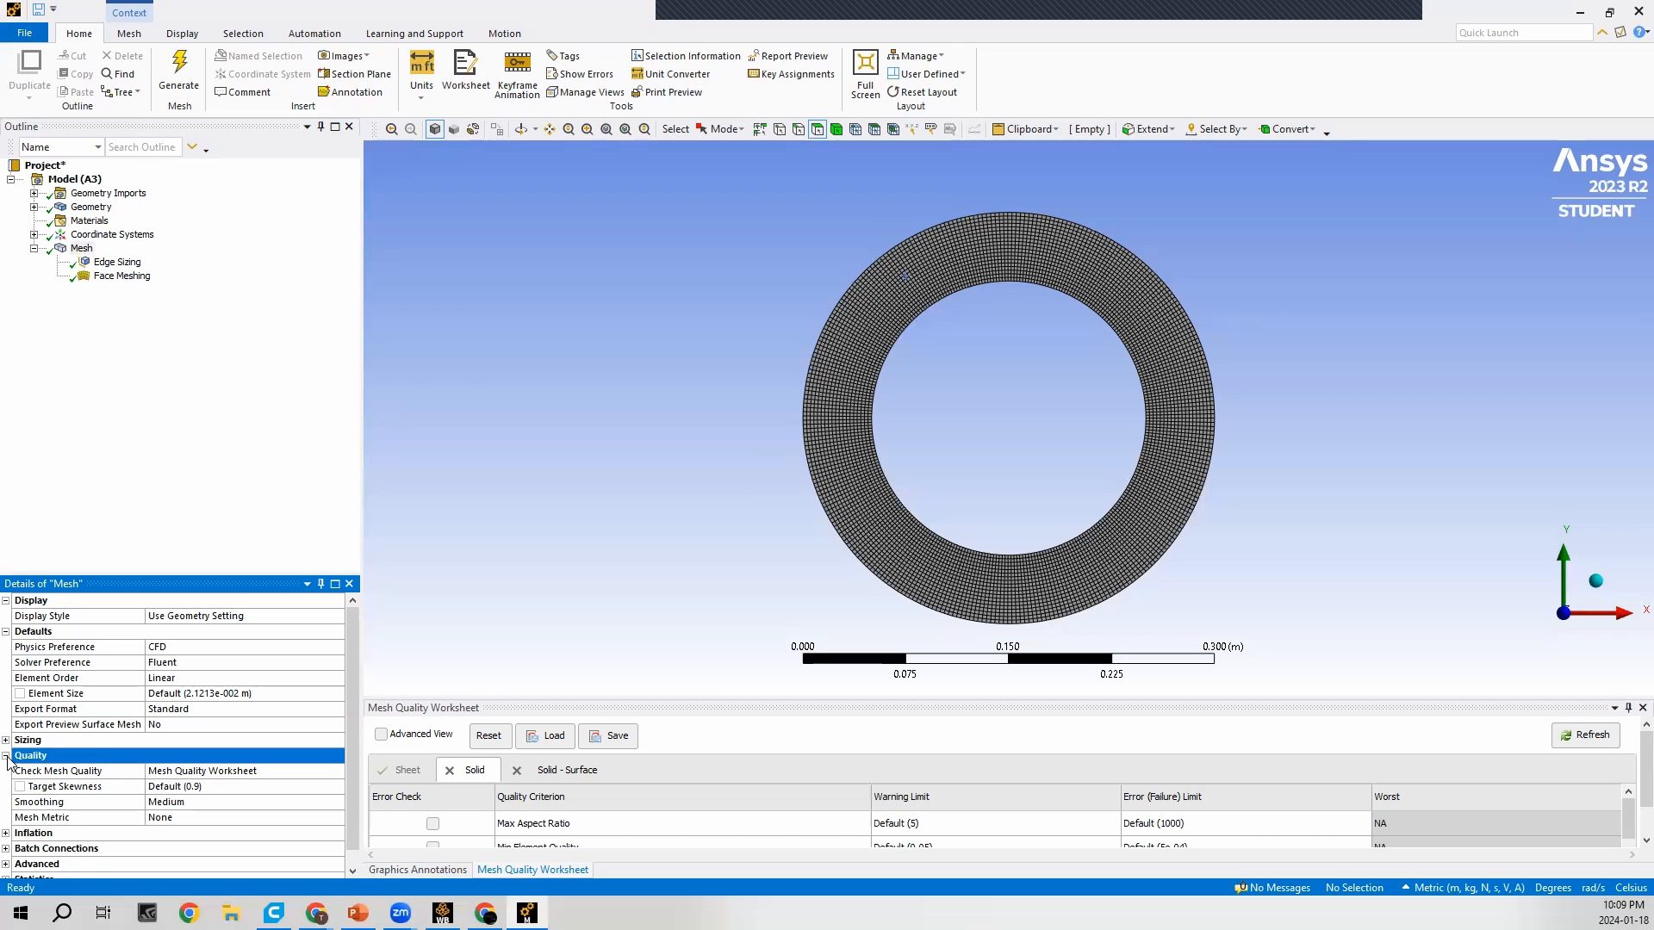
left_click(169, 819)
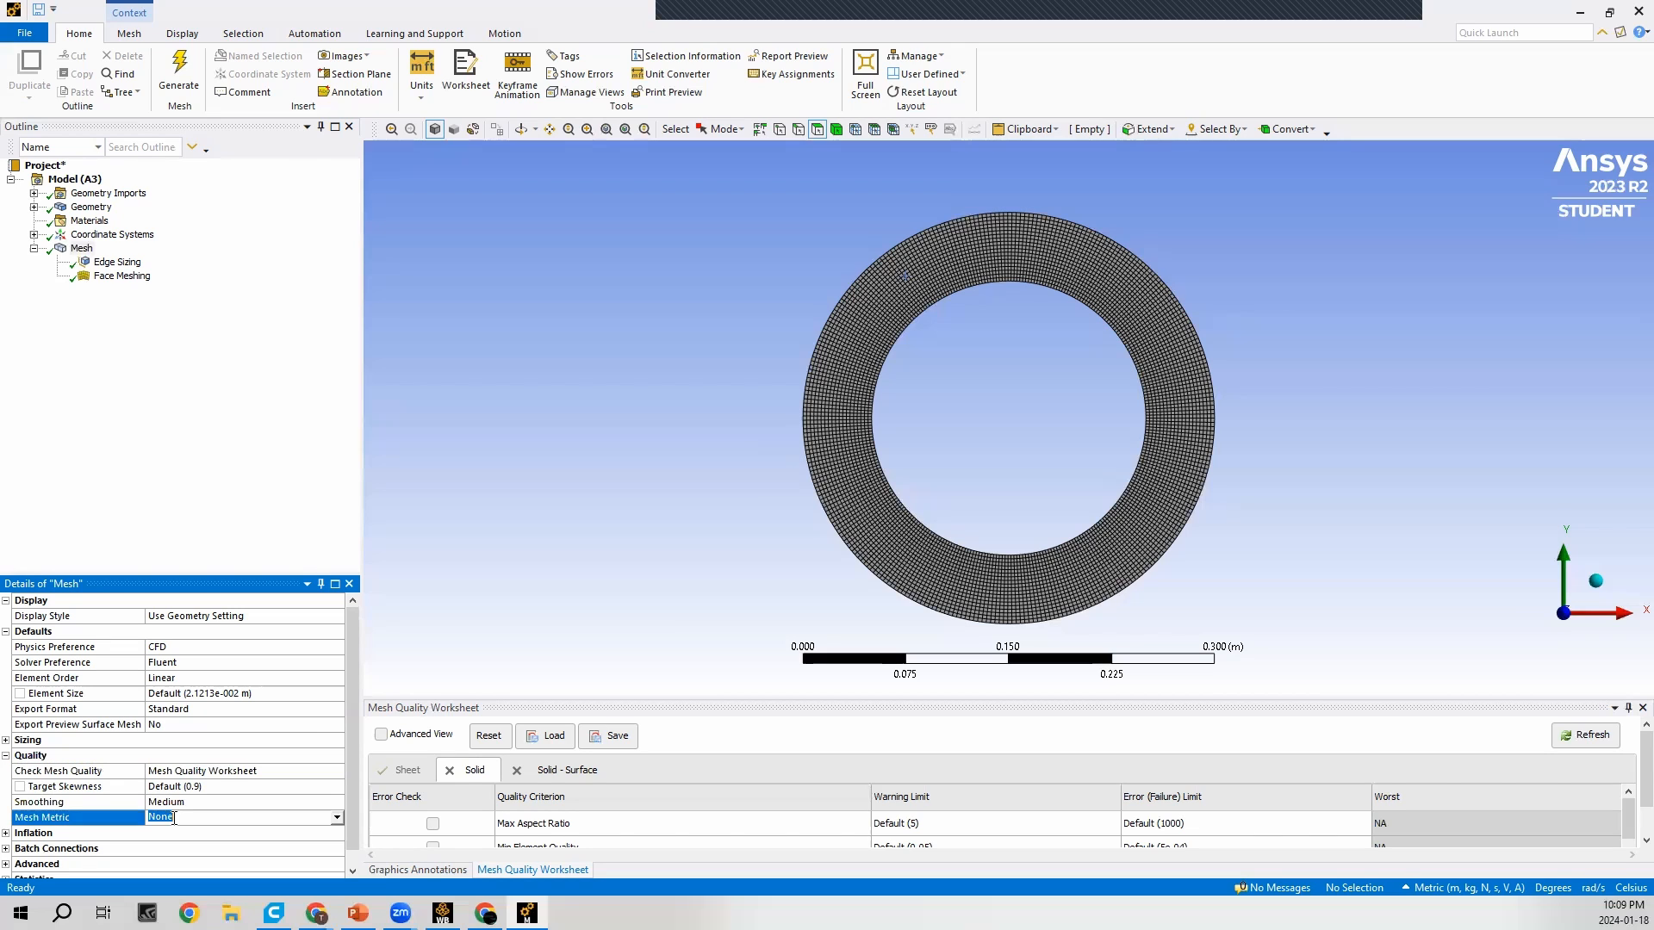
left_click(337, 819)
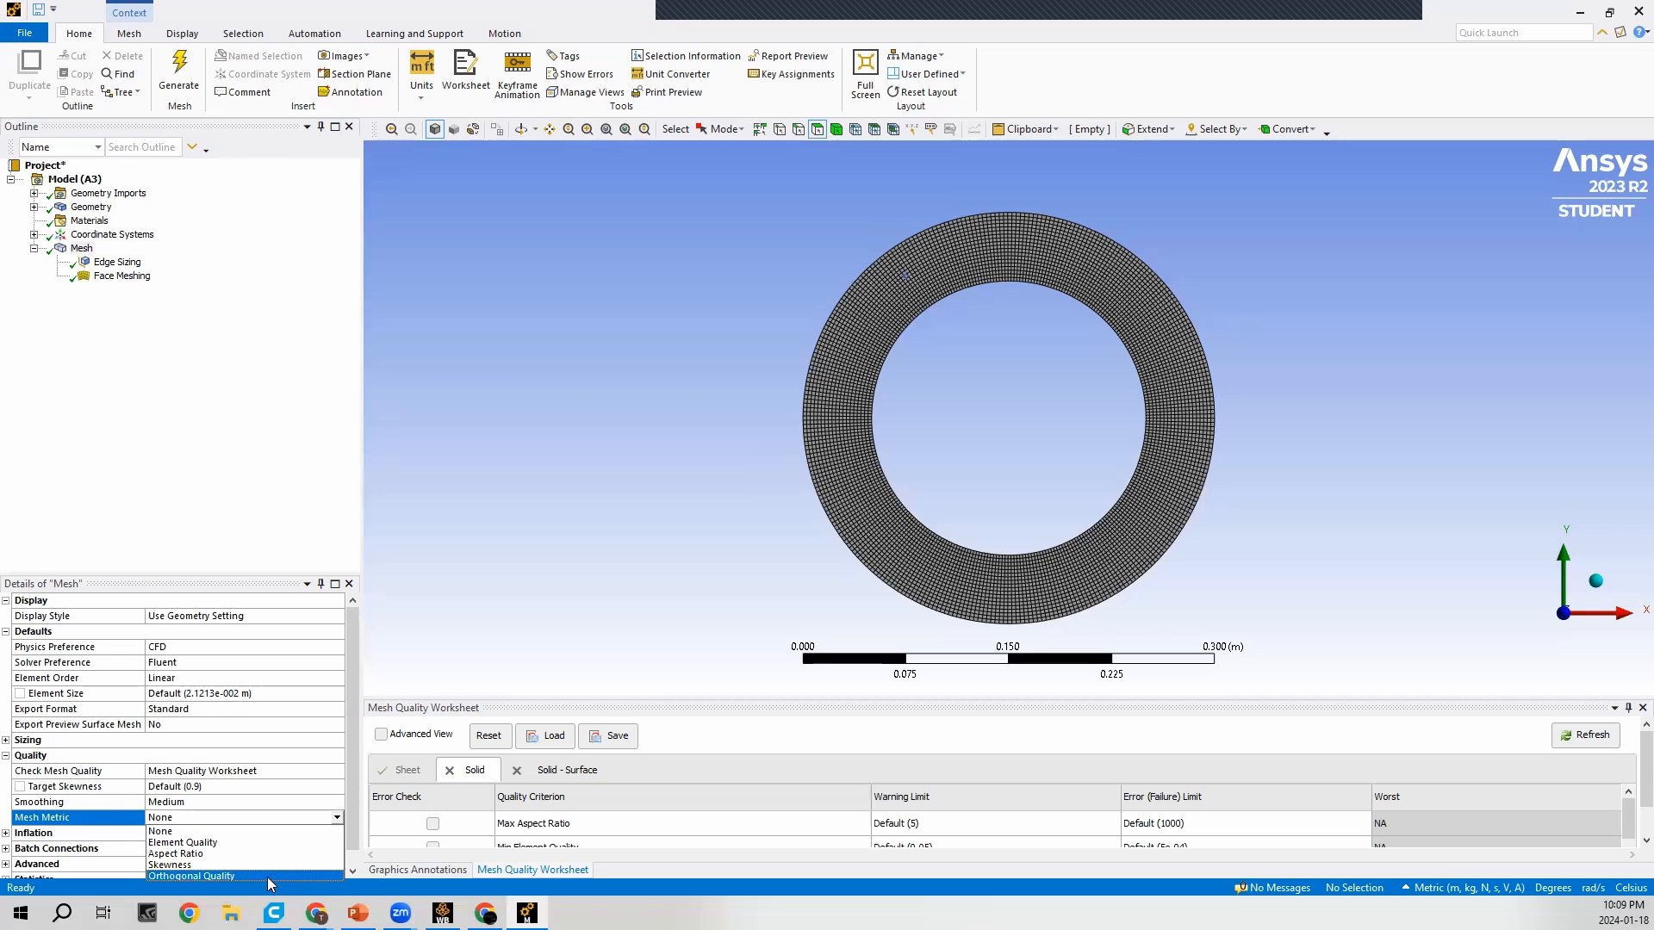
left_click(200, 875)
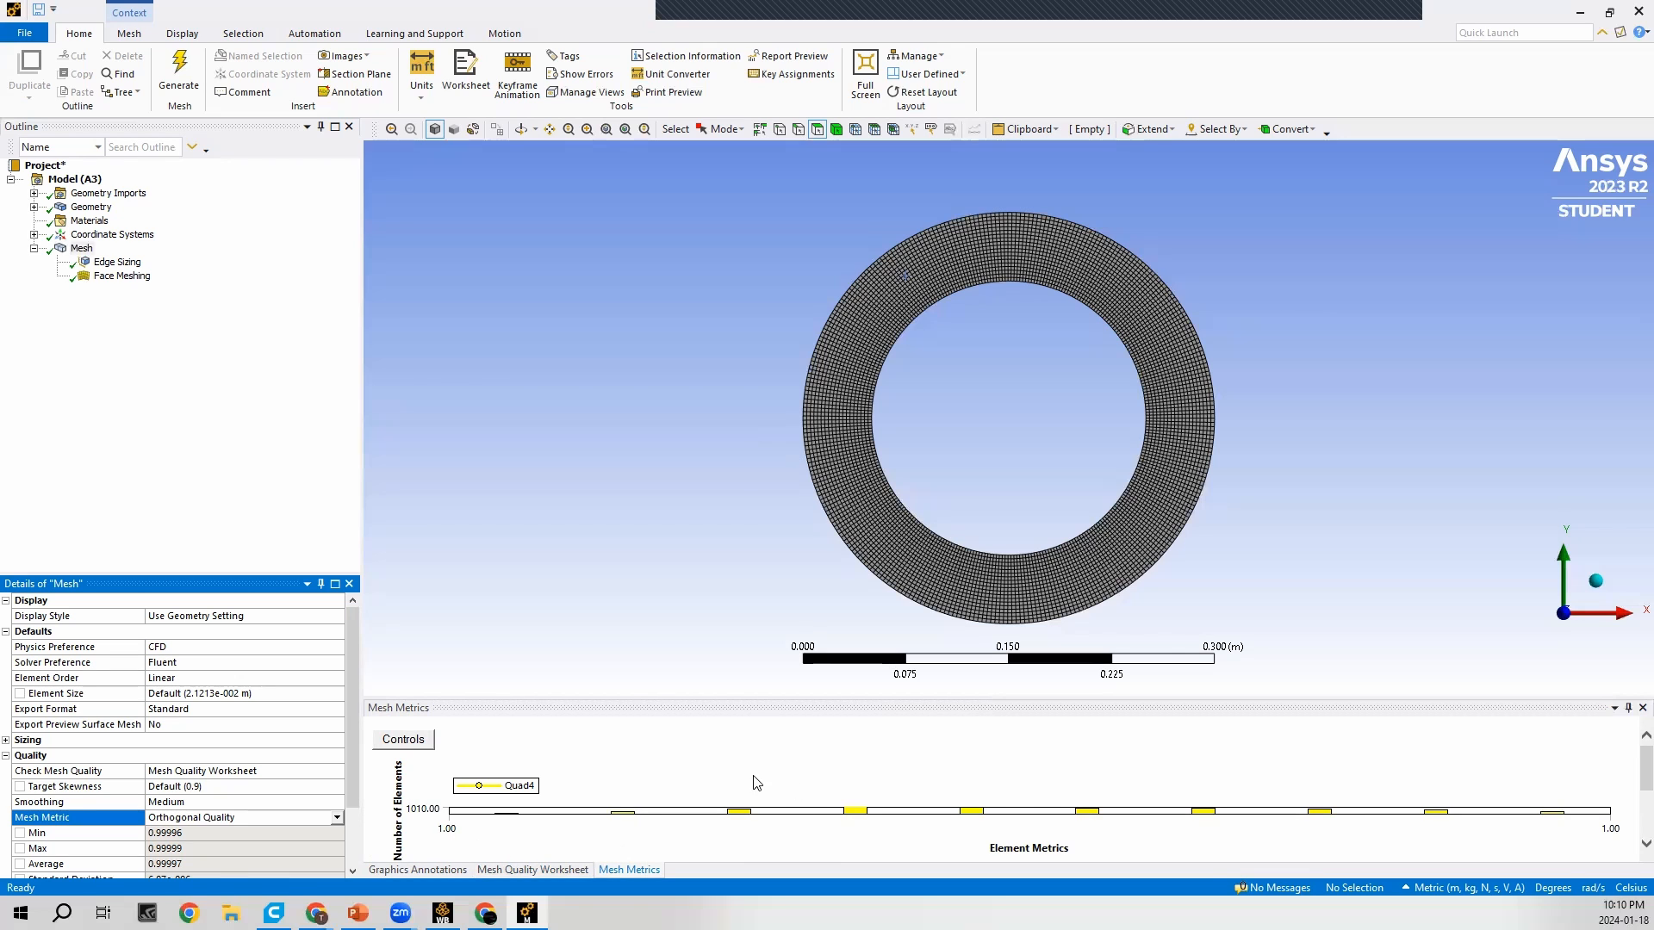
scroll(224, 775, "down", 2)
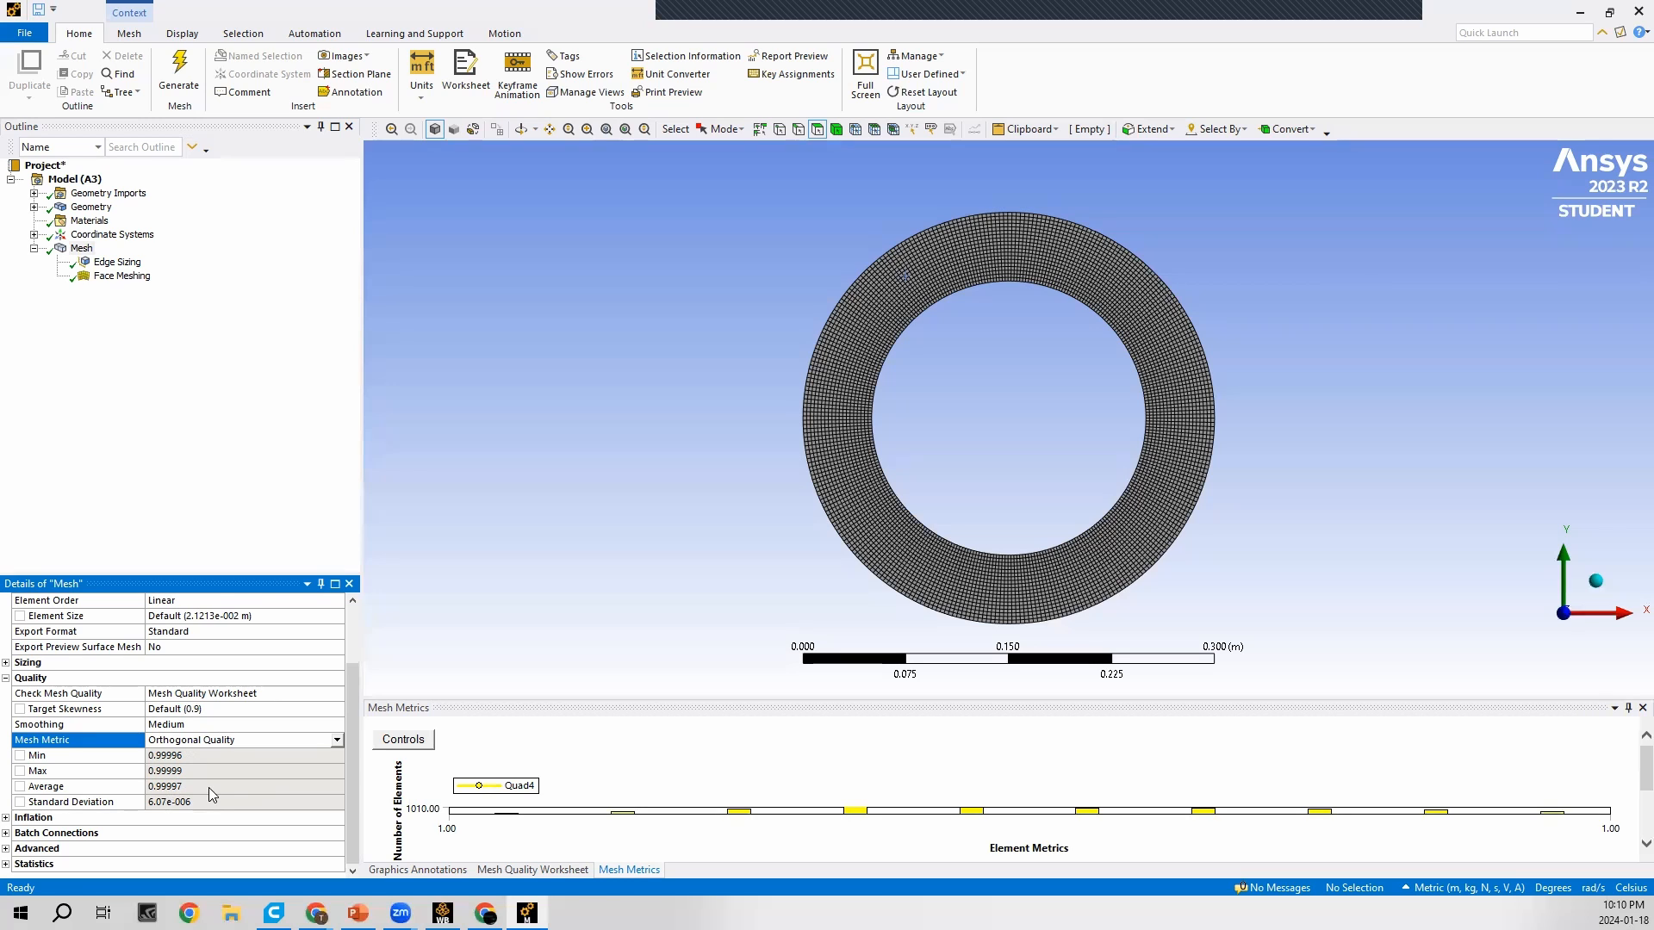
Step: Inspect the mesh elements behind several bars of the orthogonal quality chart, and set the mesh metric back to None
left_click(858, 811)
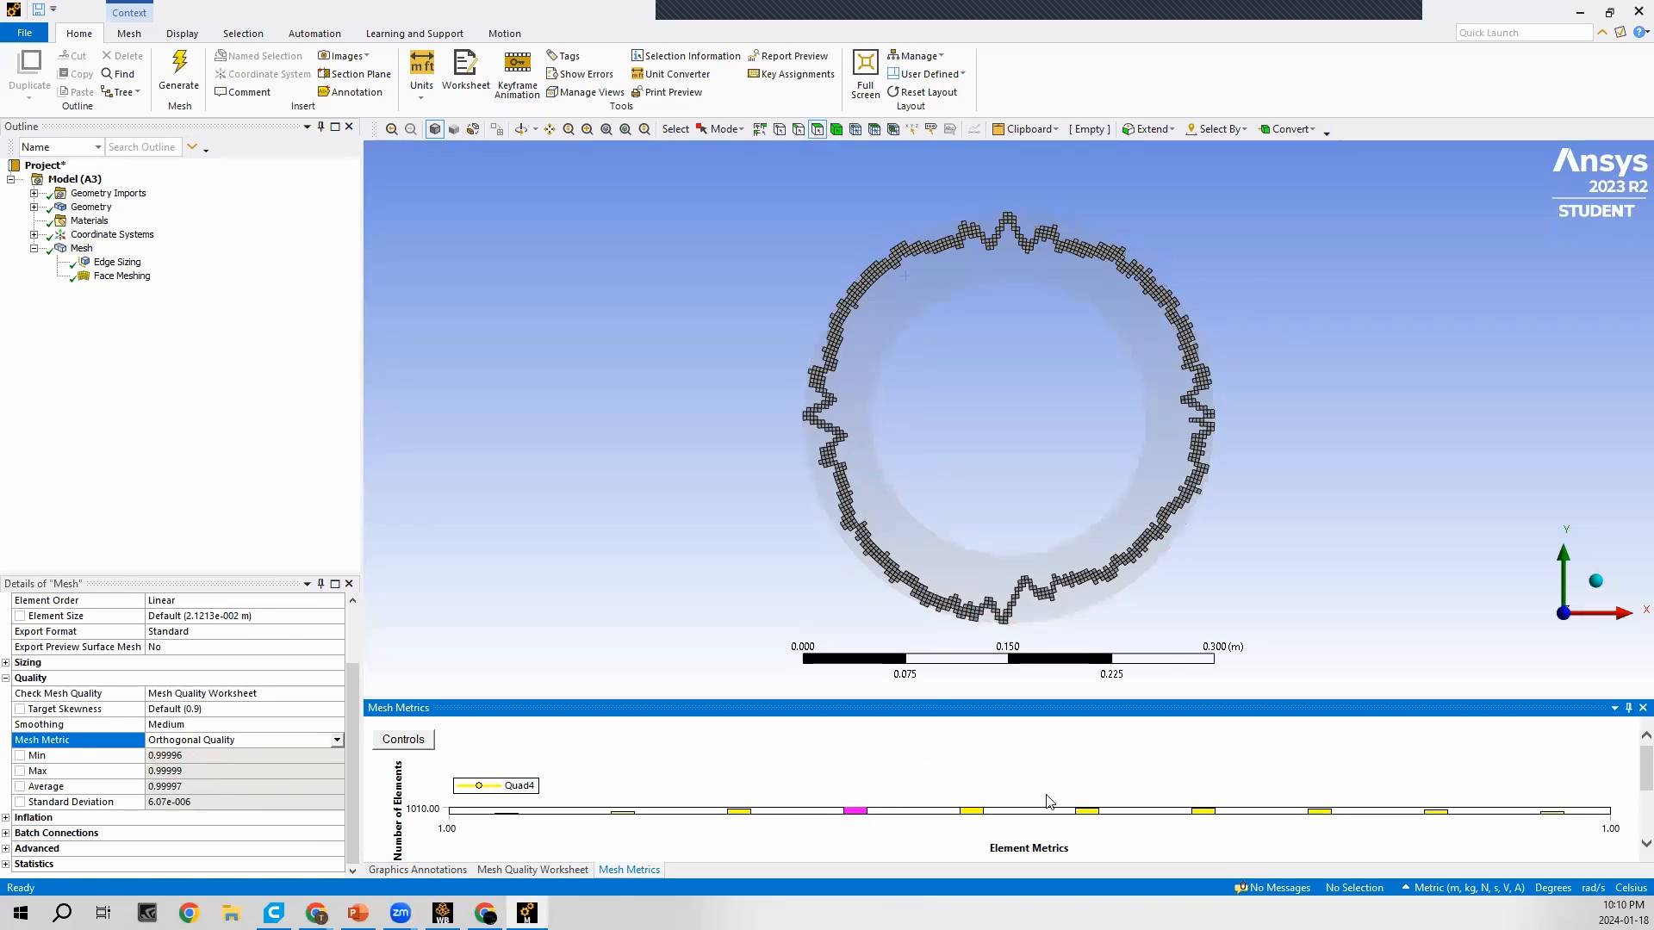
left_click(972, 811)
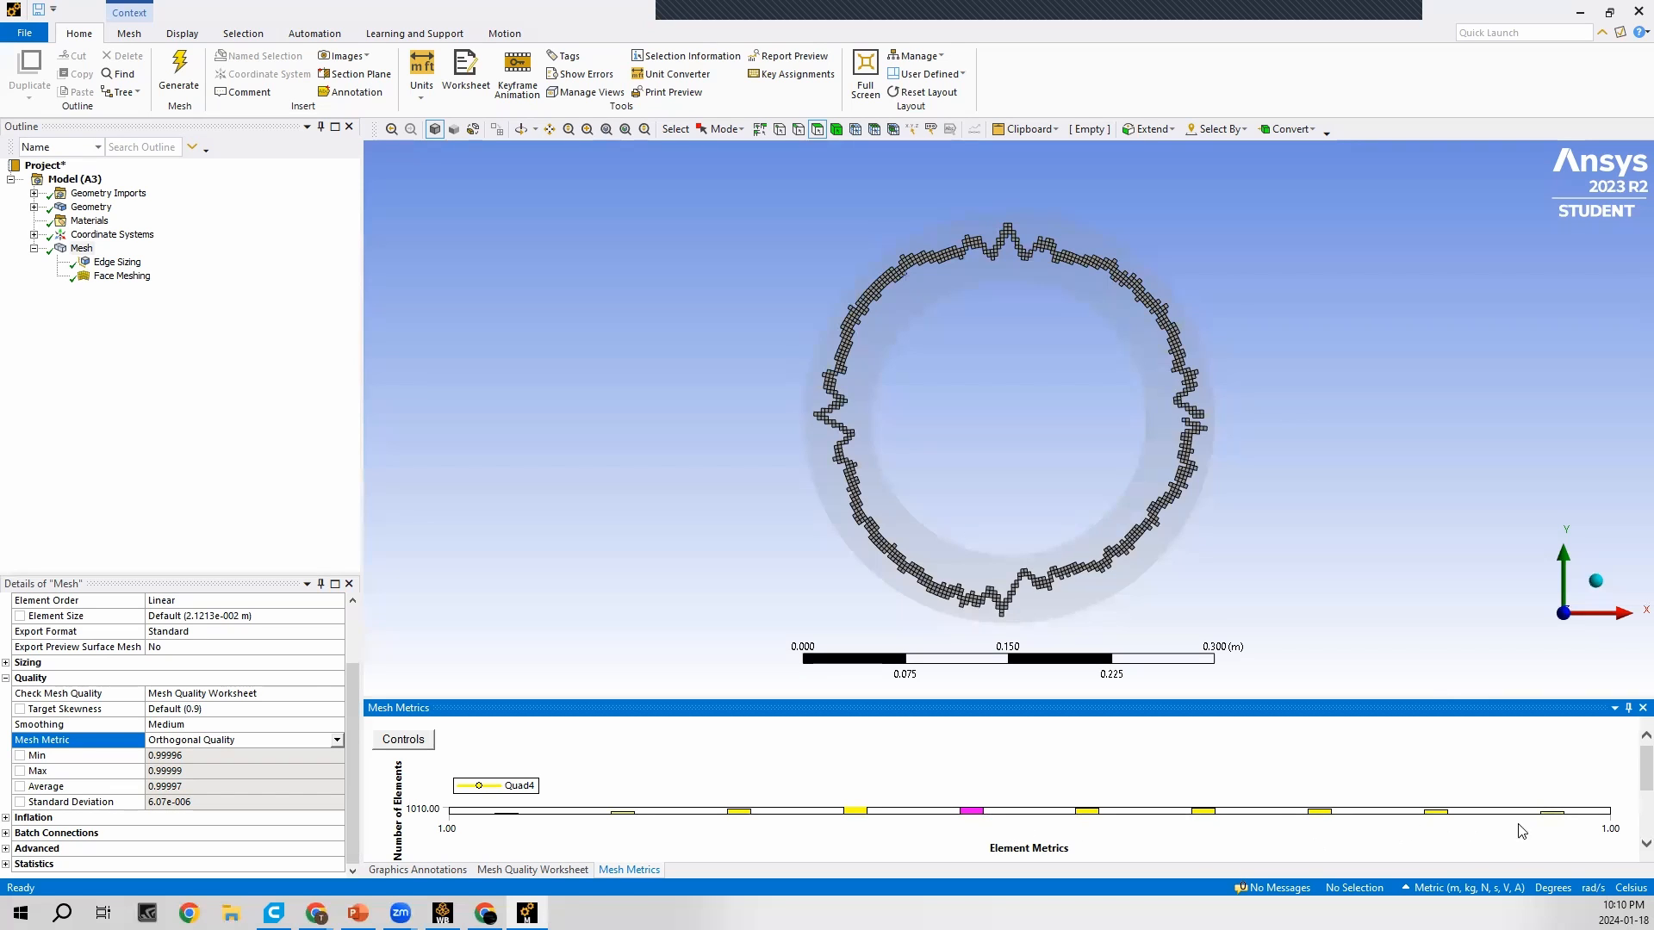
left_click(1550, 812)
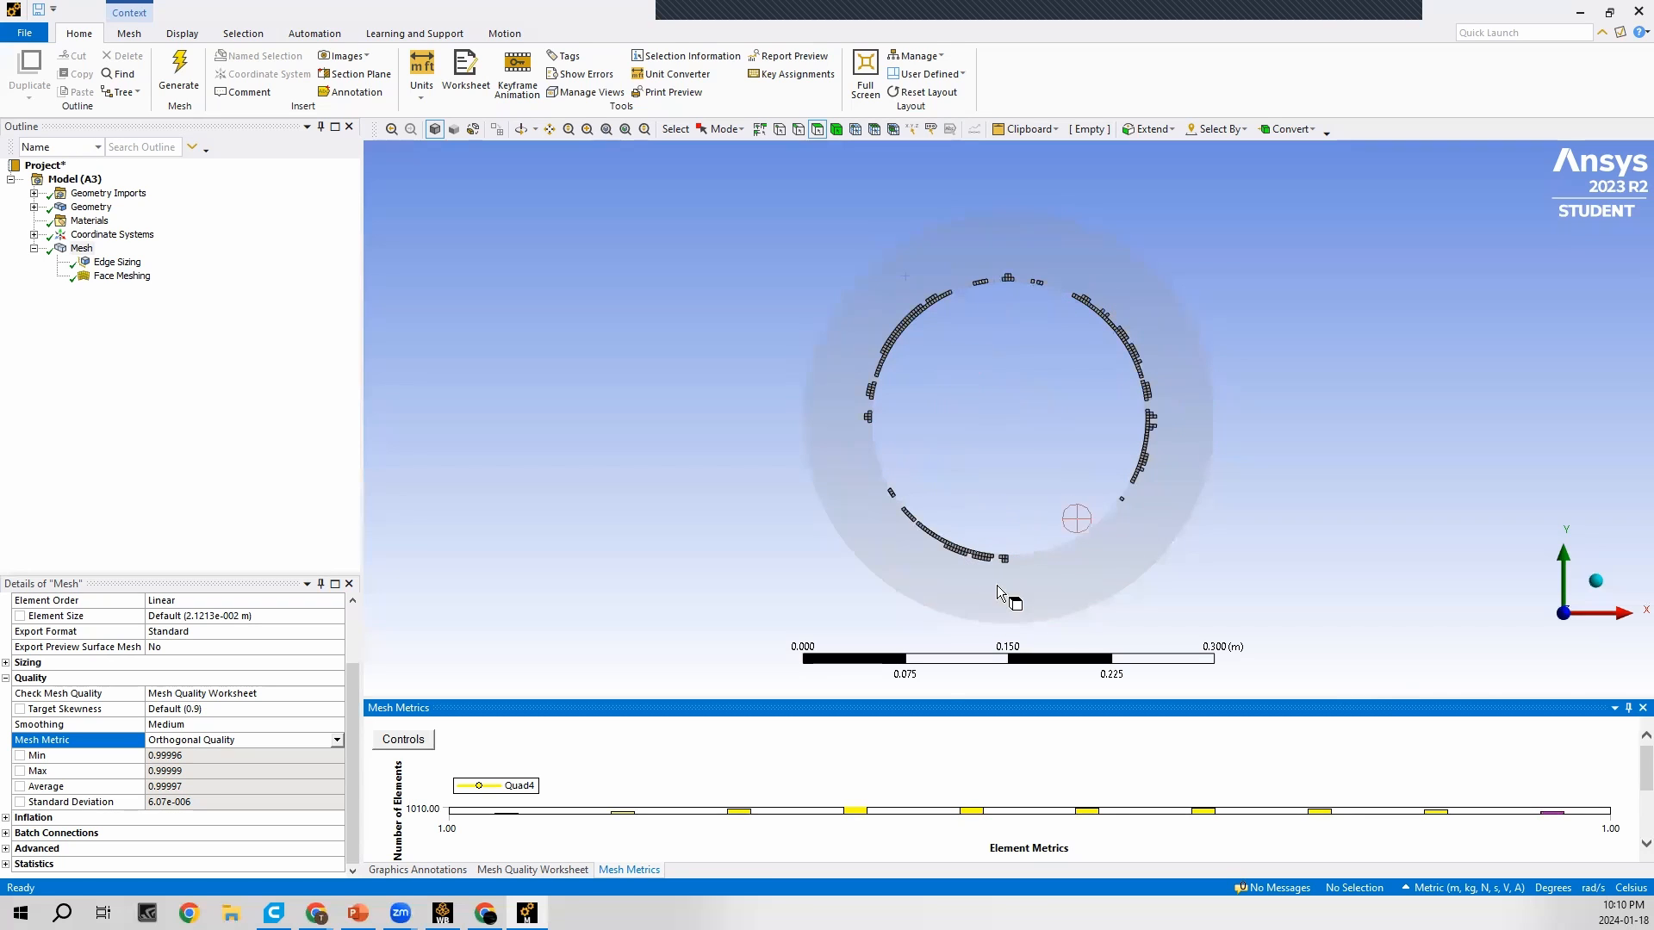
left_click(510, 816)
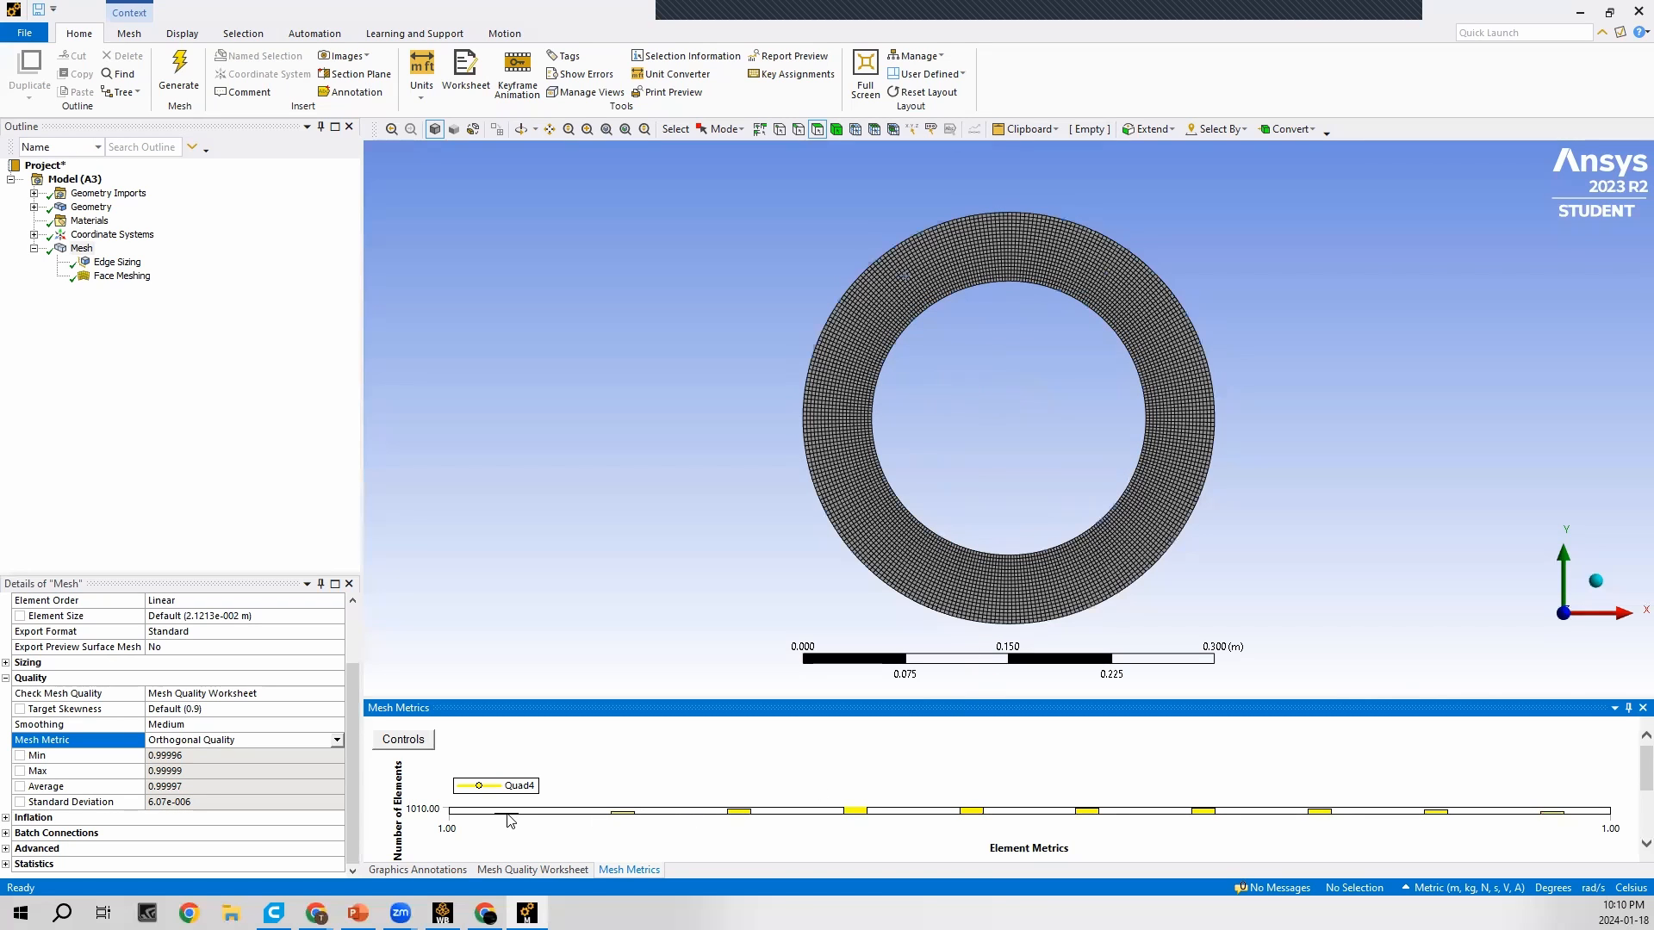
left_click(509, 814)
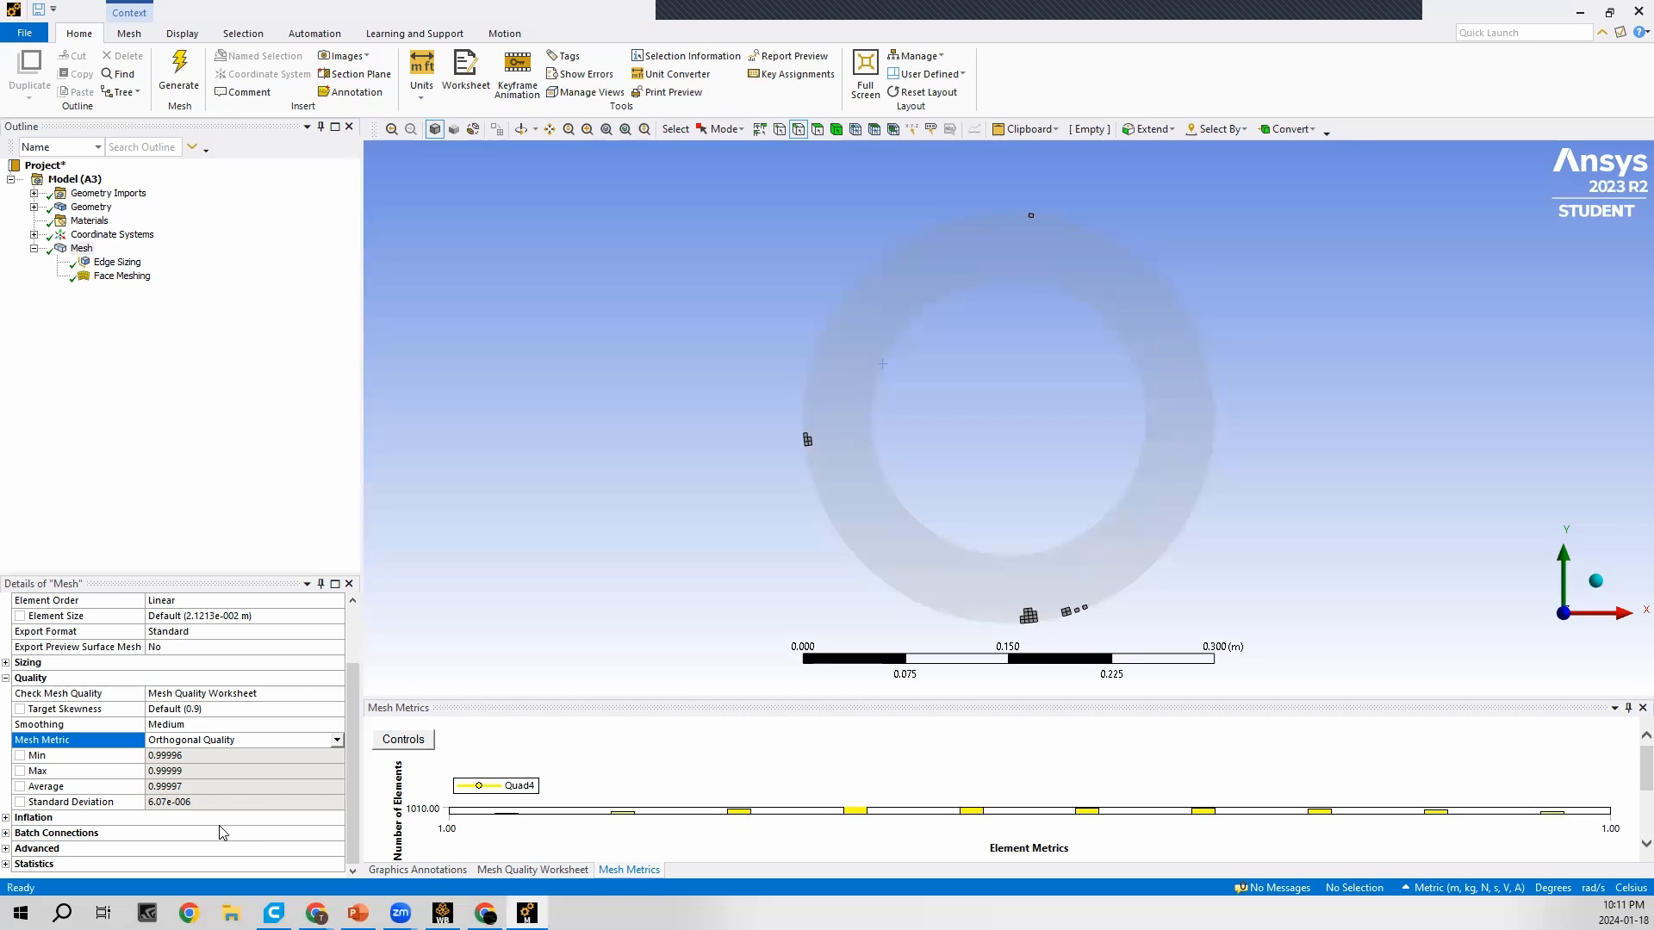
left_click(337, 740)
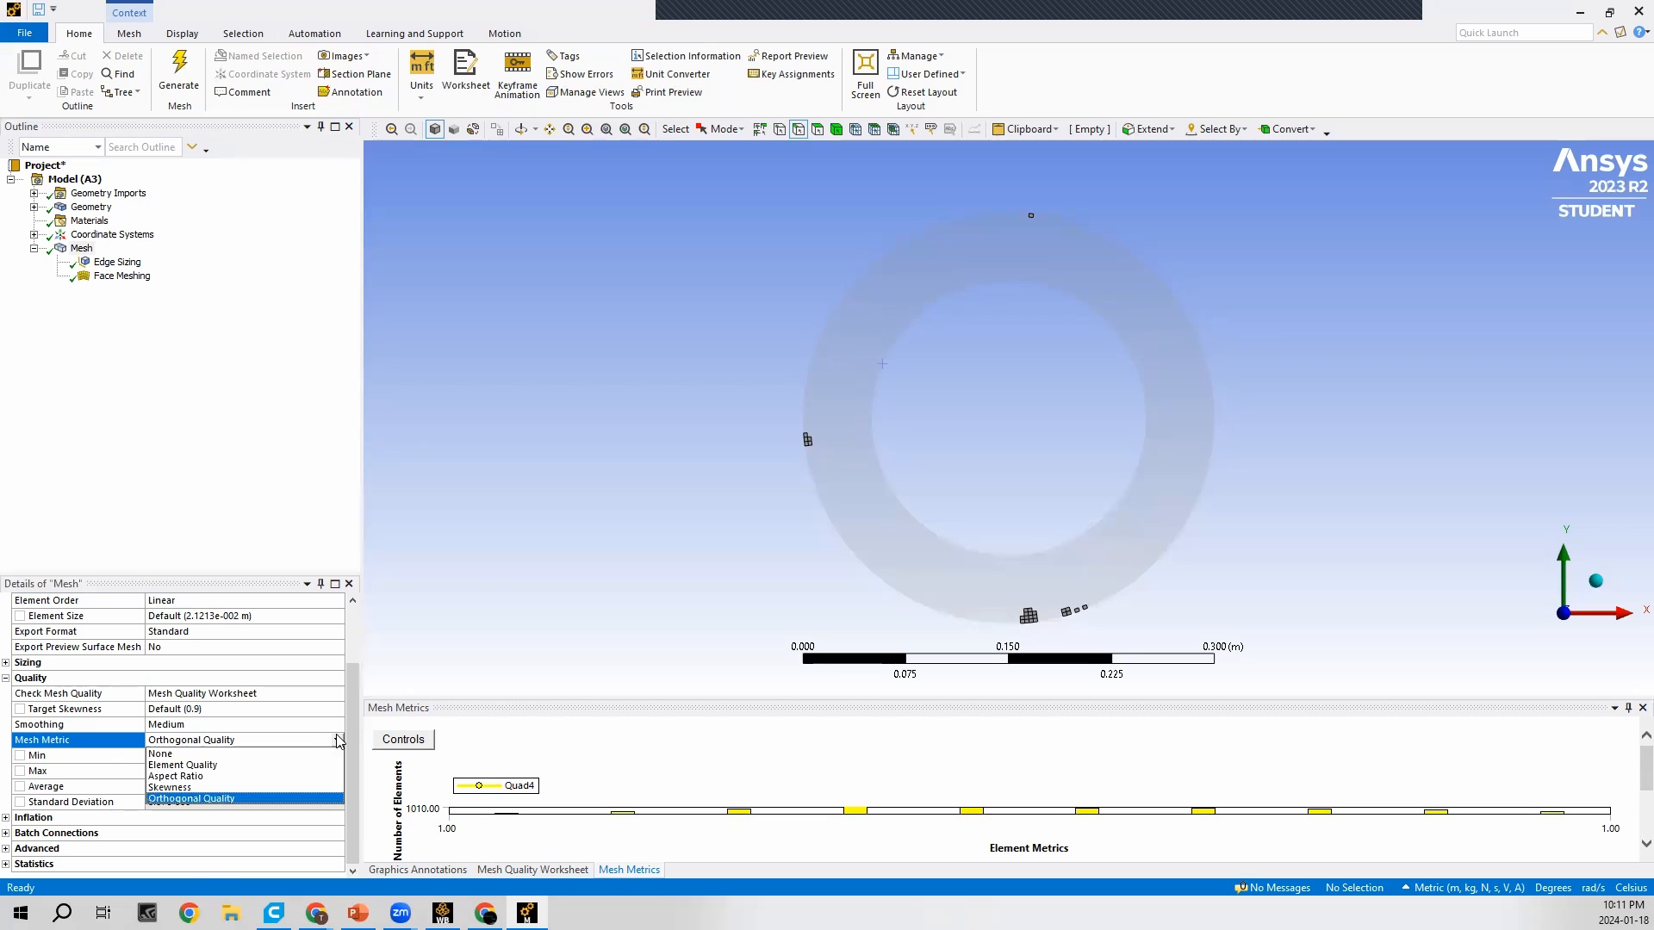
left_click(160, 754)
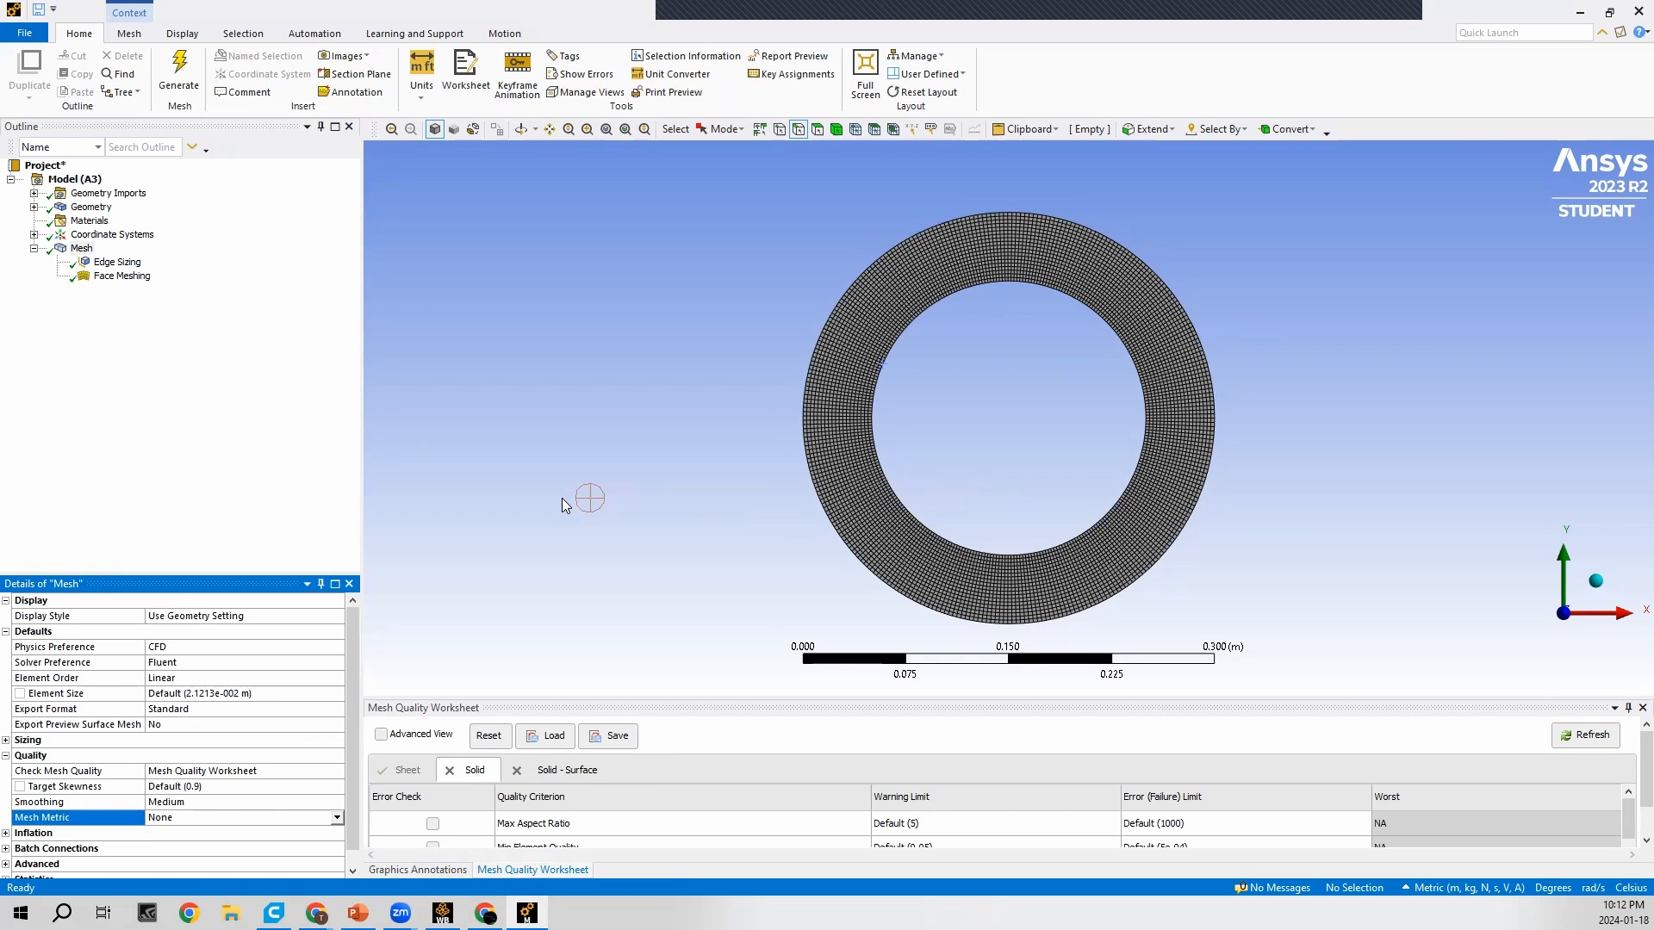
Step: Create a named selection called Inner_Wall from the ring's inner circular edge
left_click(799, 129)
left_click(921, 317)
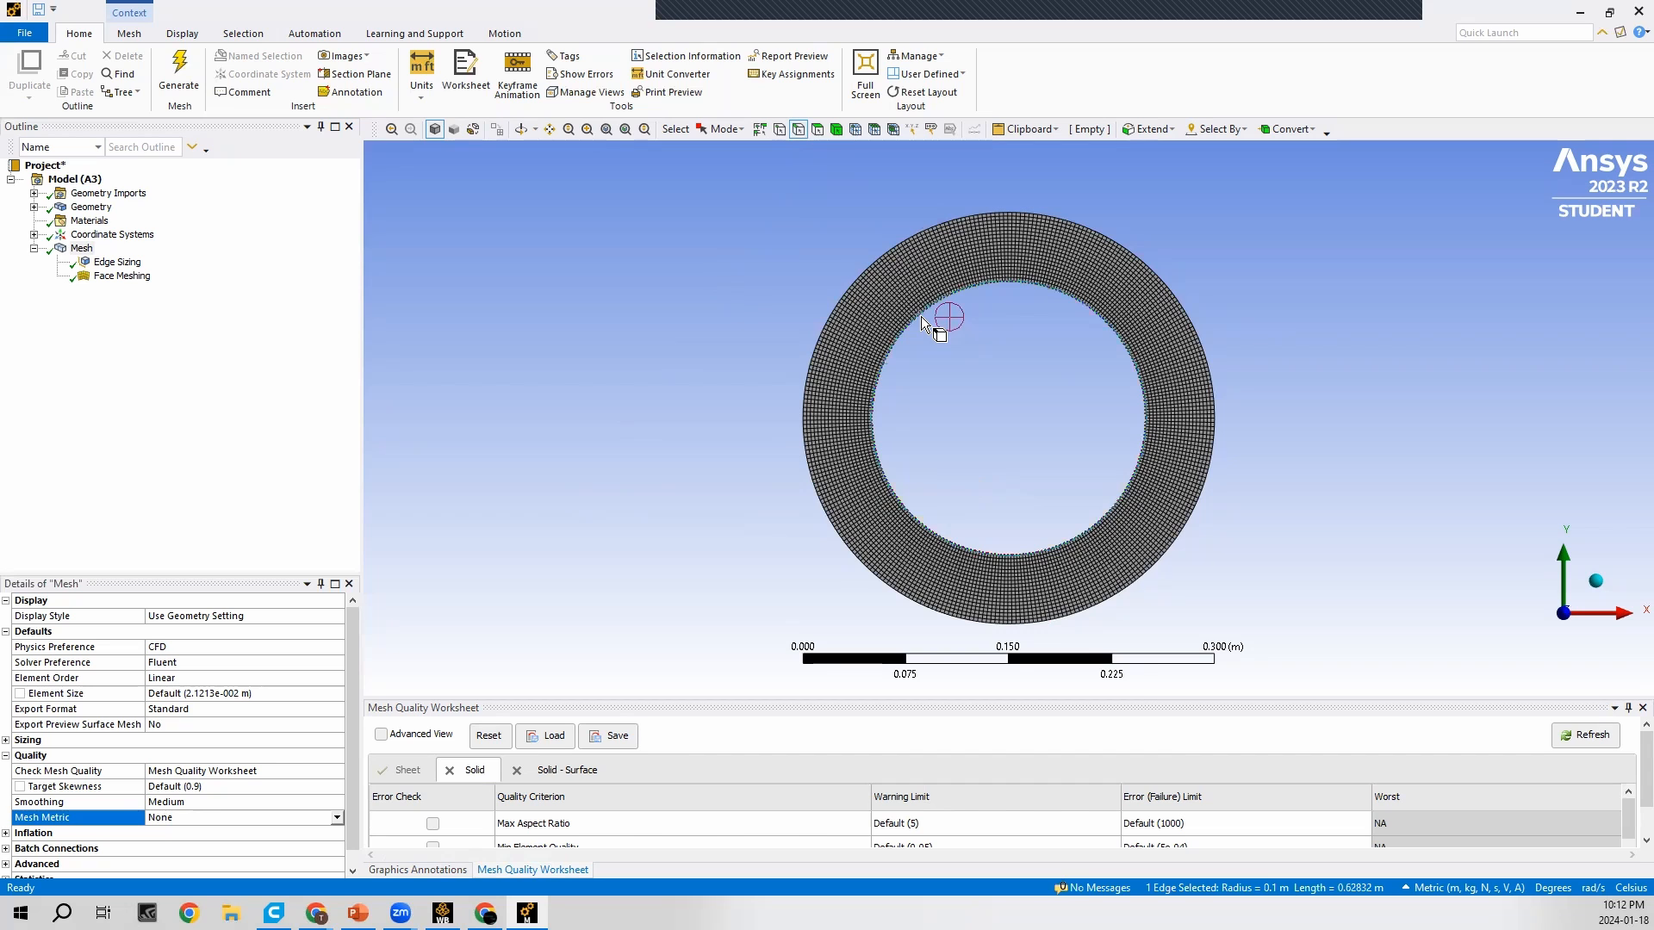
right_click(922, 317)
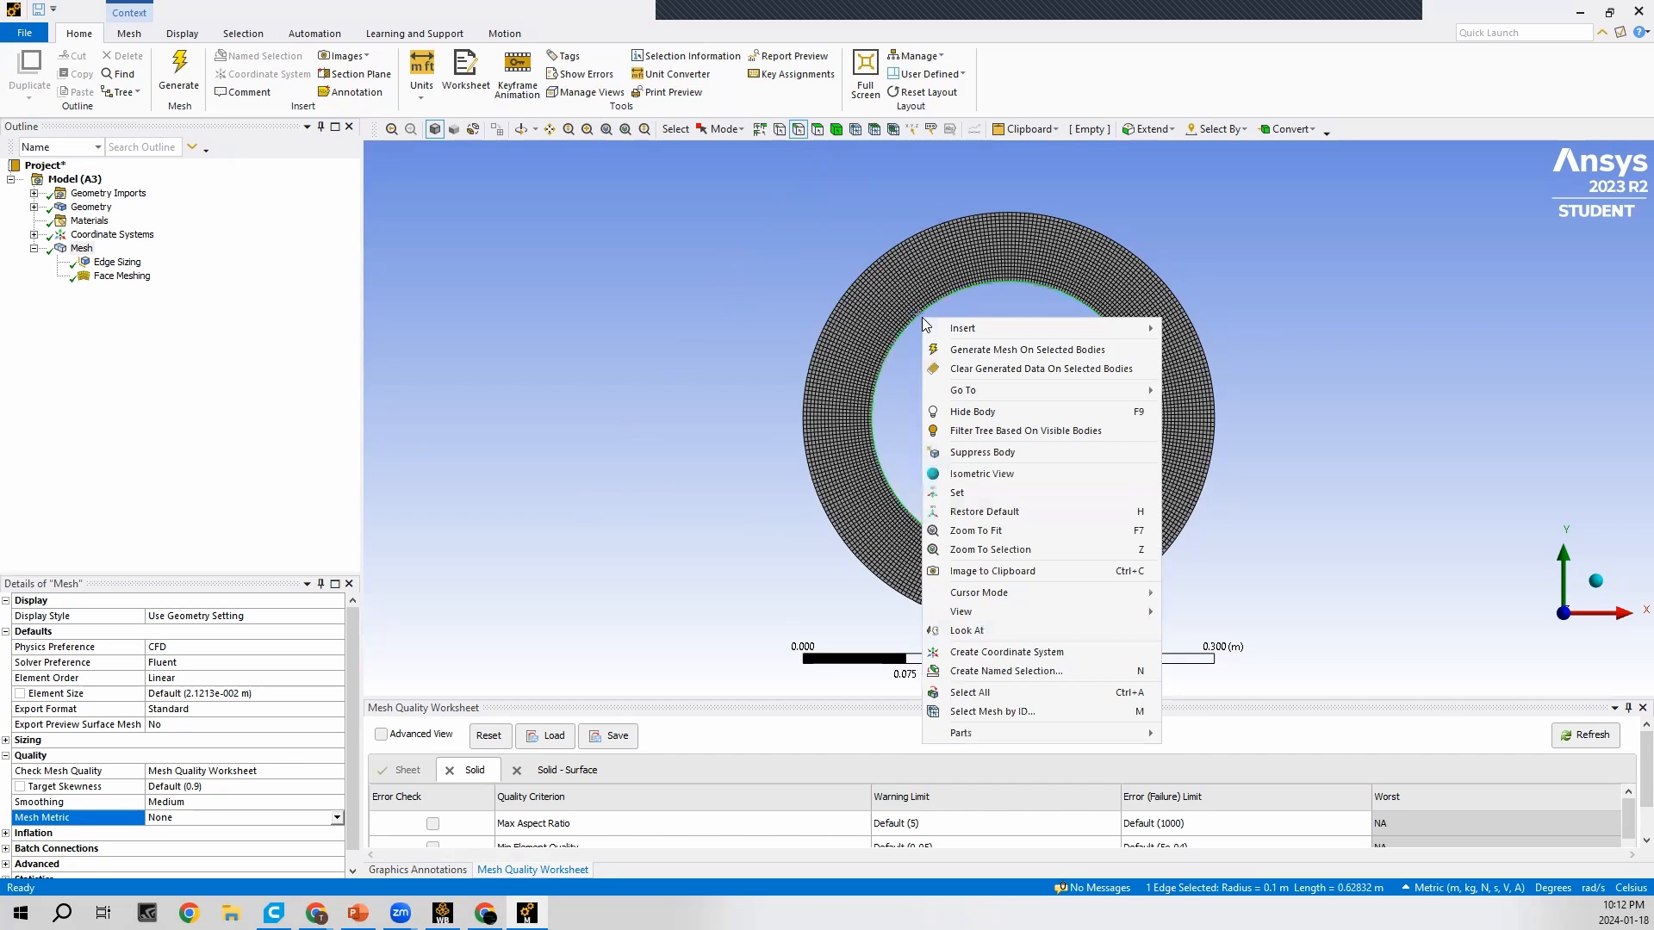
left_click(996, 671)
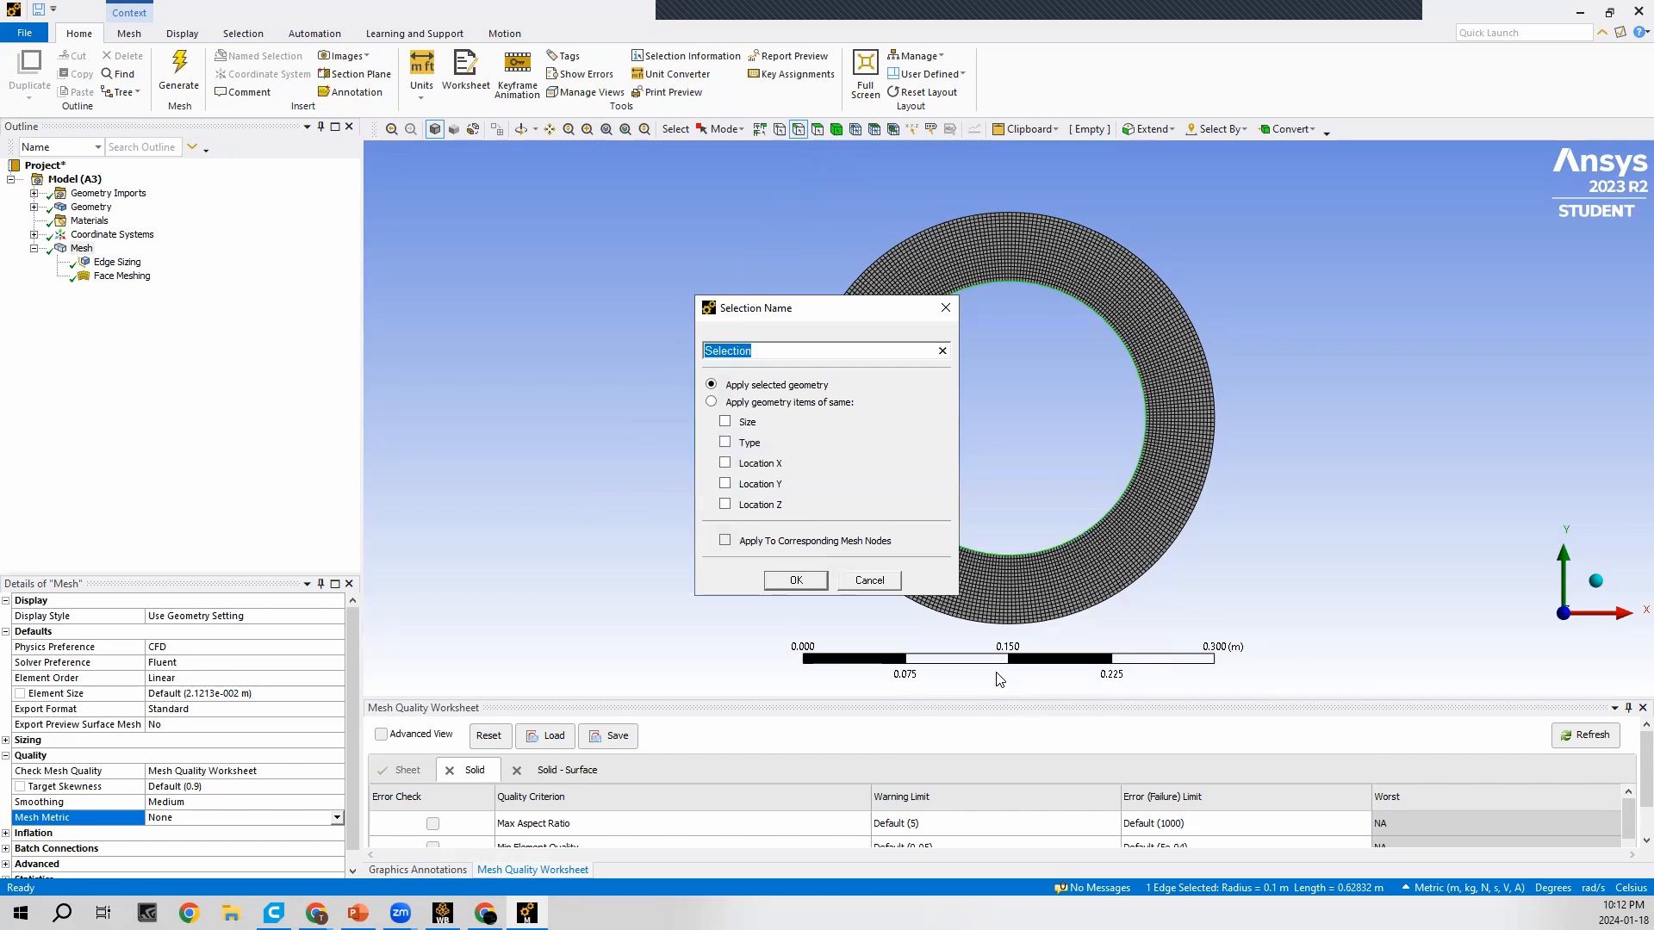
type("Inner_Wall")
left_click(768, 581)
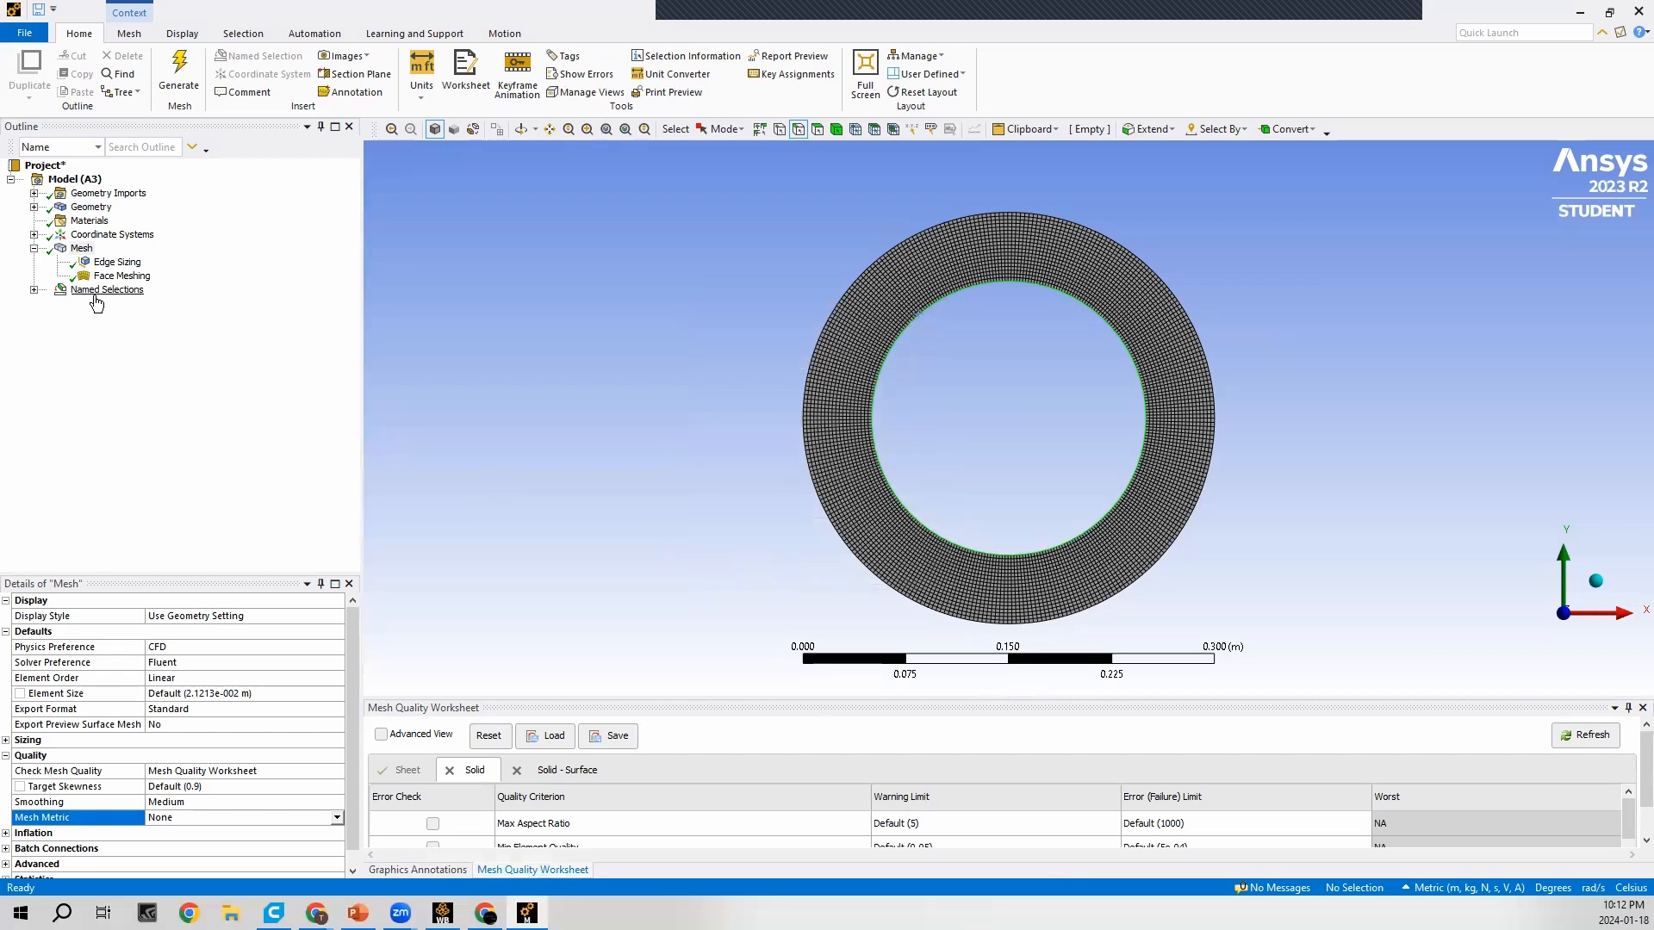
left_click(35, 290)
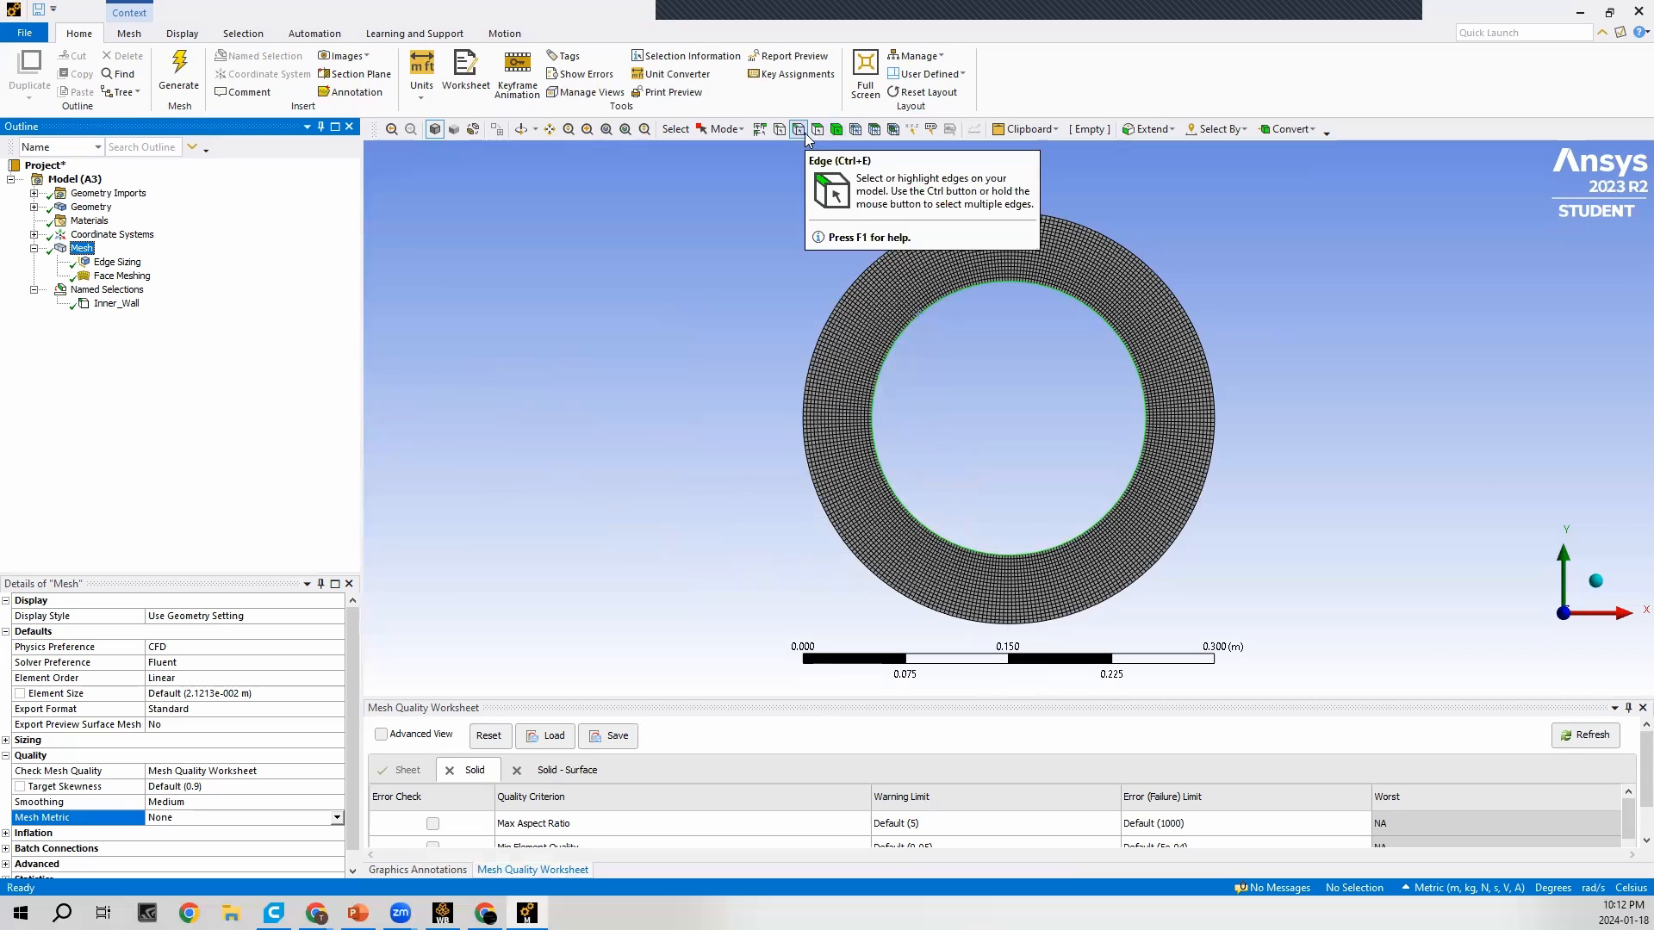
Step: Create a named selection called Outer_Wall from the ring's outer circular edge
left_click(848, 289)
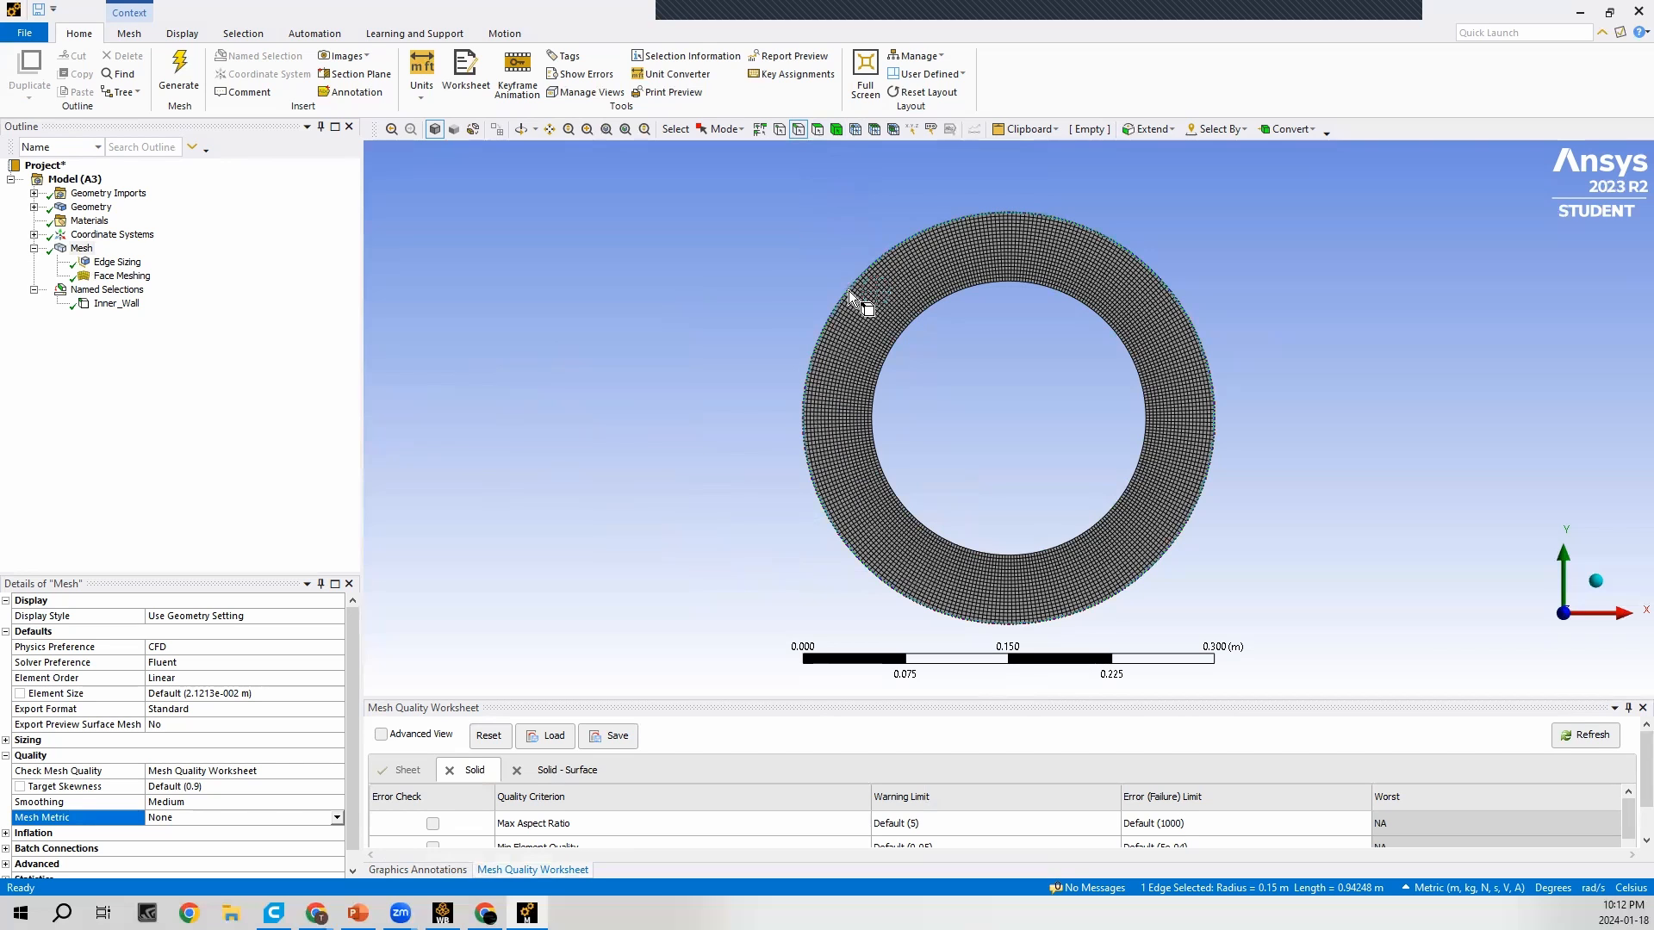
right_click(849, 291)
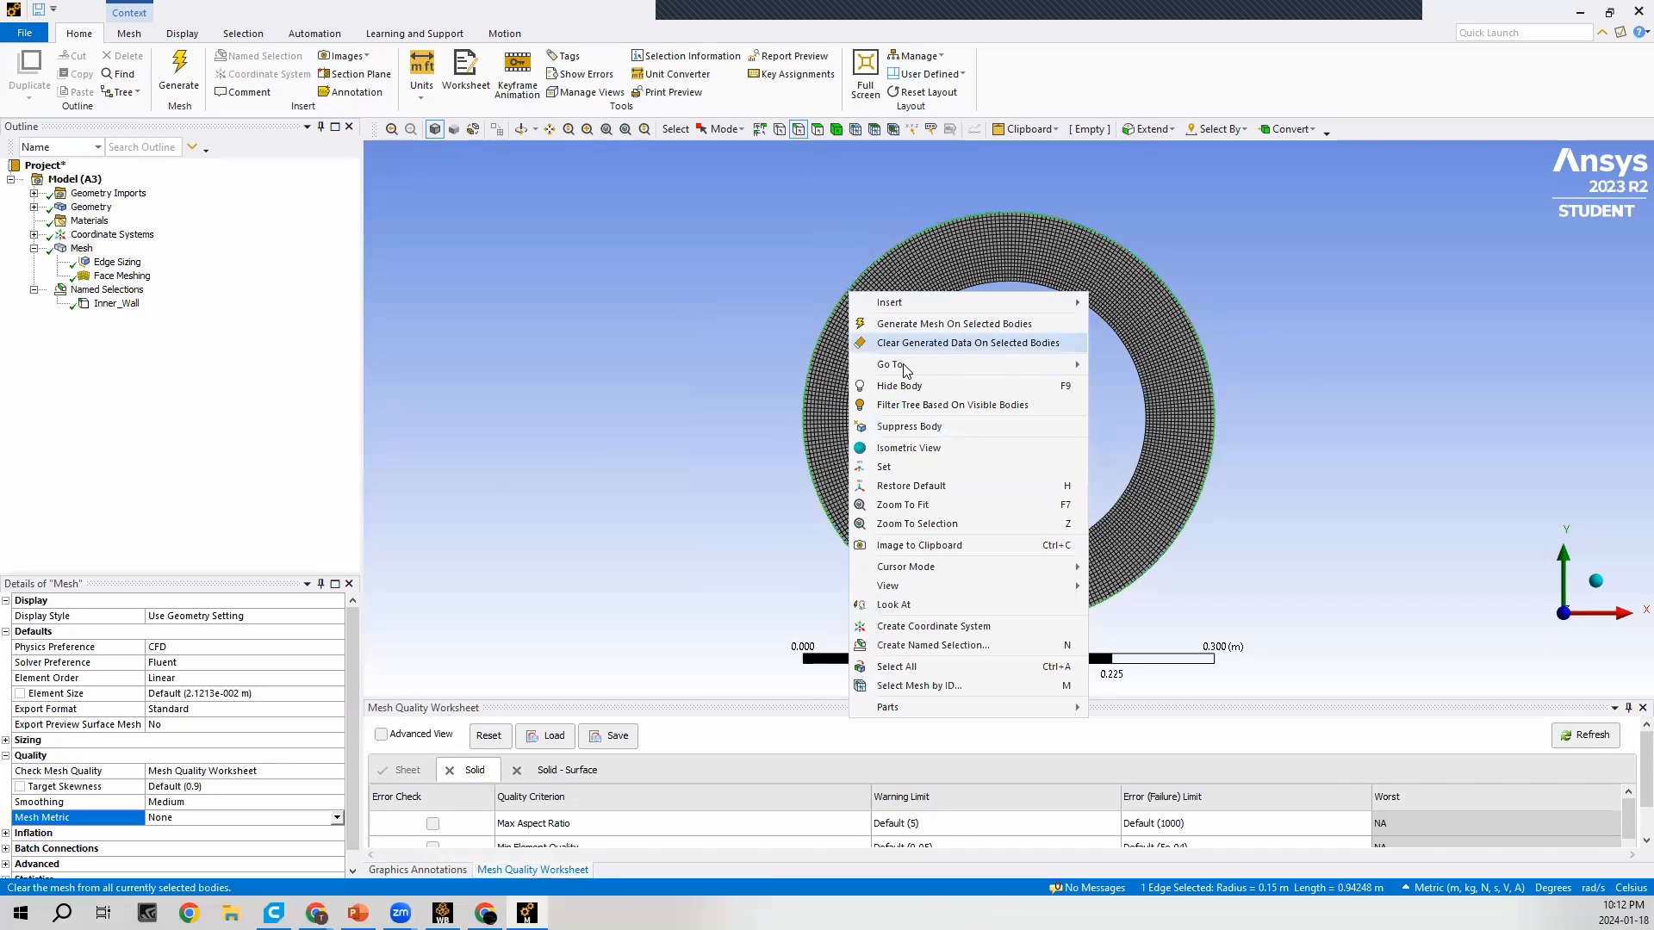
left_click(958, 645)
type("Outer")
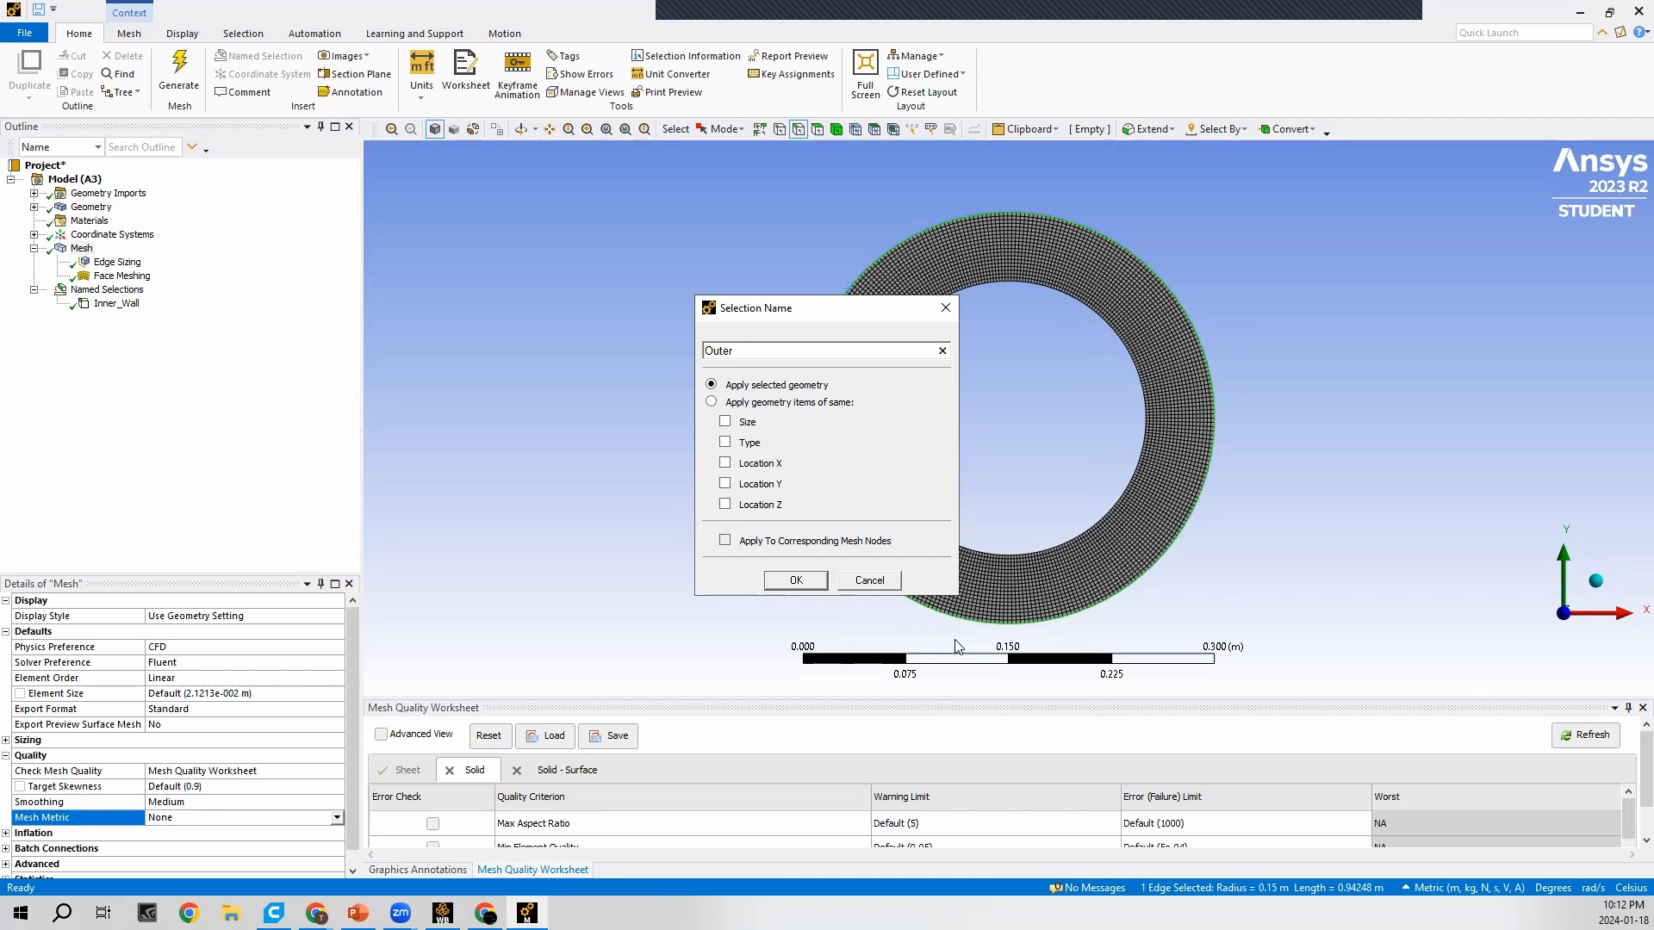
type("_Wall")
left_click(795, 579)
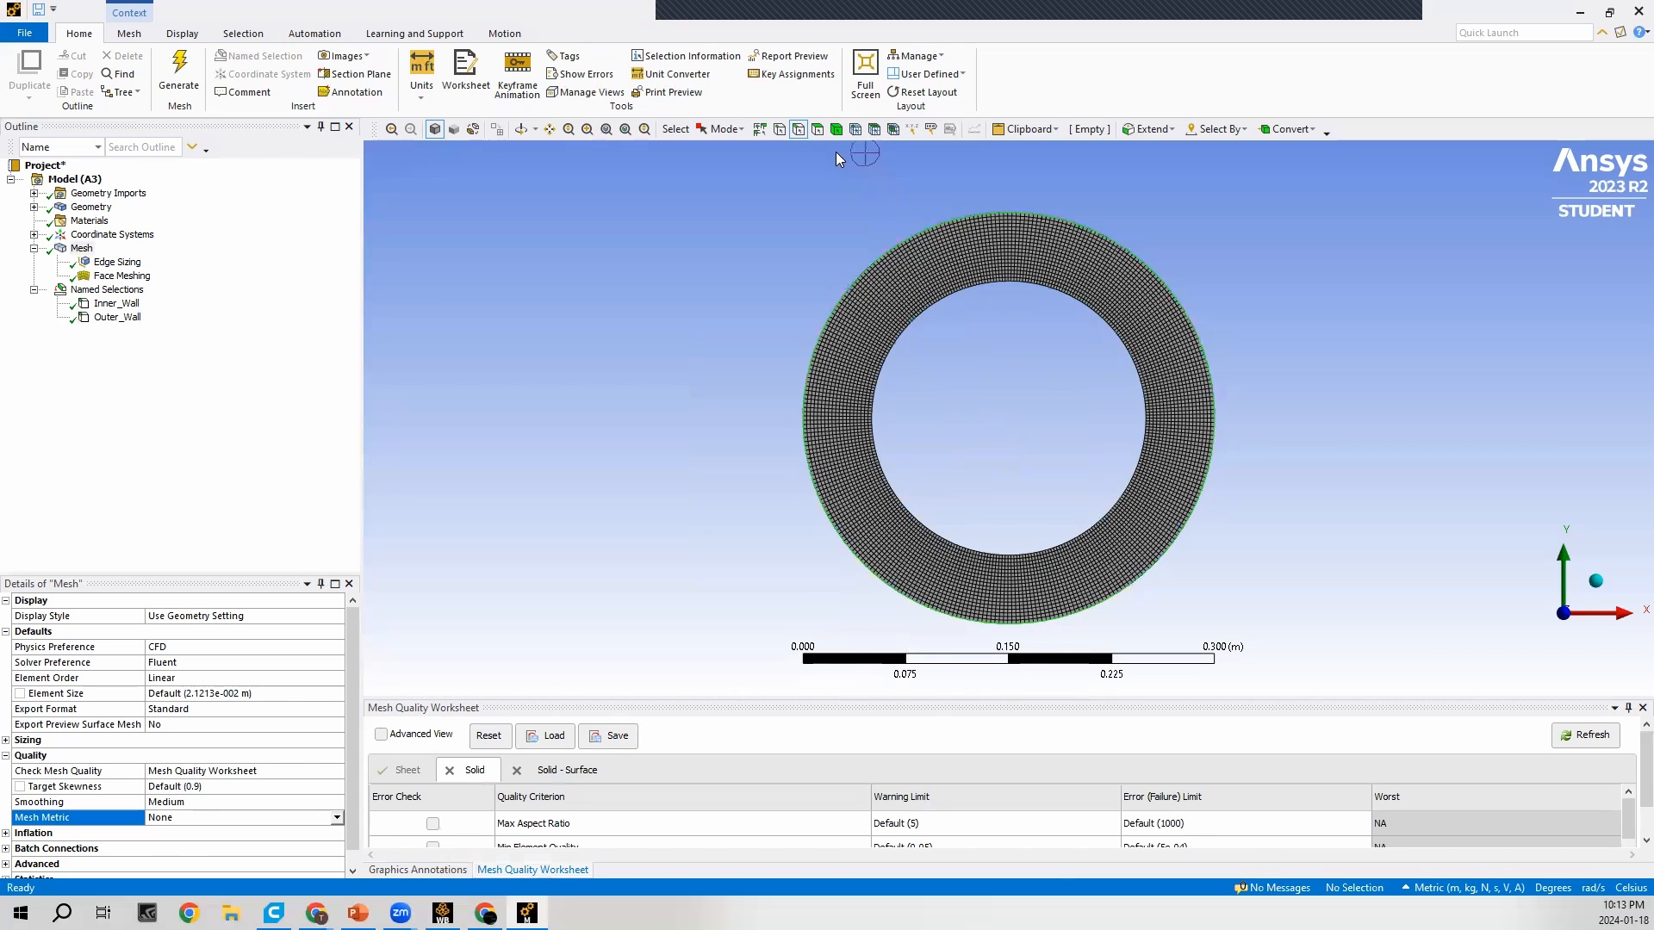
Step: Create a named selection called Fluid_Domain from the ring's face
left_click(817, 130)
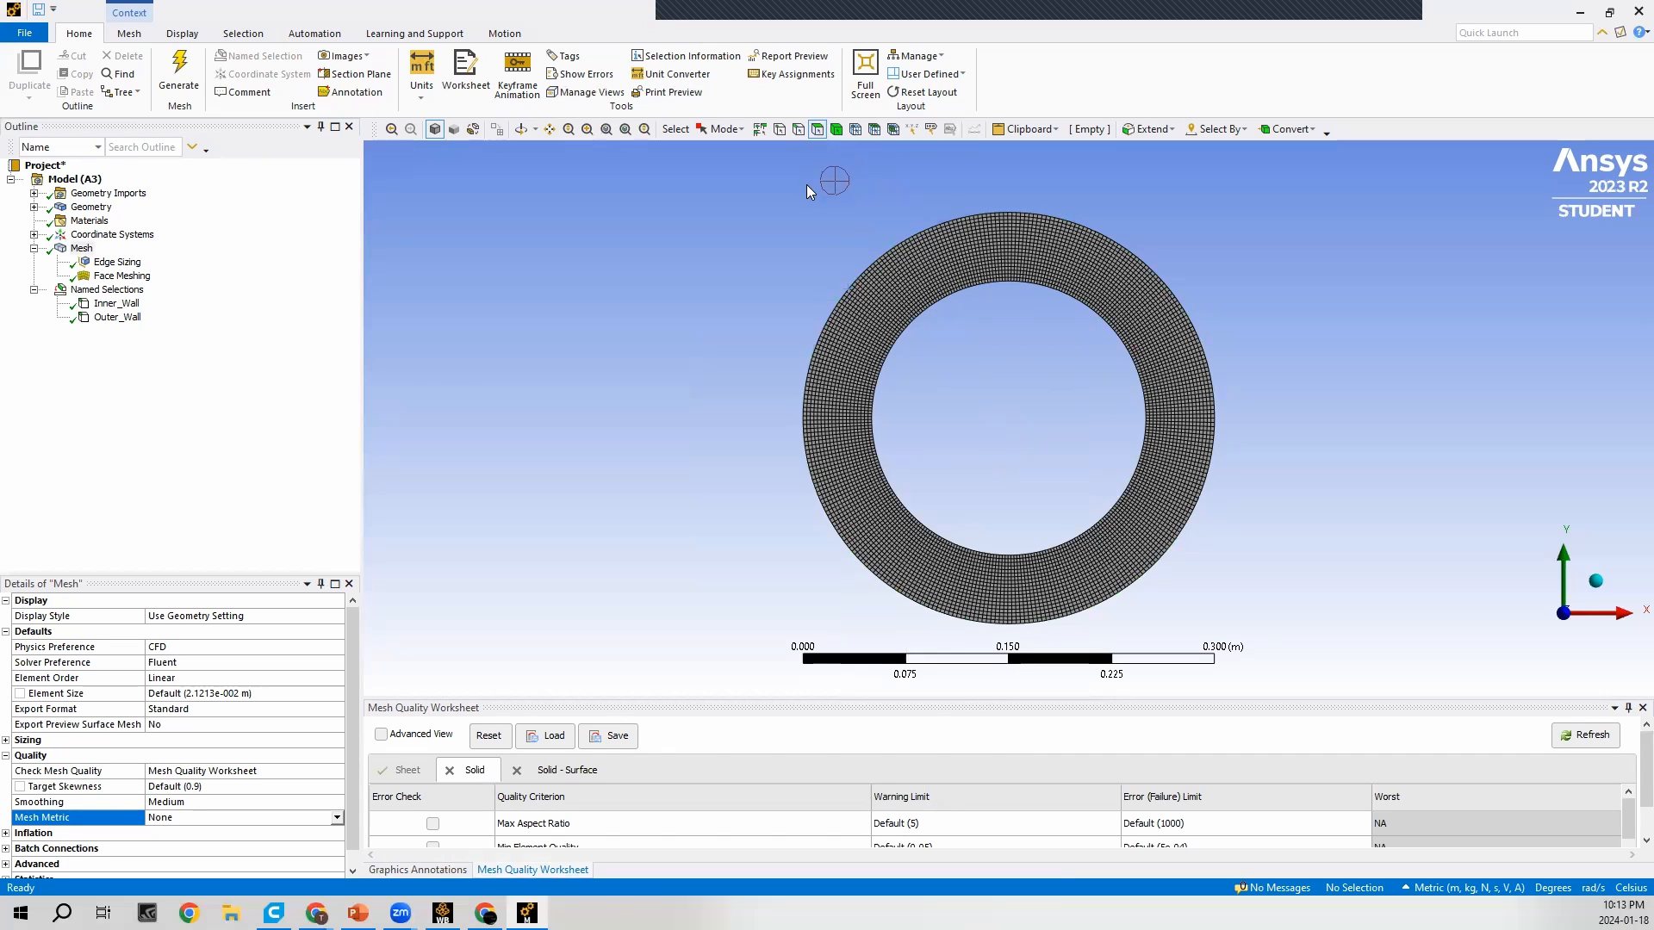
left_click(880, 301)
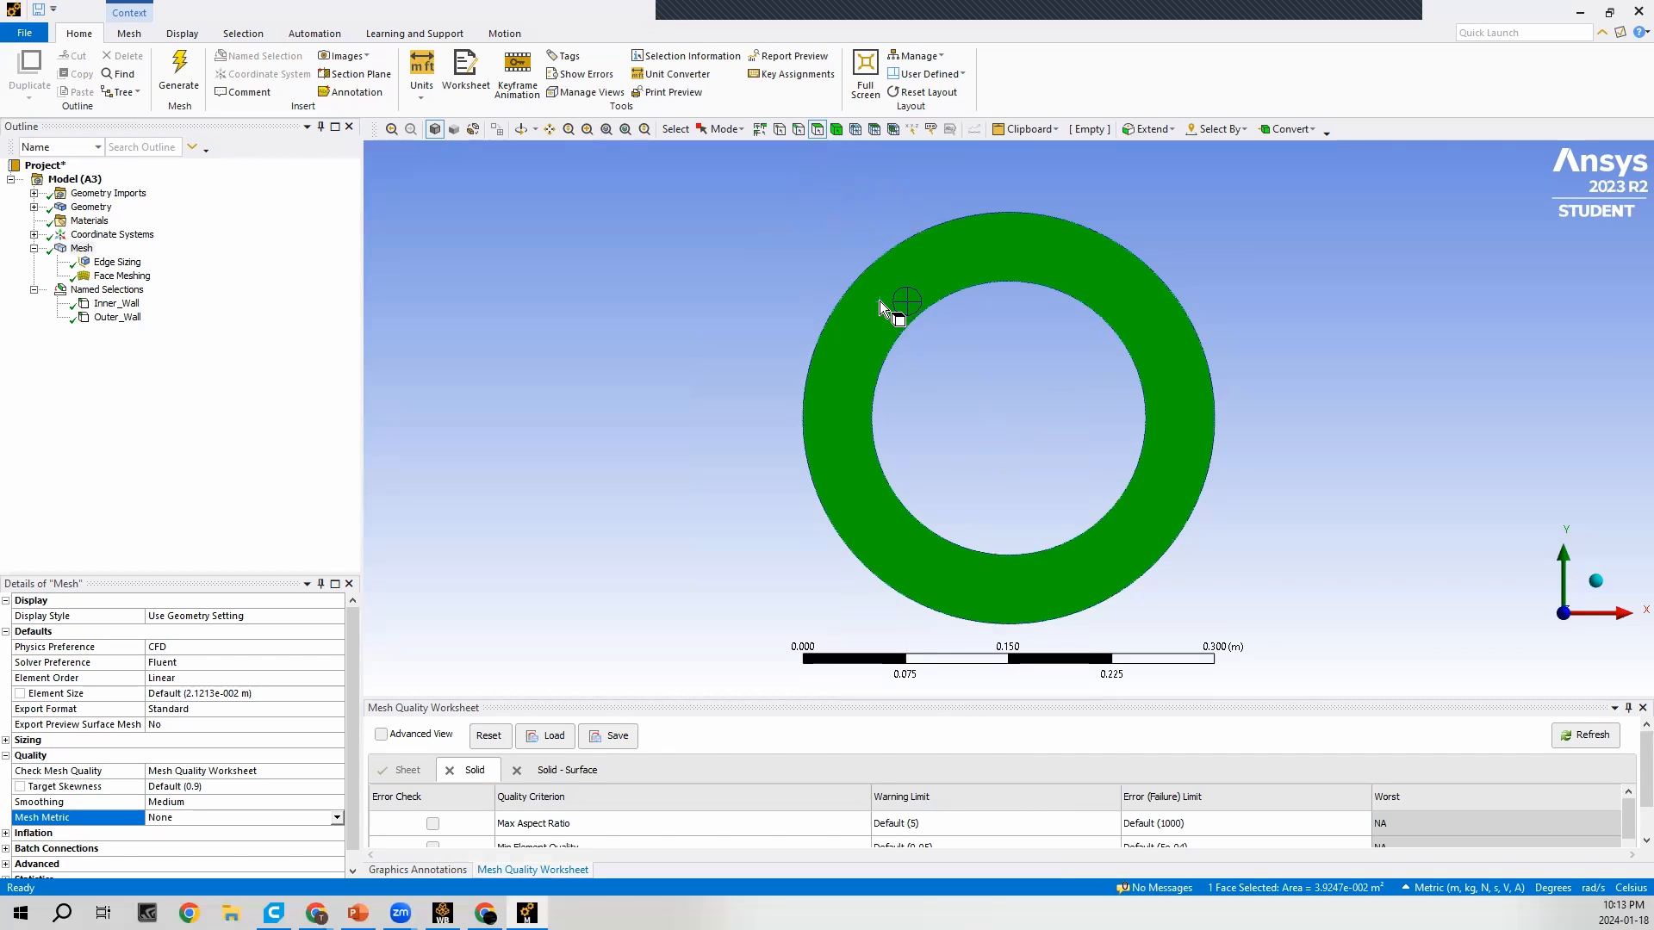
right_click(880, 302)
left_click(917, 680)
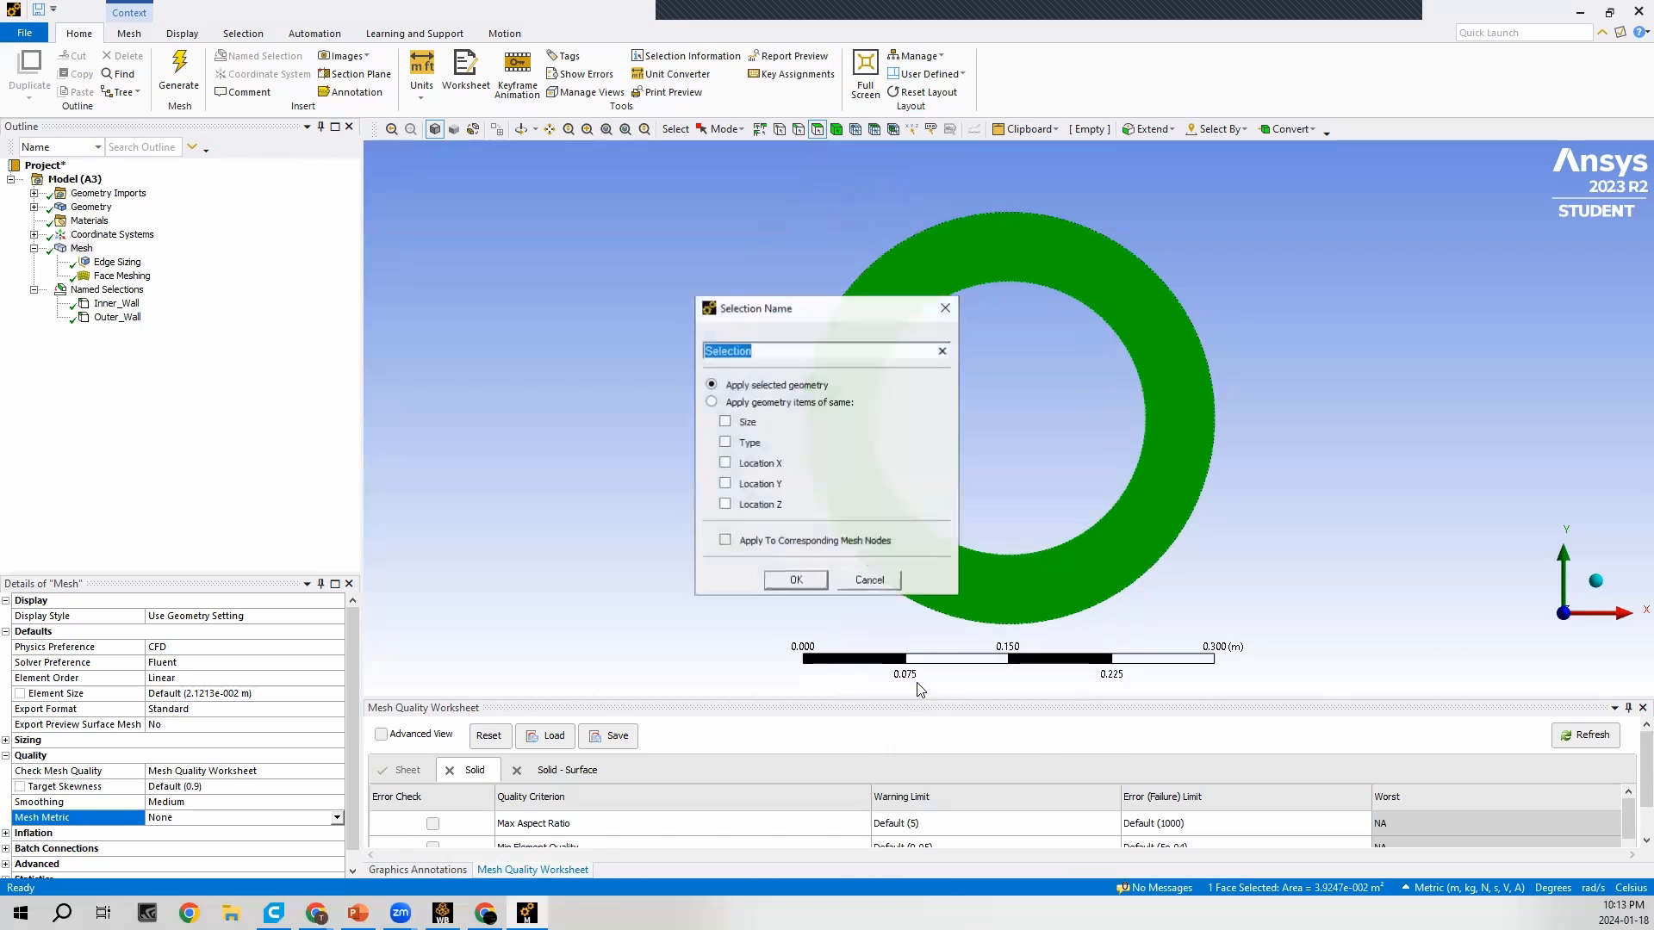
type("Fluid")
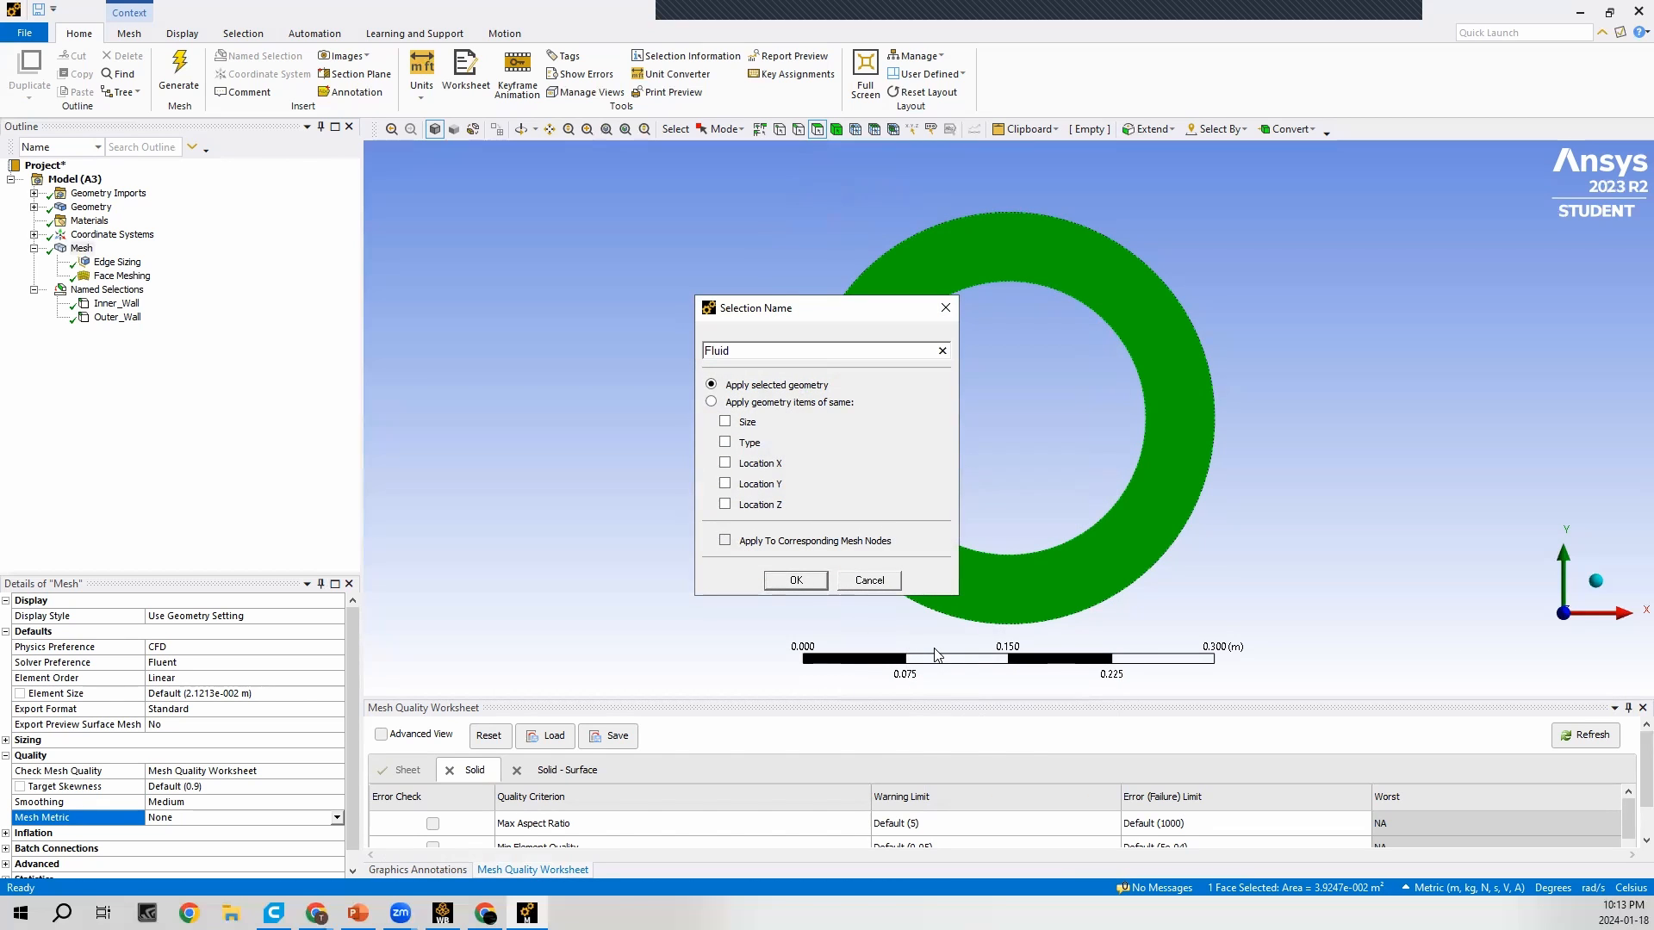
type("_Domain")
left_click(818, 579)
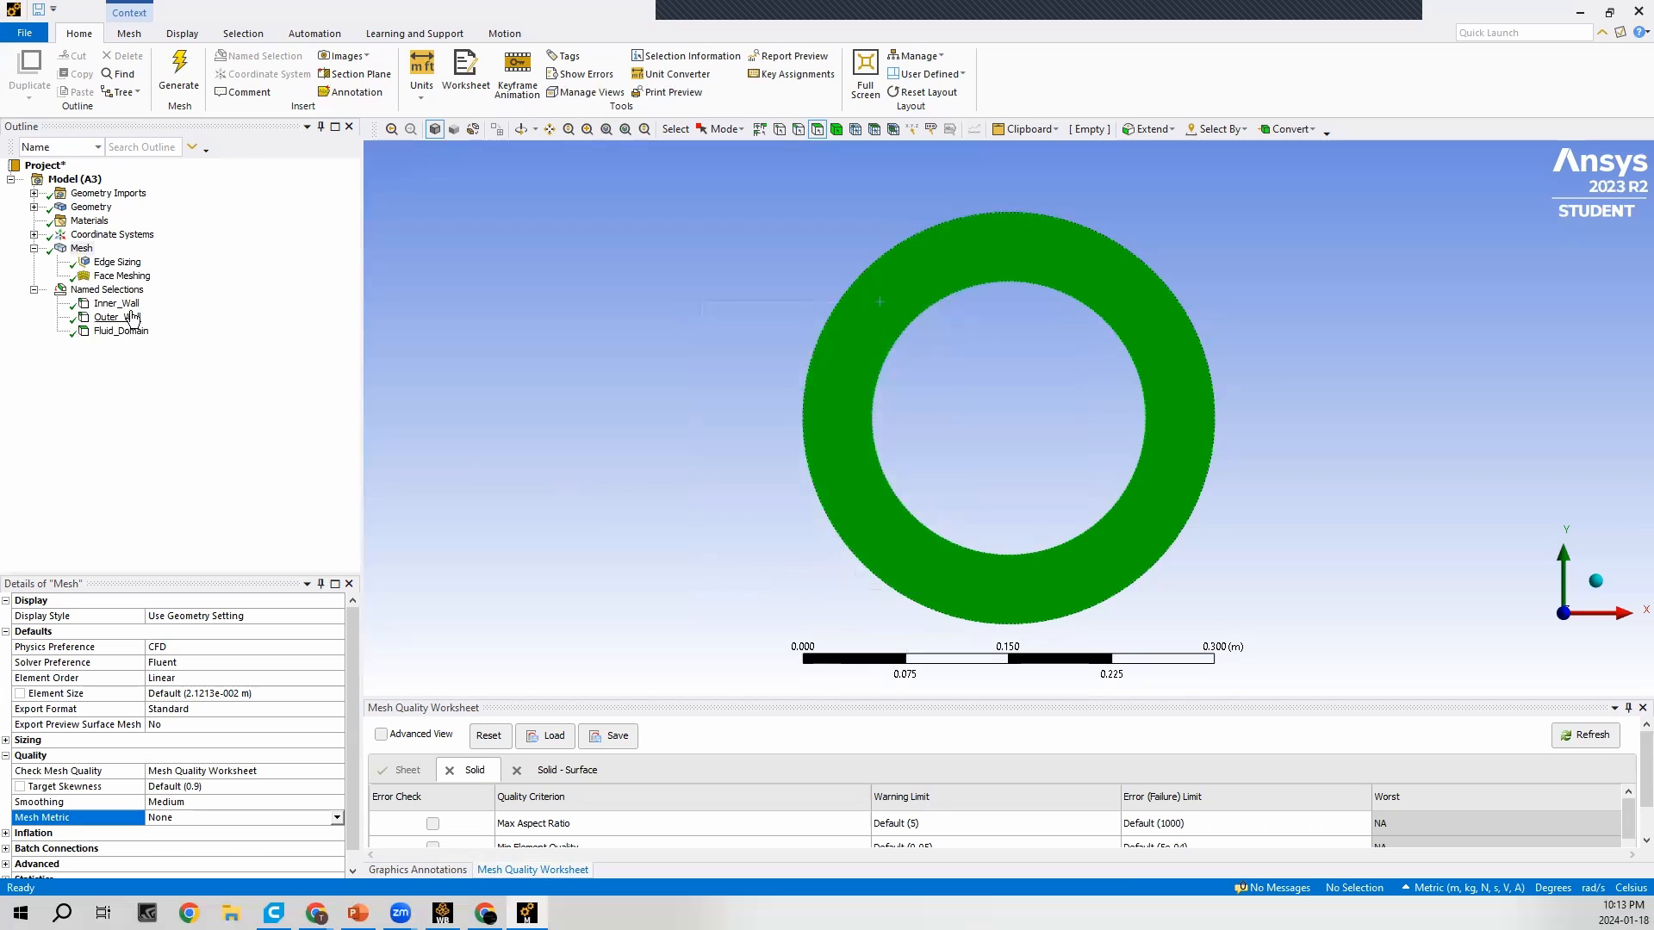
Step: Close the meshing editor and return to the Workbench project schematic
left_click(81, 248)
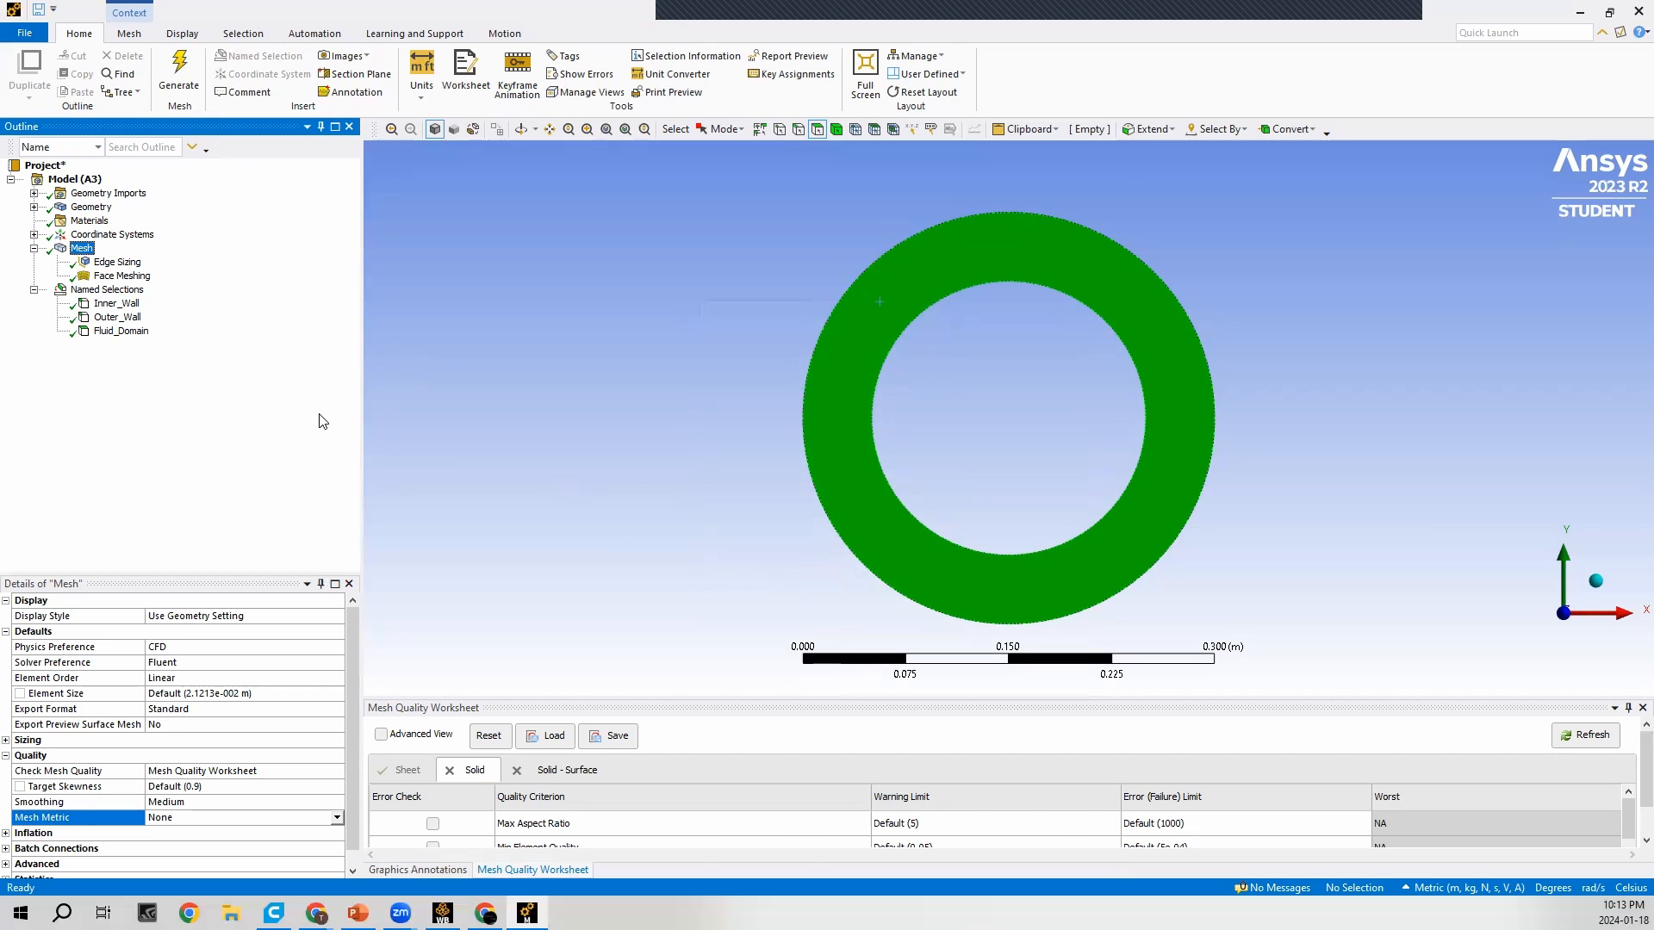
left_click(1630, 13)
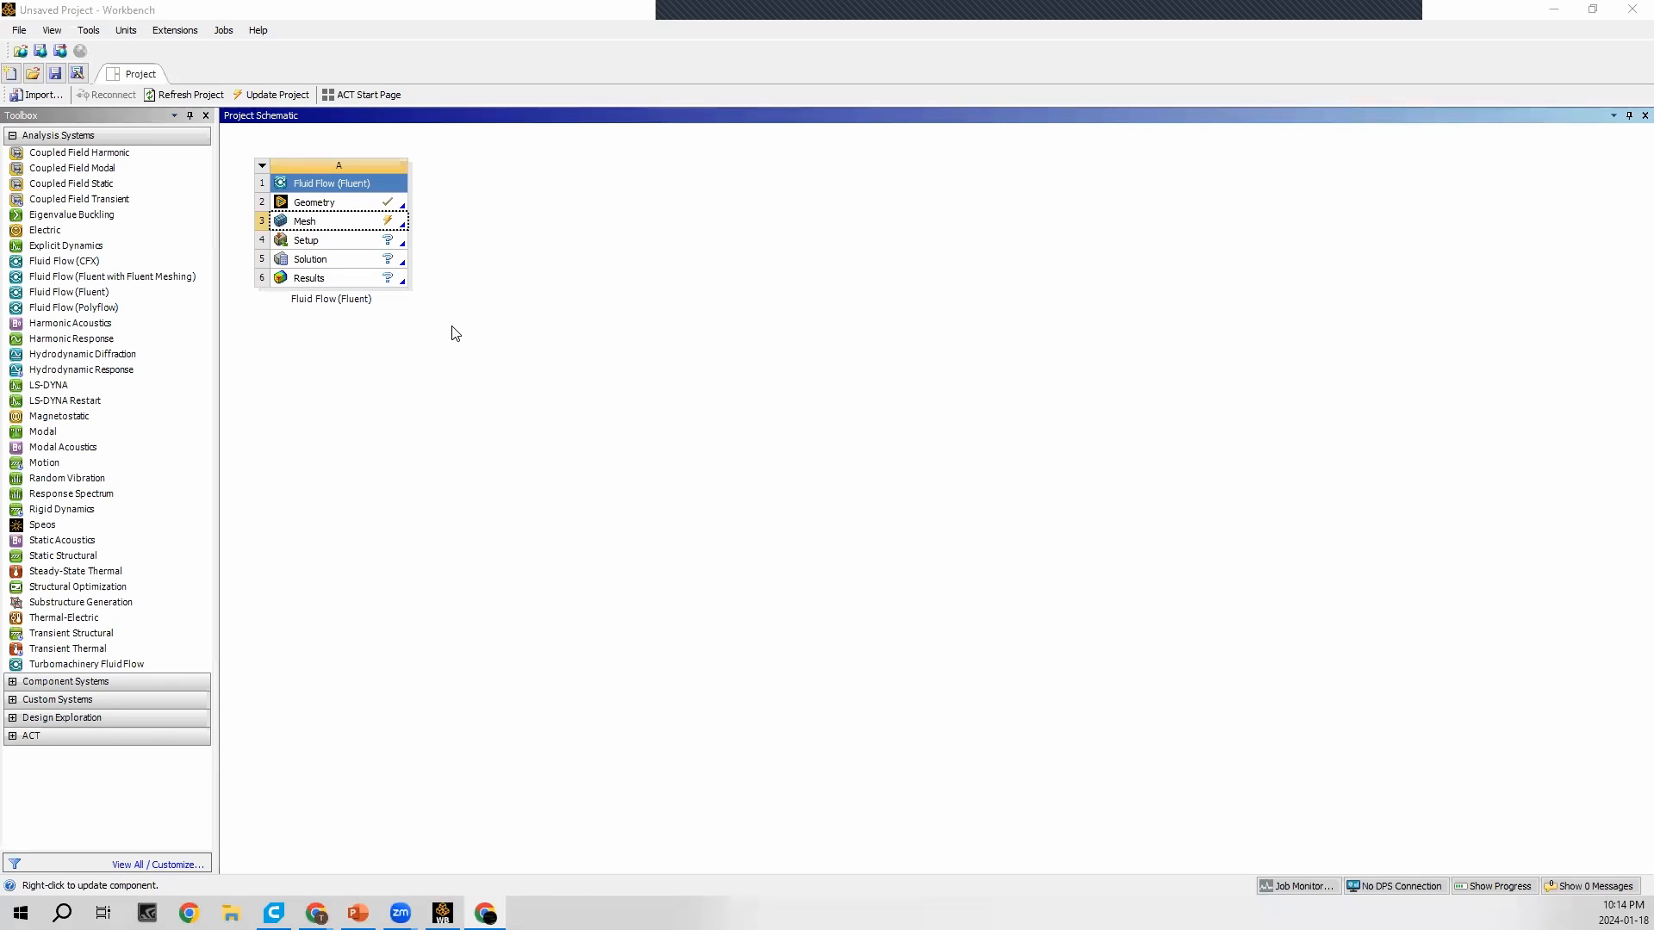
Step: Update the Mesh cell of the Fluid Flow (Fluent) system
left_click(327, 226)
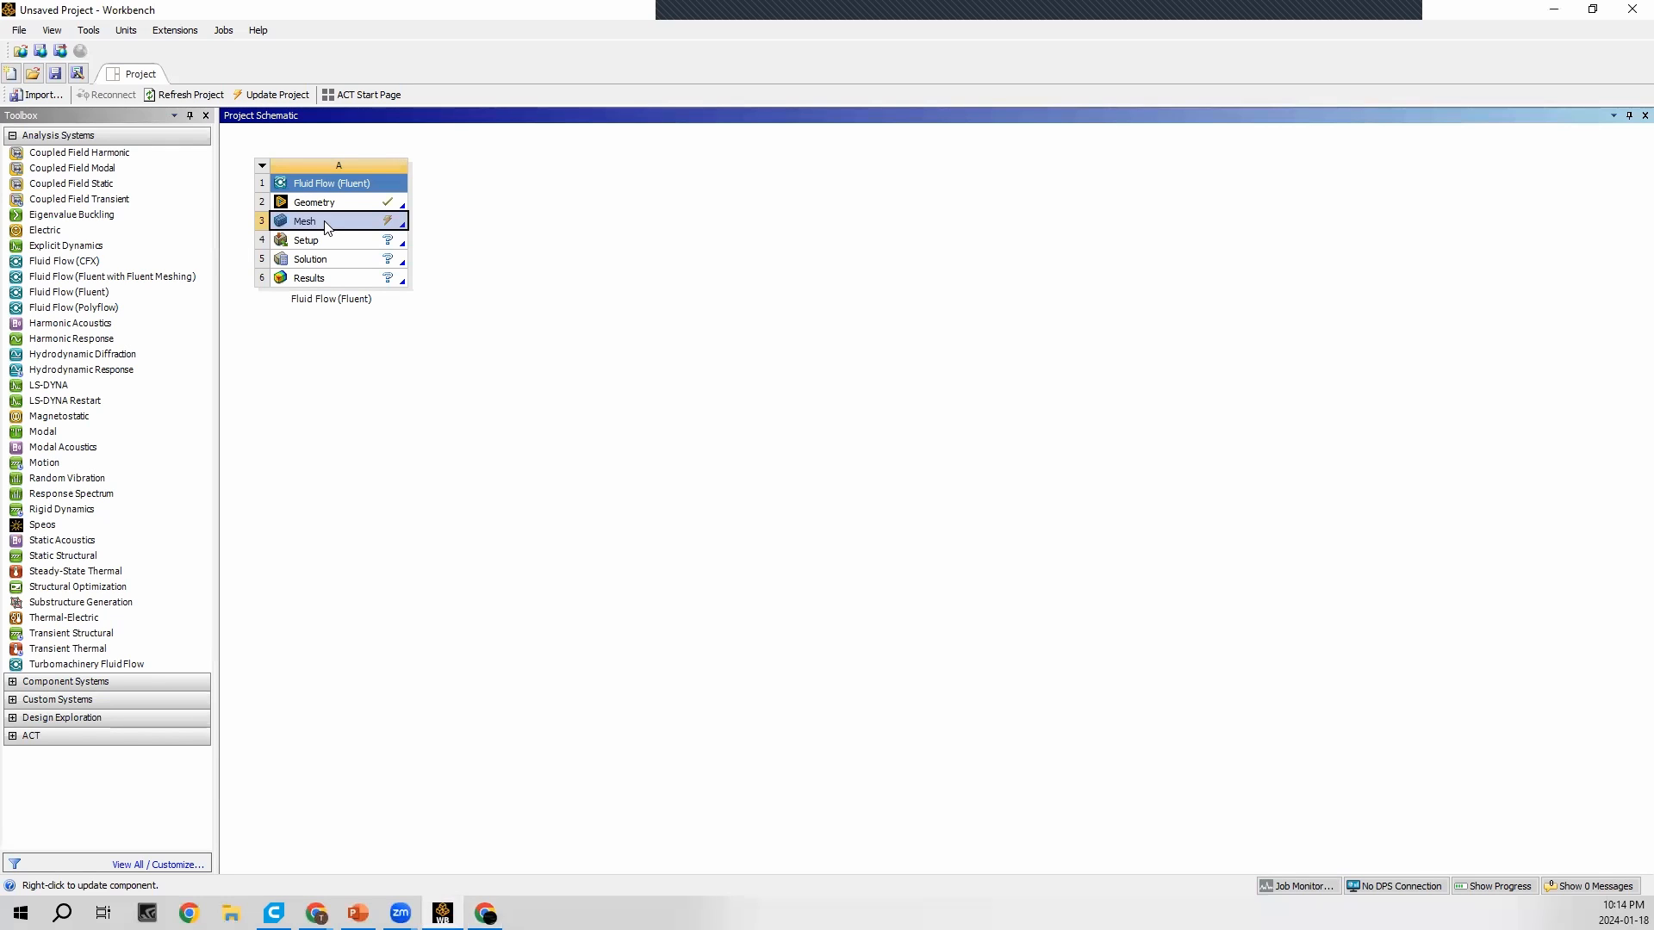
right_click(327, 228)
left_click(372, 319)
Step: Open the Fluent setup with 2 solver processes and 1 solver GPGPU per machine, and start the session
double_click(330, 248)
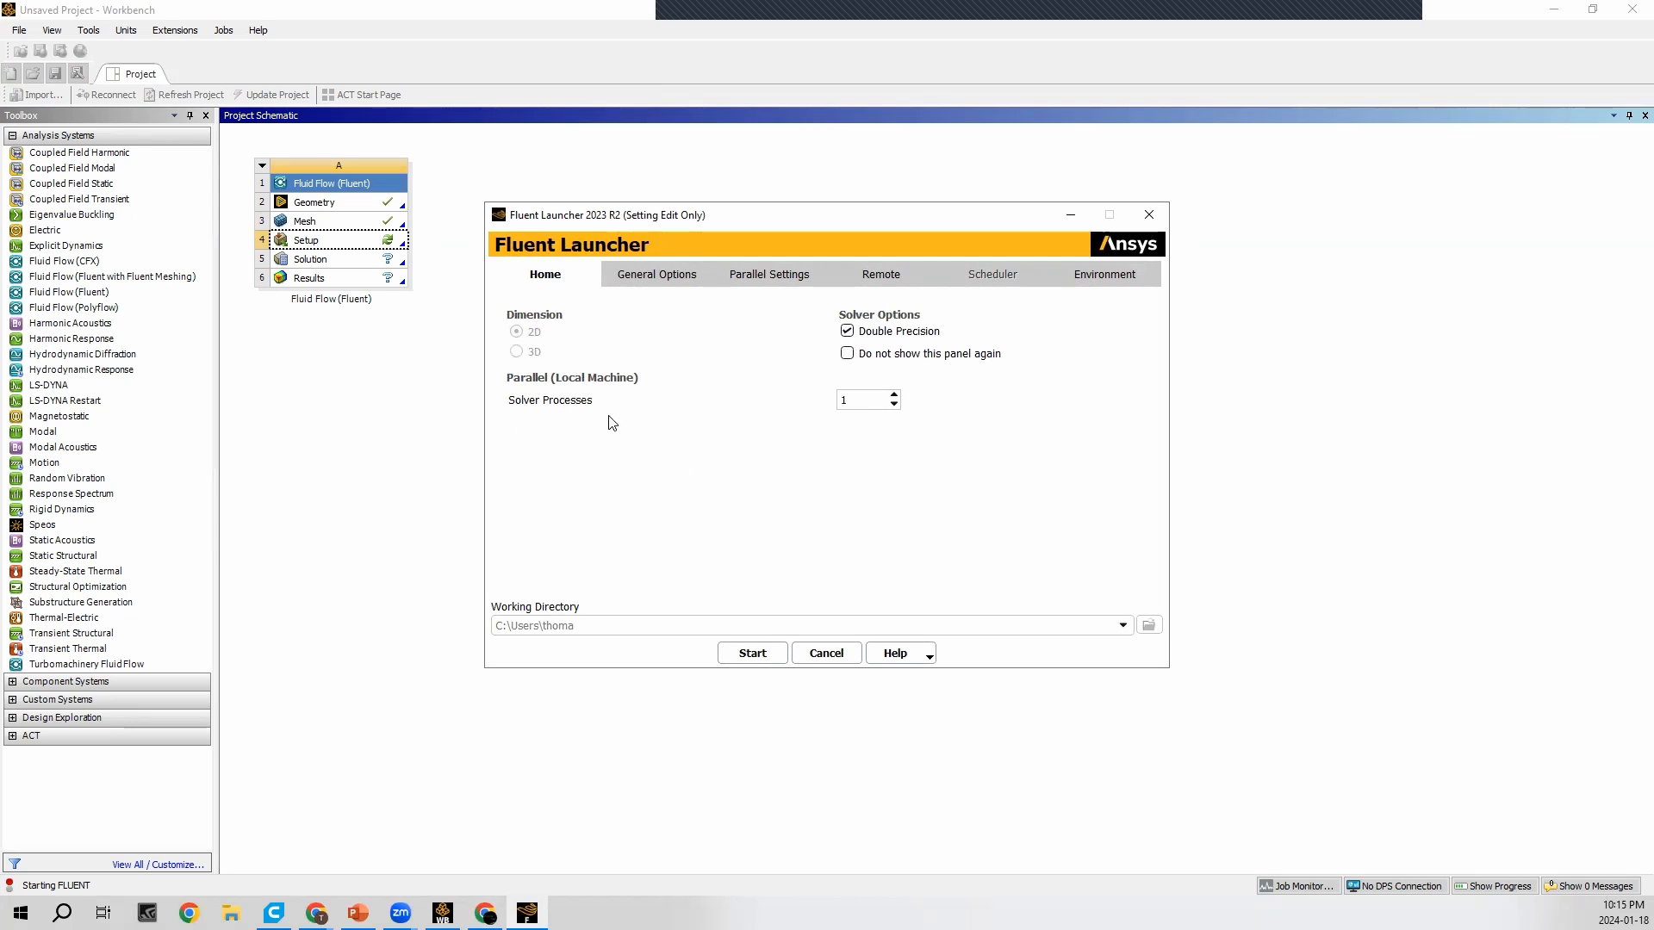
left_click(894, 394)
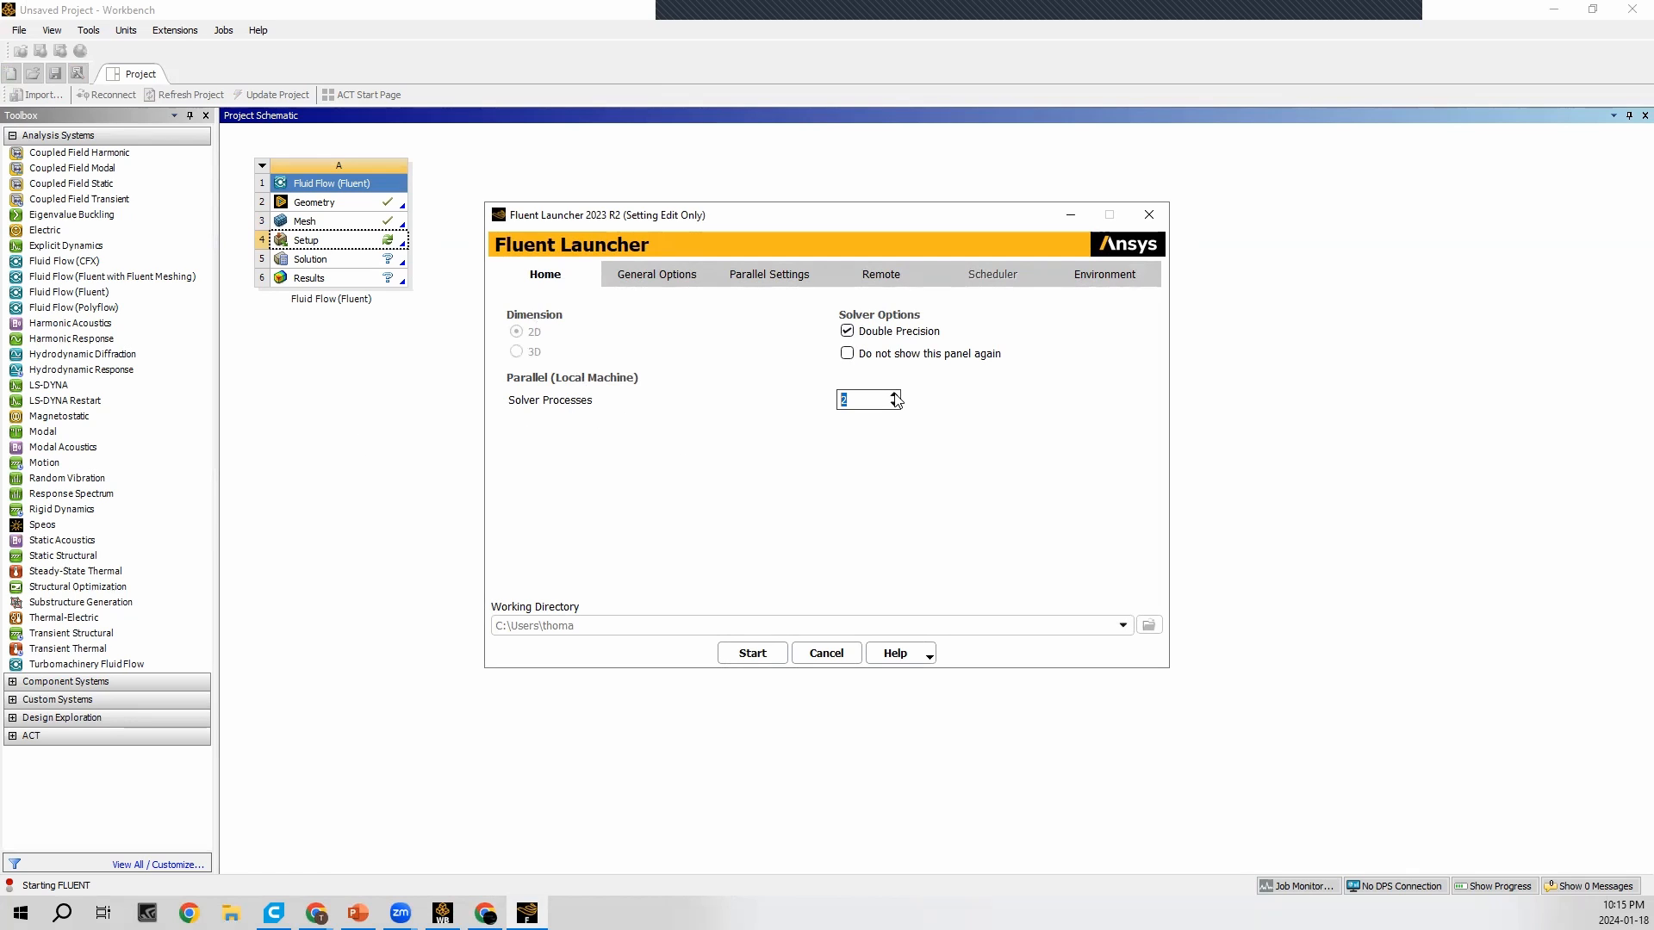
left_click(782, 277)
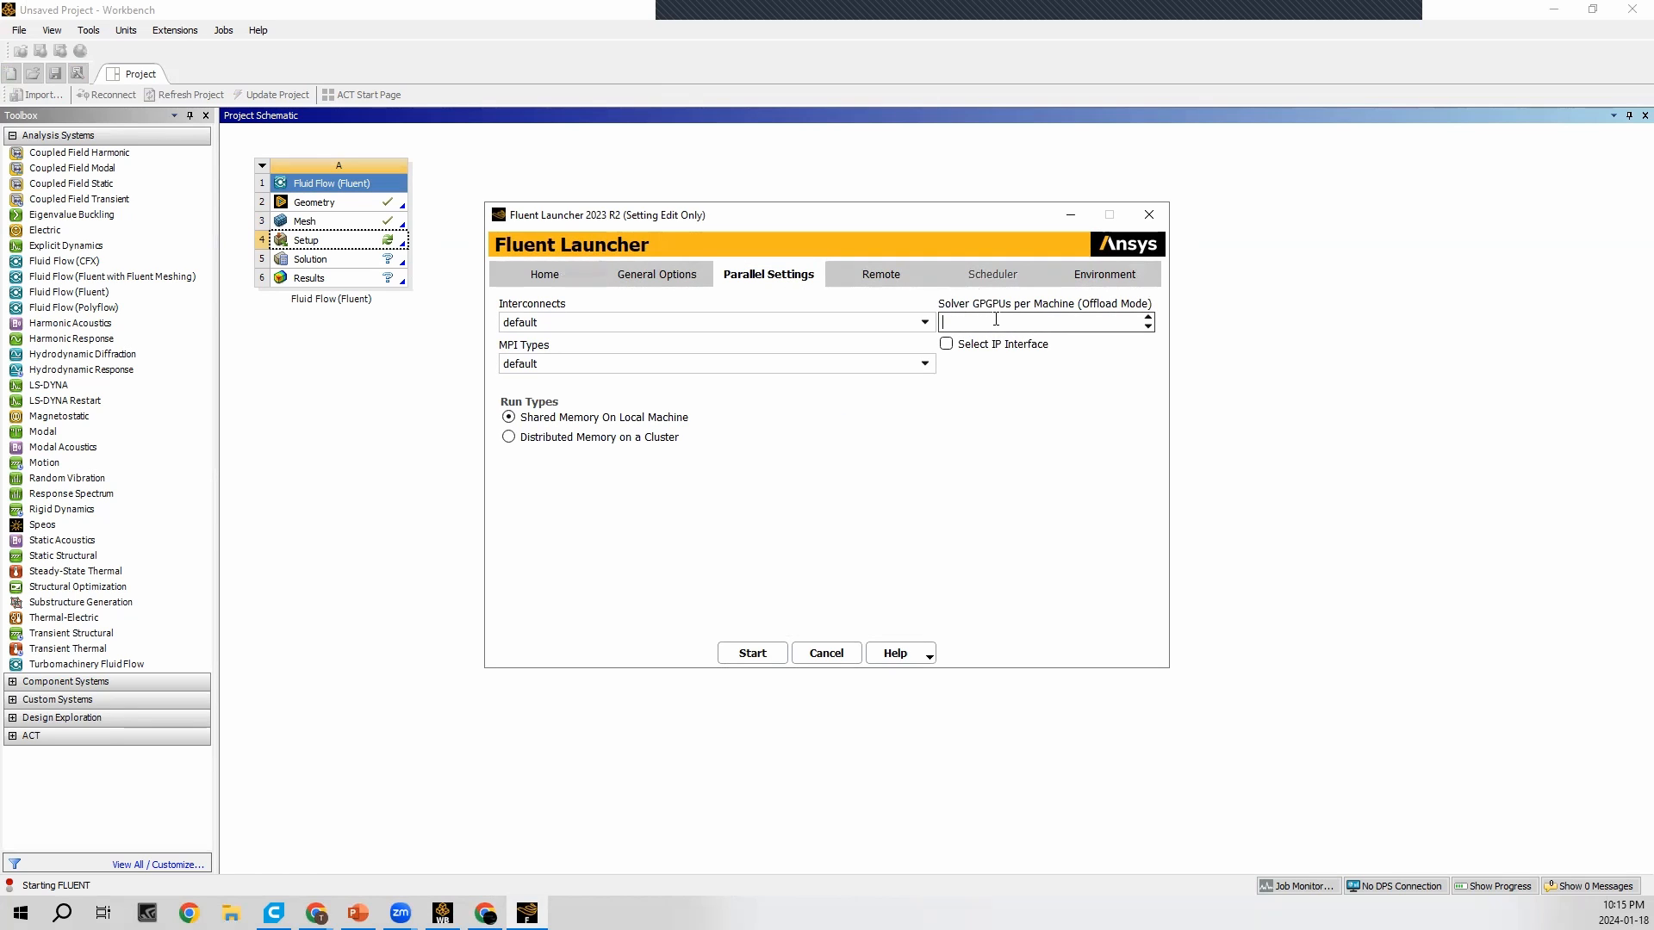
type("1")
left_click(751, 653)
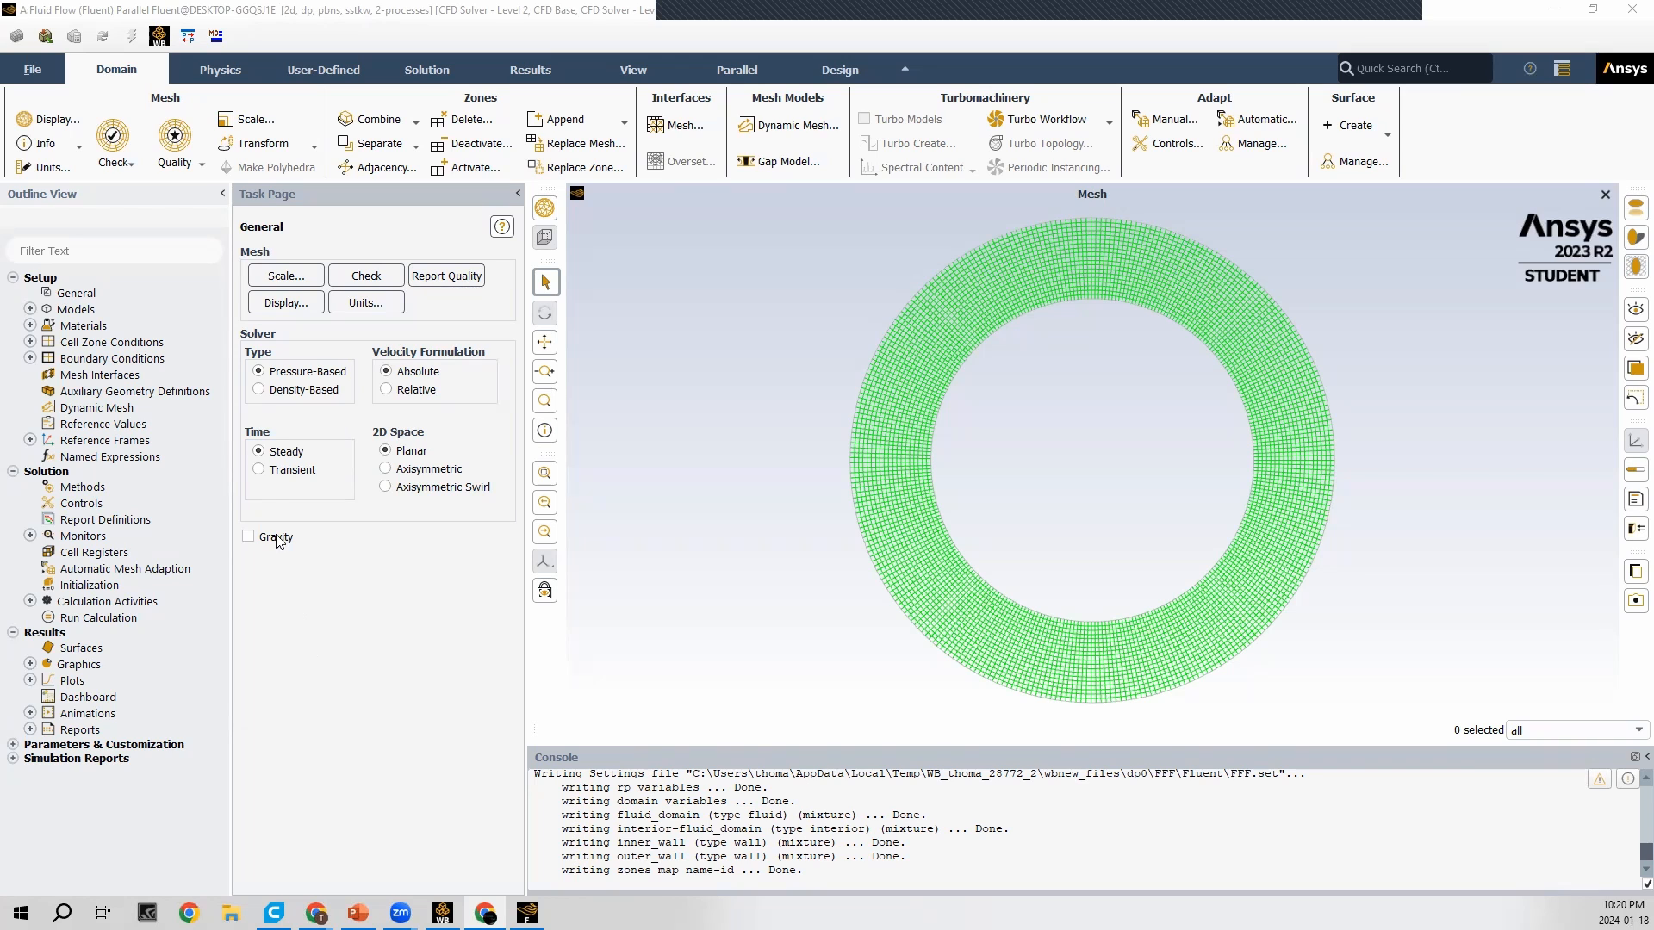
Step: Run a mesh check and enlarge the console to read the domain extents, volume and face area statistics
left_click(377, 276)
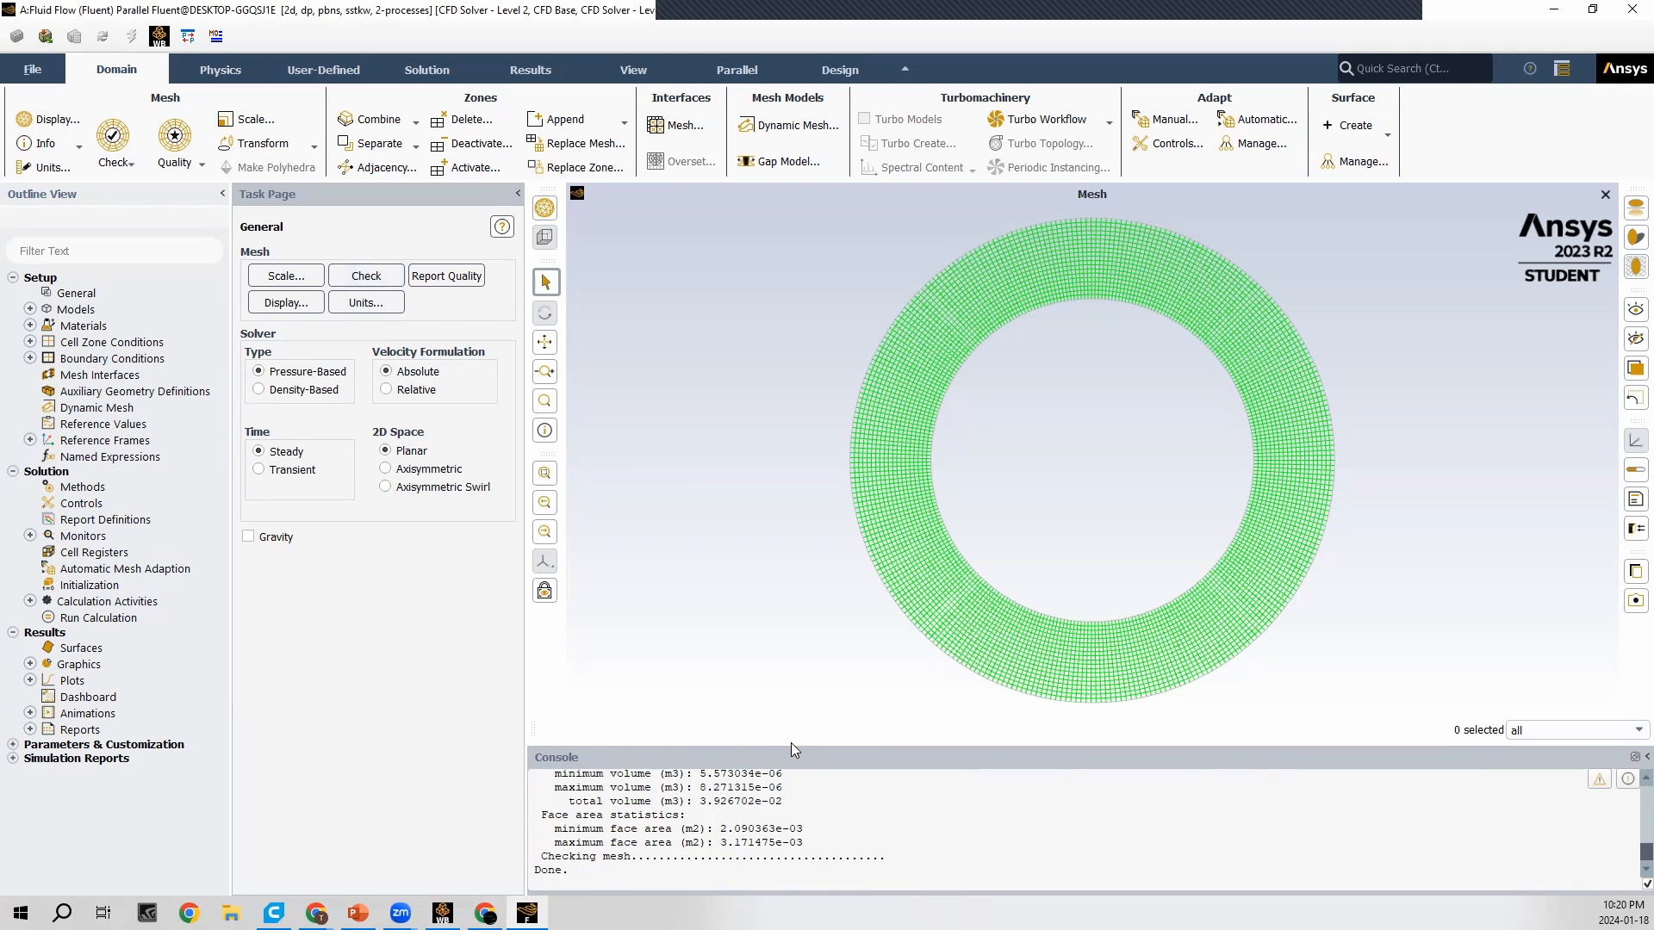
left_click_drag(791, 745, 784, 548)
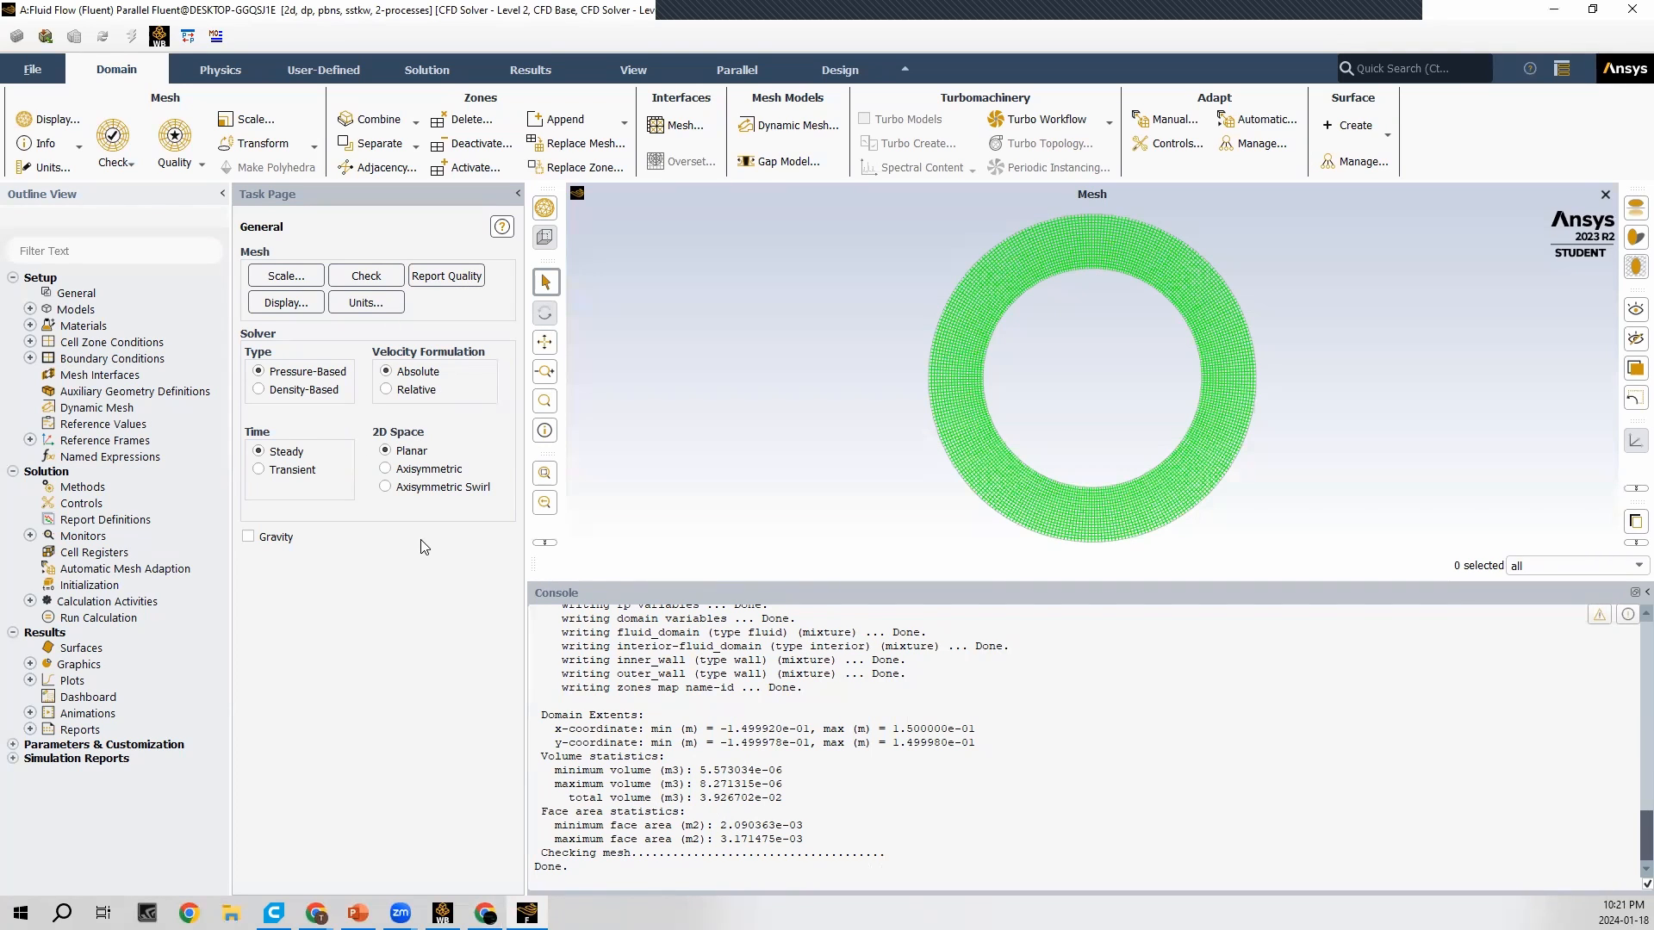
Step: Set the viscous model to Laminar
double_click(92, 312)
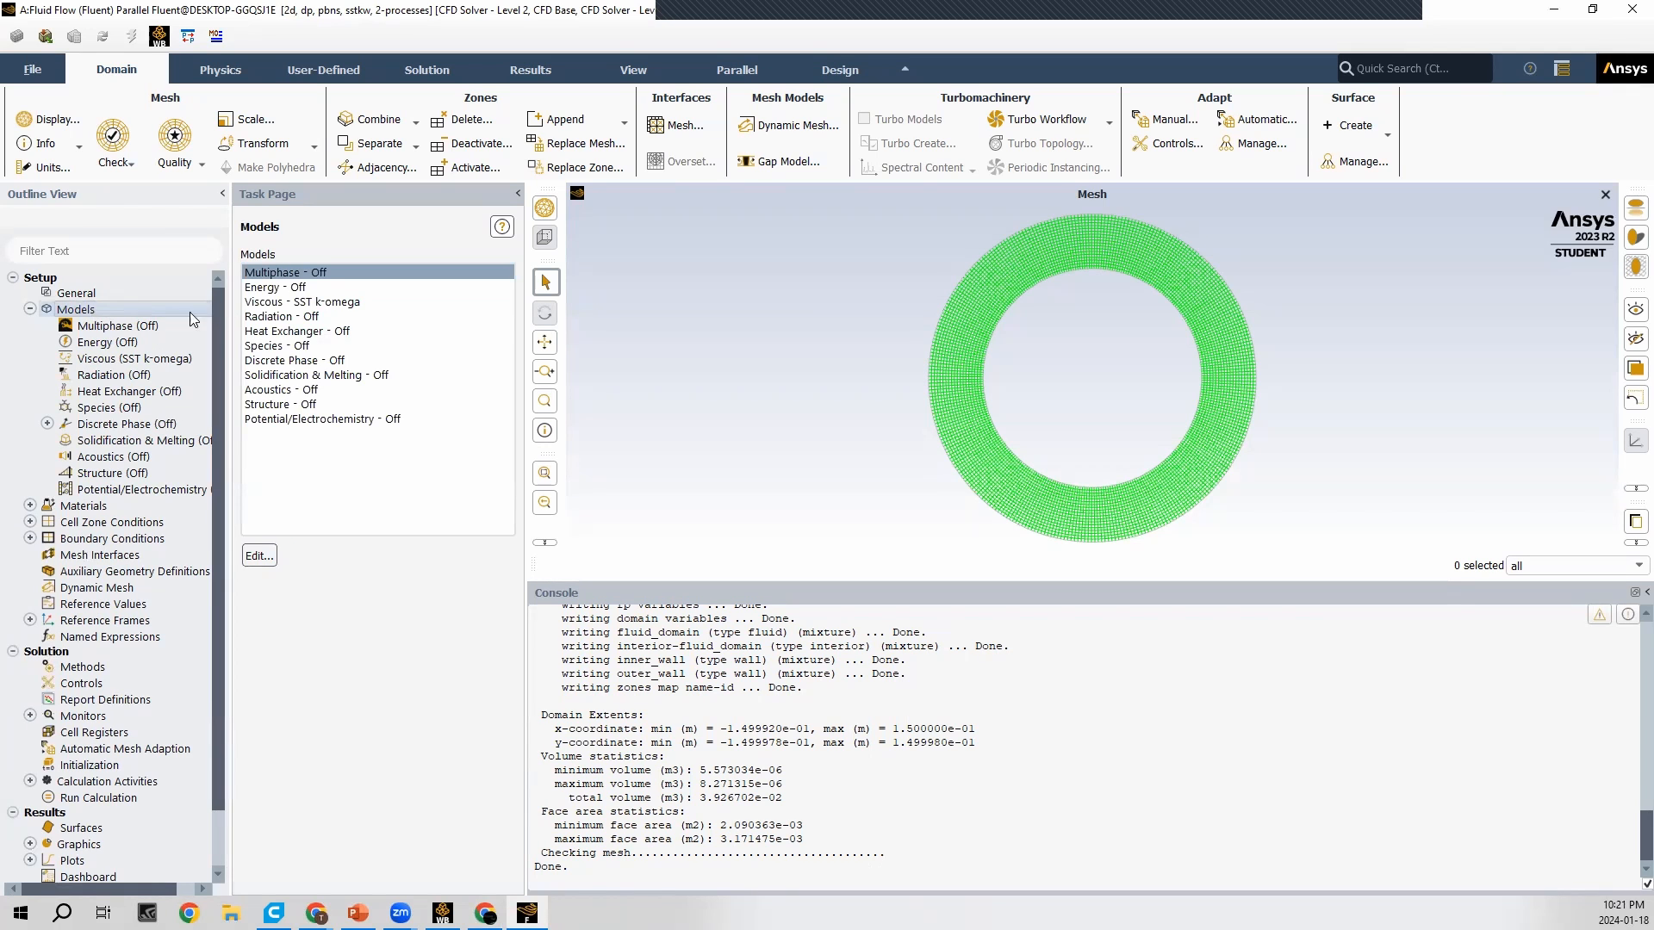
left_click(284, 301)
double_click(284, 301)
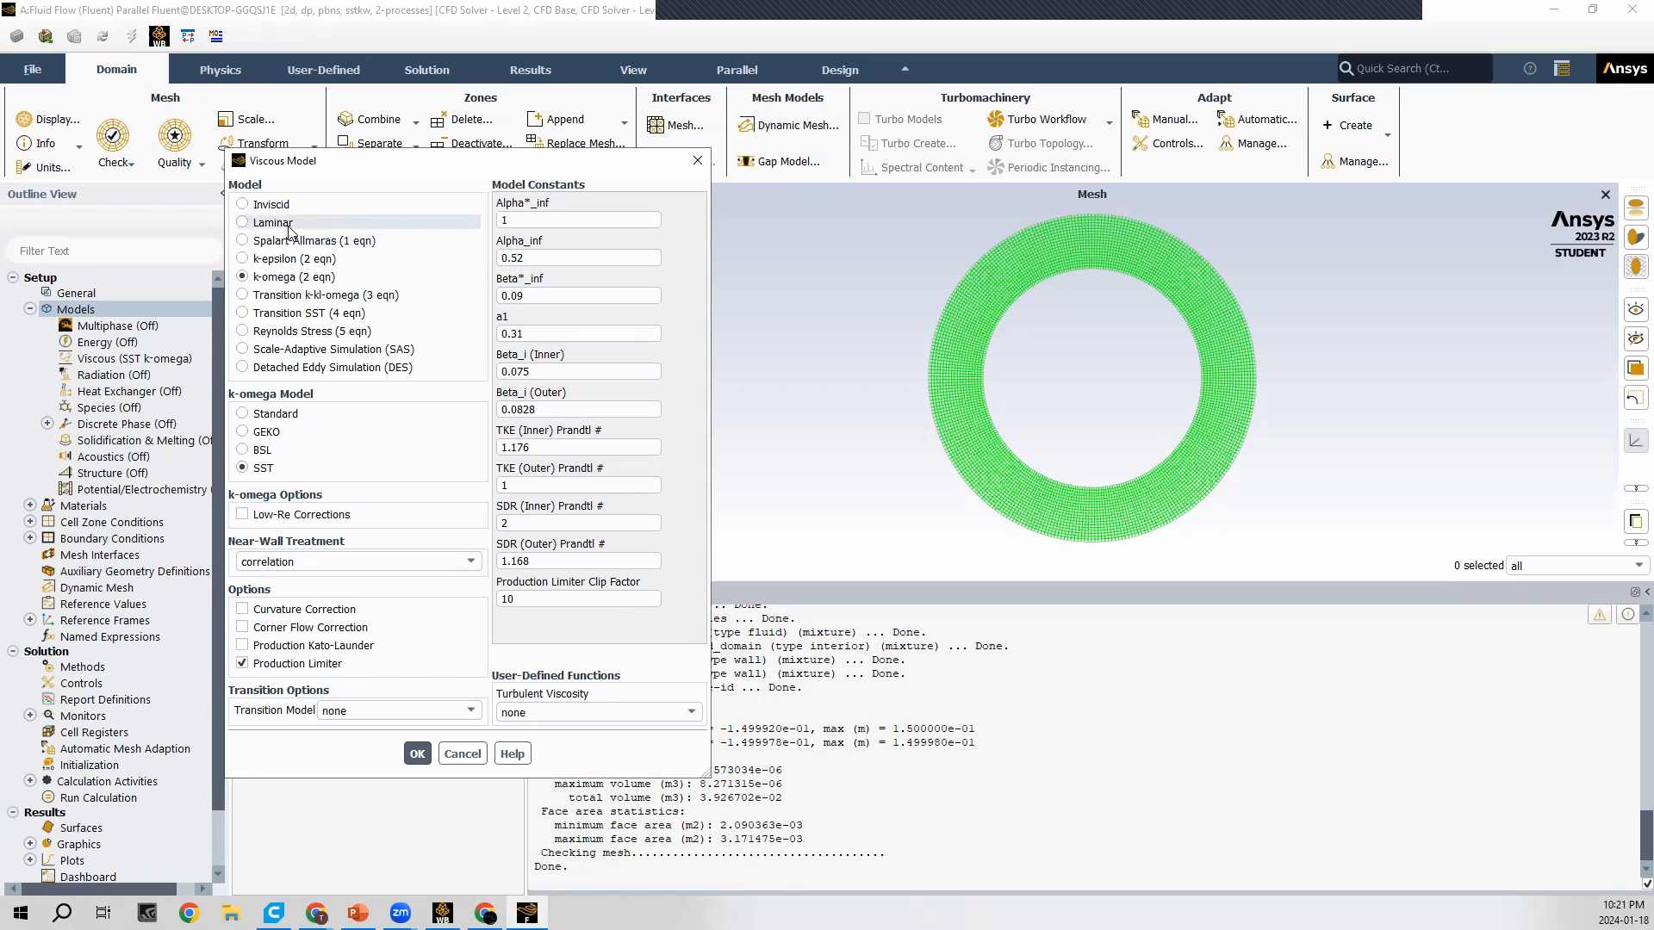
left_click(272, 222)
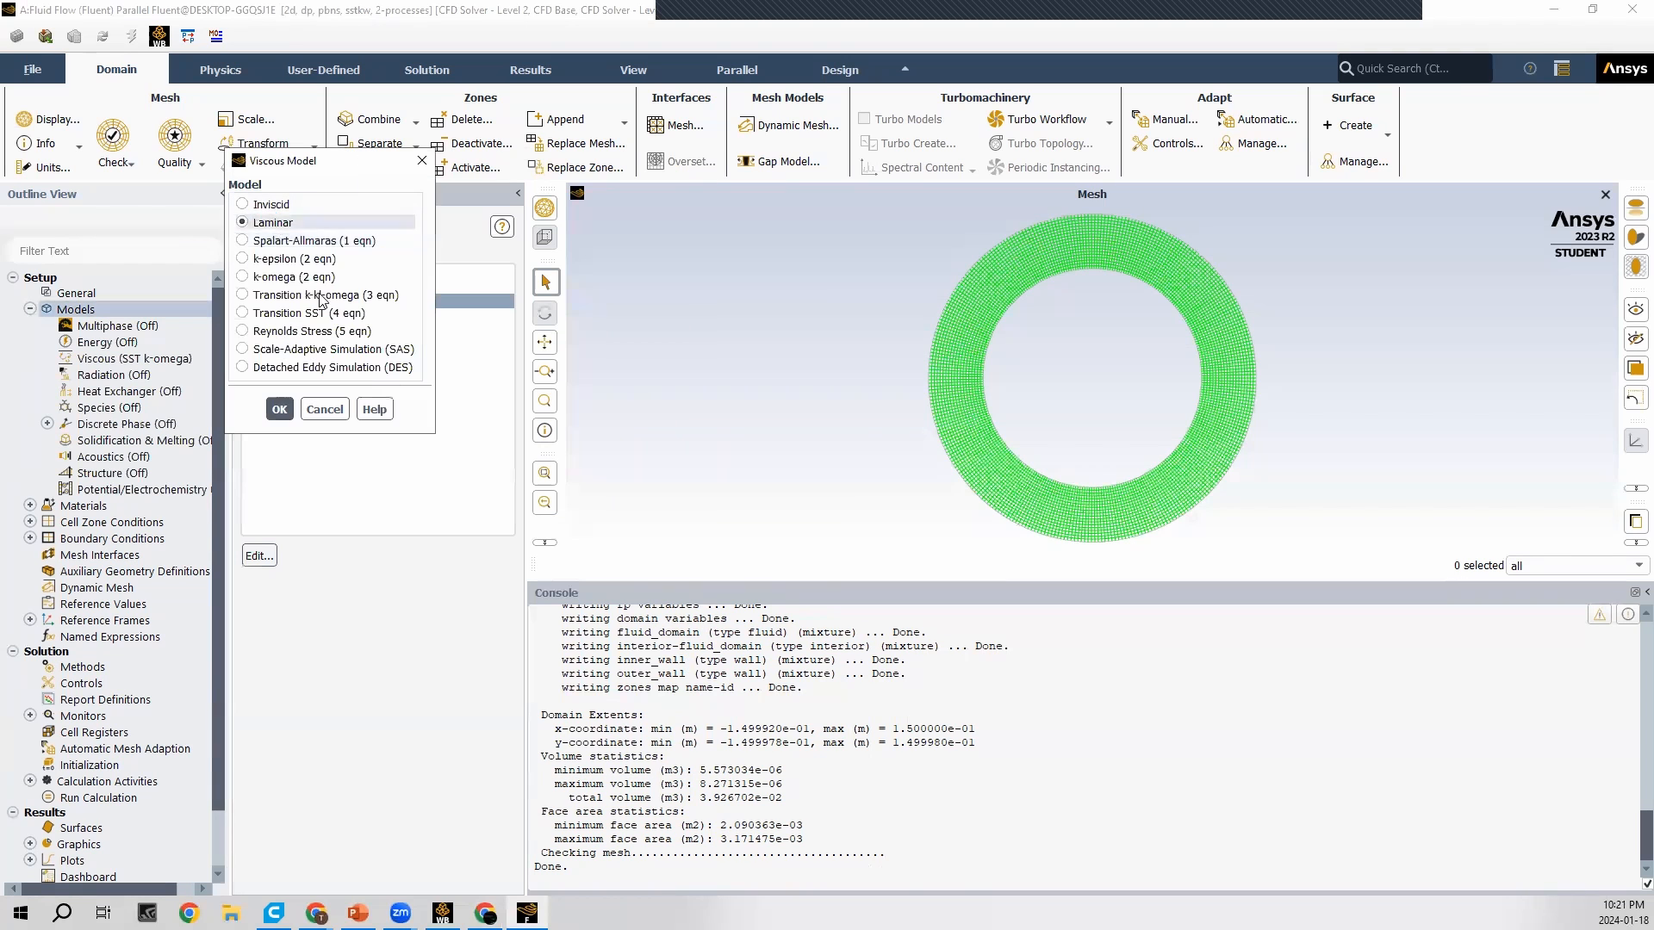
left_click(279, 409)
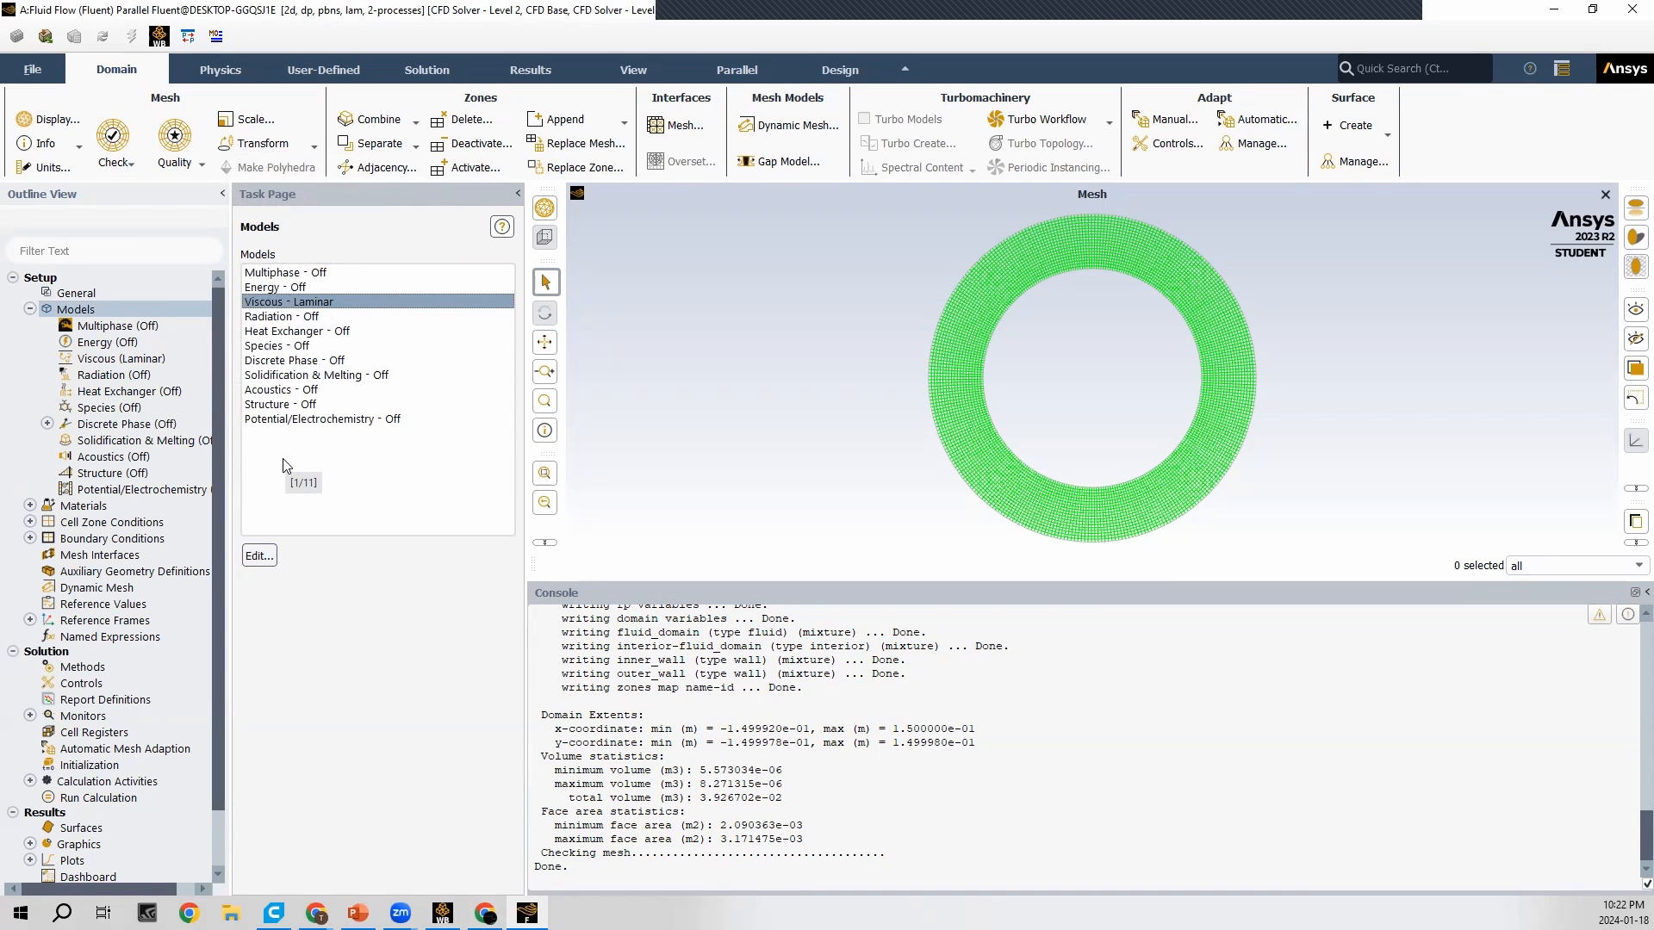
Step: Enable the energy equation in the physics models
double_click(302, 289)
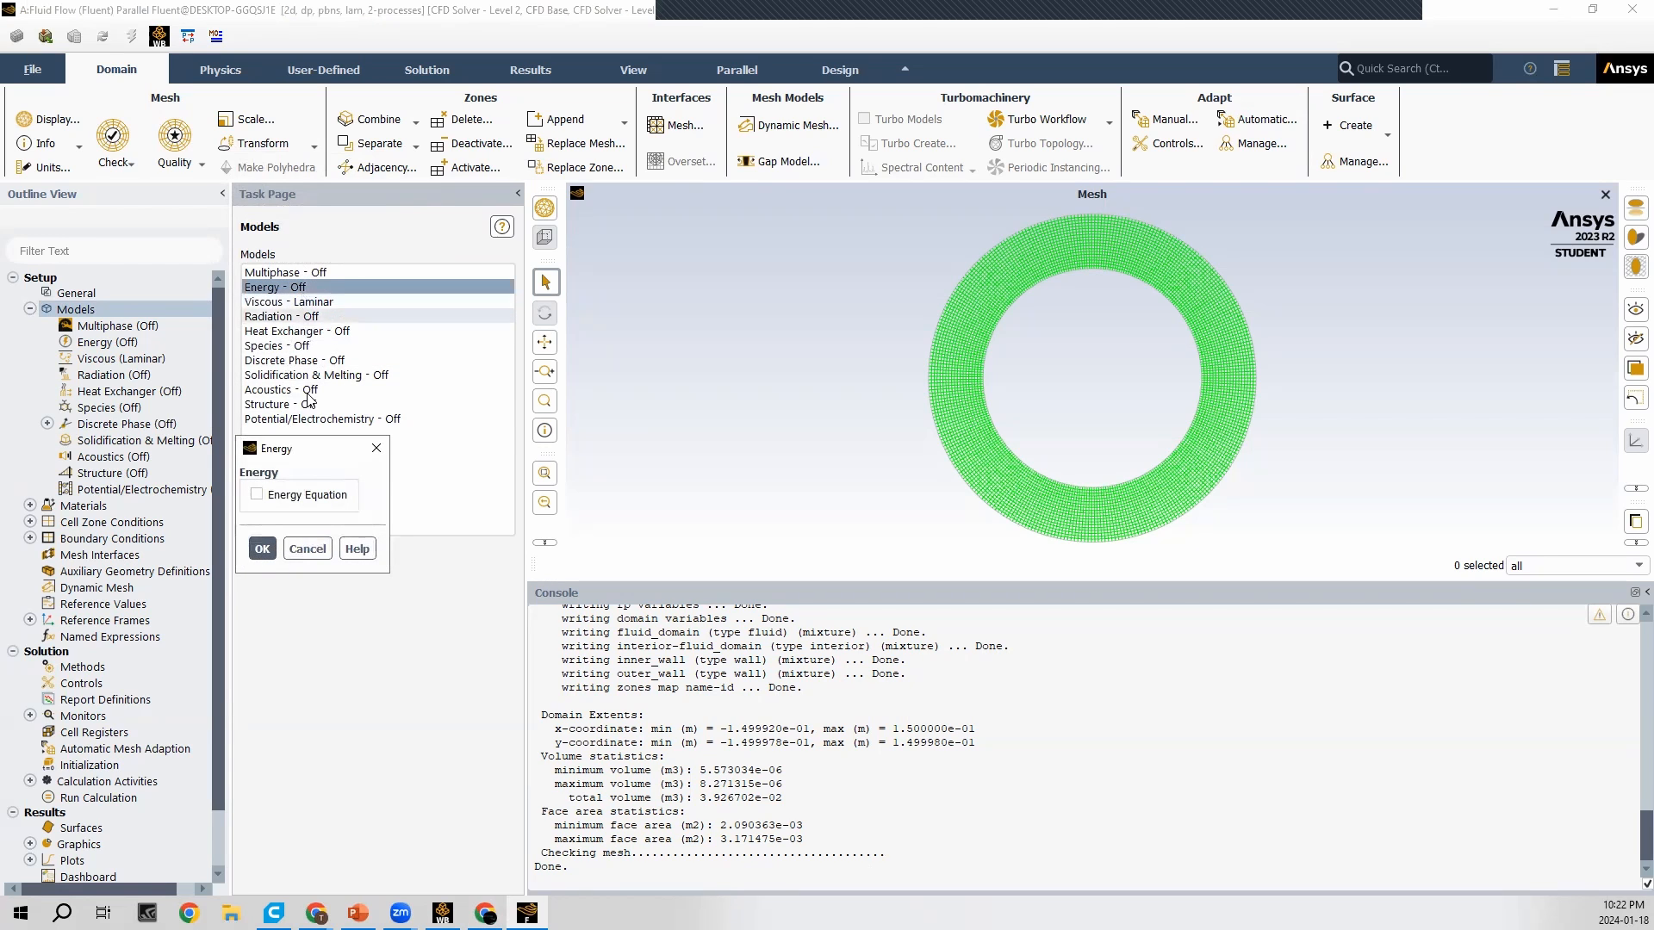
left_click(257, 496)
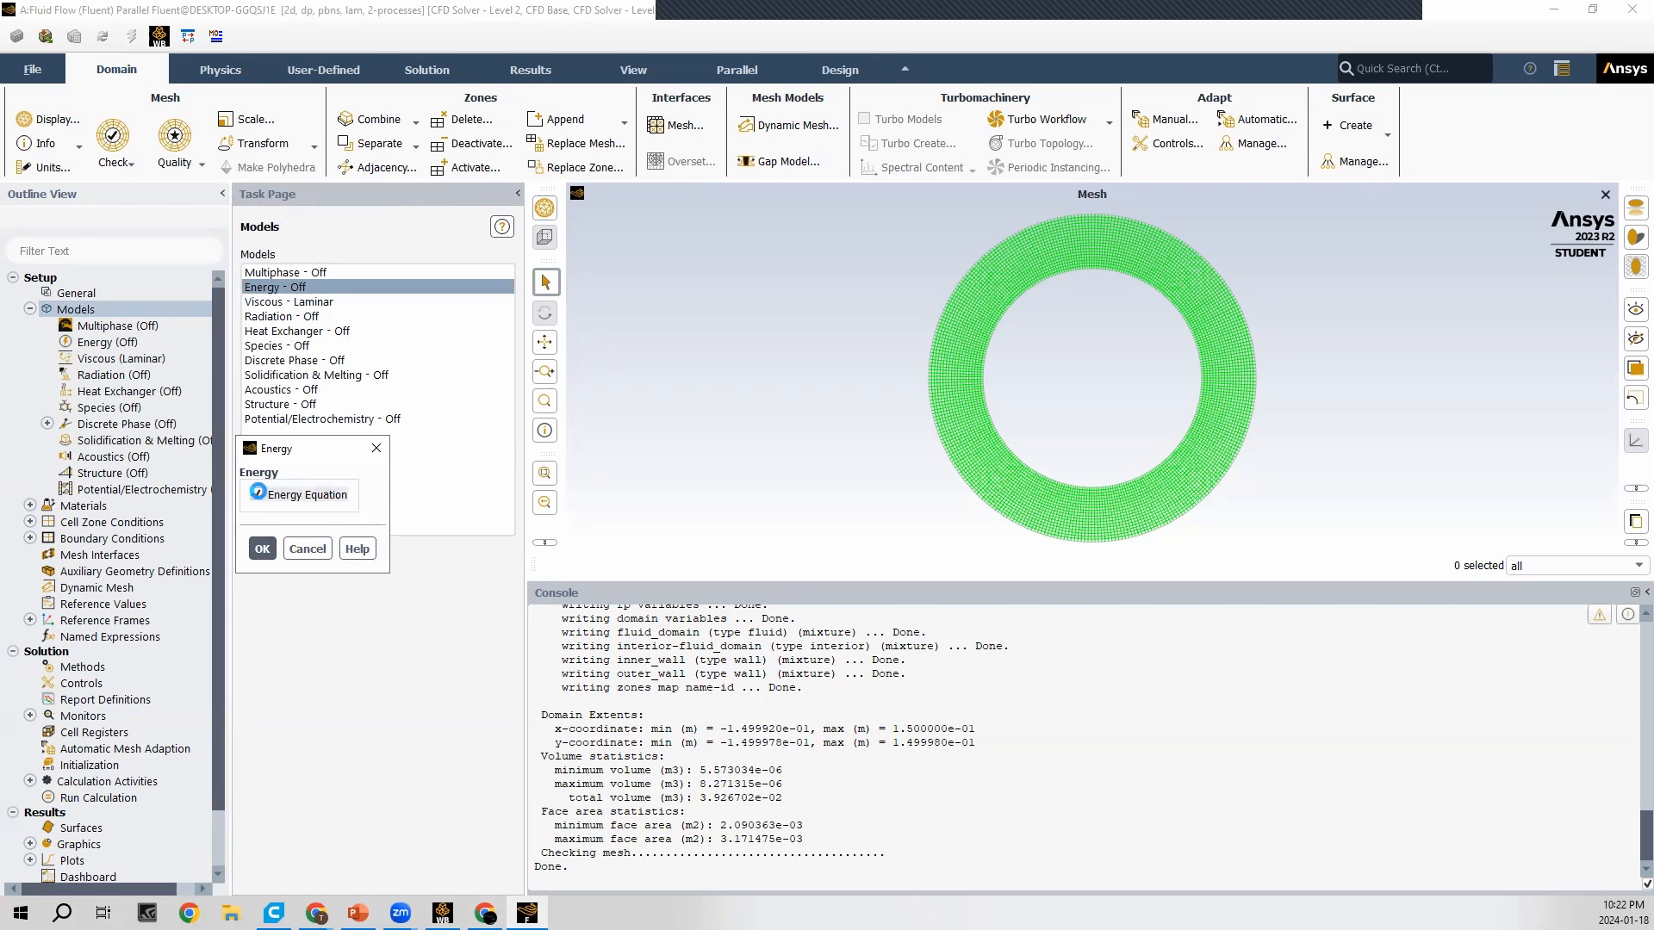
left_click(262, 552)
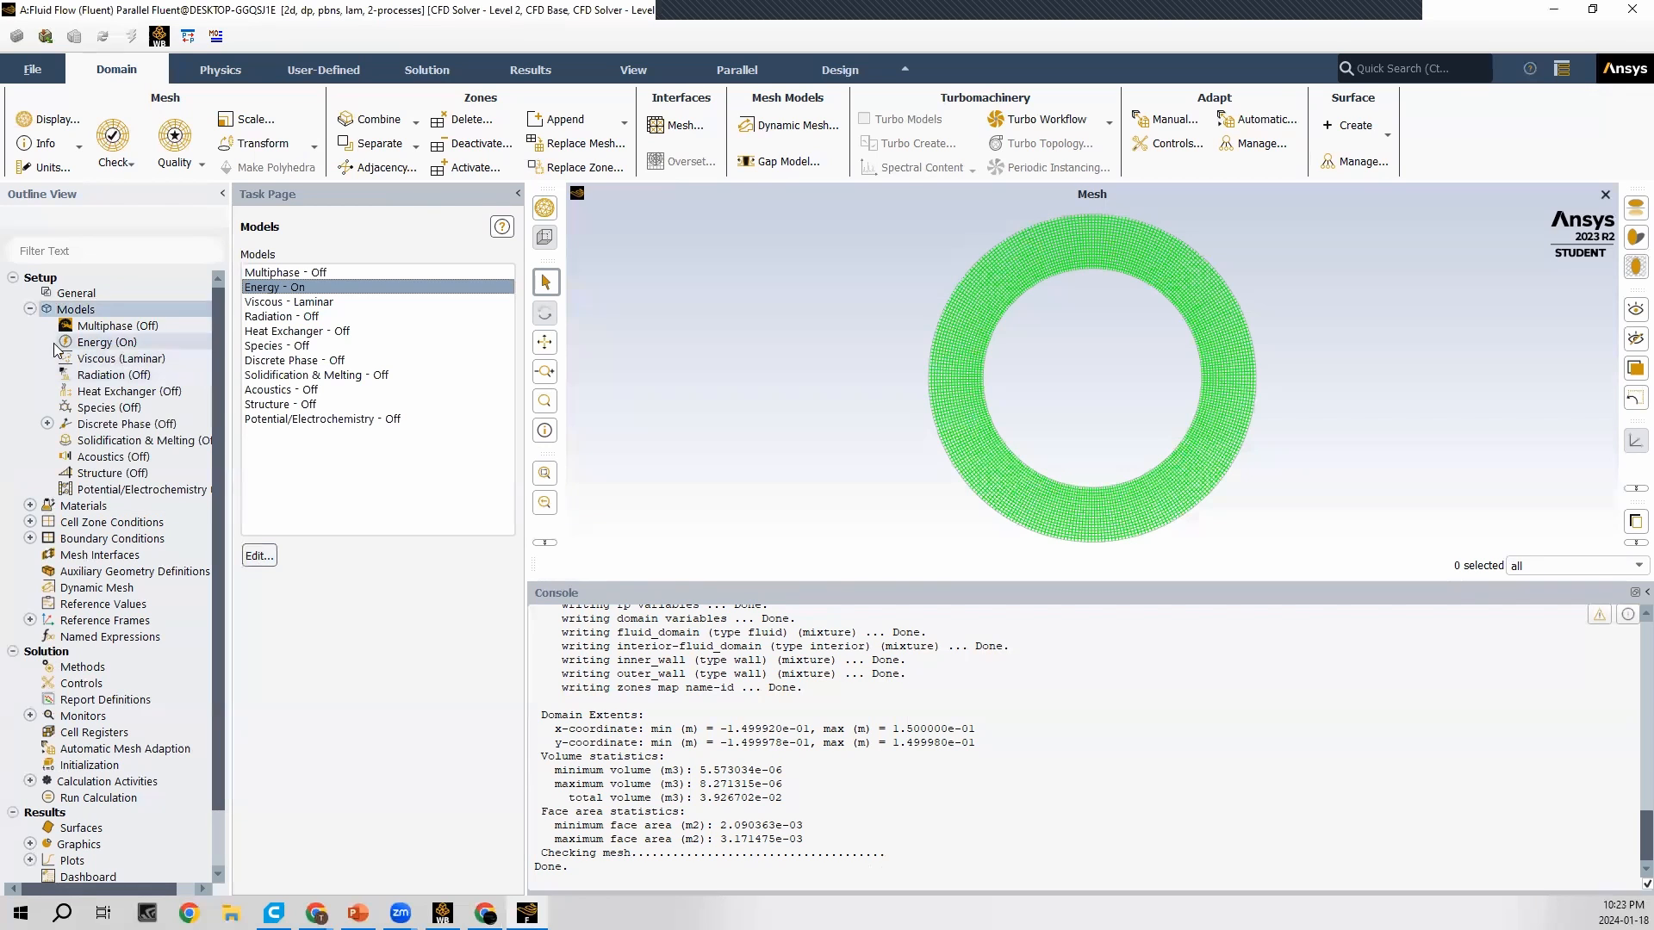
Step: Copy water-liquid (h2o<l>) from the Fluent database into the case's fluid materials and close the material dialogs
left_click(30, 309)
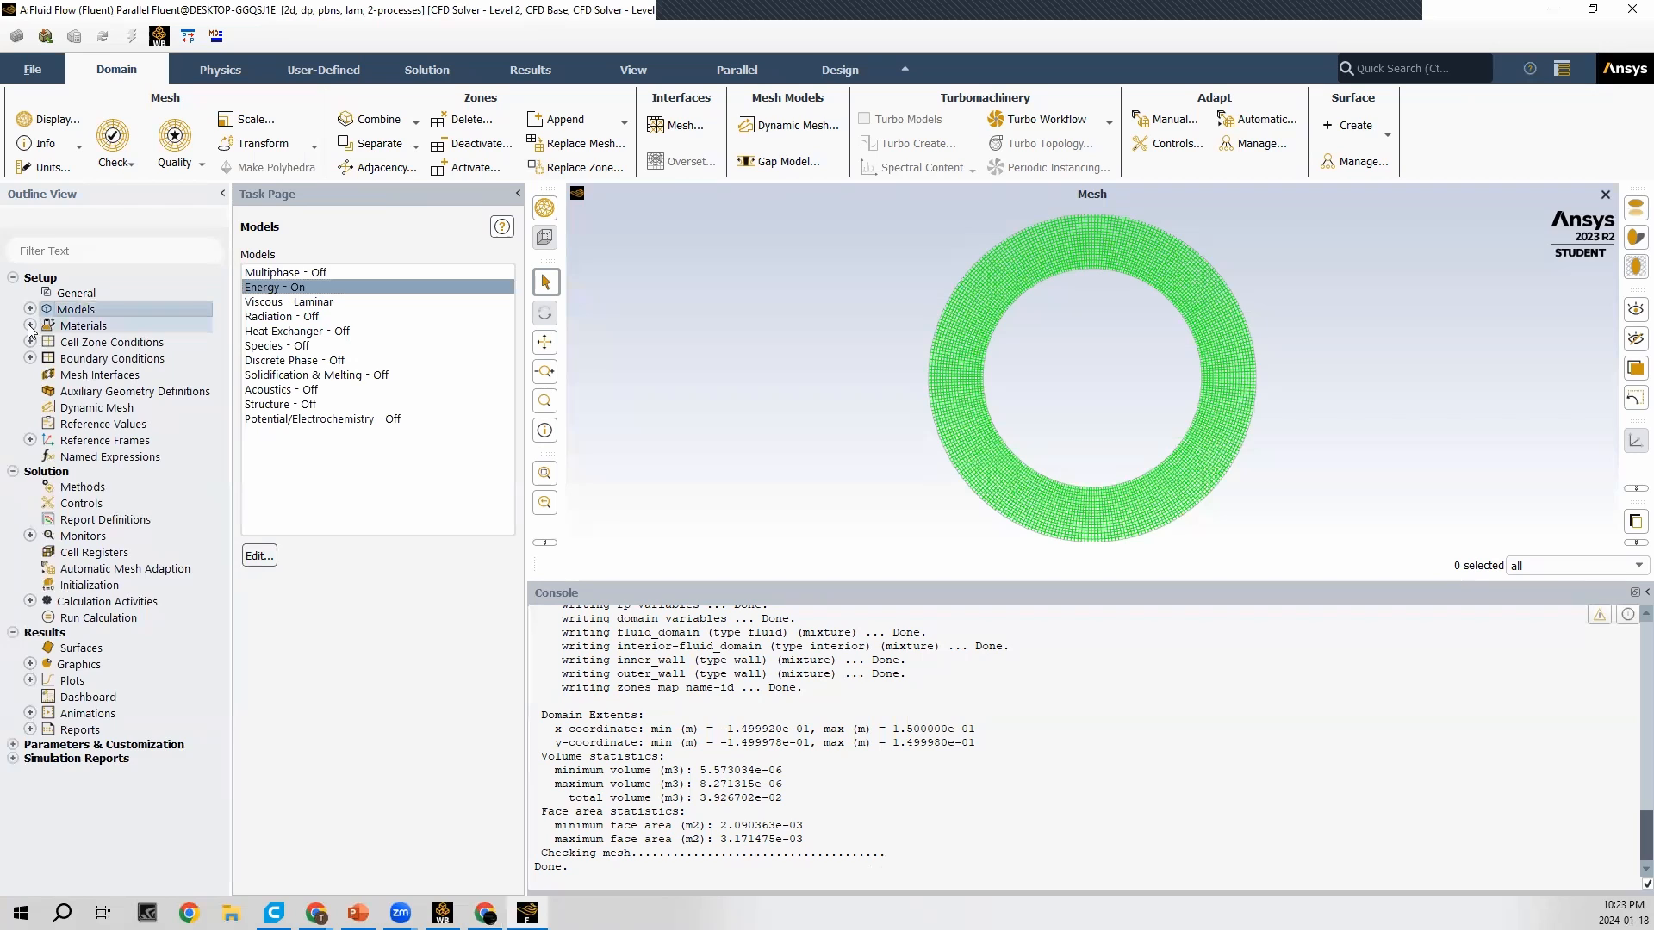
left_click(30, 326)
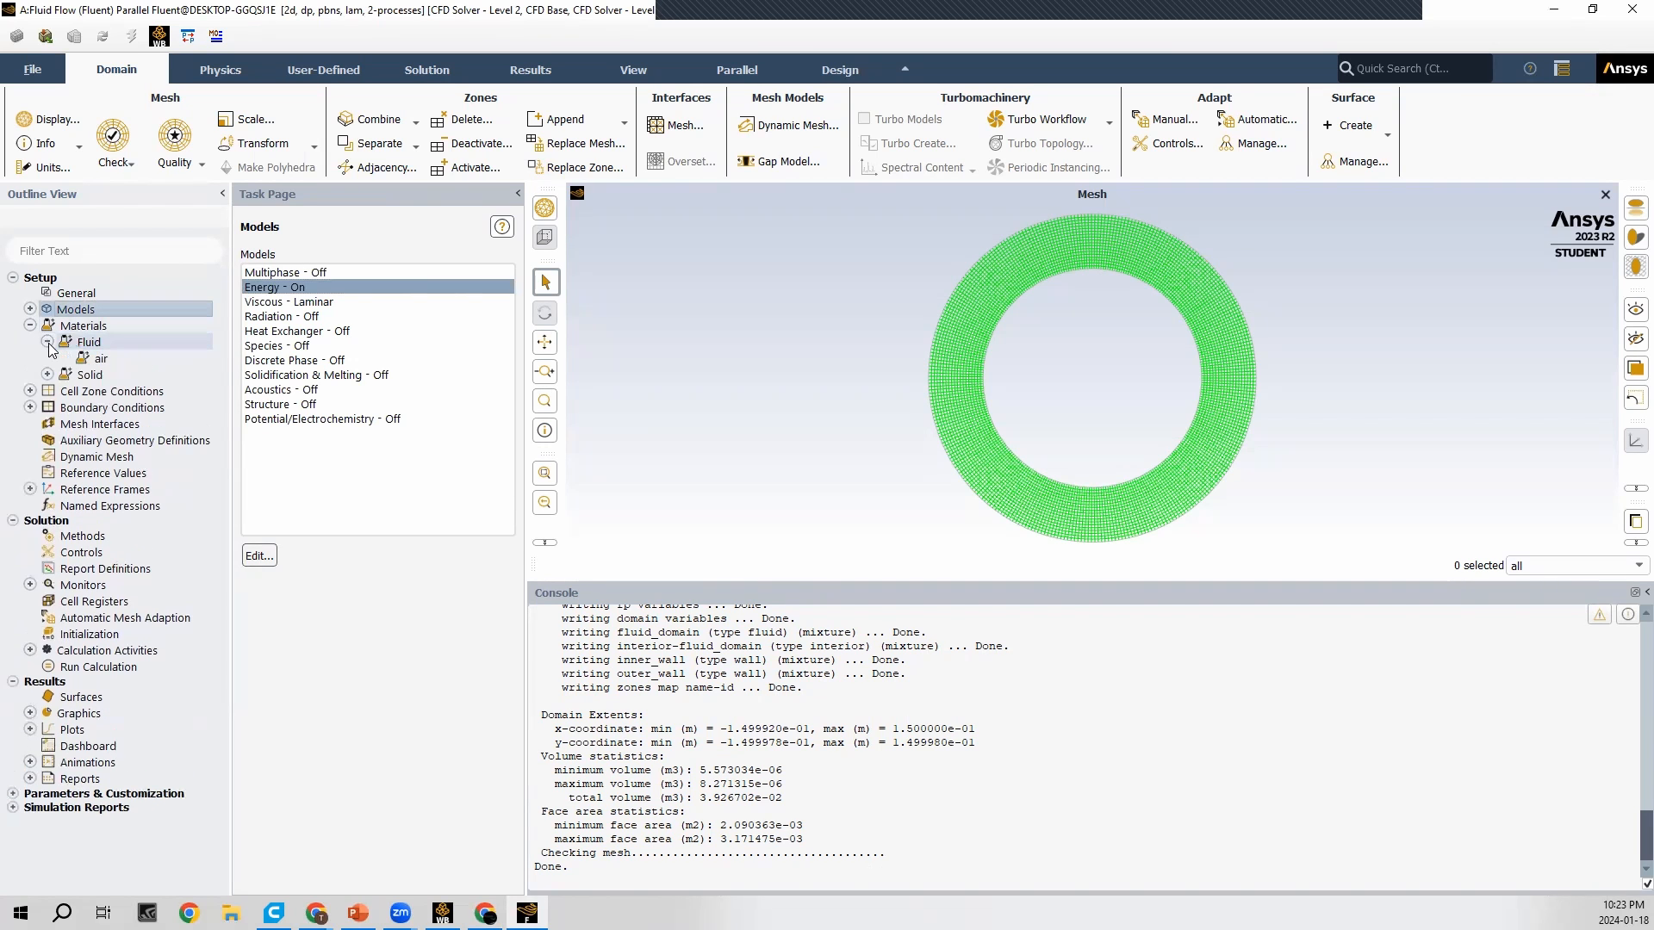
left_click(47, 342)
left_click(100, 358)
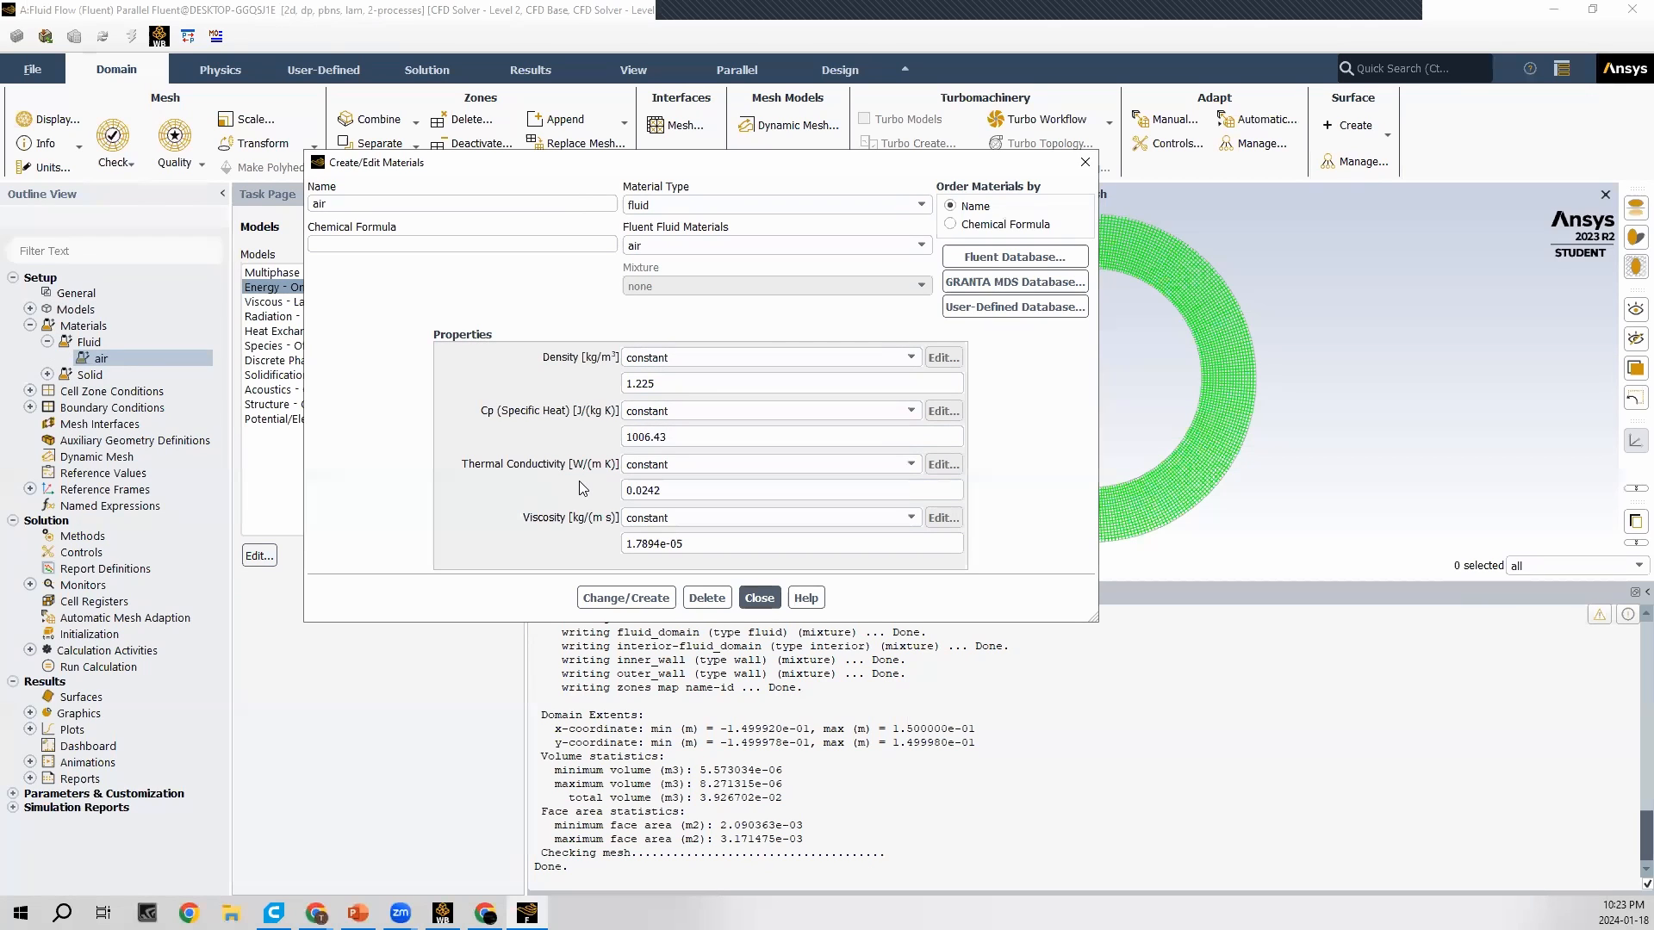
left_click(975, 259)
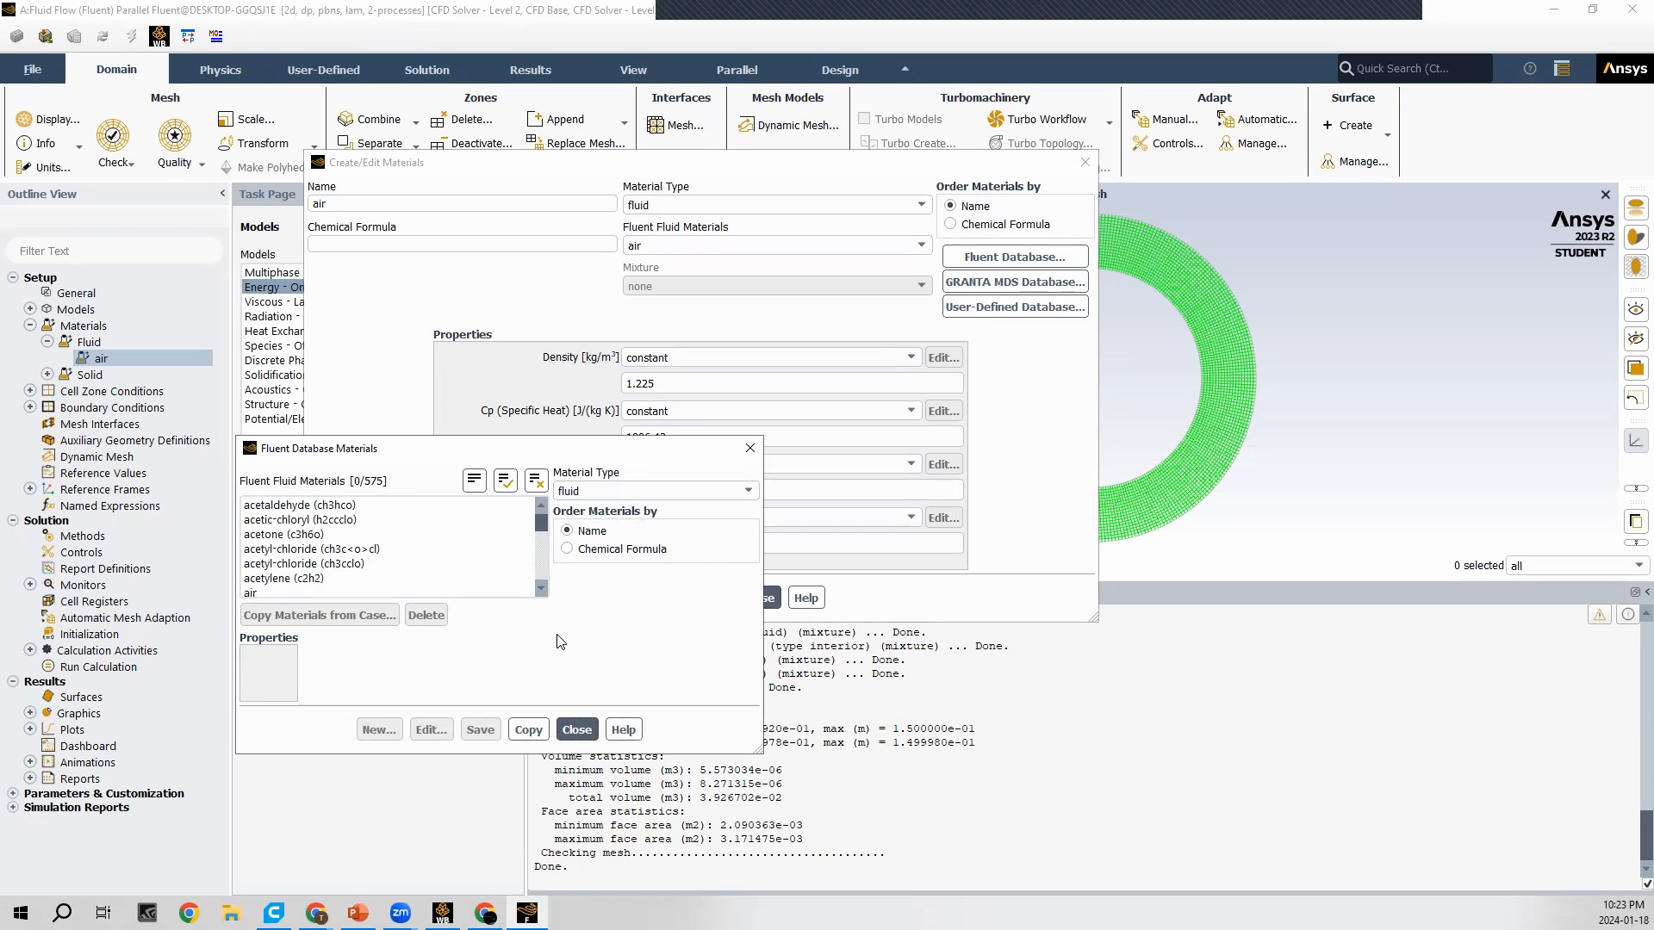
left_click_drag(541, 522, 535, 588)
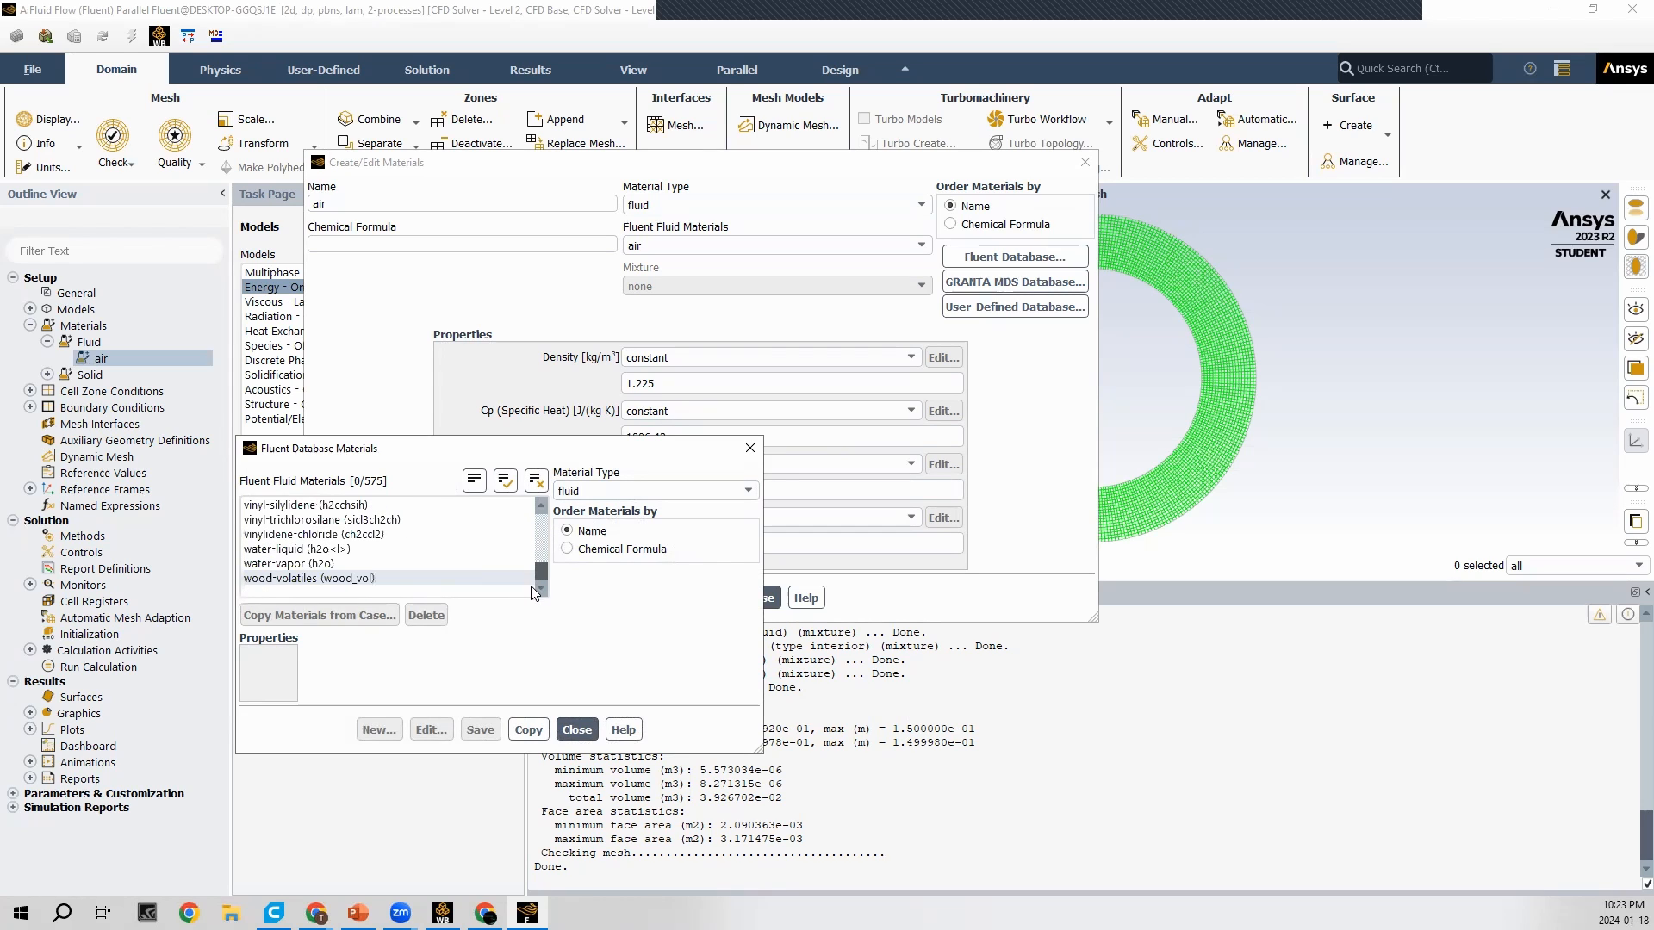
left_click(340, 550)
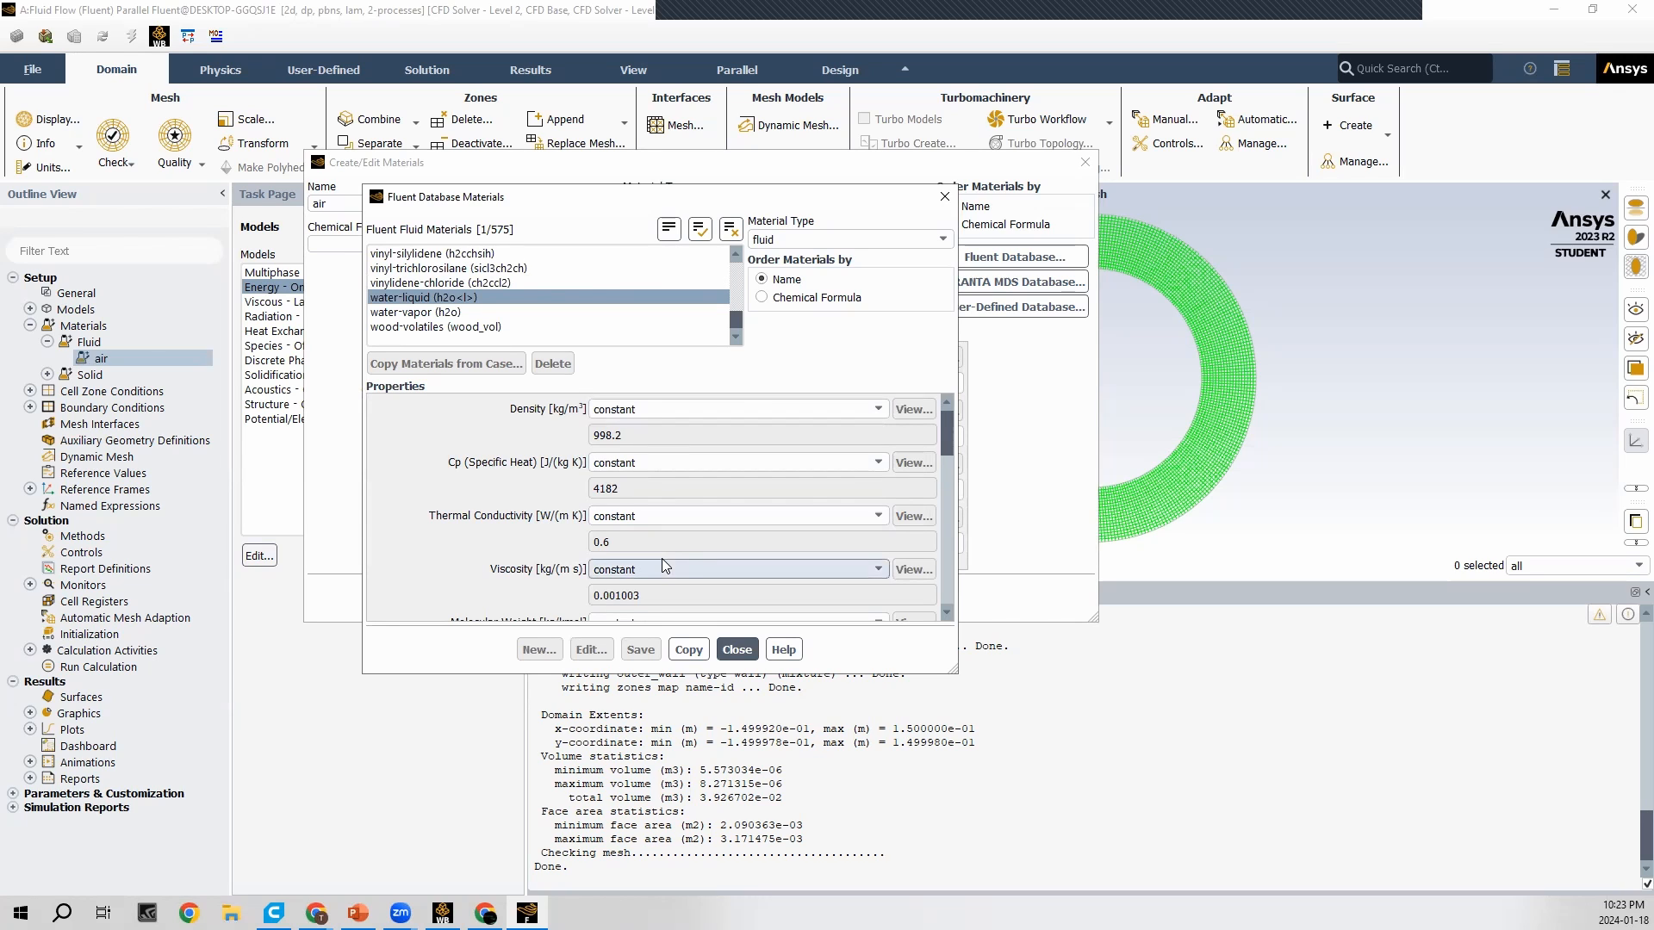
scroll(636, 534, "down", 2)
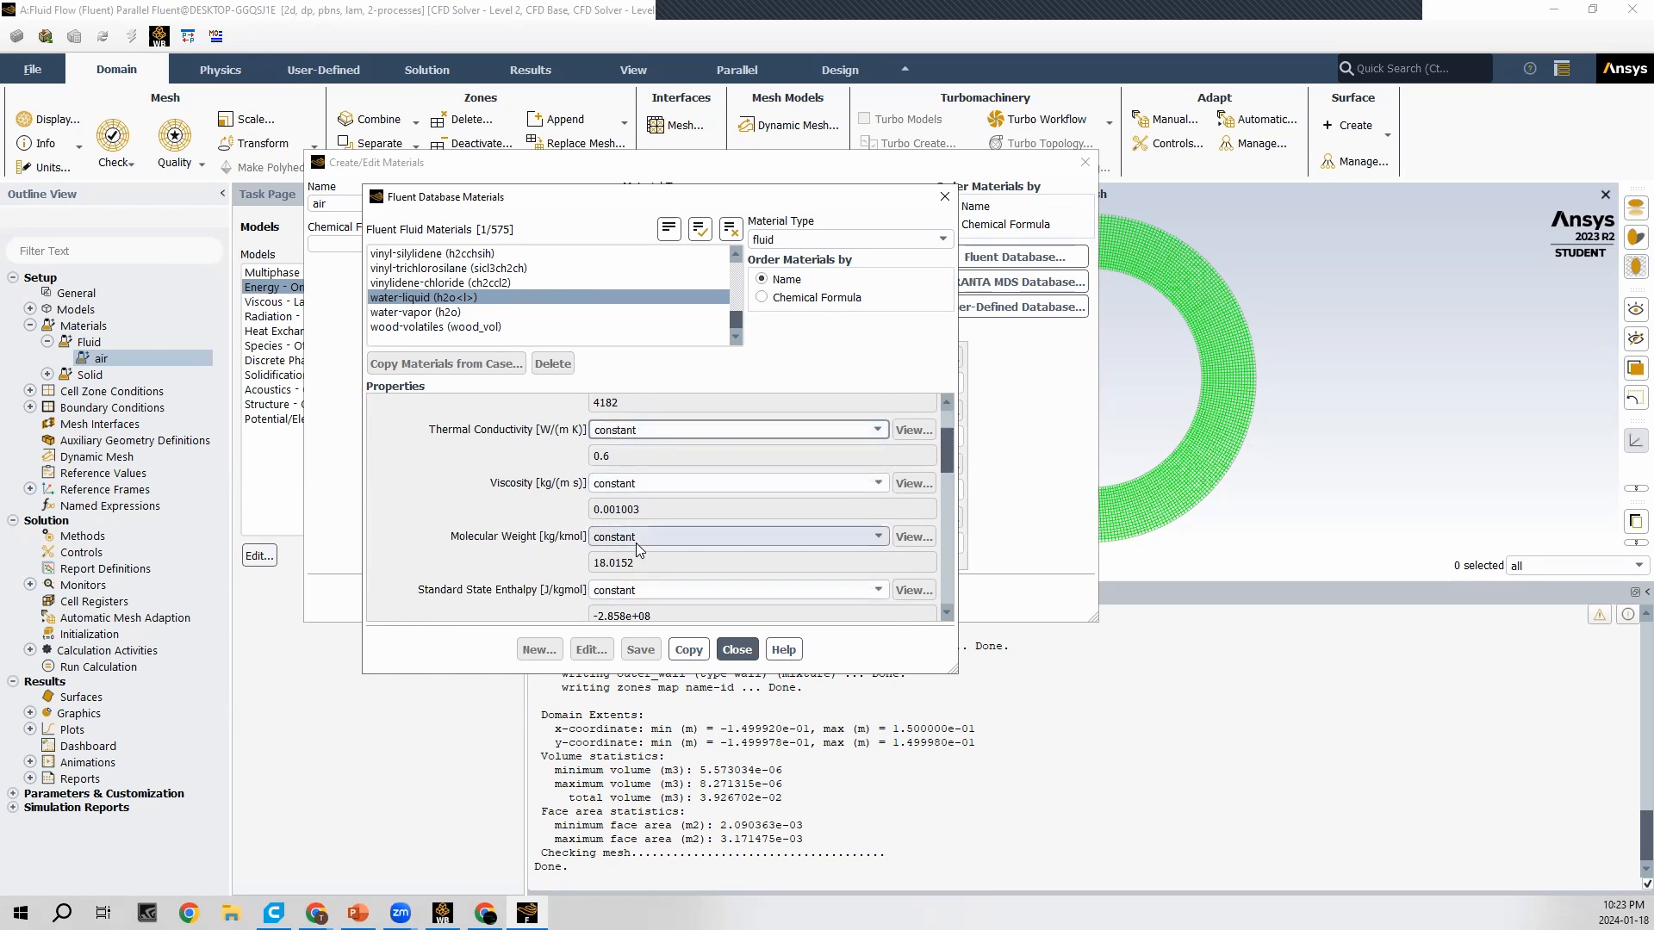
scroll(637, 548, "down", 2)
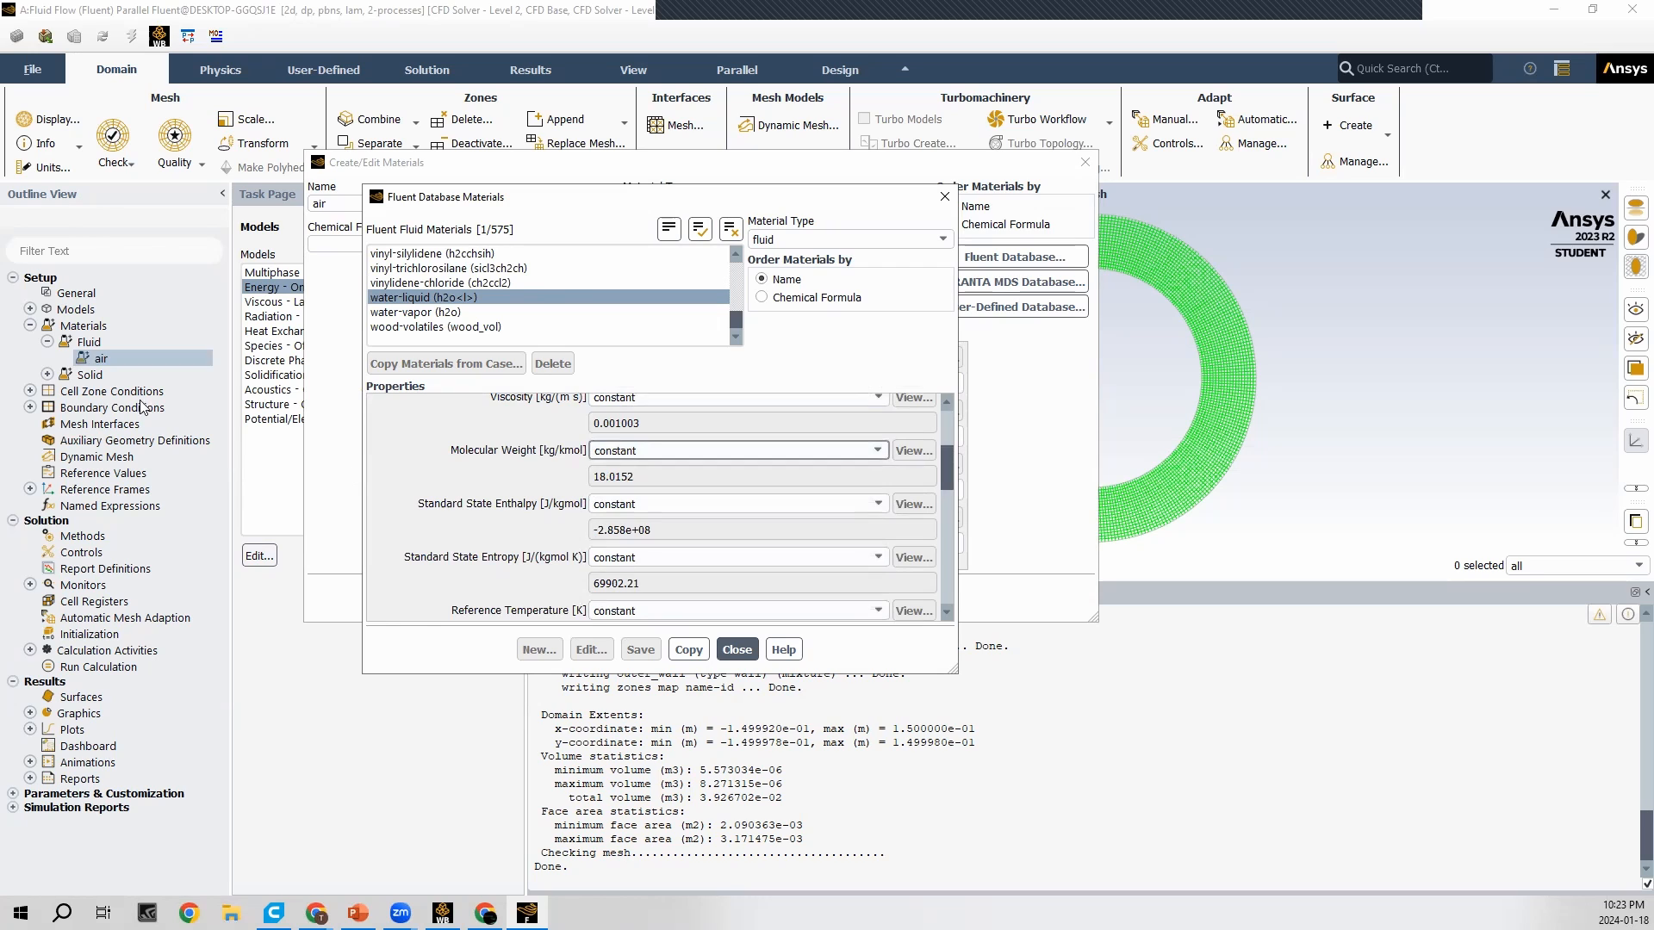
left_click(689, 650)
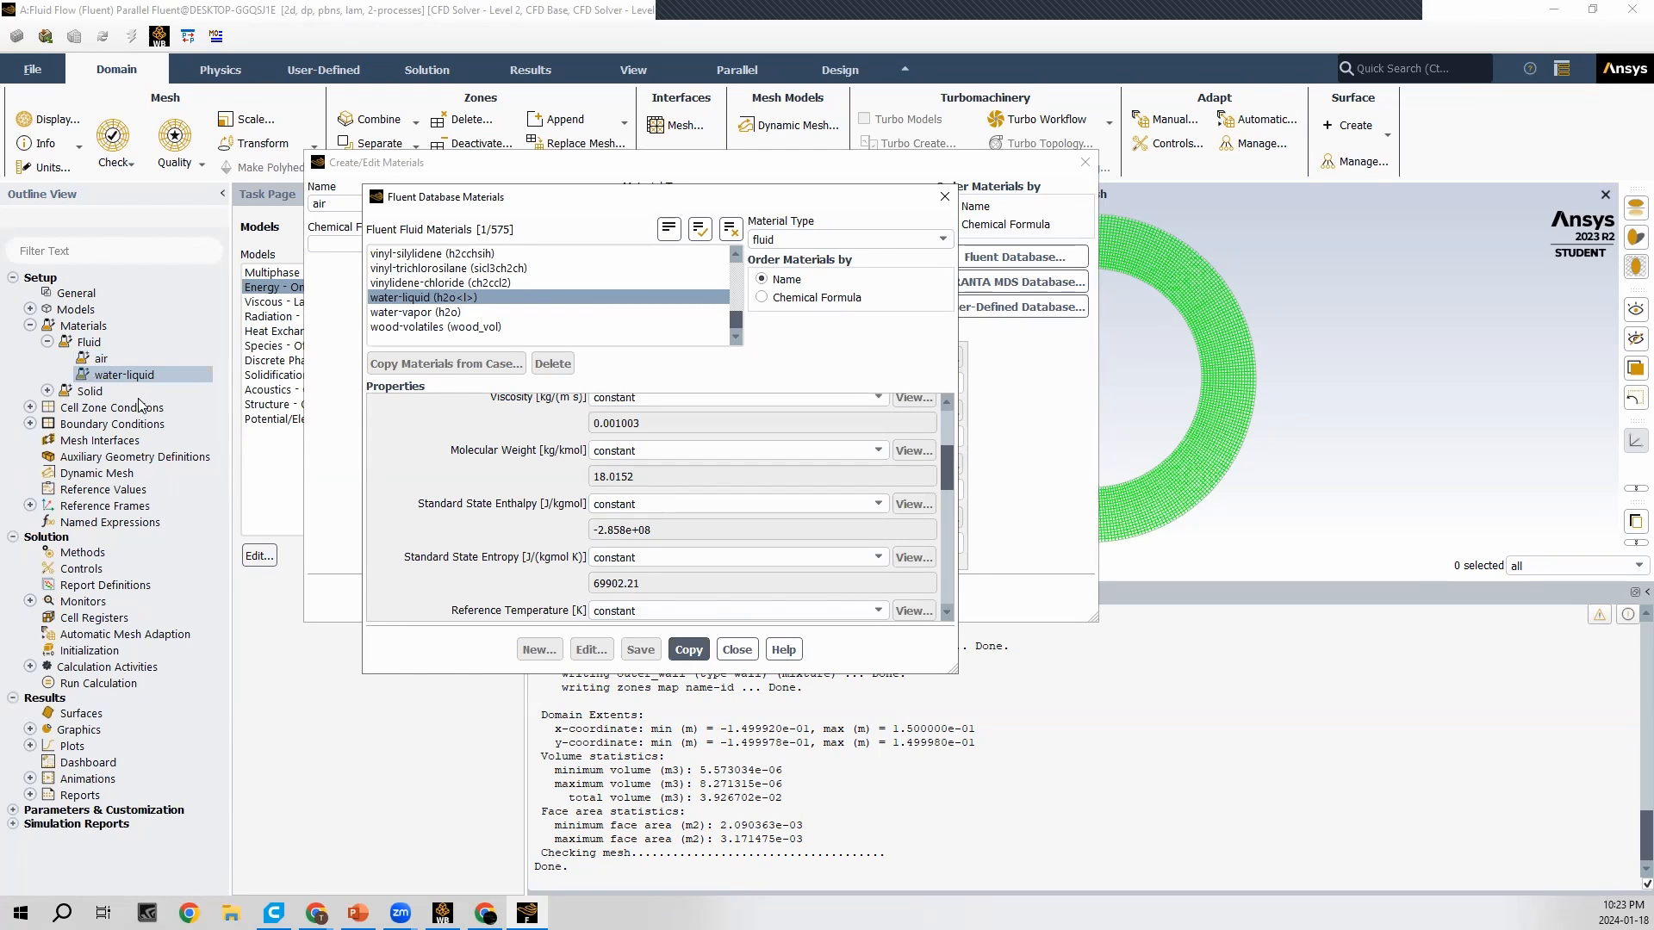
left_click(743, 649)
left_click(756, 600)
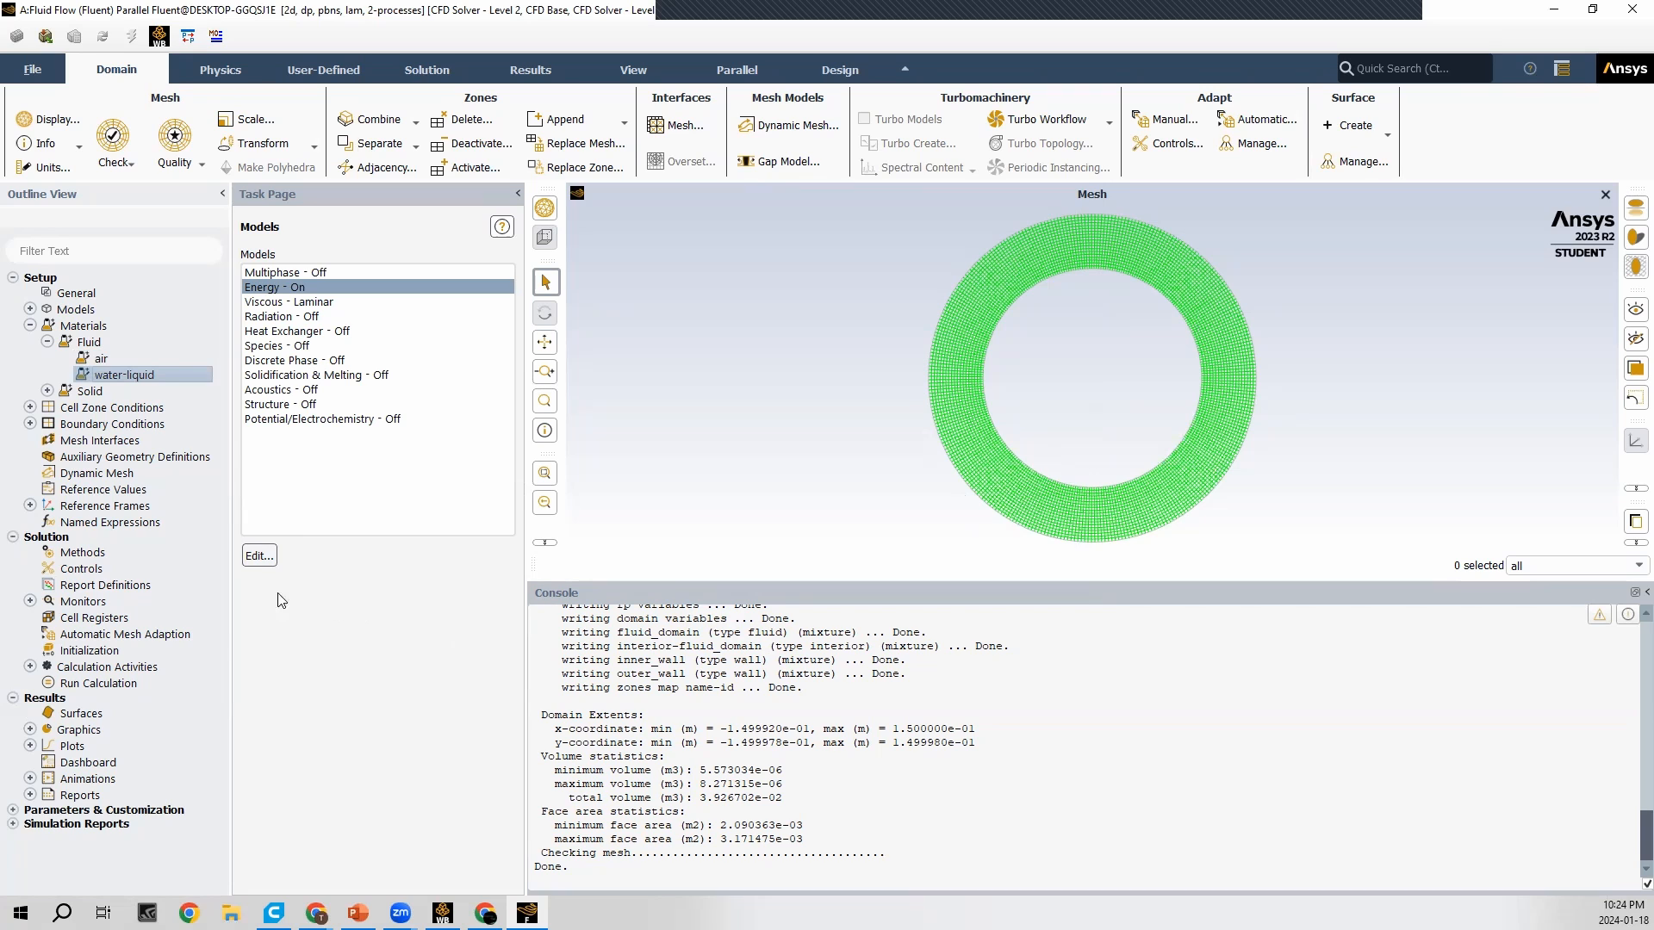
Step: Keep the fluid_domain cell zone as type fluid and assign water-liquid as its material
double_click(81, 409)
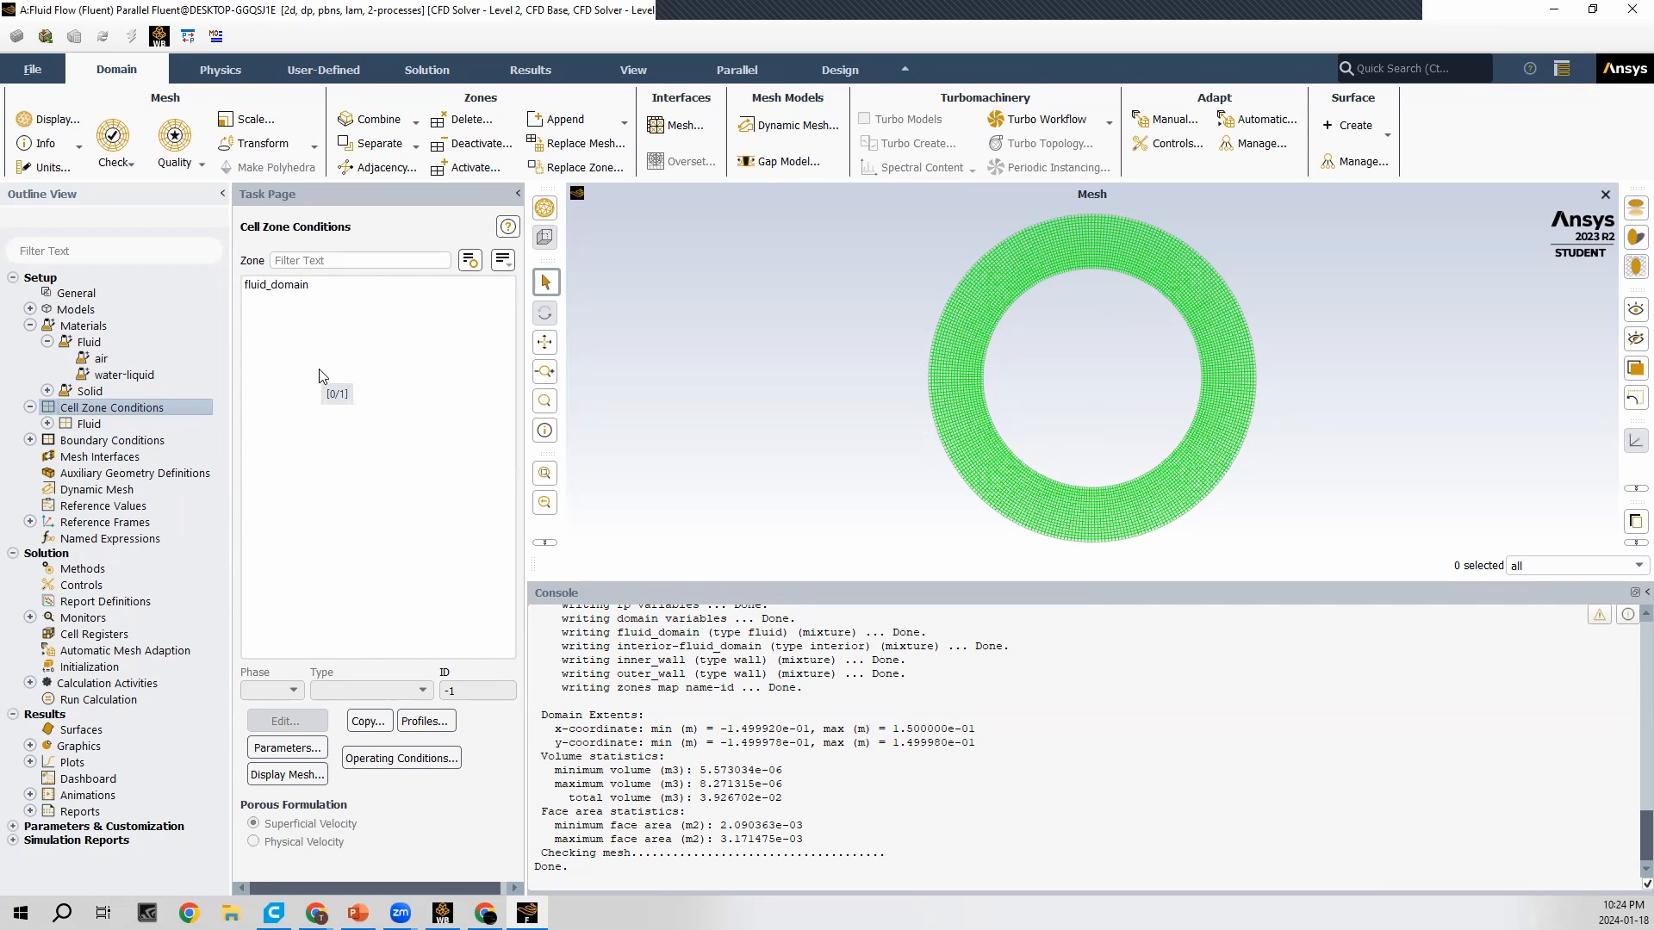
left_click(295, 288)
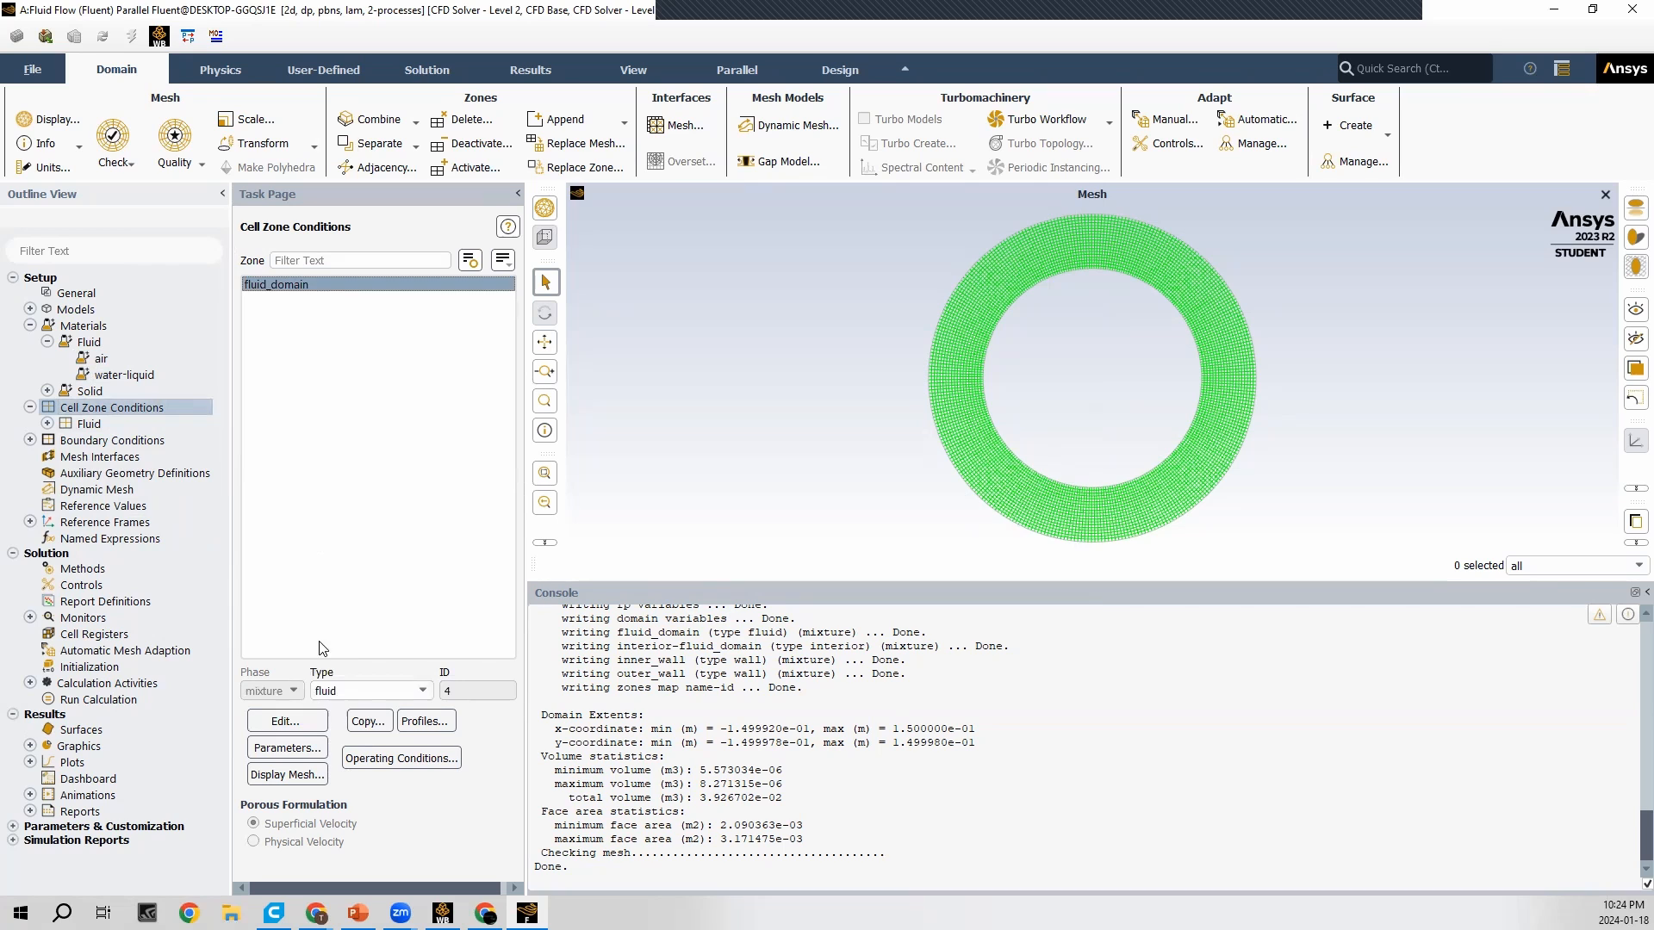
left_click(335, 690)
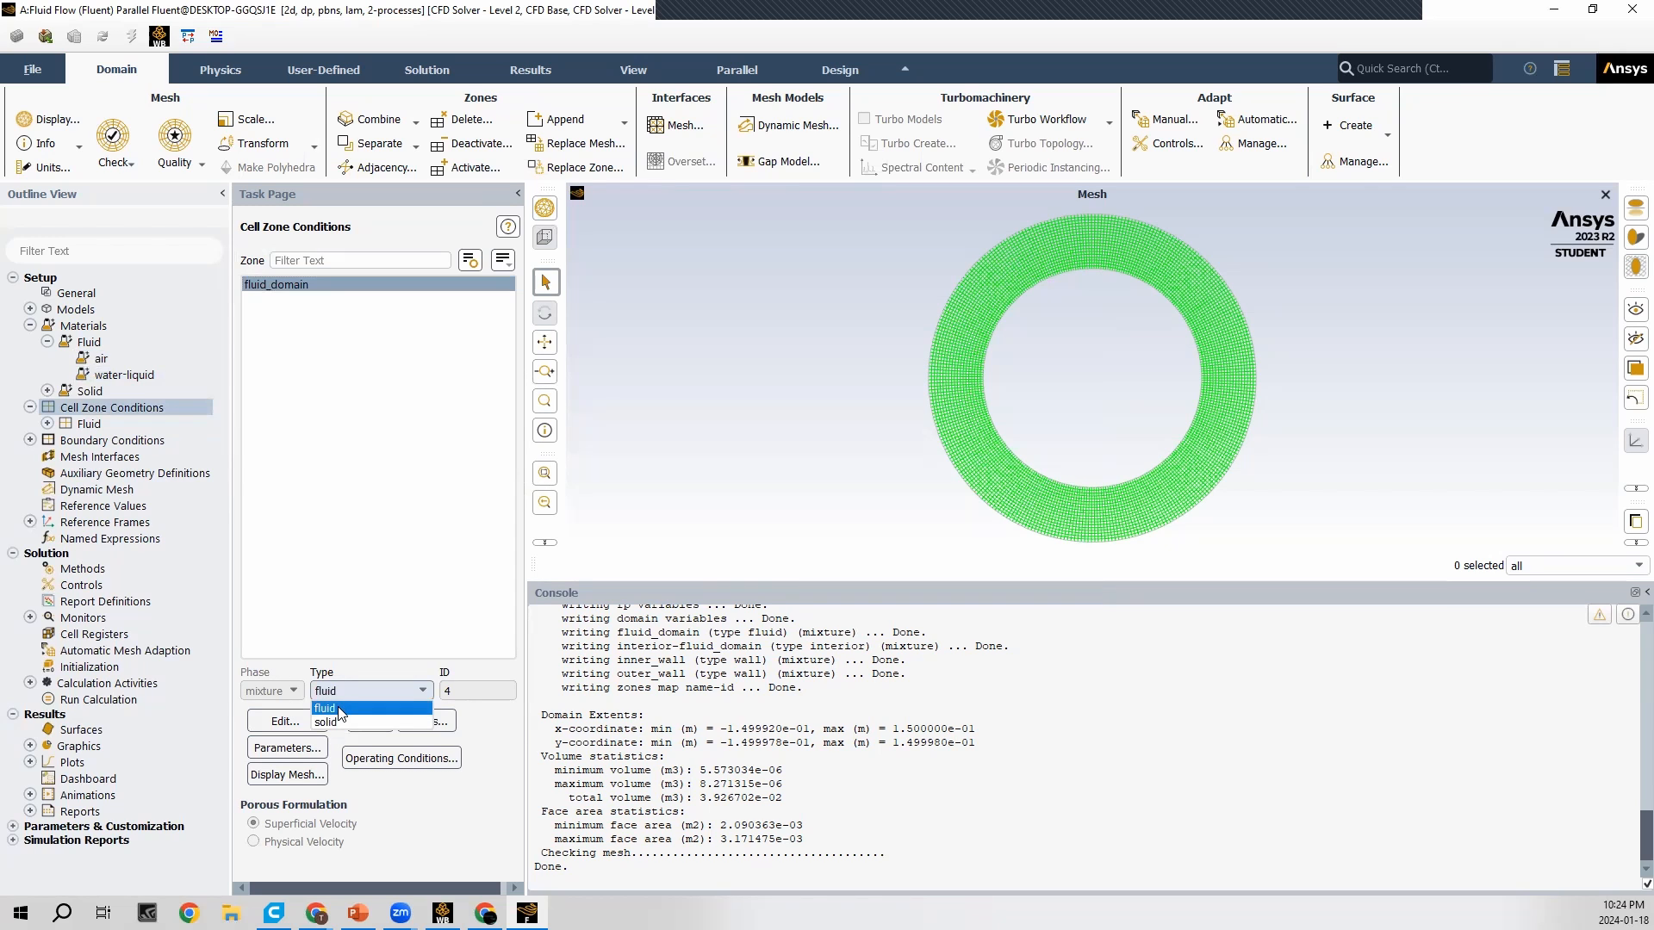
left_click(336, 708)
left_click(291, 721)
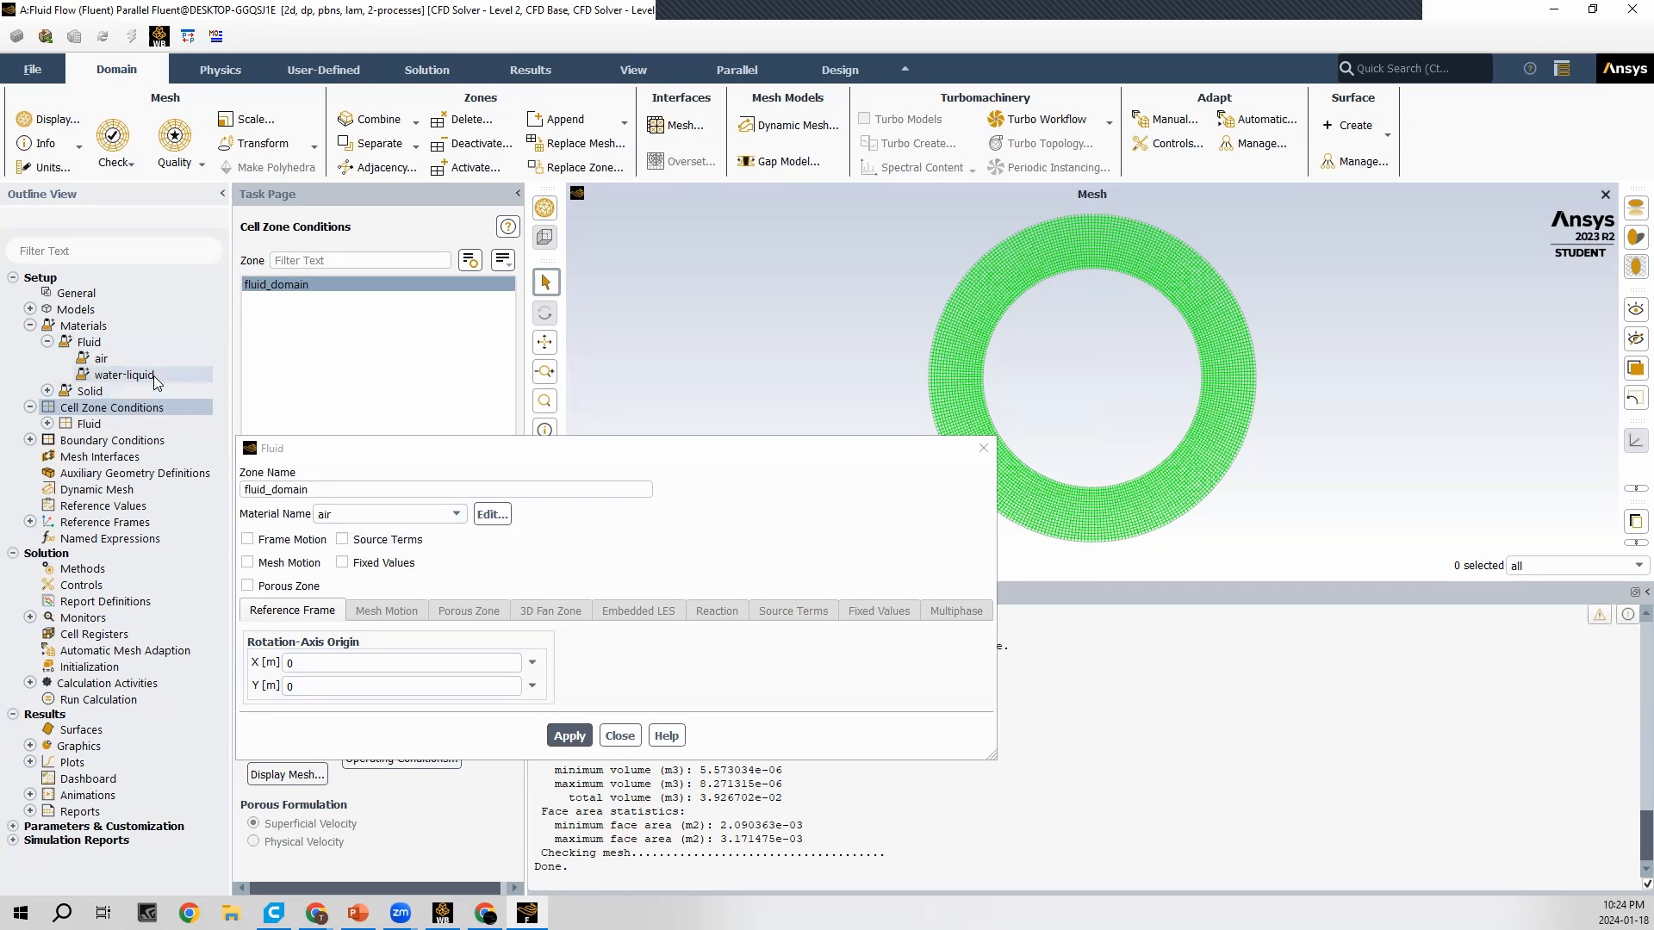
left_click(444, 514)
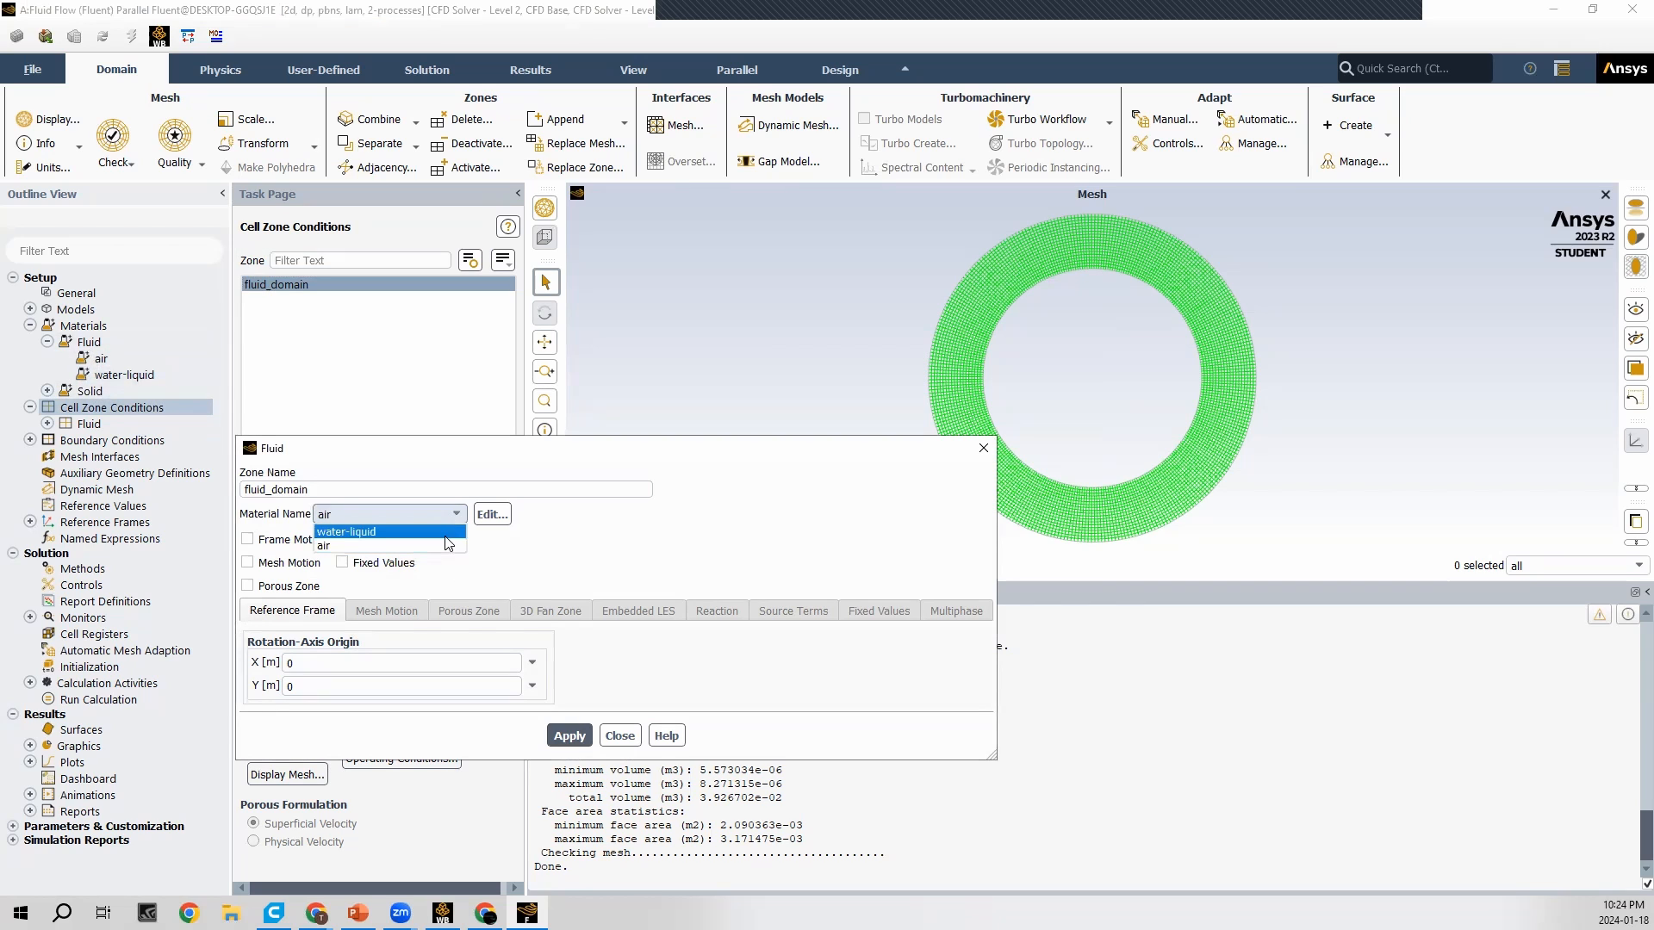
left_click(445, 535)
left_click(573, 735)
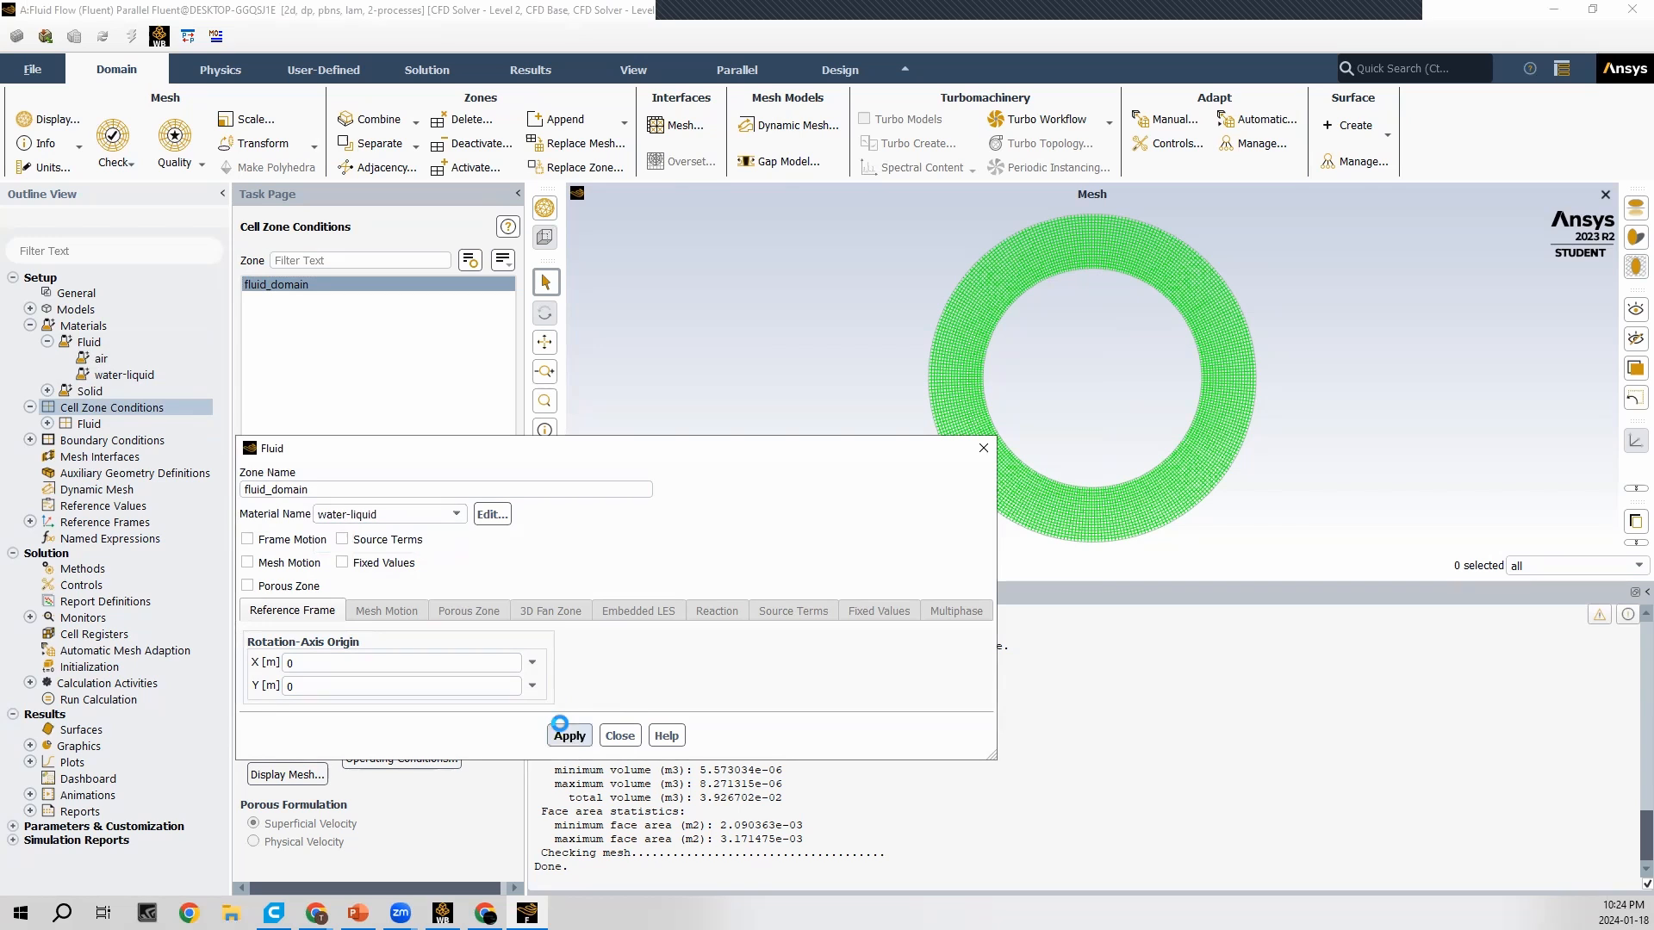
left_click(620, 734)
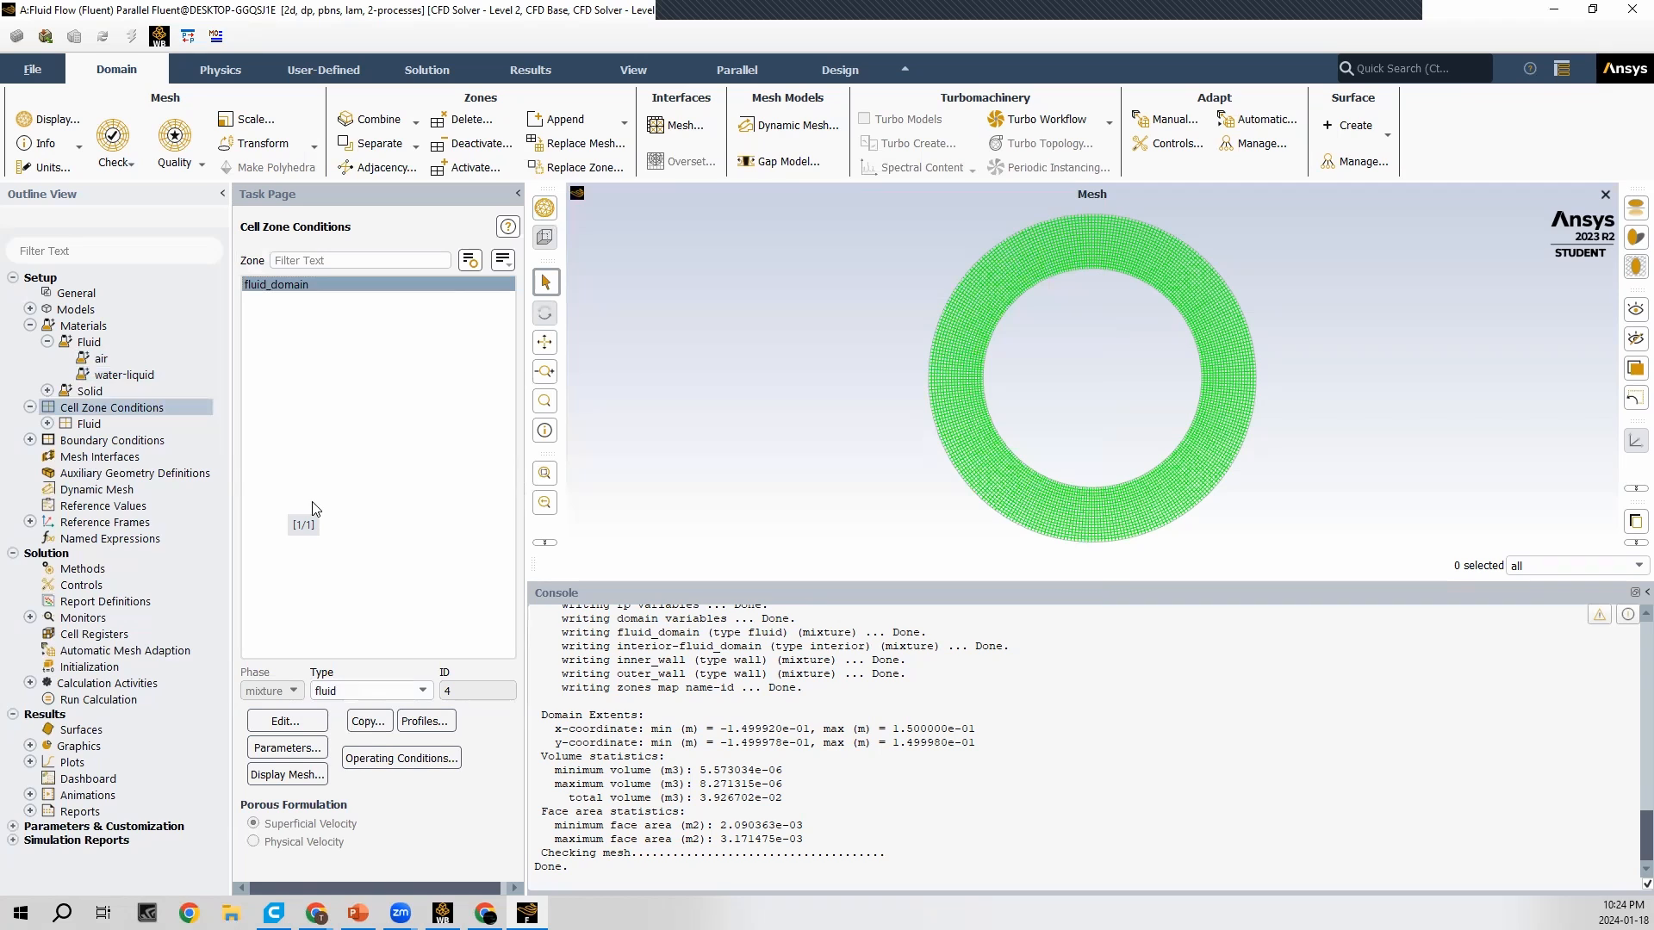
Step: Select the inner_wall zone in the boundary conditions and choose wall as its type
double_click(73, 440)
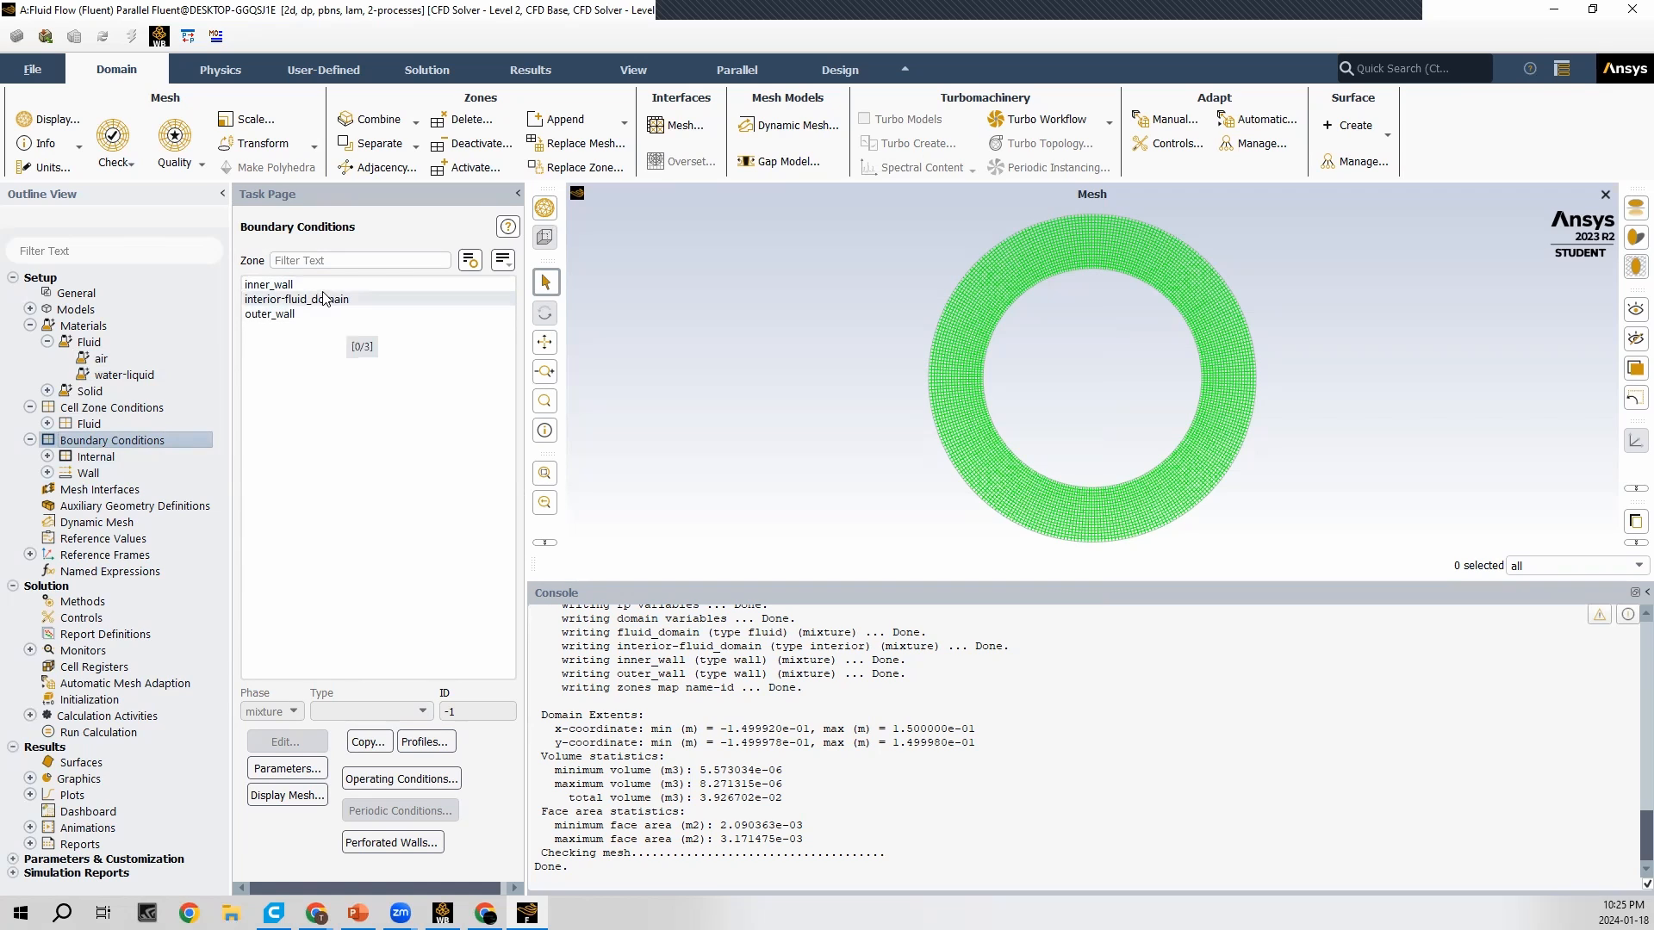
left_click(274, 284)
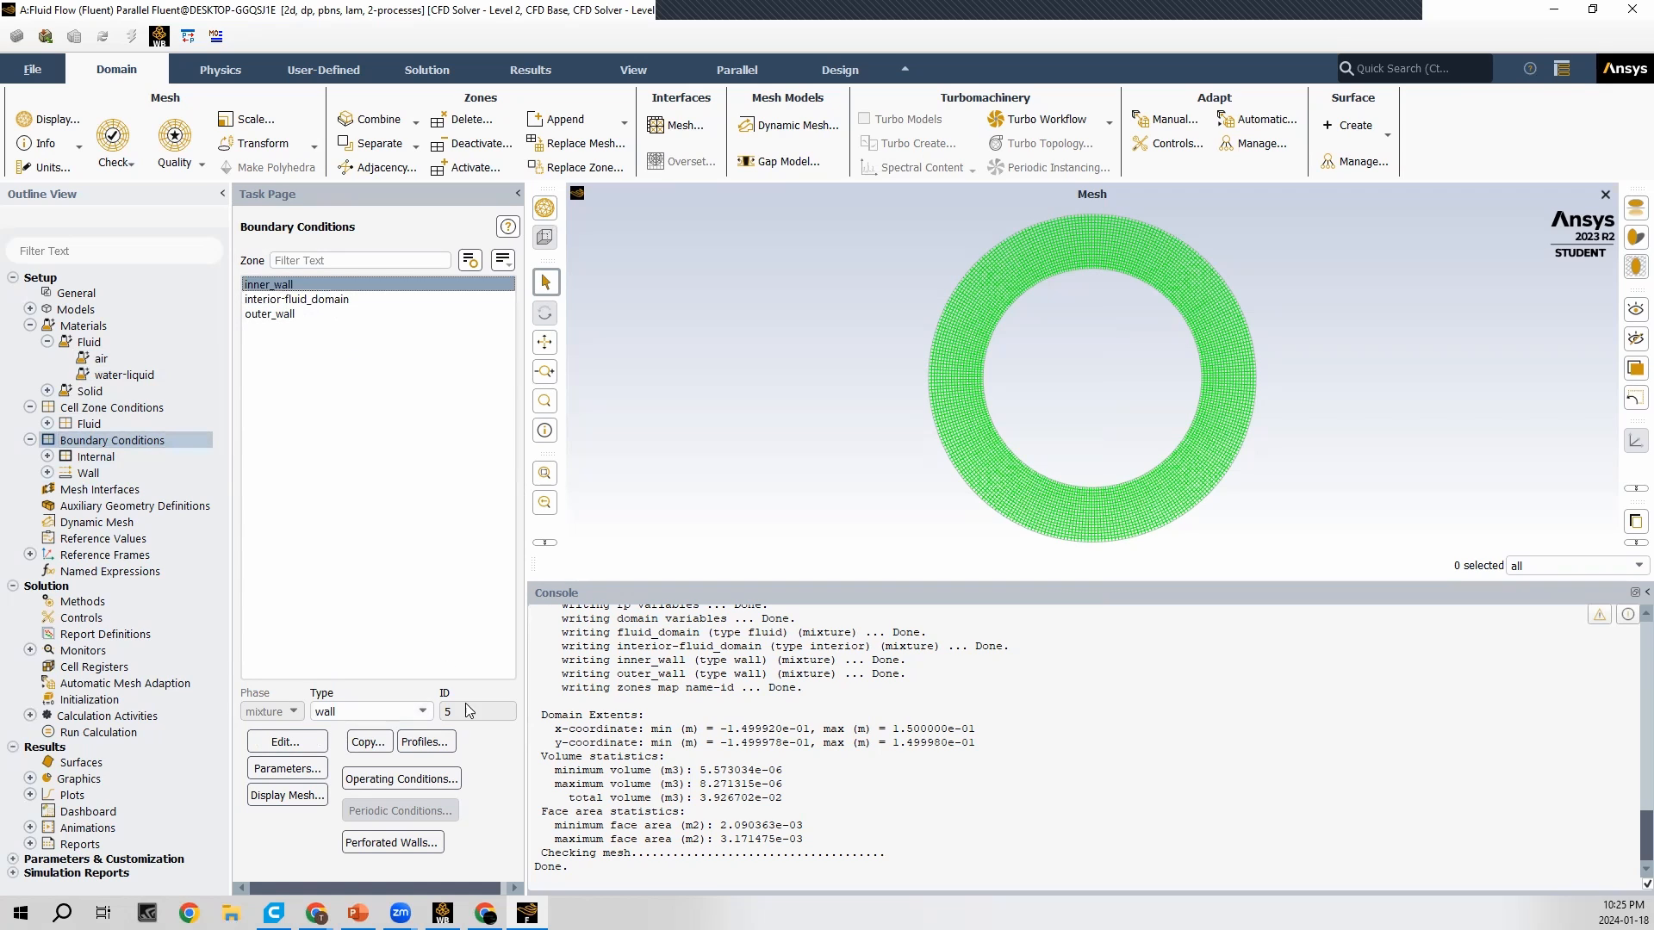
left_click(327, 714)
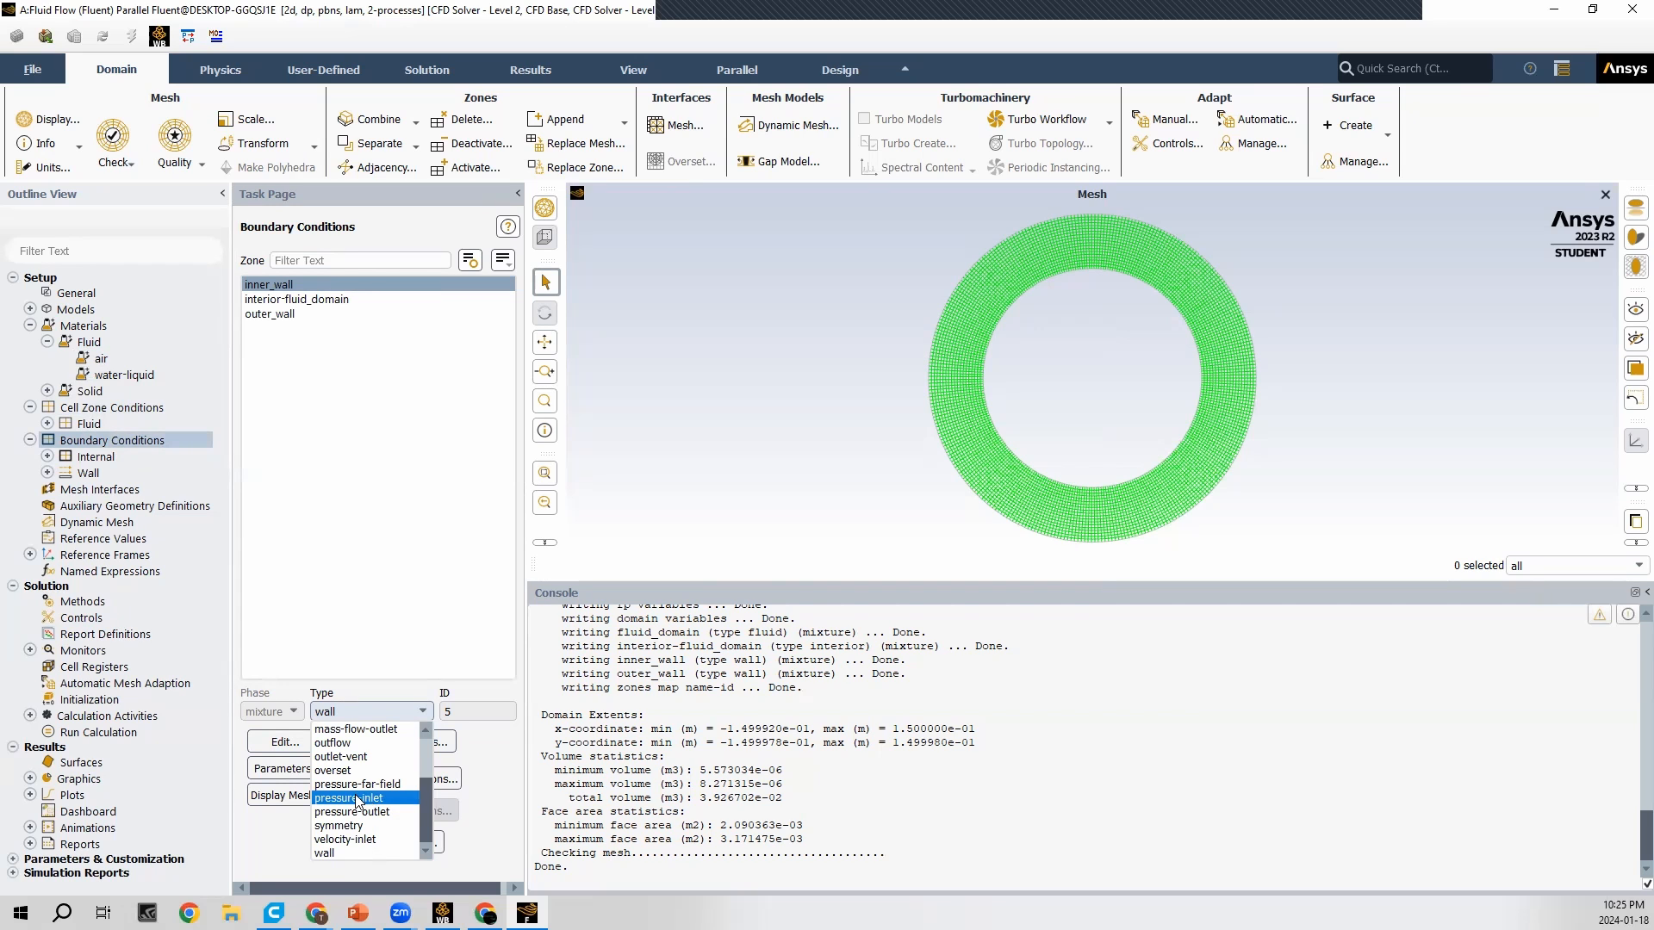
left_click(340, 854)
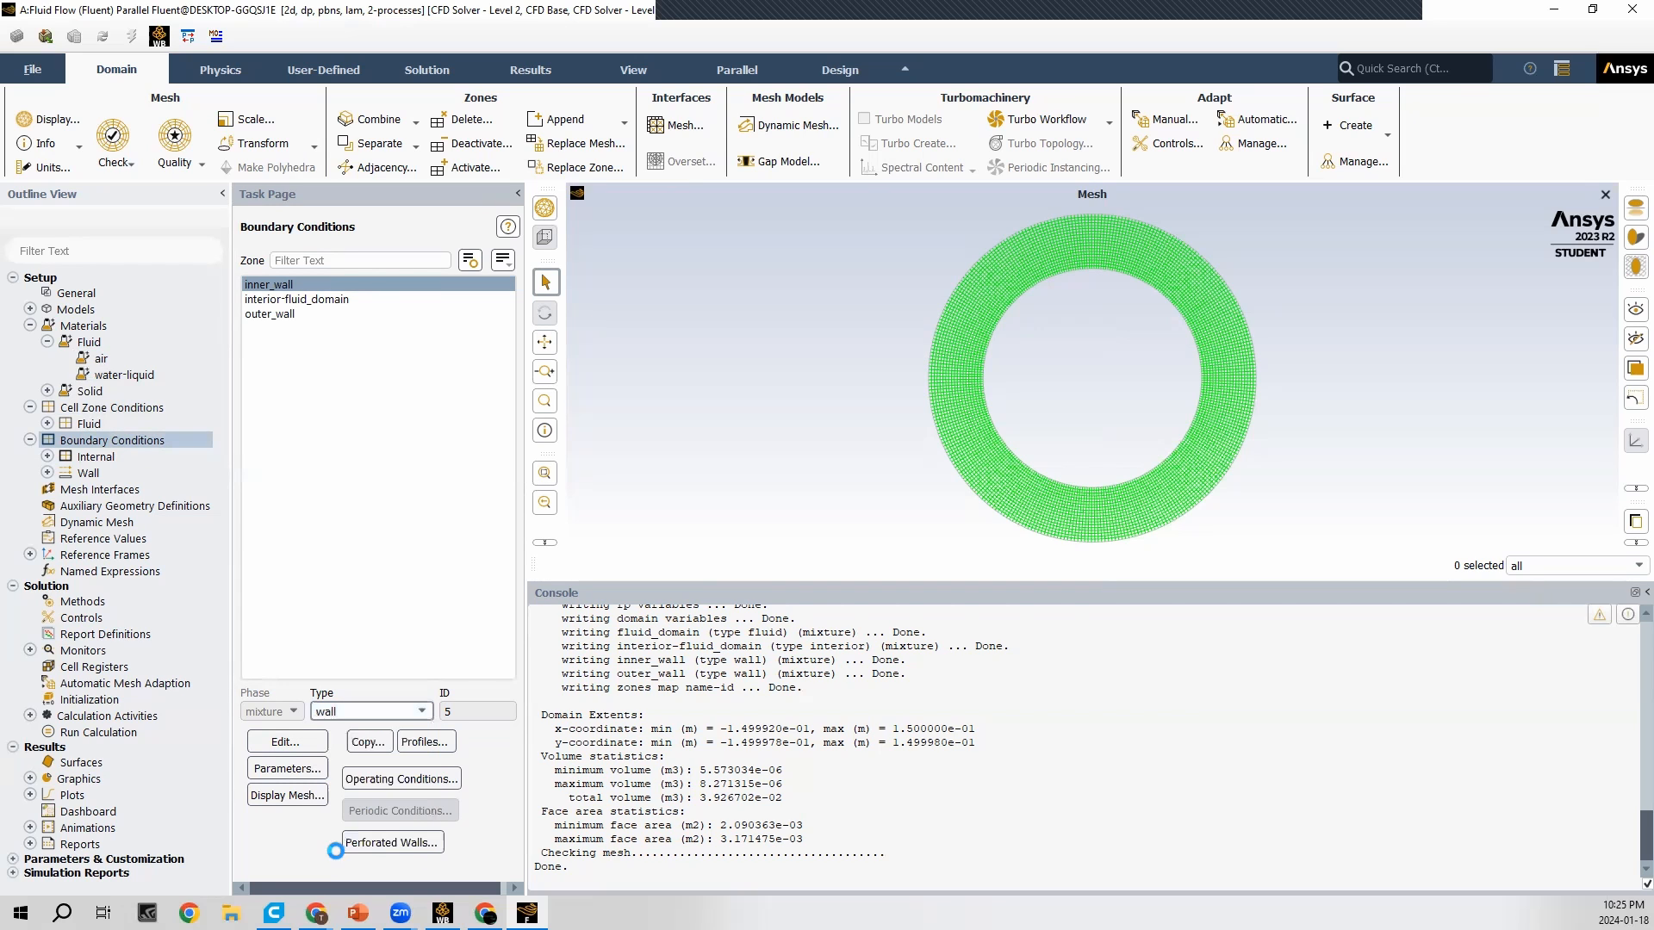
Step: Make the inner_wall boundary a moving wall with rotational motion relative to the adjacent cell zone at 50 rad/s
left_click(293, 742)
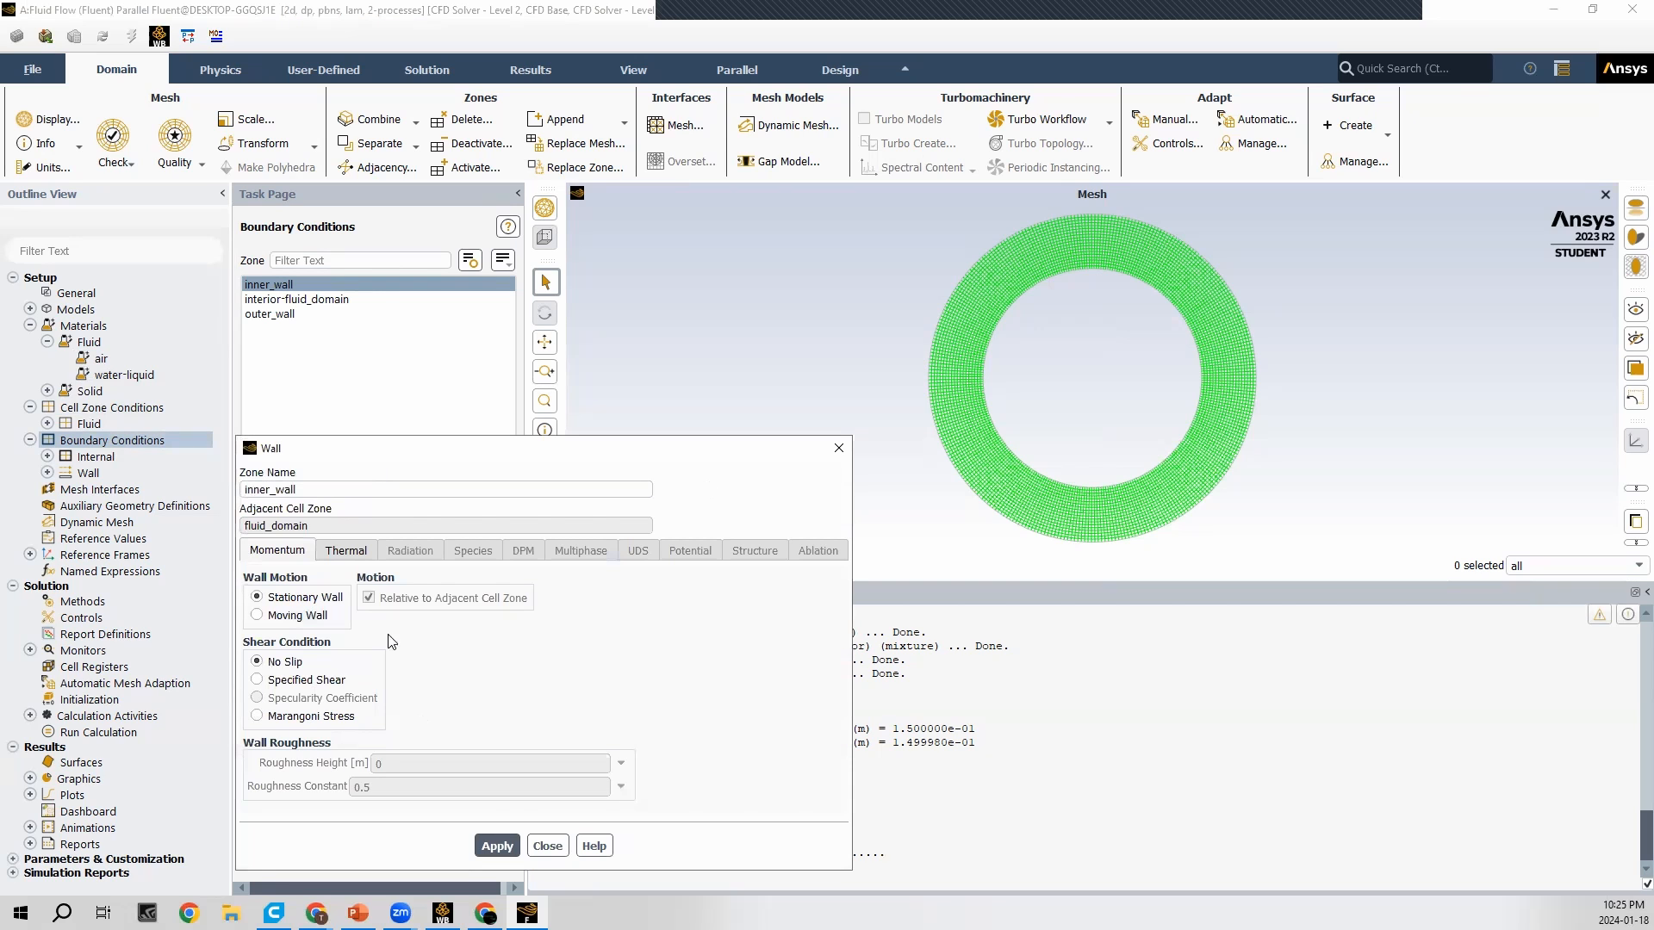
left_click(293, 616)
key("Escape")
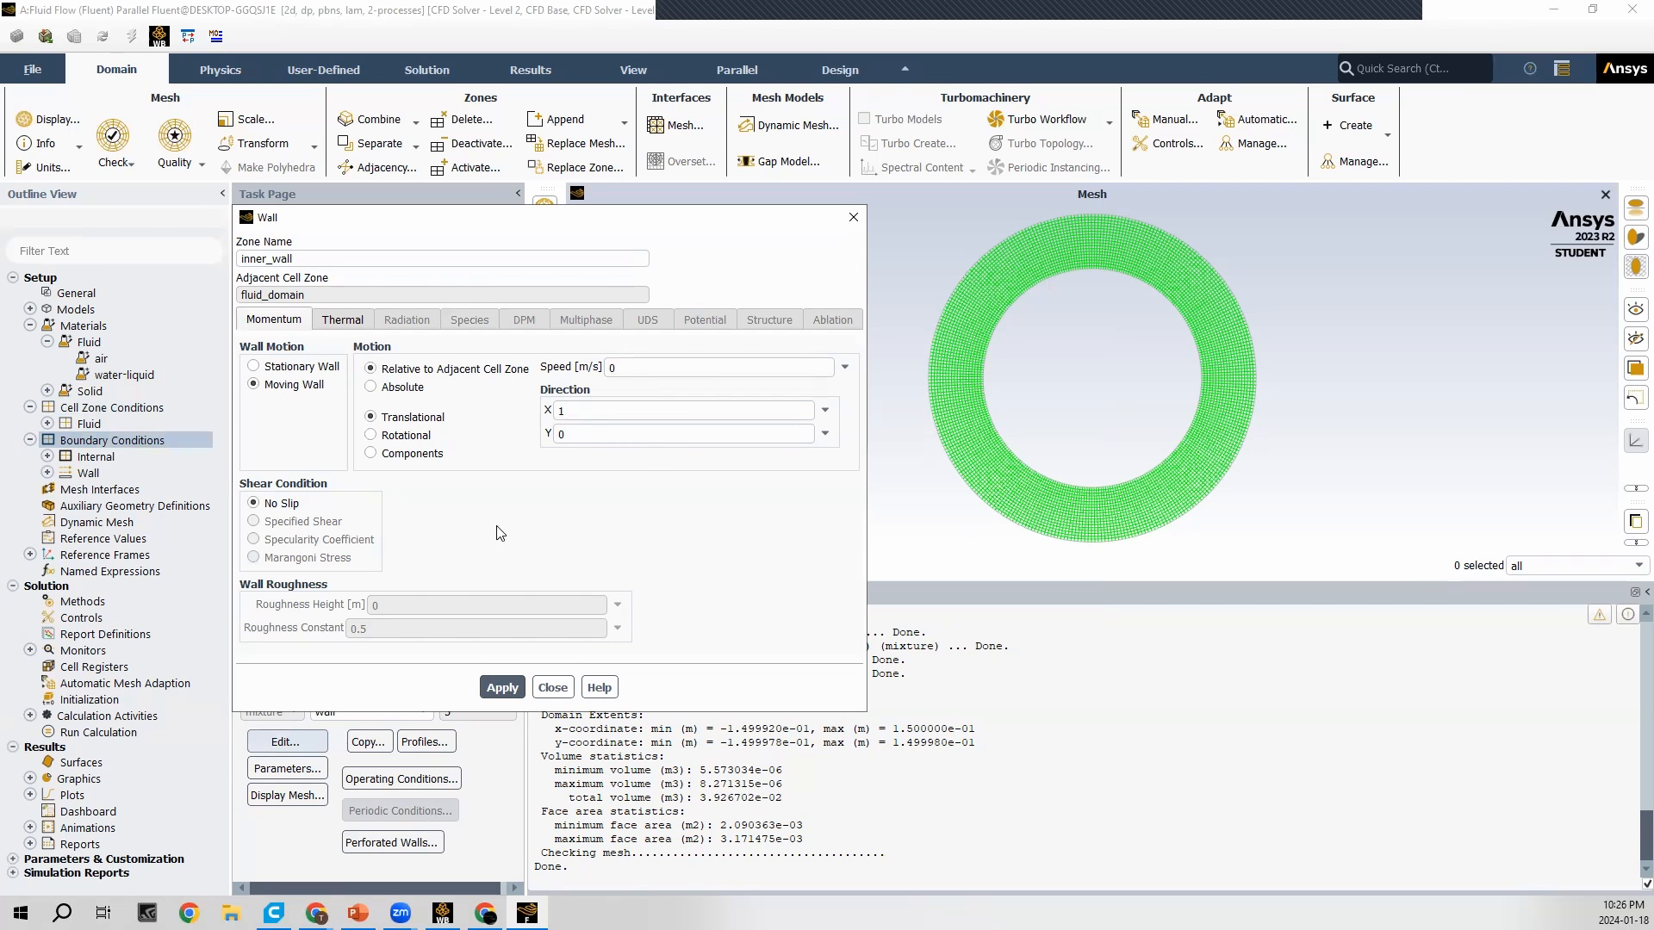
left_click(383, 438)
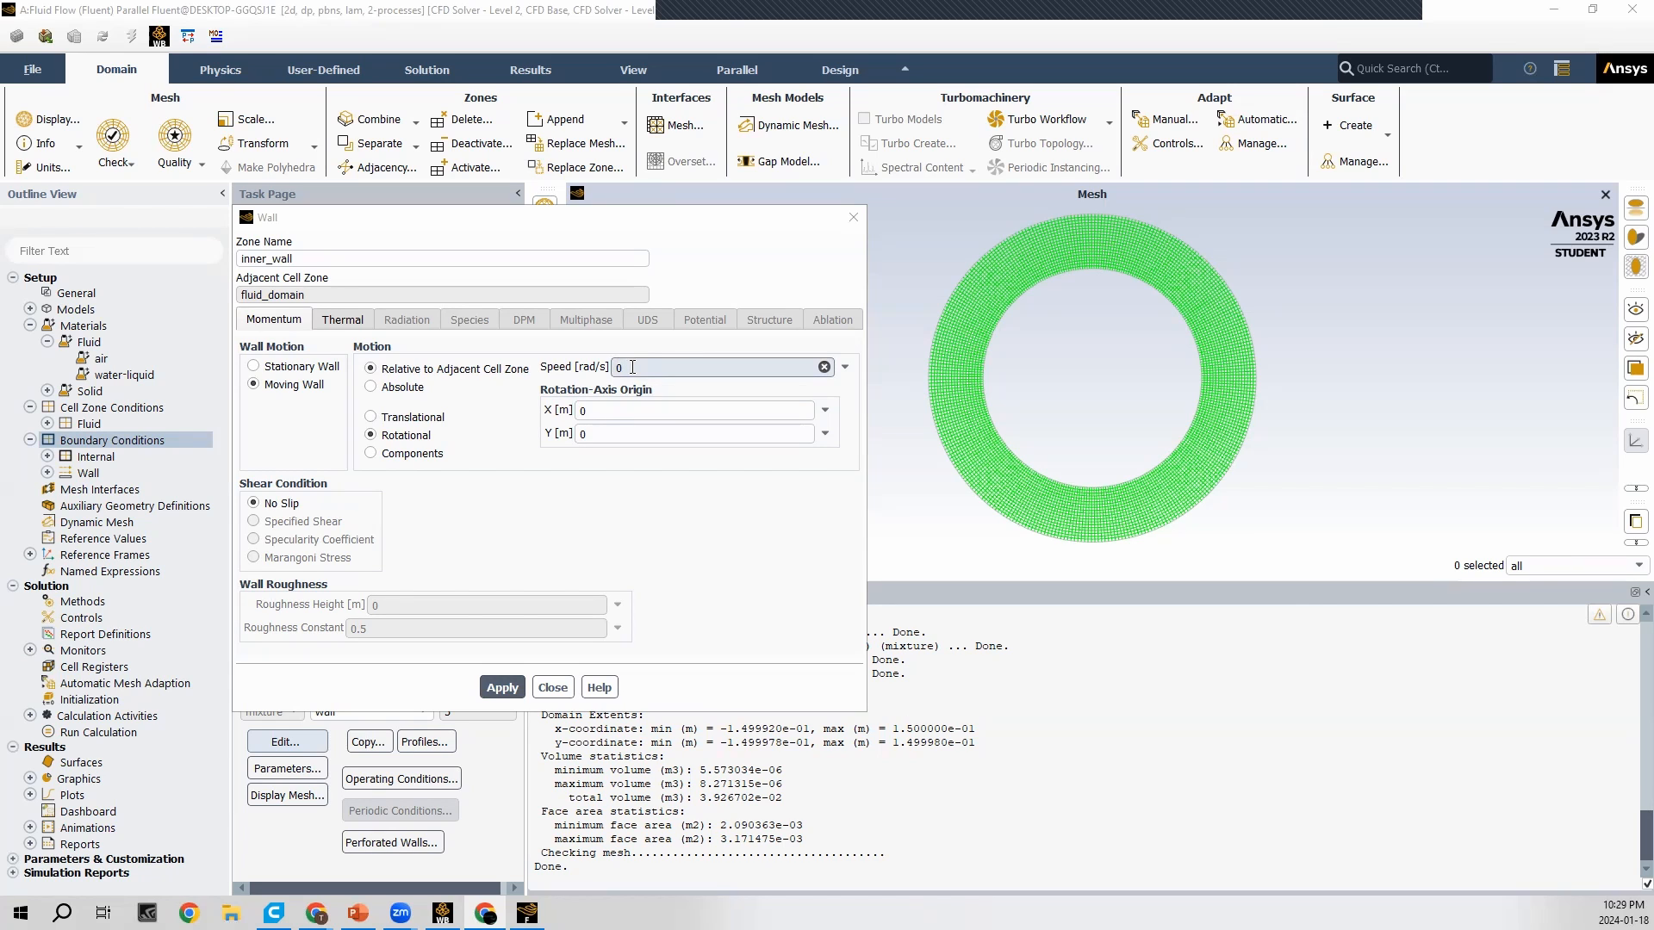
left_click_drag(629, 367, 595, 374)
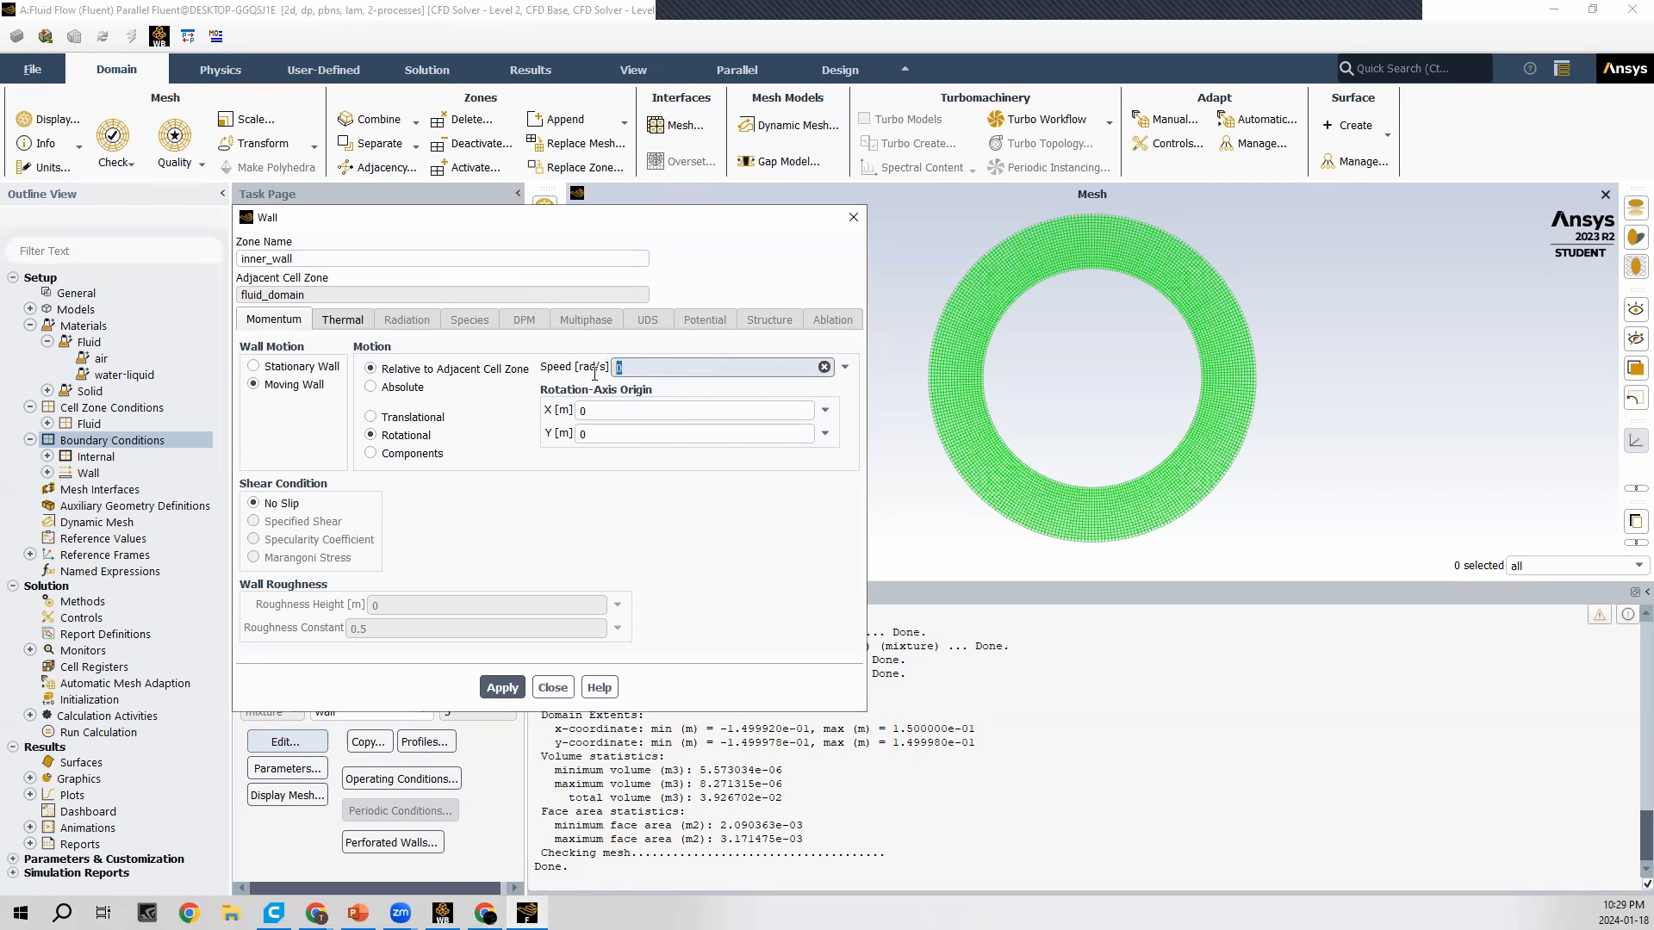
type("50")
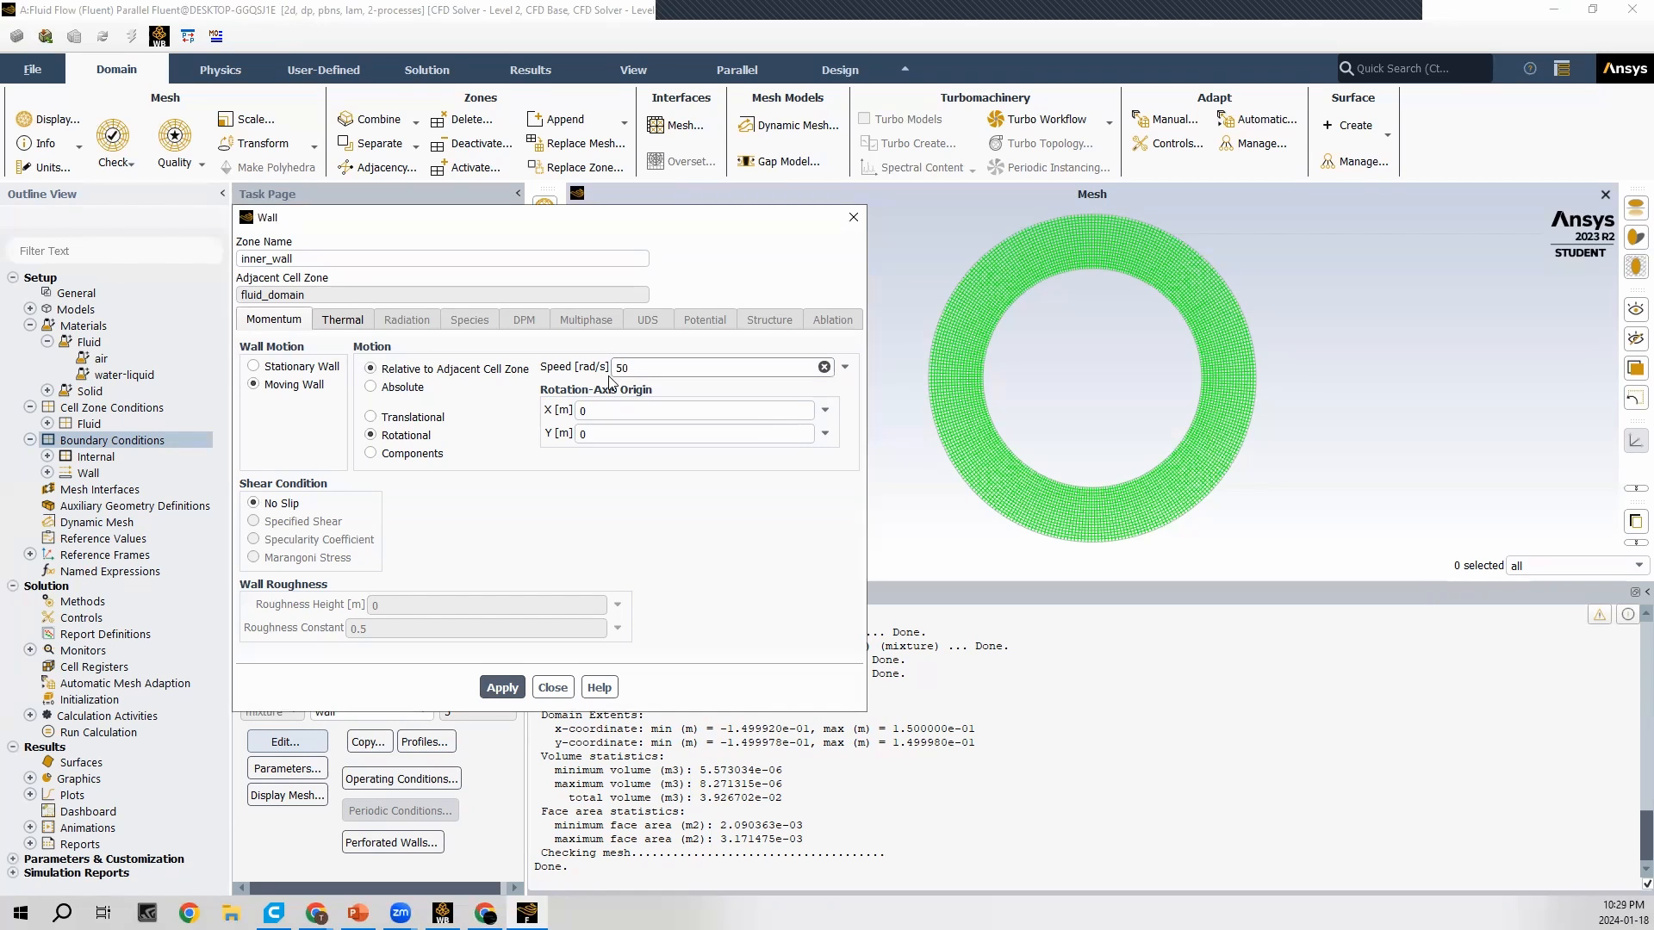
Step: Give inner_wall a fixed-temperature thermal condition of 310 K with 0.001 m wall thickness, and apply the wall settings
left_click(345, 324)
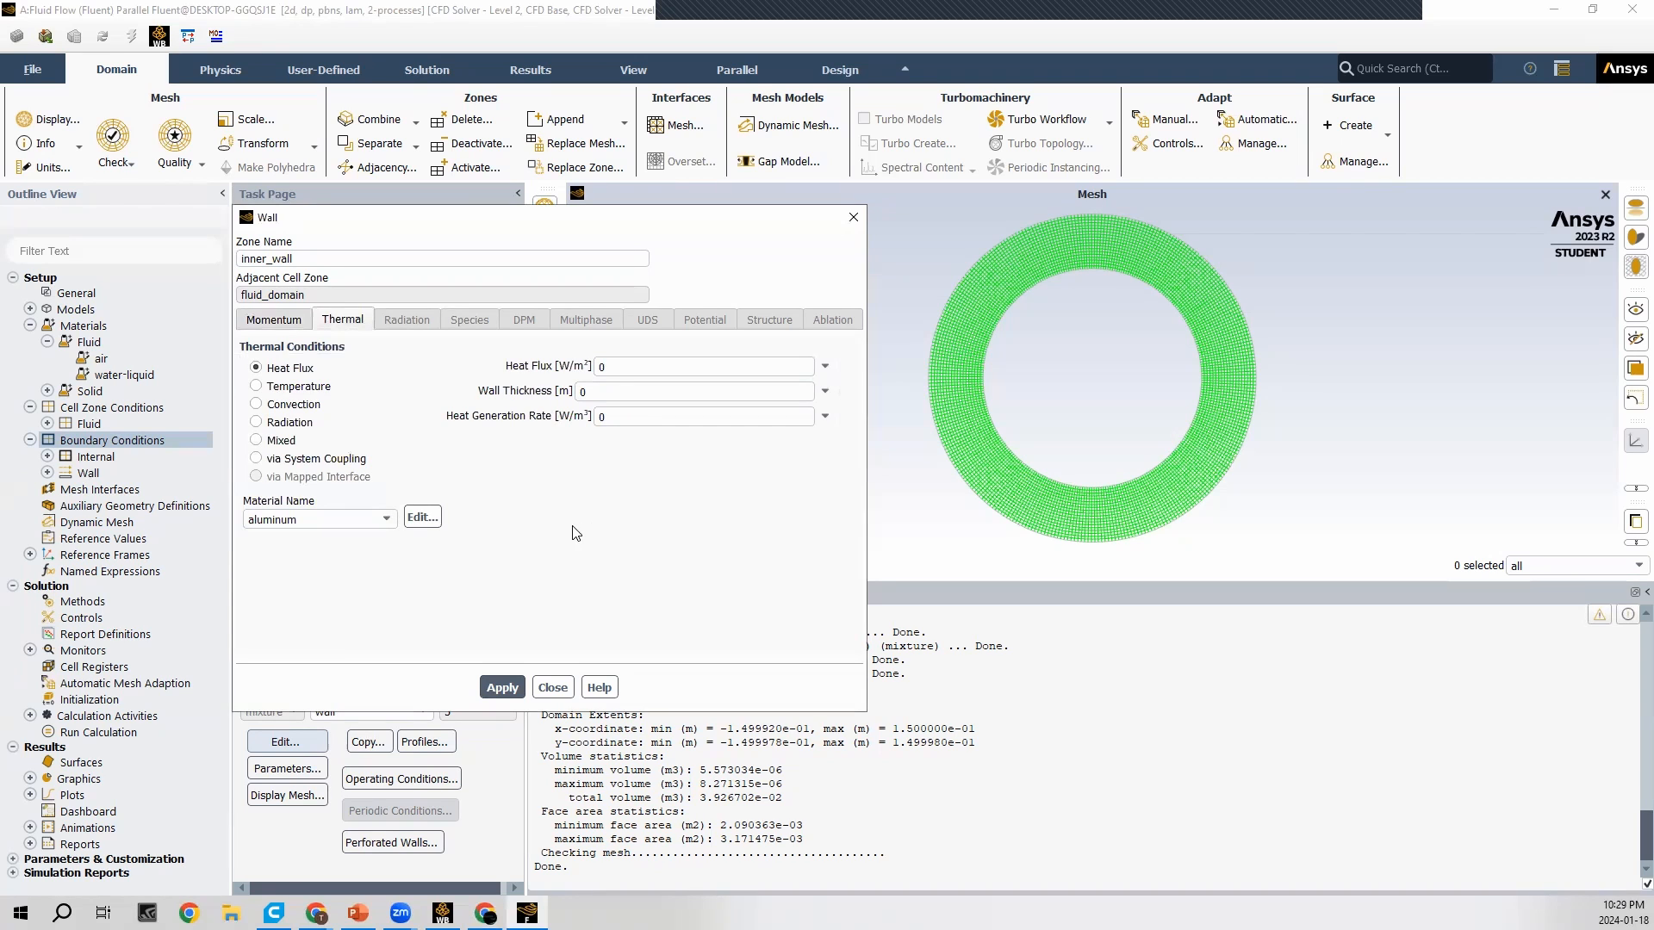
left_click(257, 386)
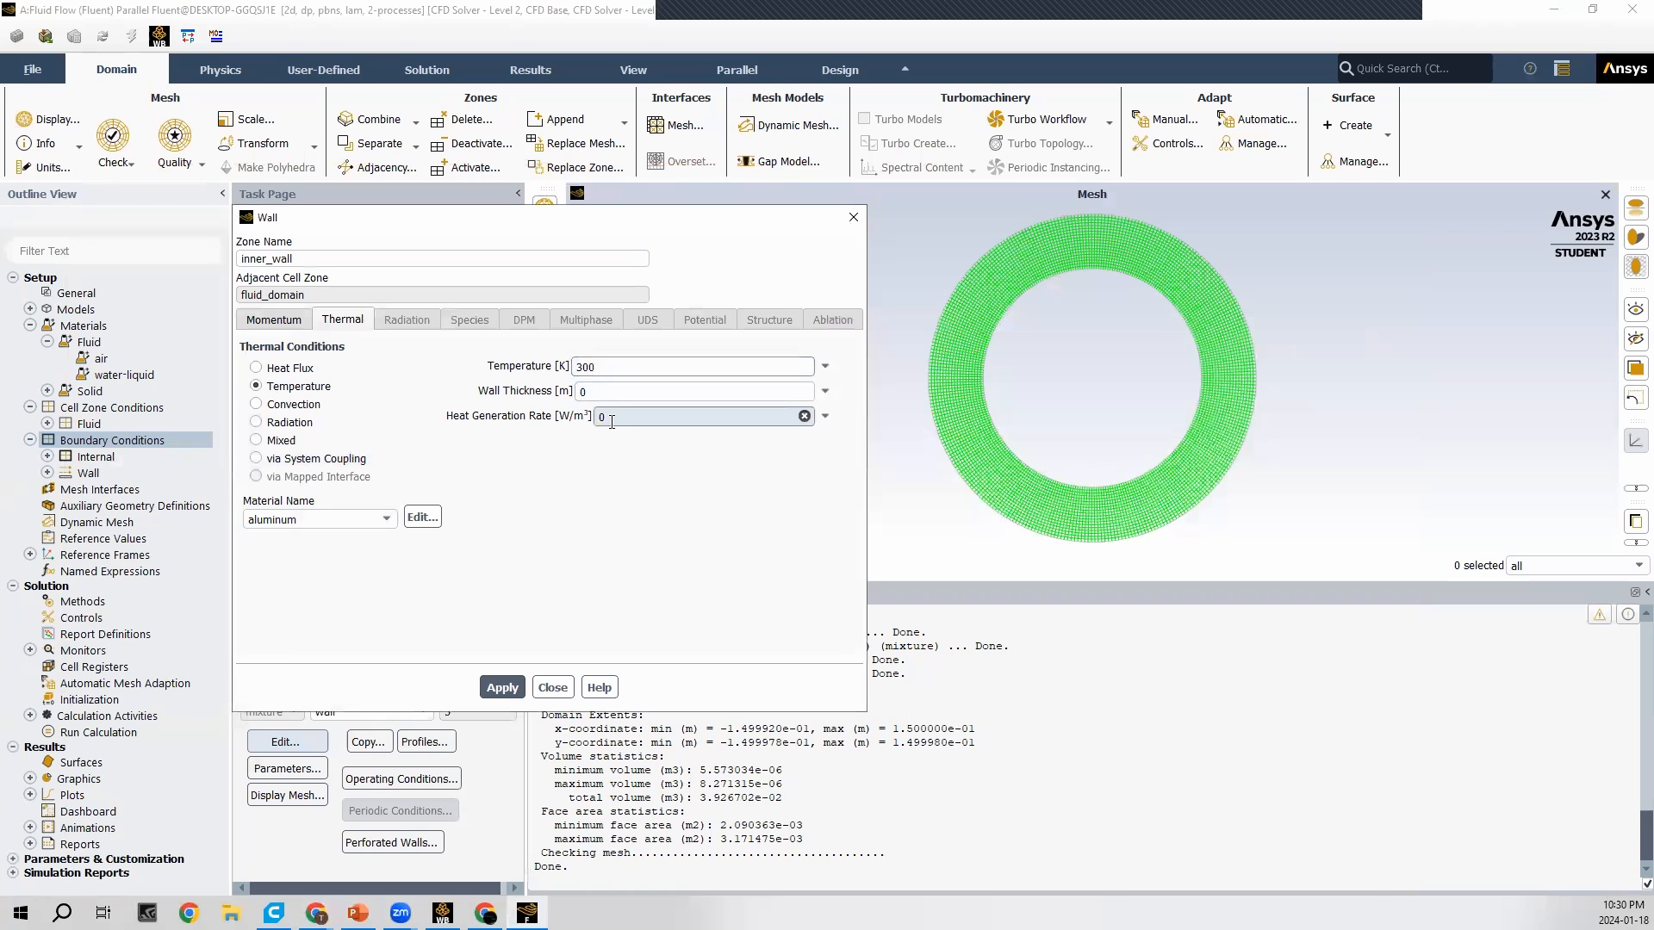
type("1")
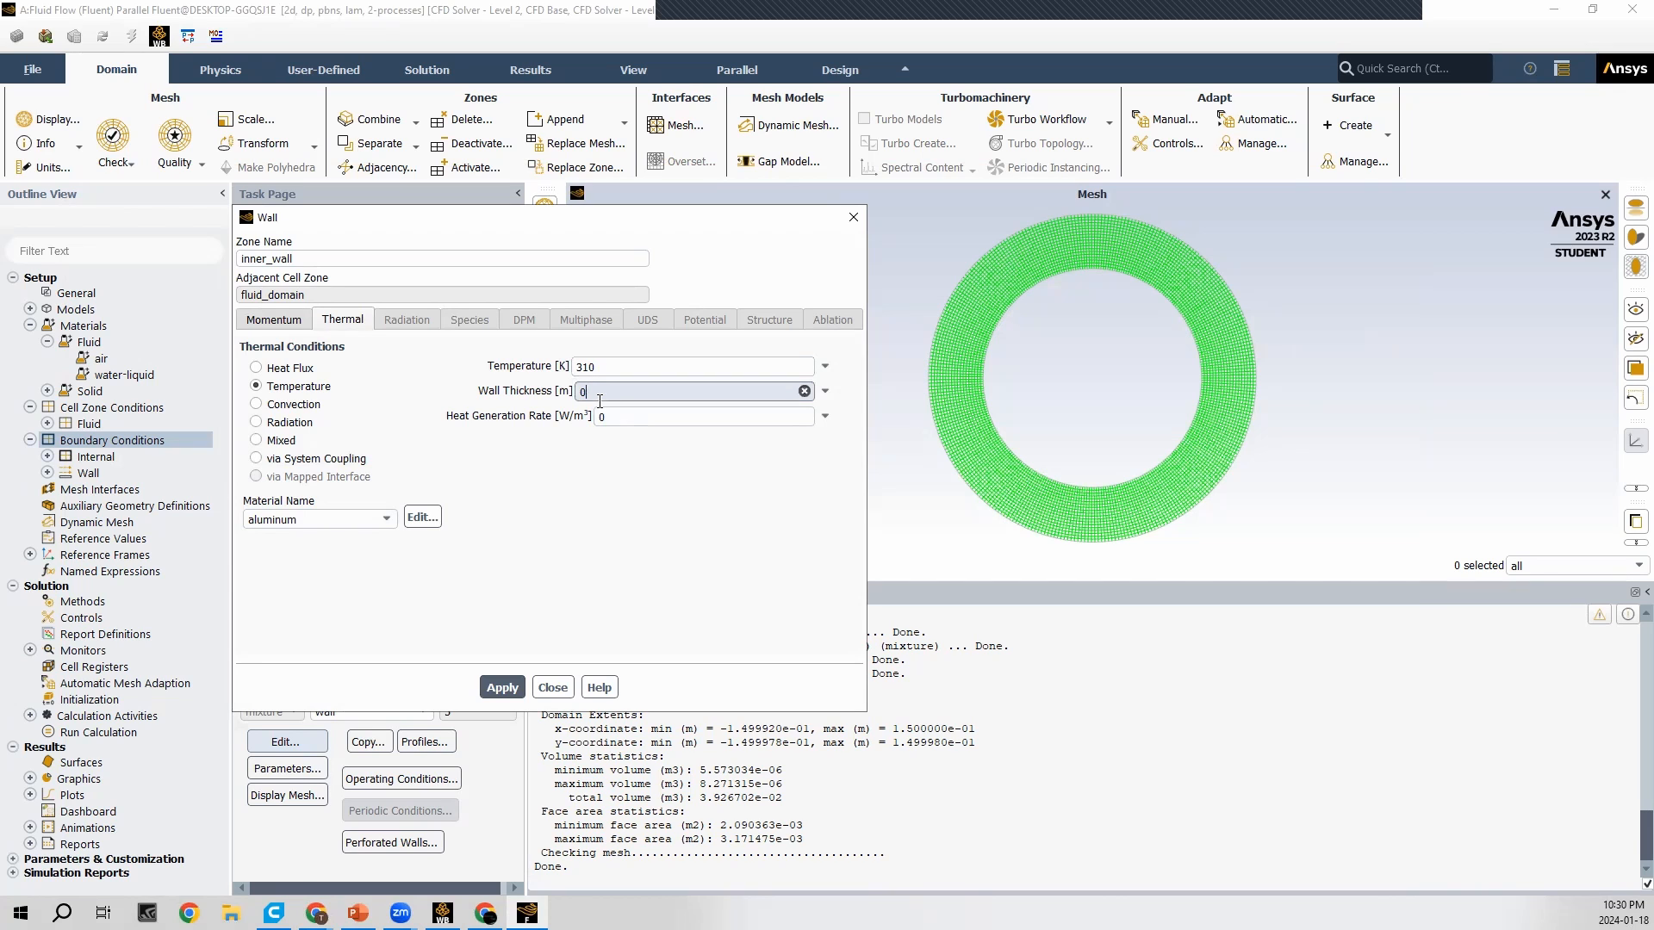
left_click(600, 401)
type(".001")
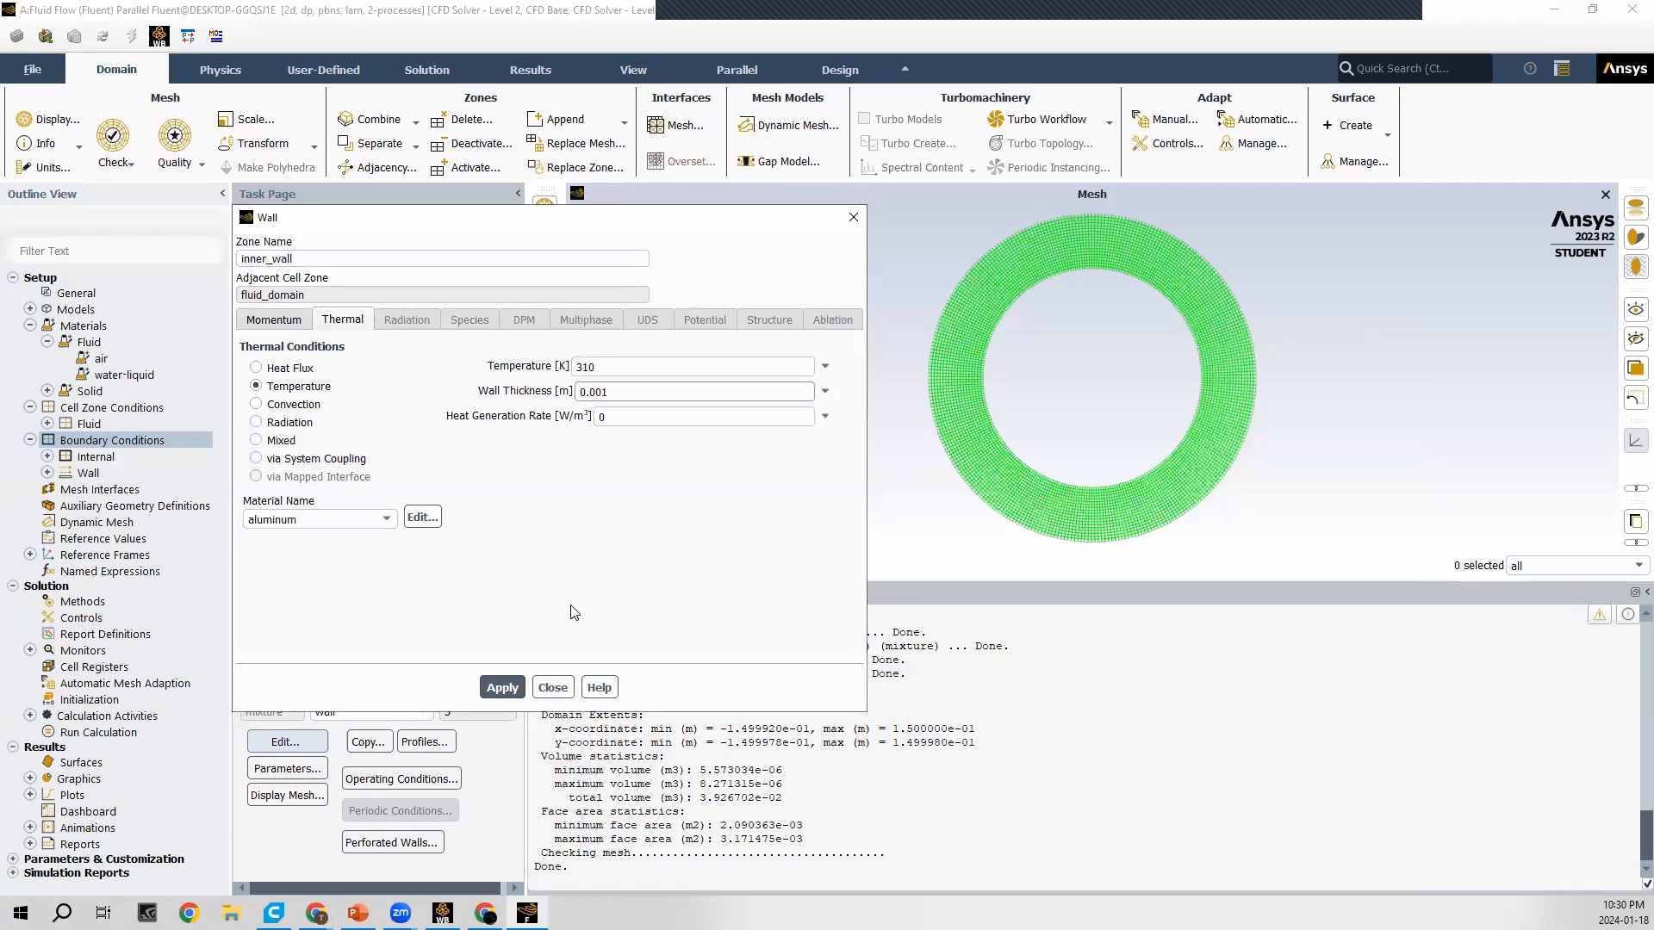
left_click(509, 689)
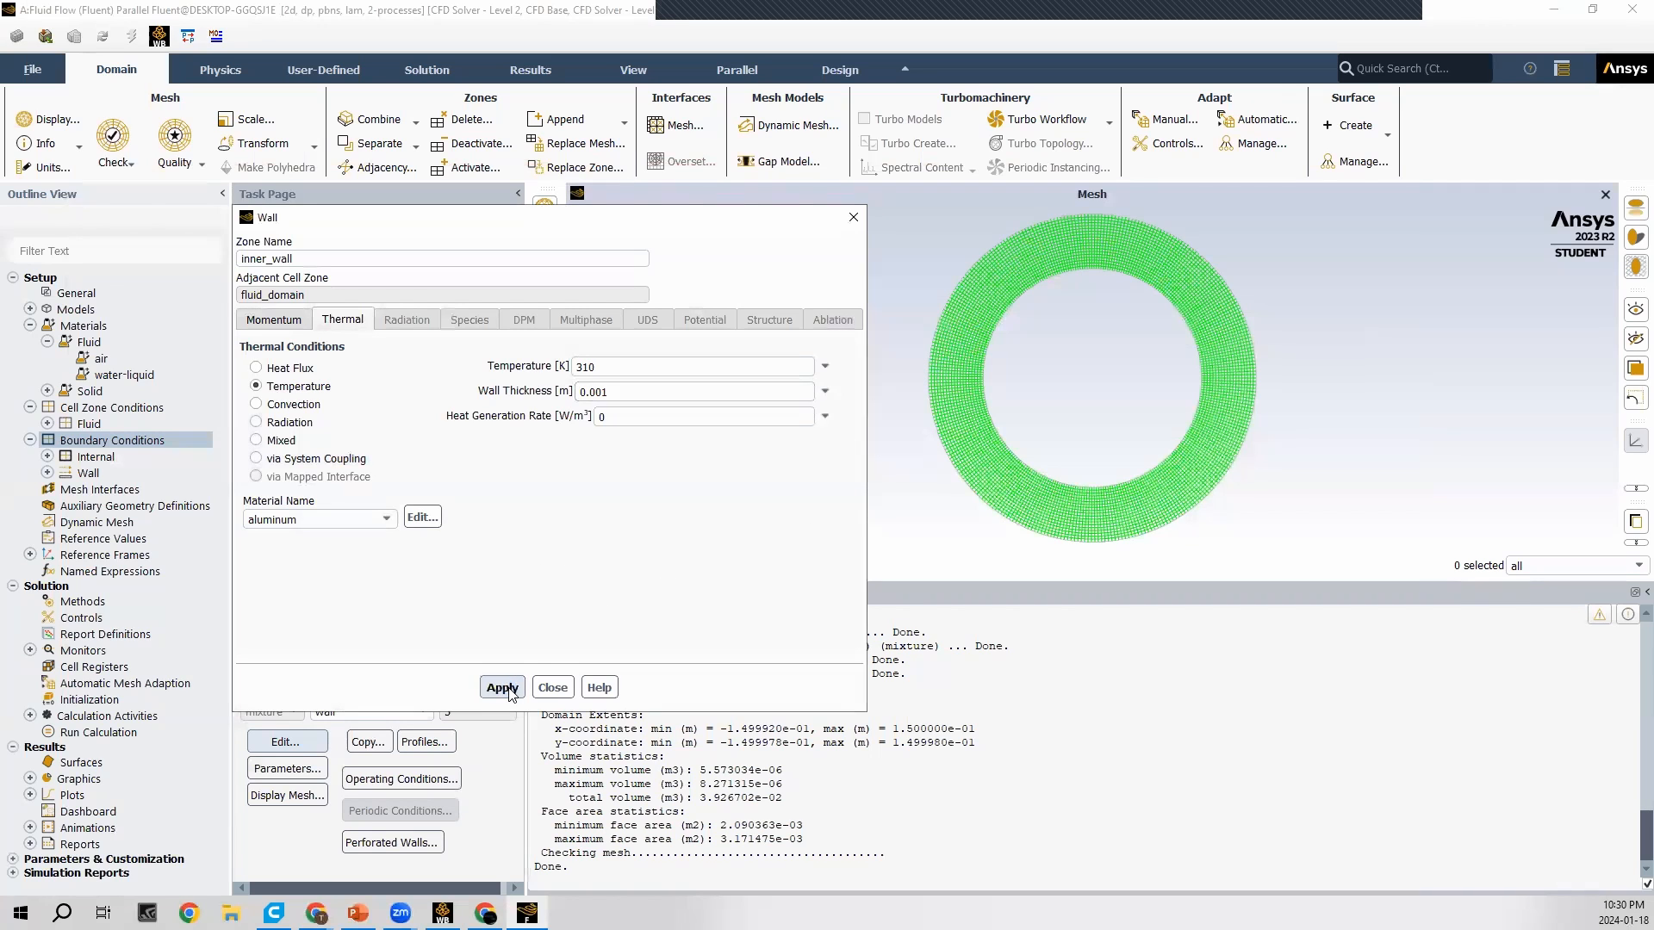
left_click(560, 687)
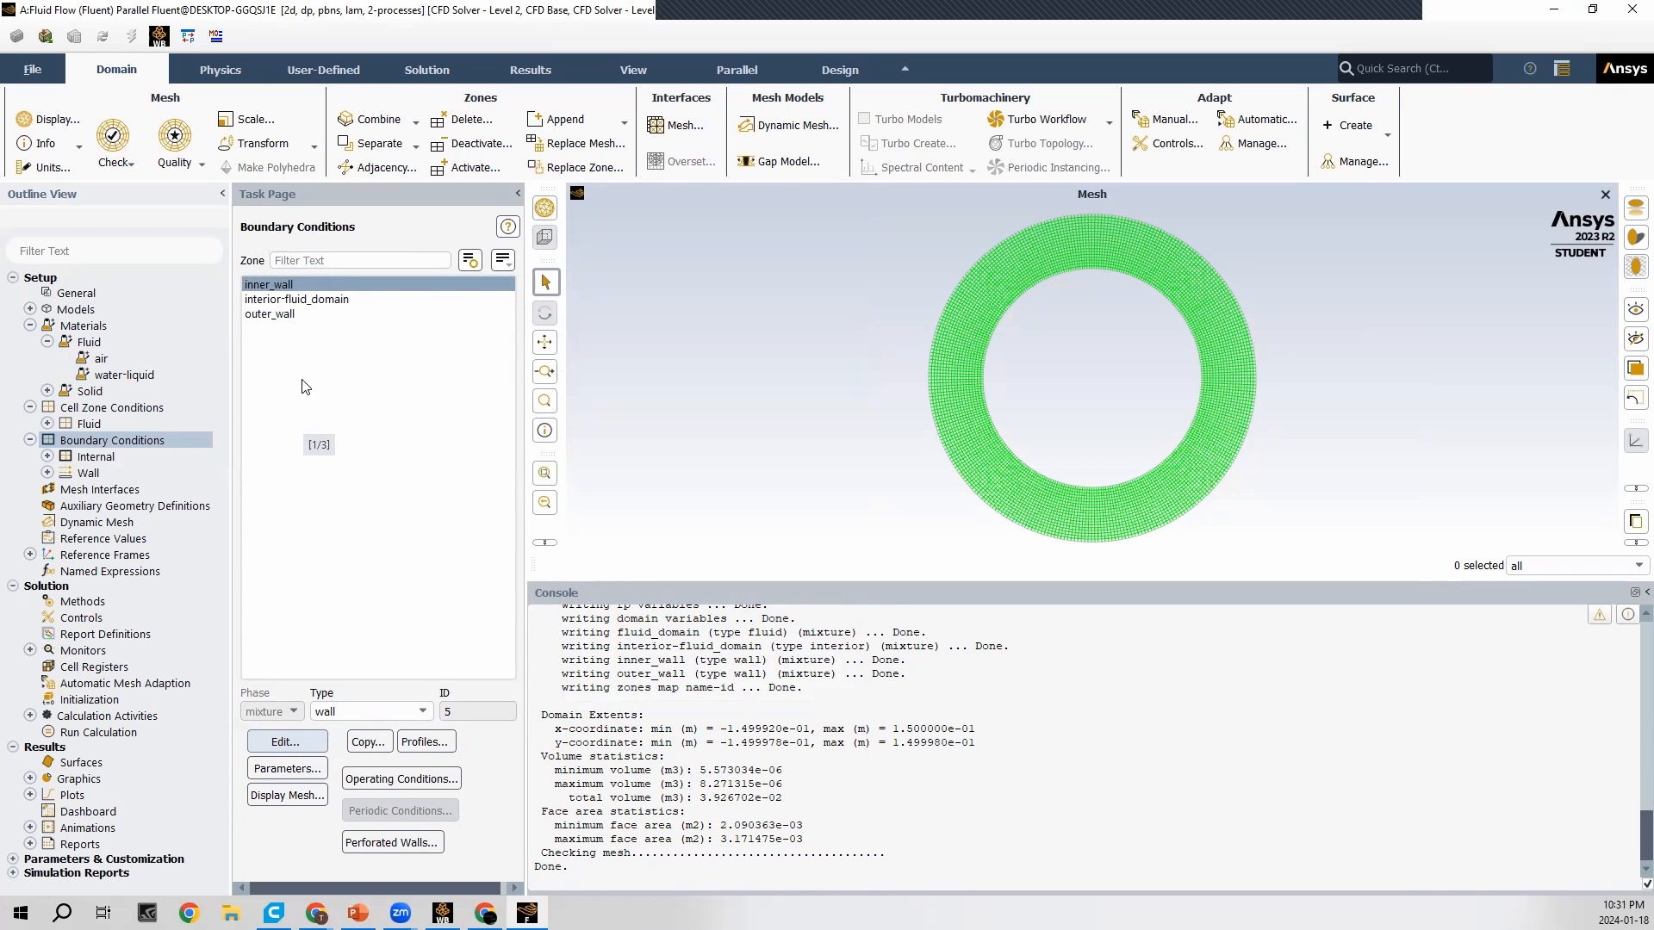
Step: Make the outer_wall boundary a moving wall with rotational motion at -25 rad/s
left_click(295, 315)
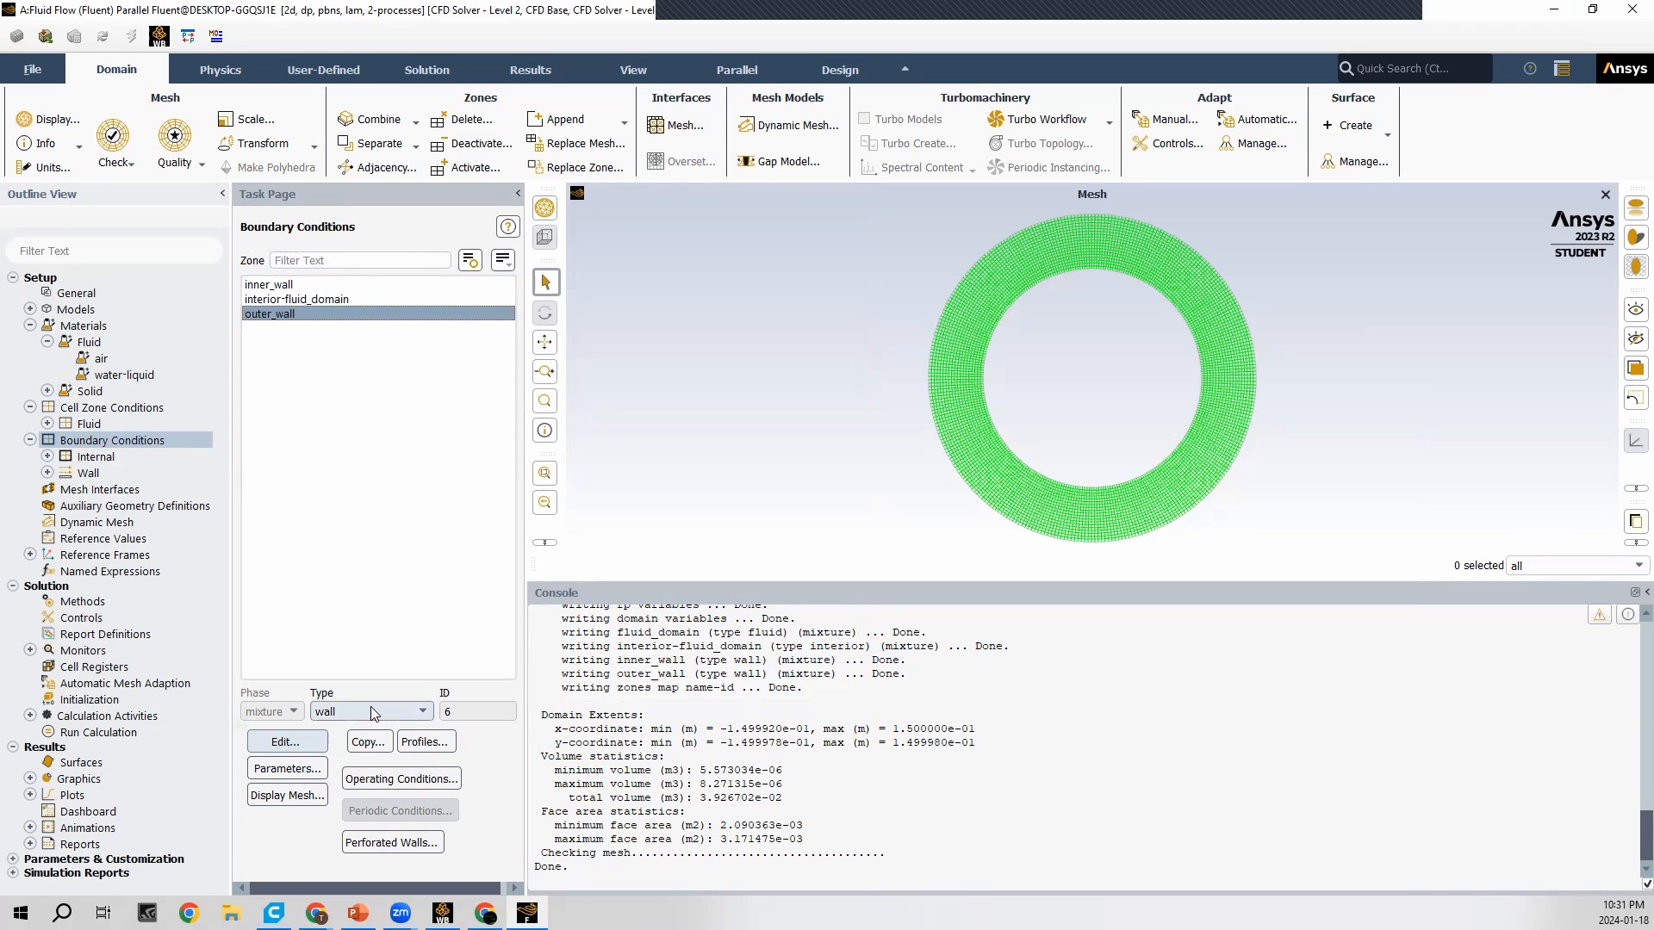
left_click(293, 739)
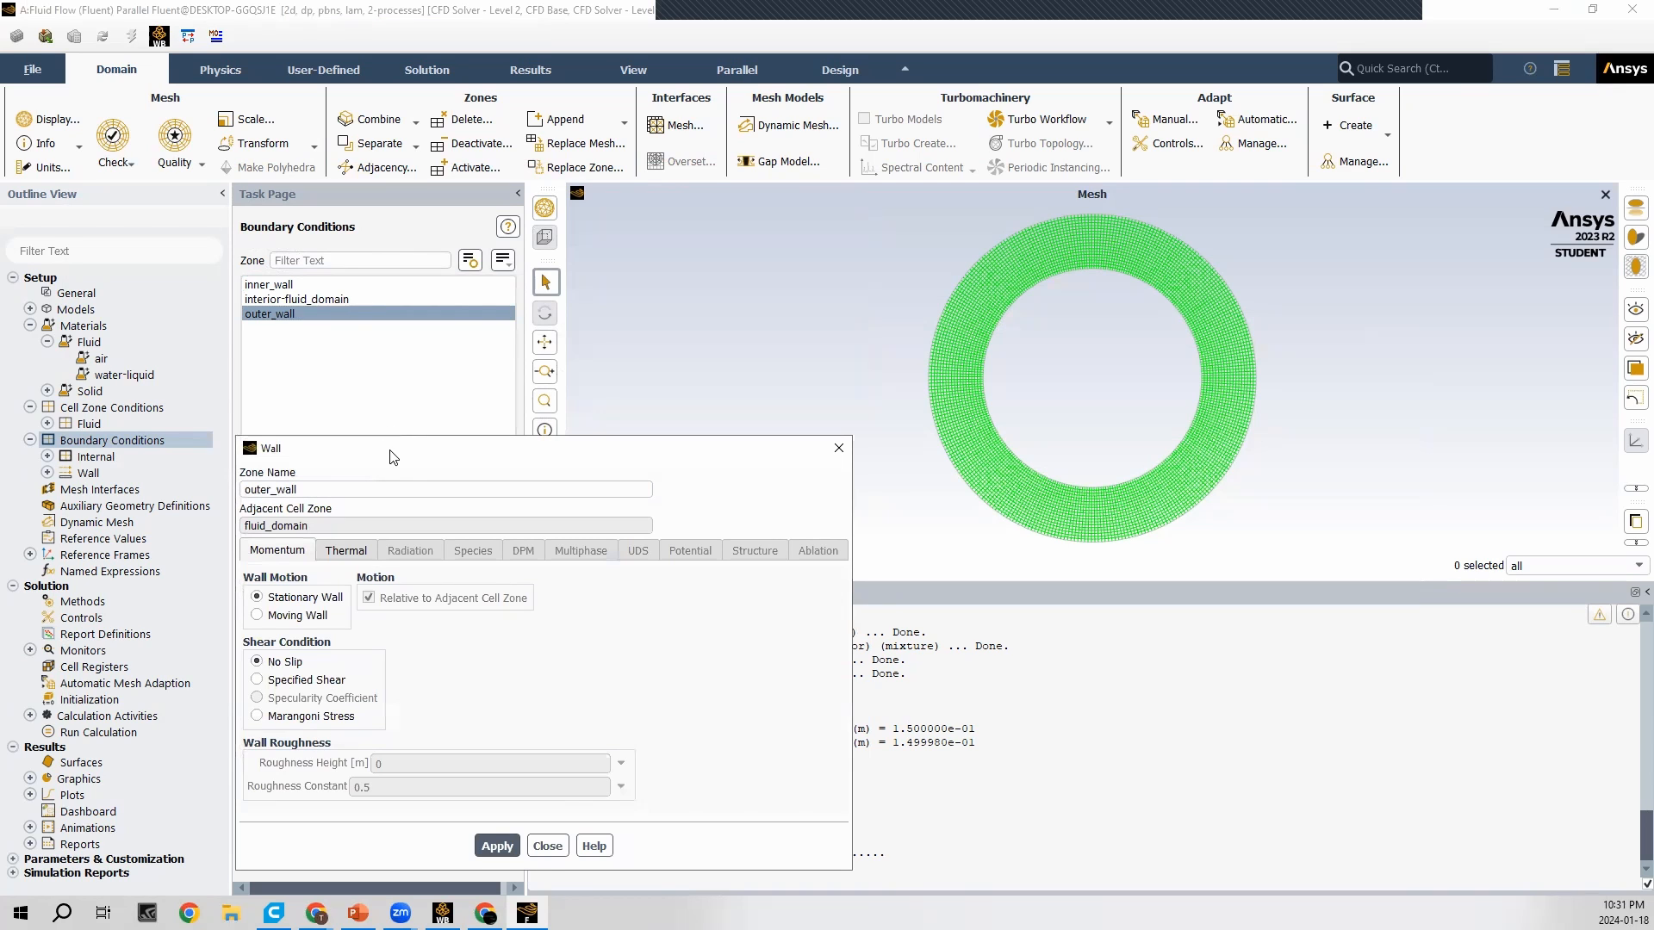
left_click_drag(389, 449, 411, 285)
left_click(316, 452)
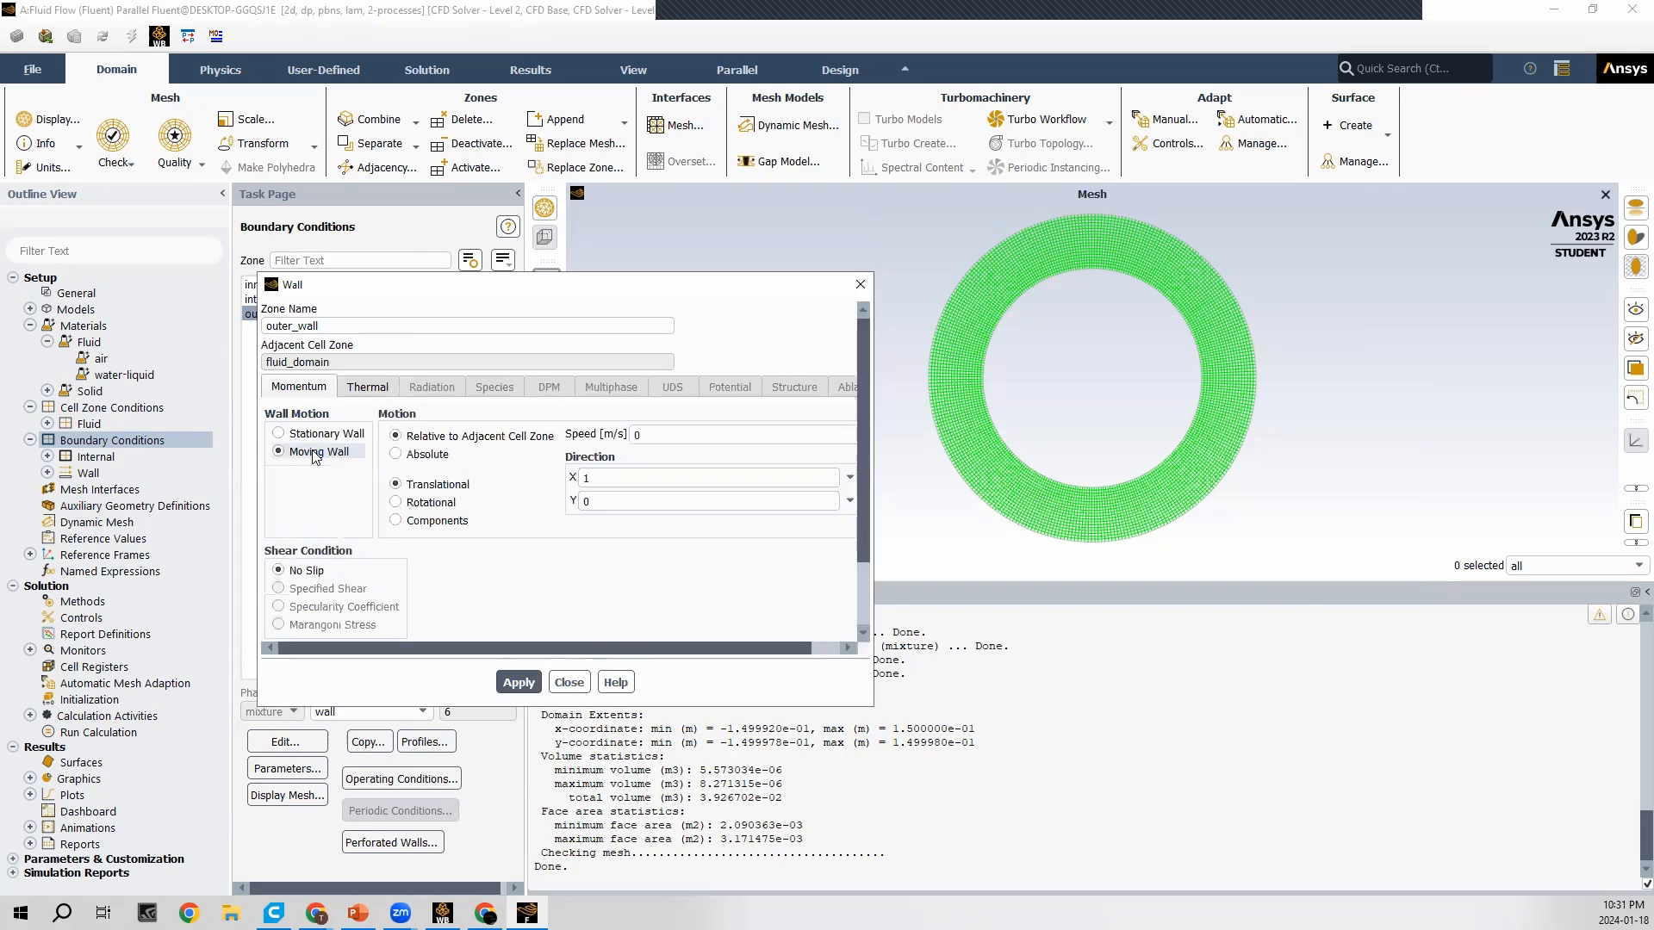
left_click(398, 503)
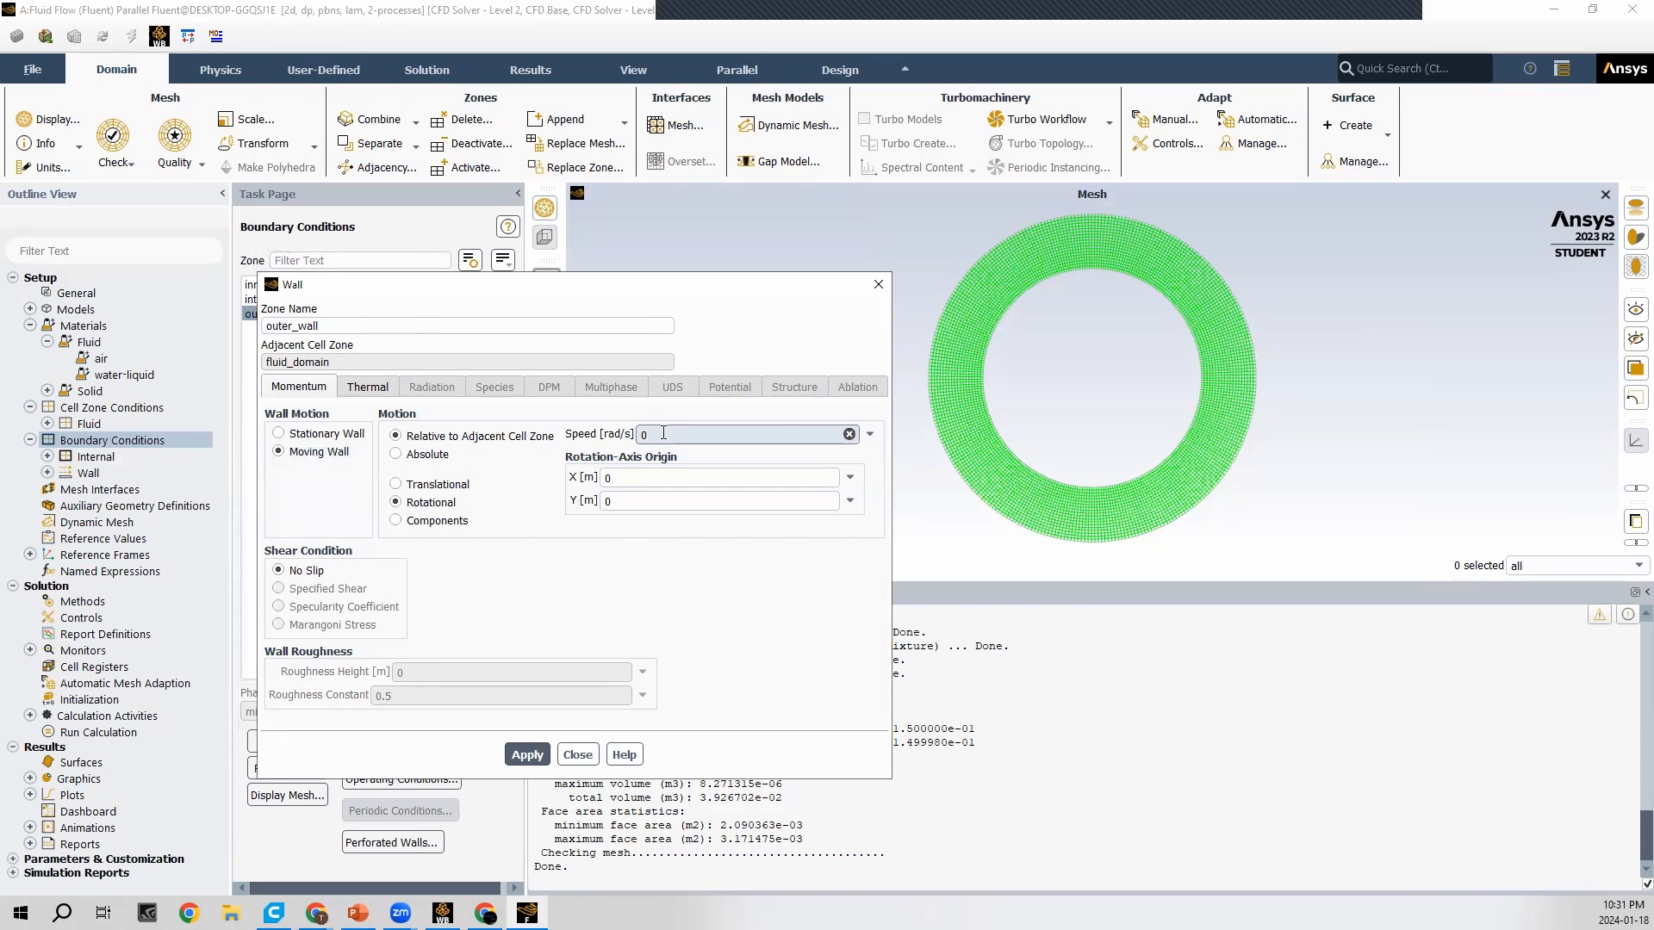
left_click_drag(646, 436, 626, 441)
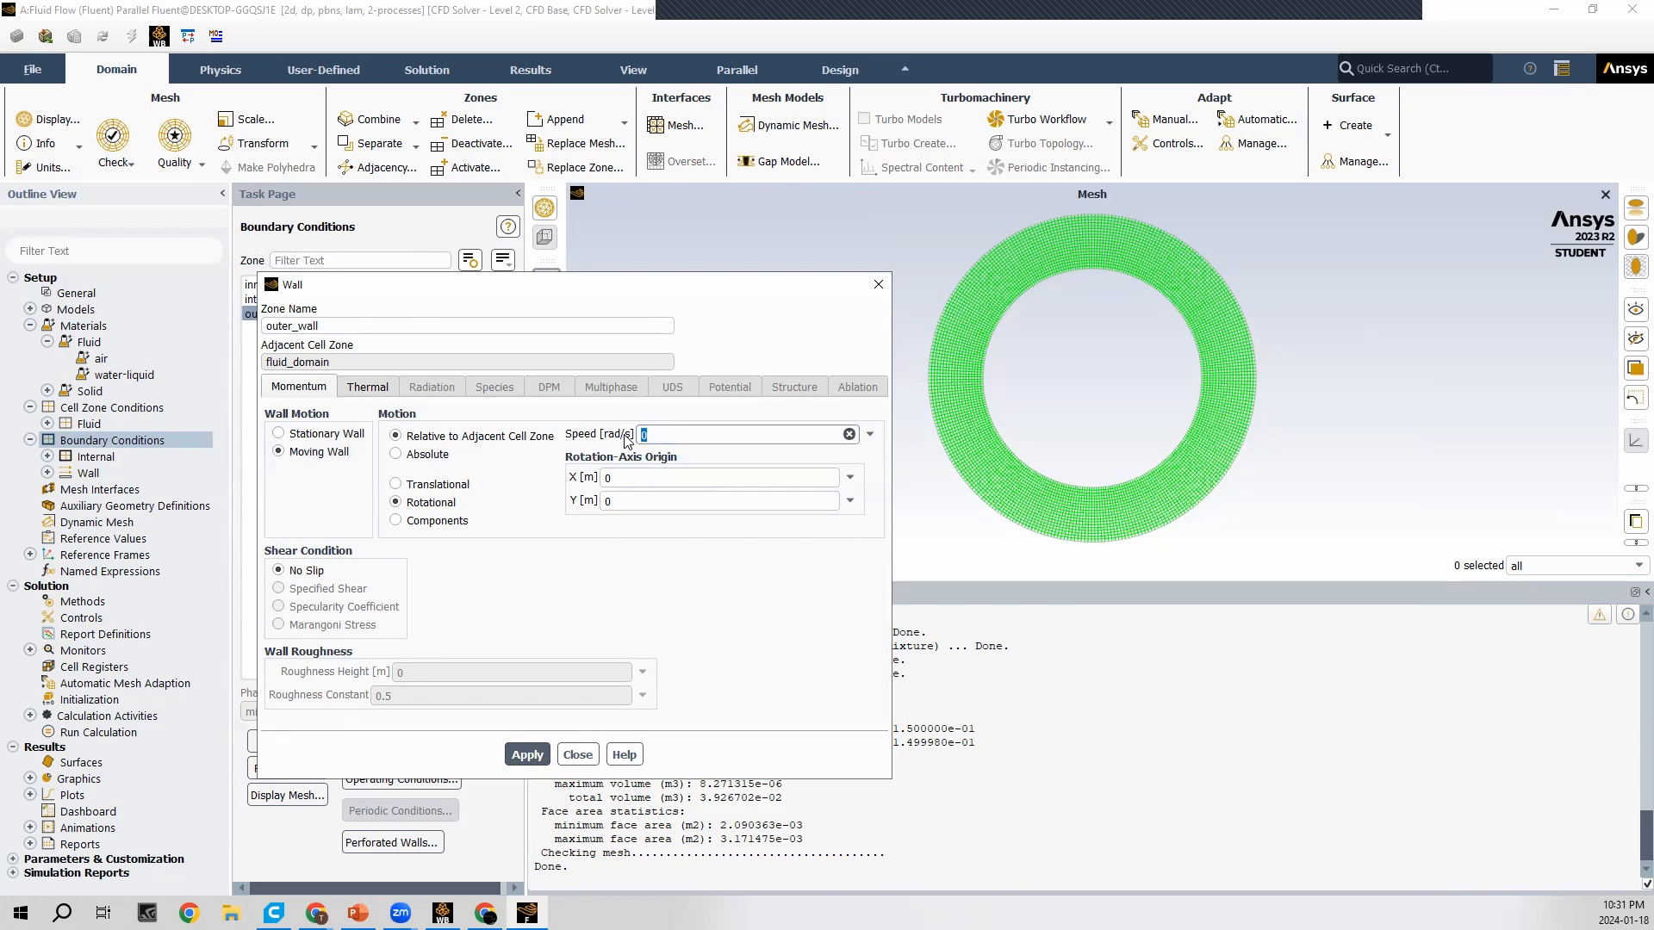
type("-25")
Step: Give outer_wall a fixed-temperature thermal condition of 300 K with 0.001 m wall thickness, and apply the wall settings
left_click(386, 389)
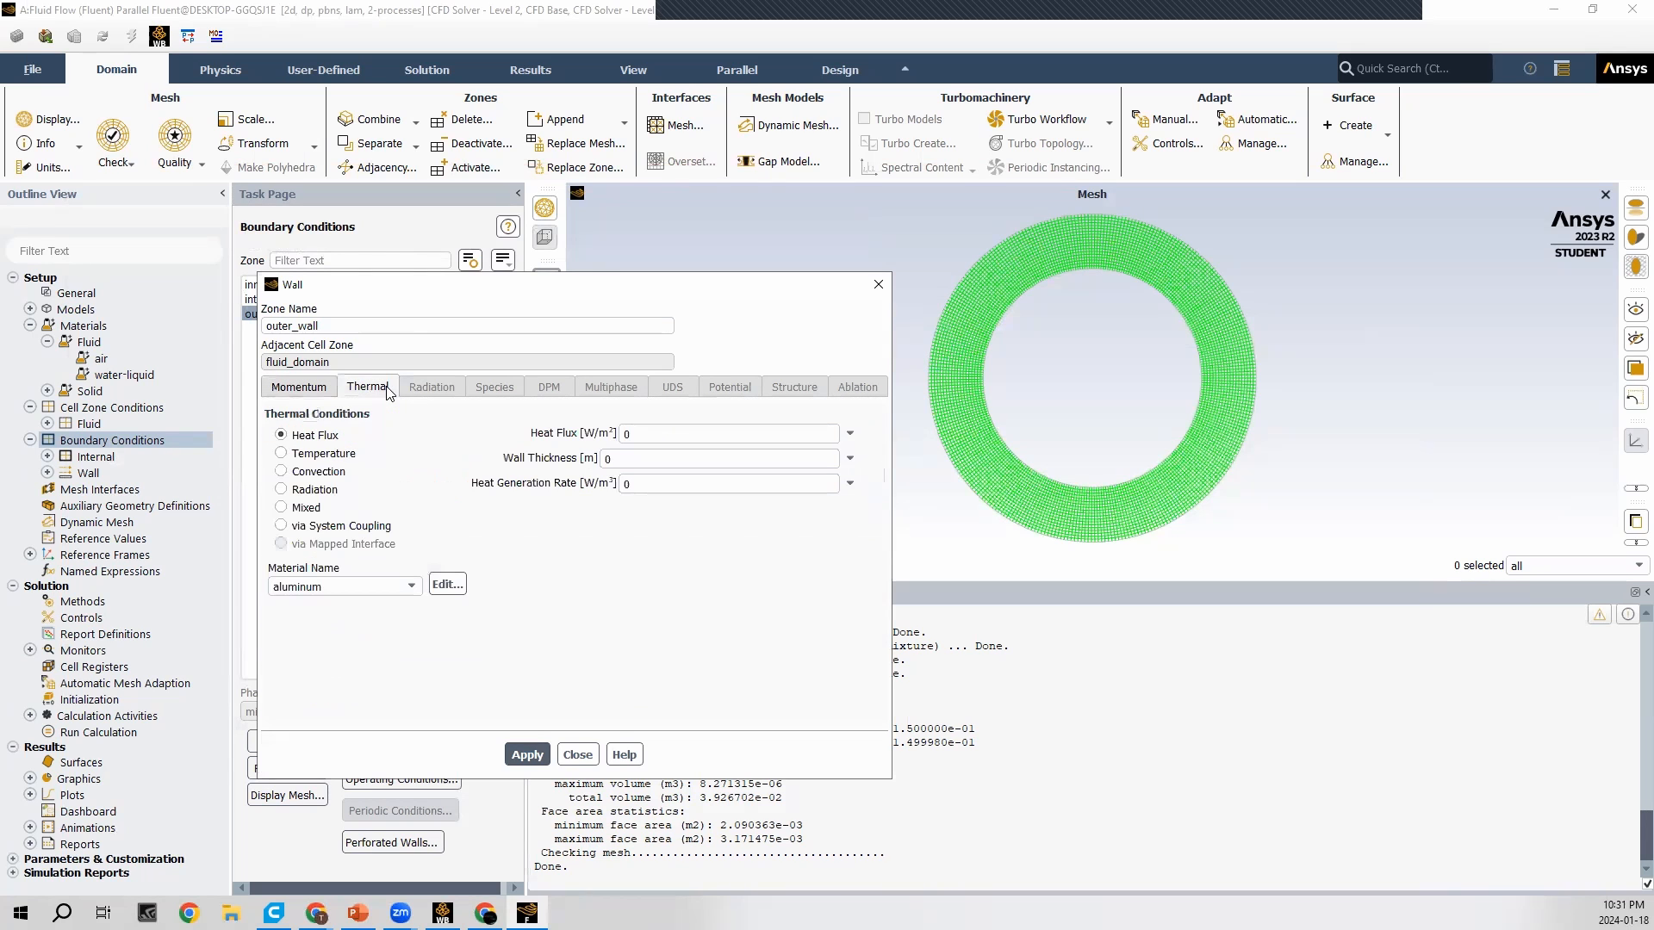
left_click(340, 455)
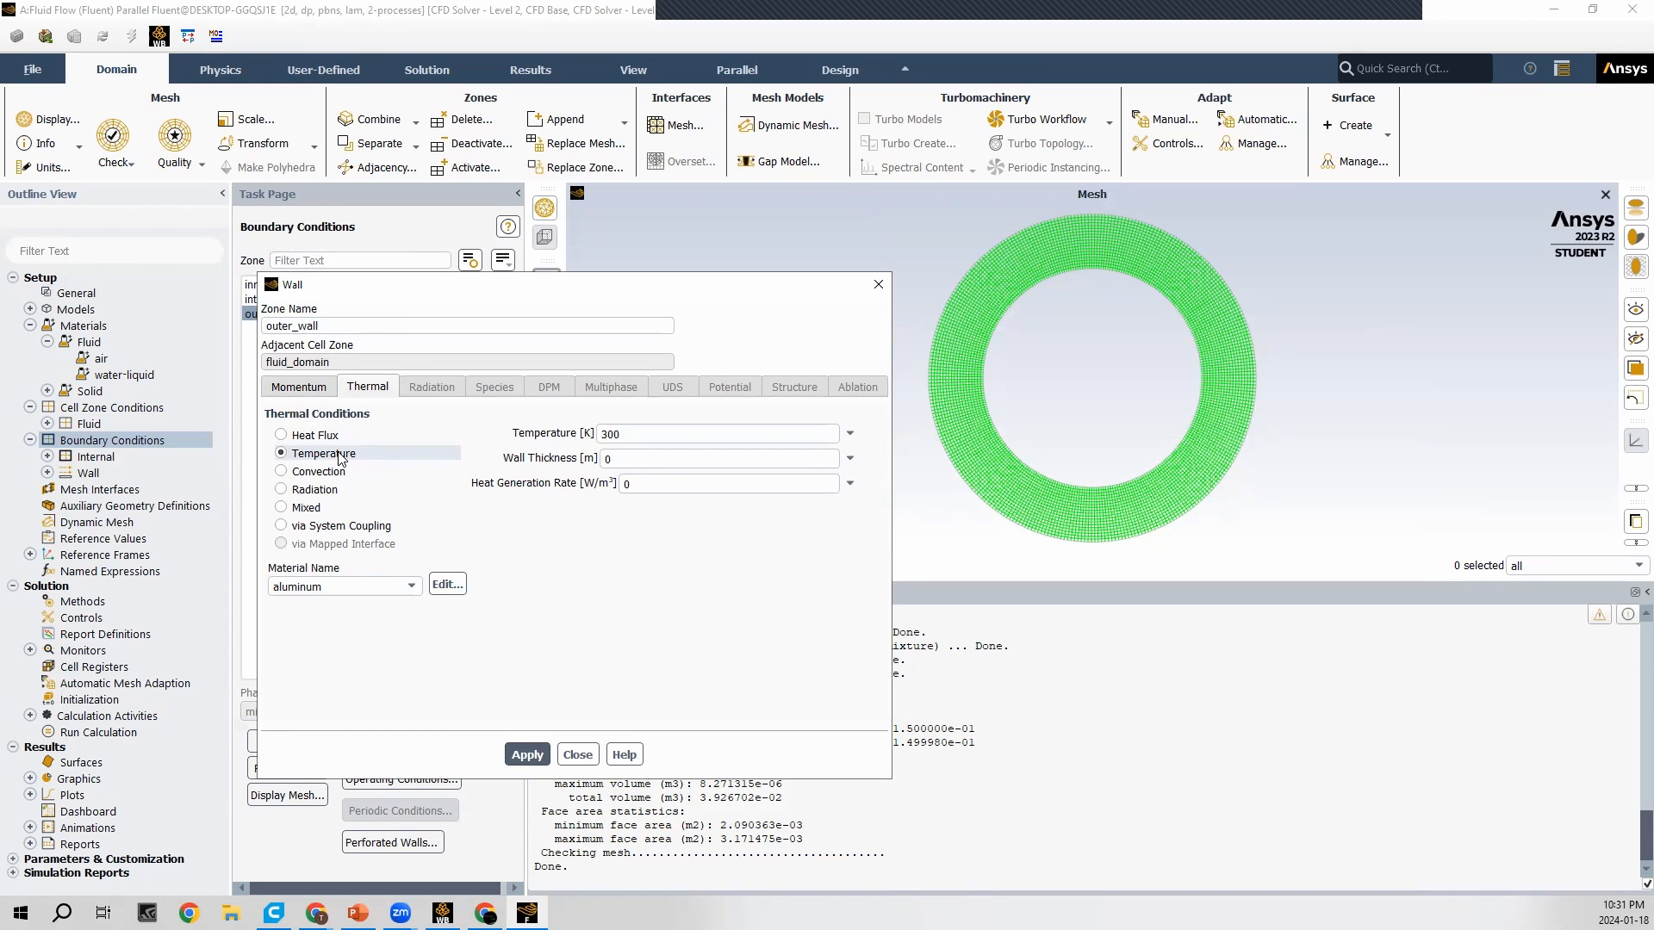
left_click(622, 459)
type(".001")
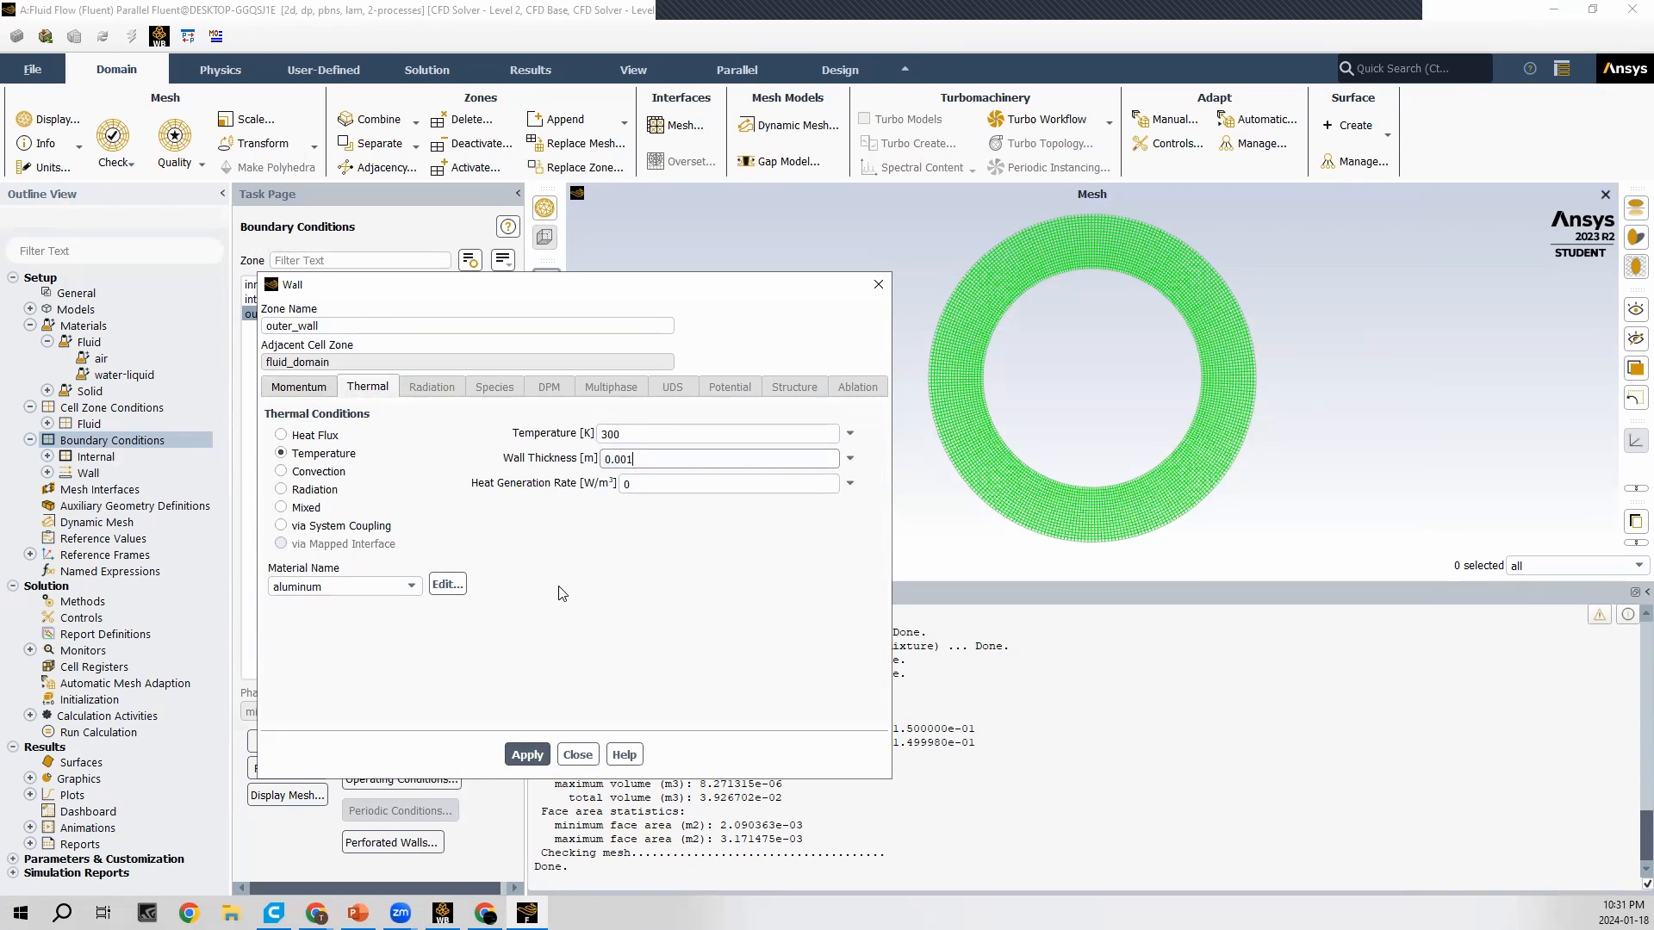
left_click(527, 755)
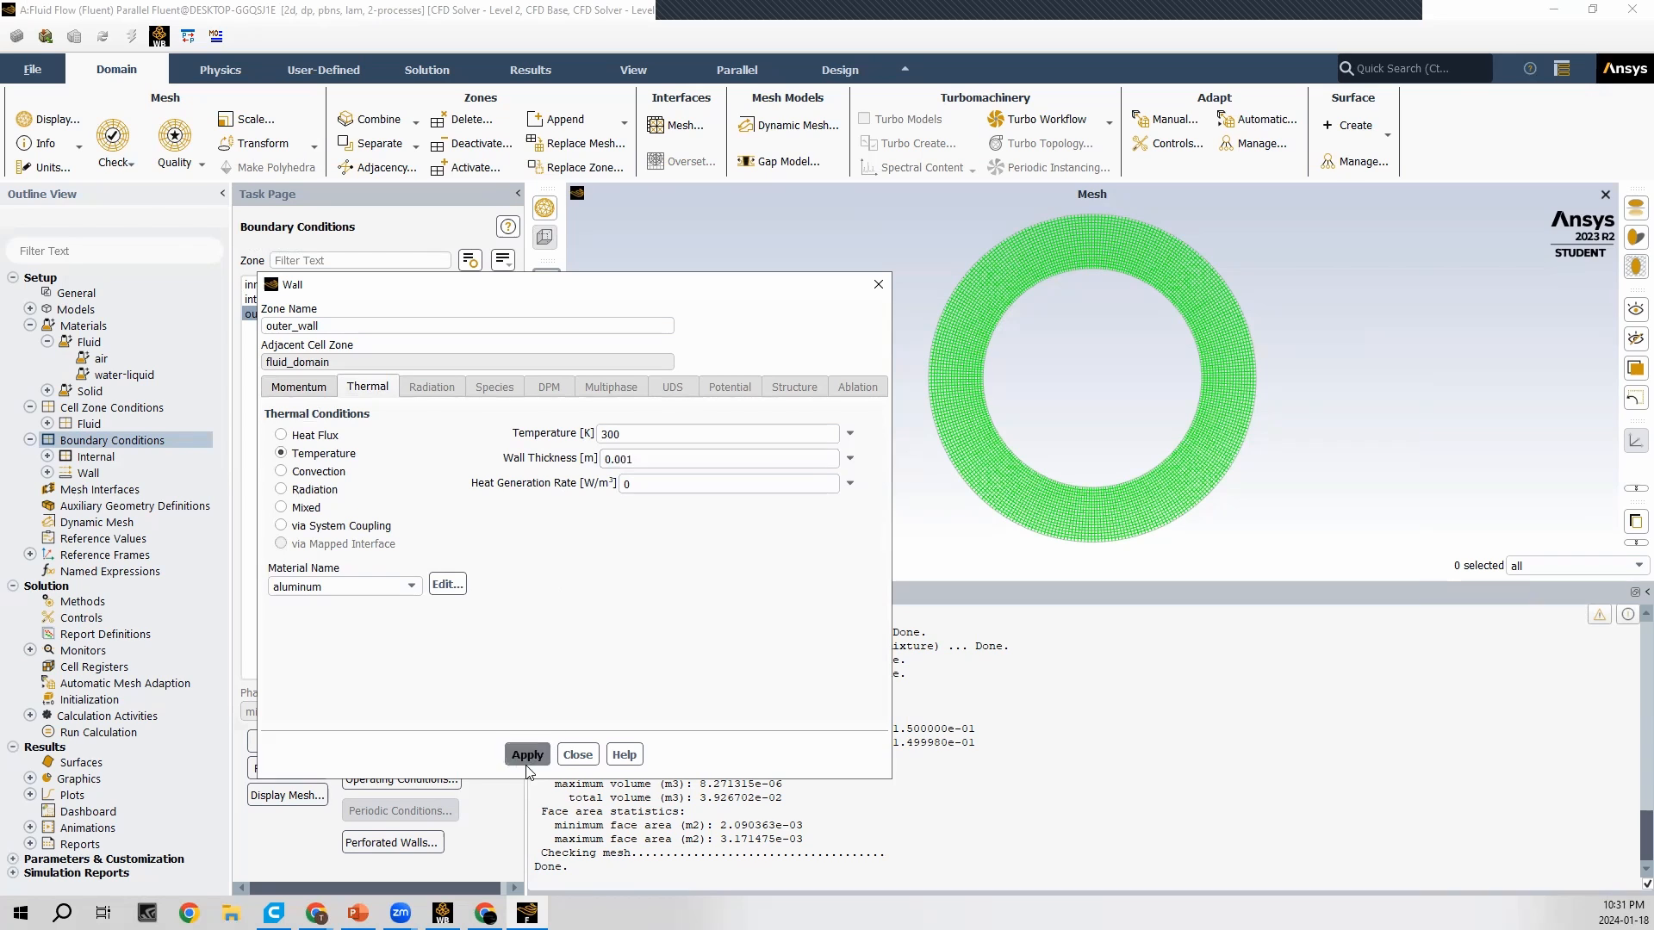
left_click(577, 755)
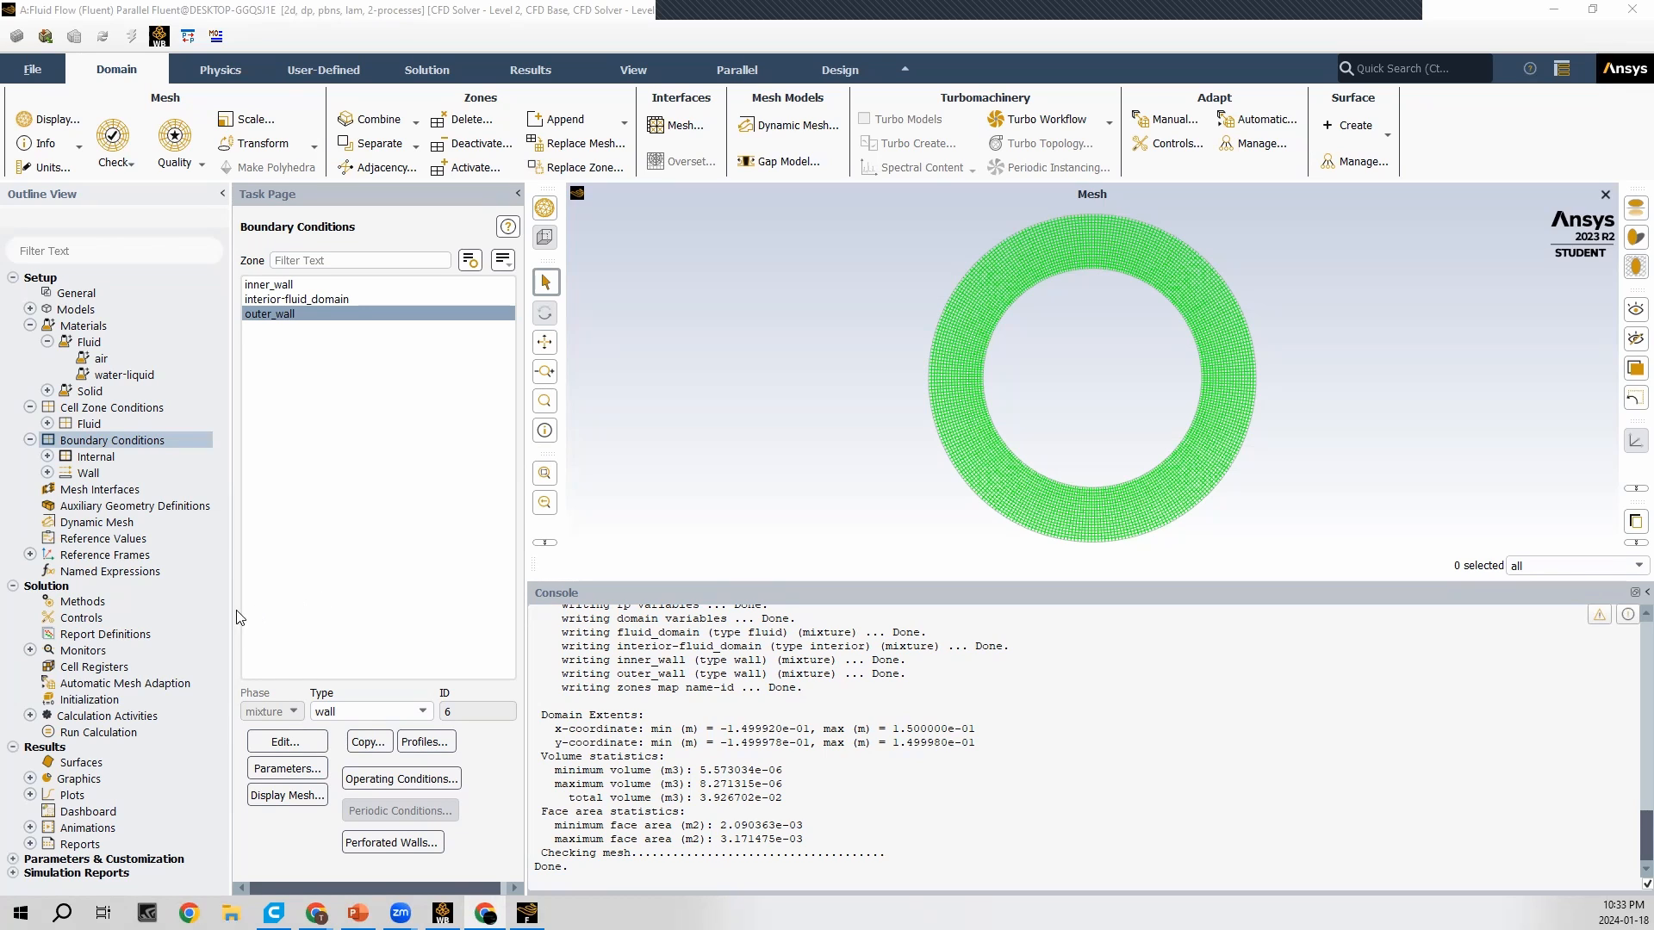
Step: Choose Coupled as the pressure-velocity coupling scheme in the solution methods
left_click(72, 601)
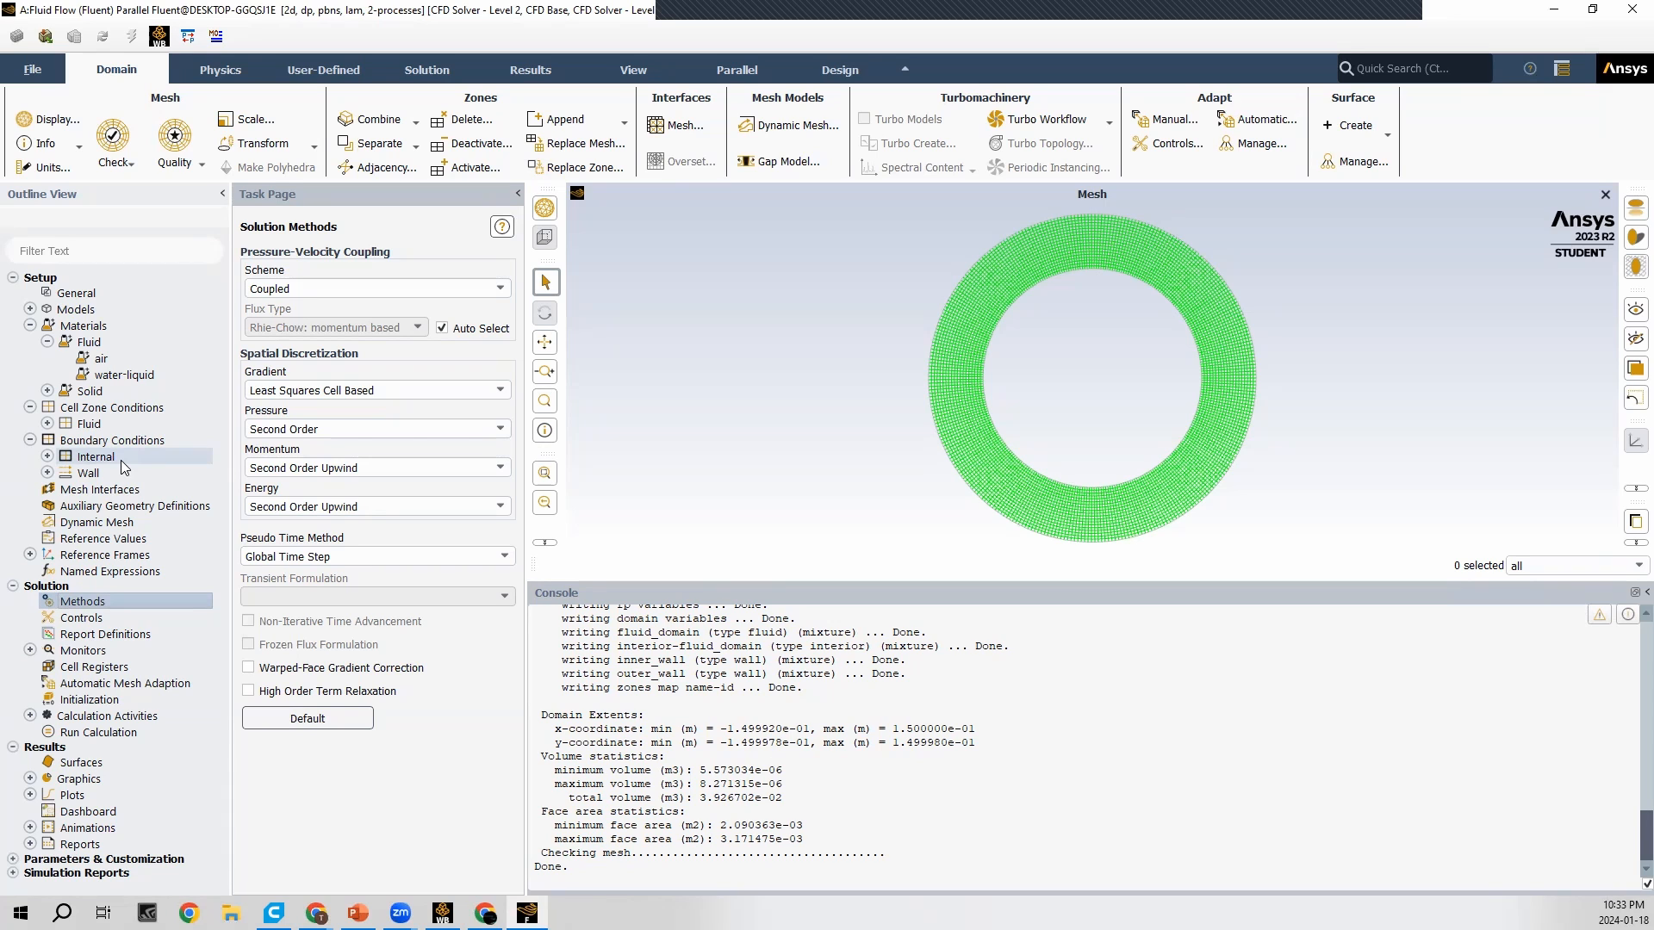
left_click(413, 288)
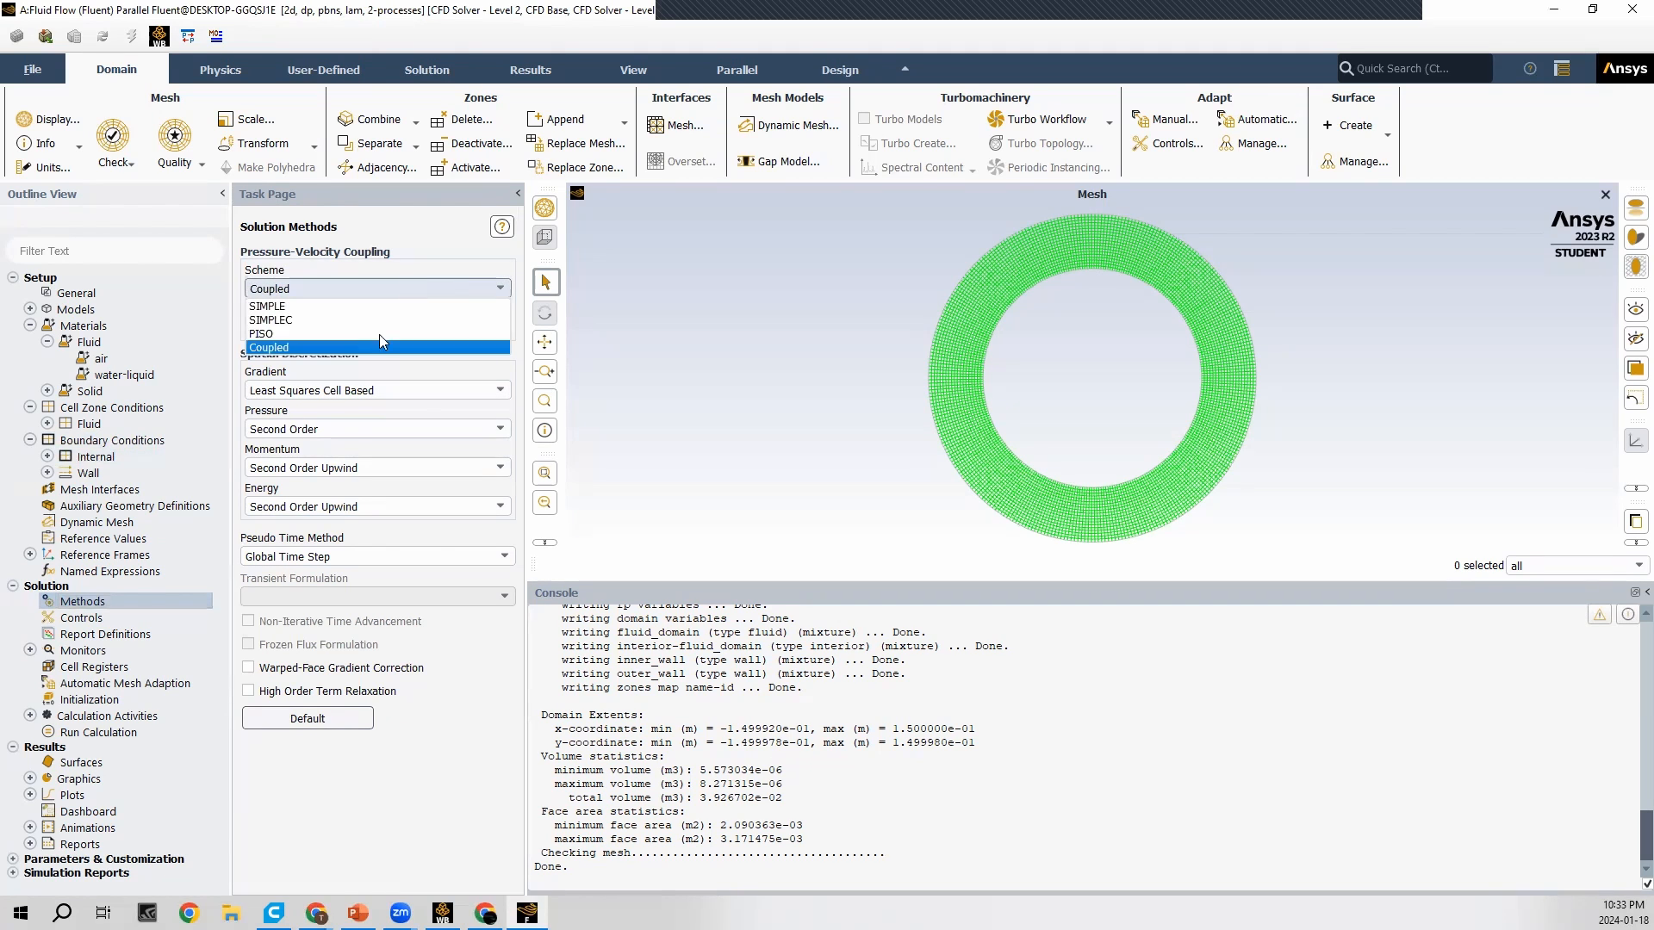
left_click(356, 348)
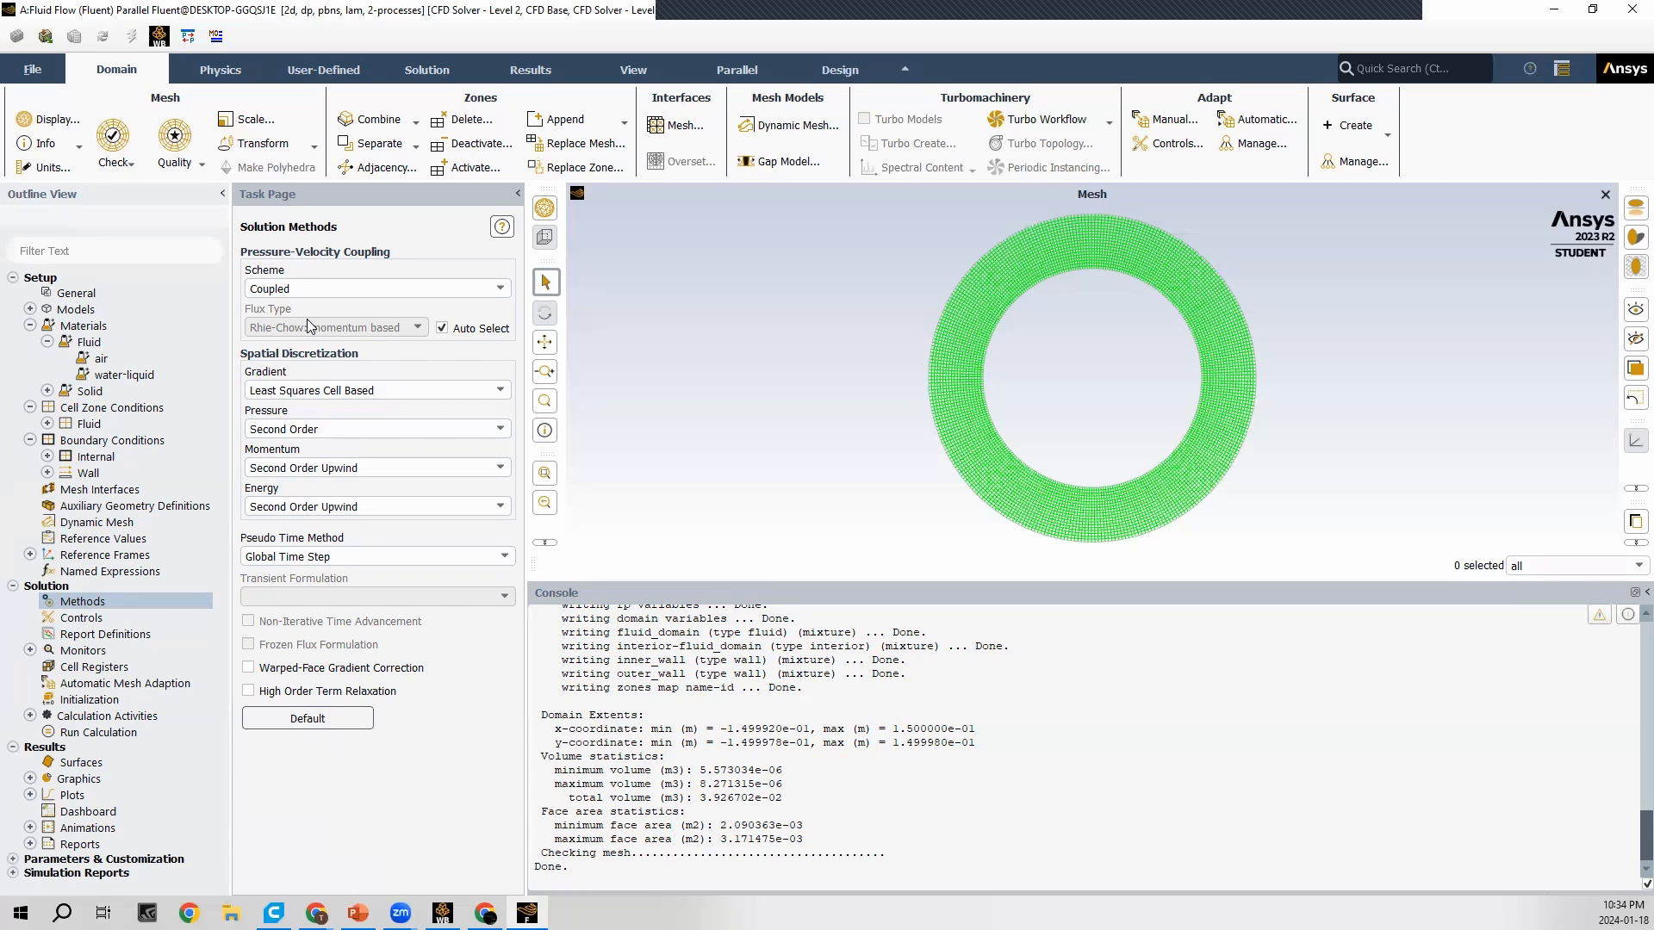
Step: Set the absolute residual convergence criteria for continuity, x-velocity and y-velocity to 1e-06
left_click(32, 651)
left_click(101, 668)
double_click(102, 667)
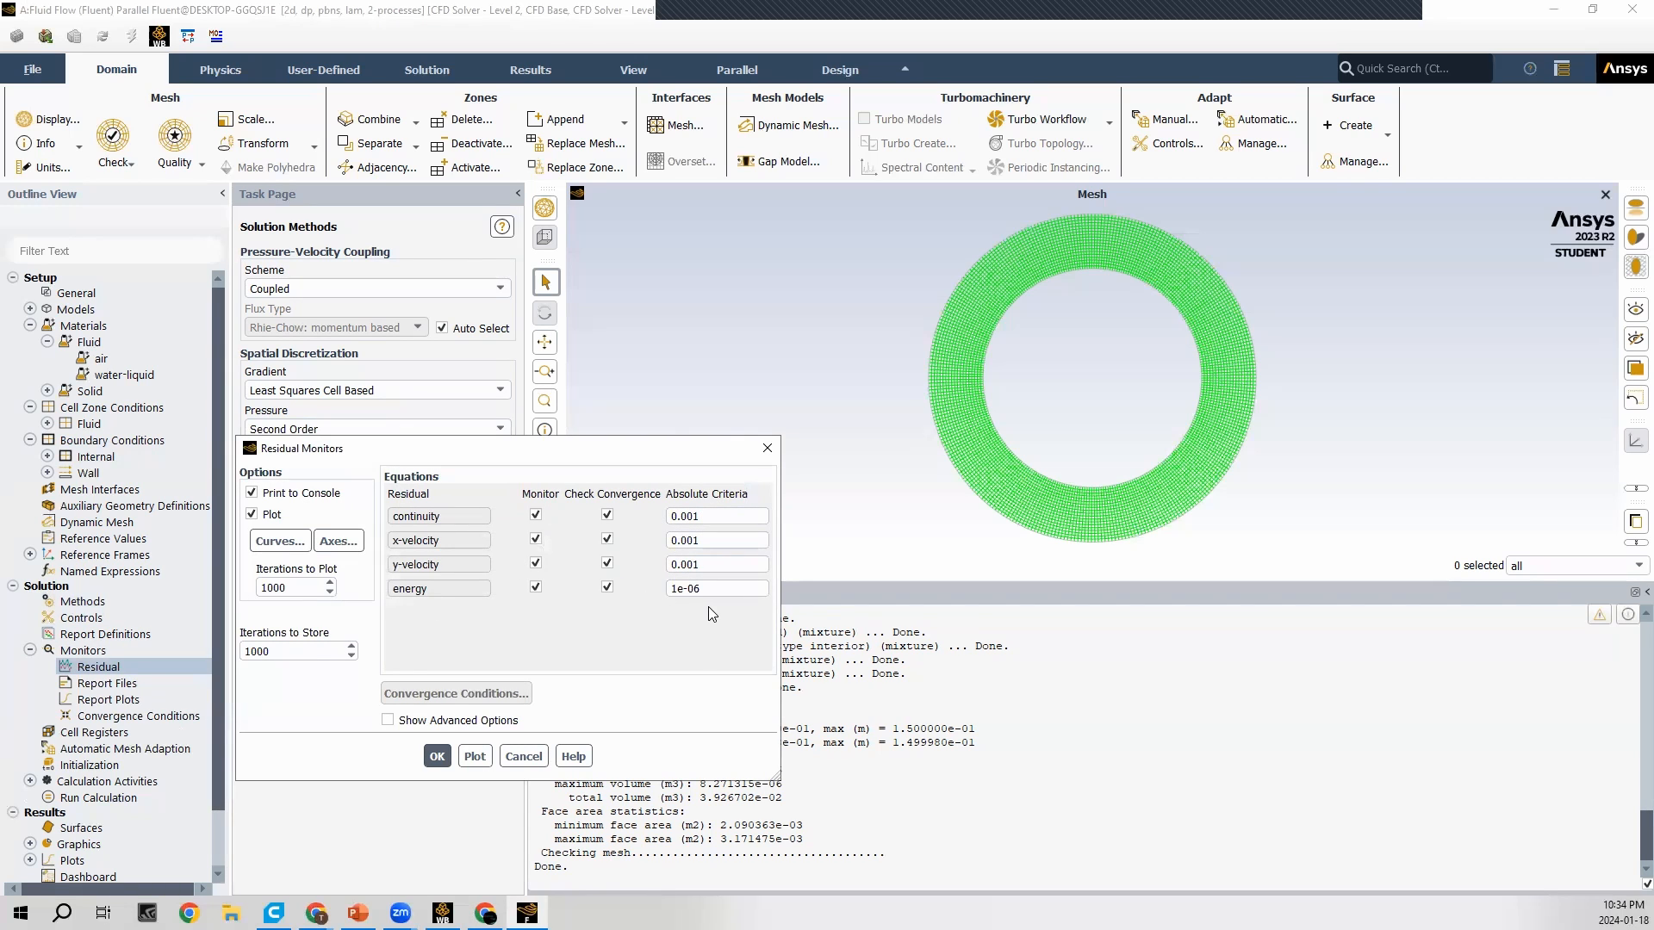
left_click_drag(715, 589, 641, 570)
type("1e-06")
left_click_drag(775, 540, 665, 517)
type("1e-06")
type("1e-06")
left_click(447, 759)
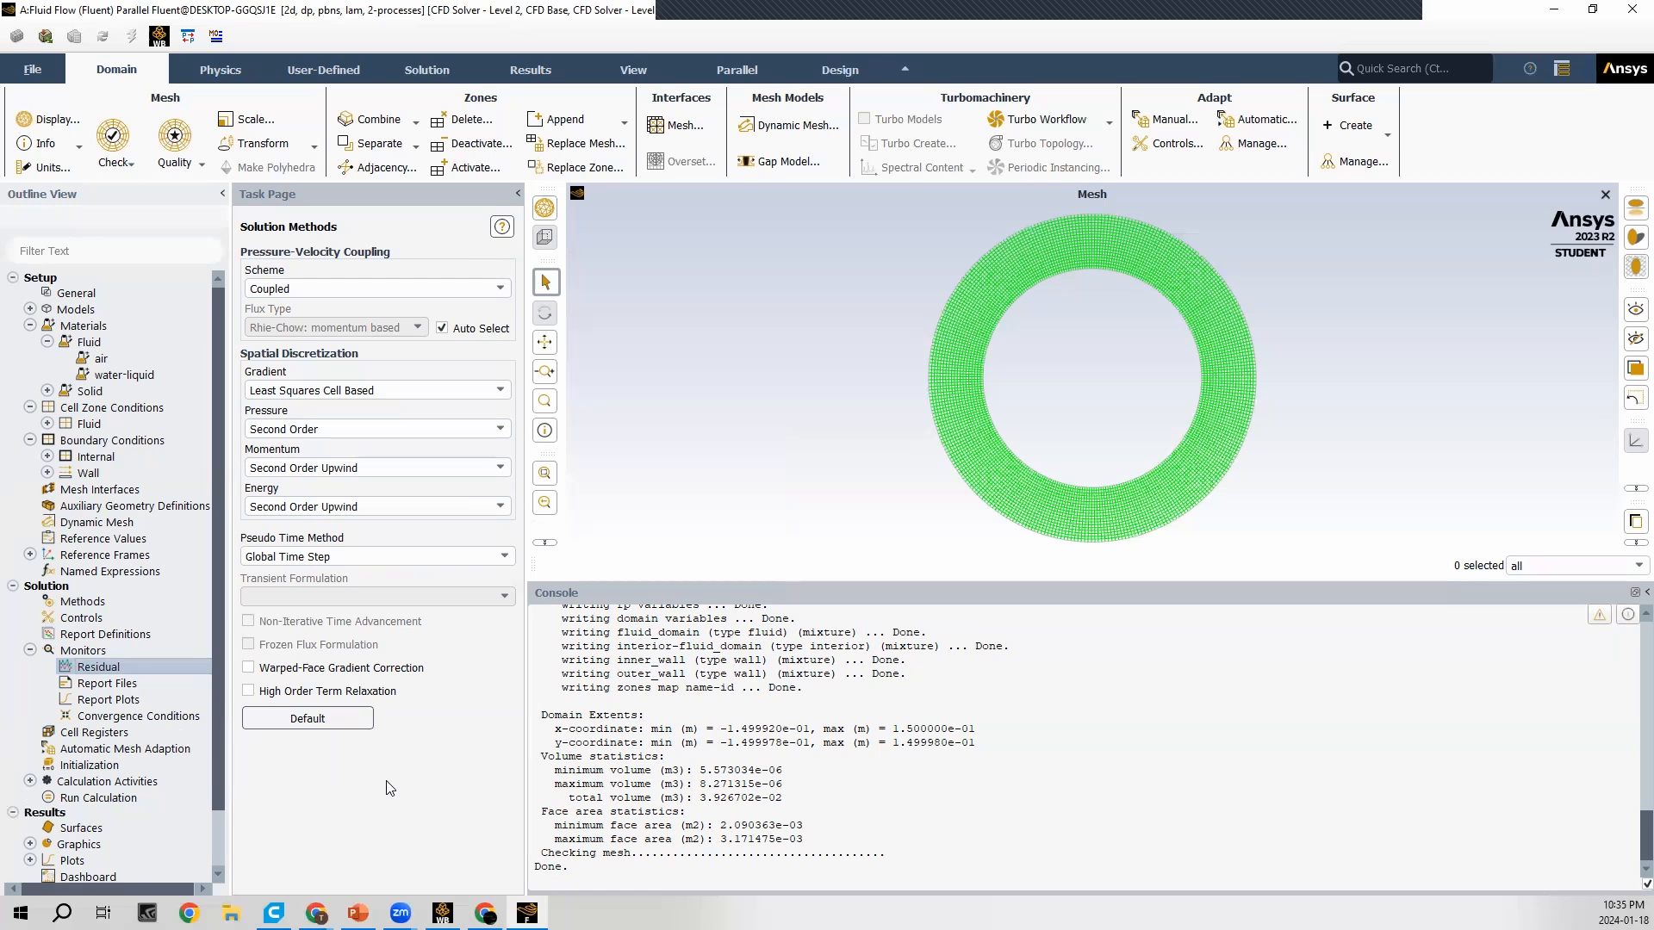
Step: Initialize the solution with hybrid initialization and run the calculation for 500 iterations
left_click(120, 765)
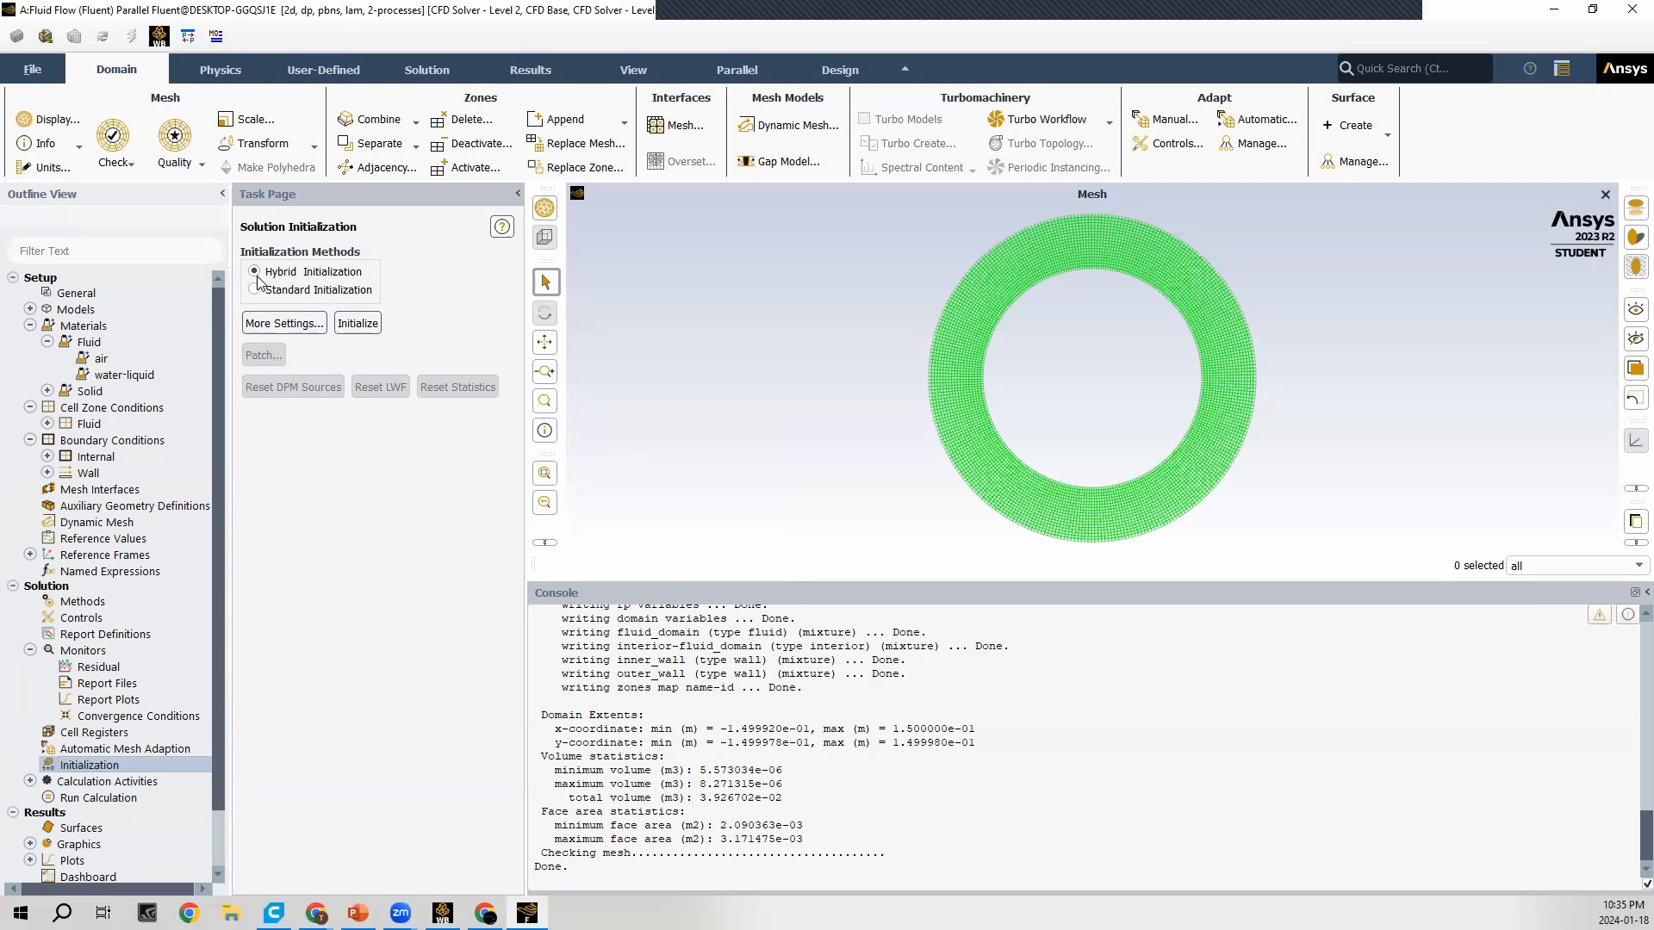
left_click(360, 324)
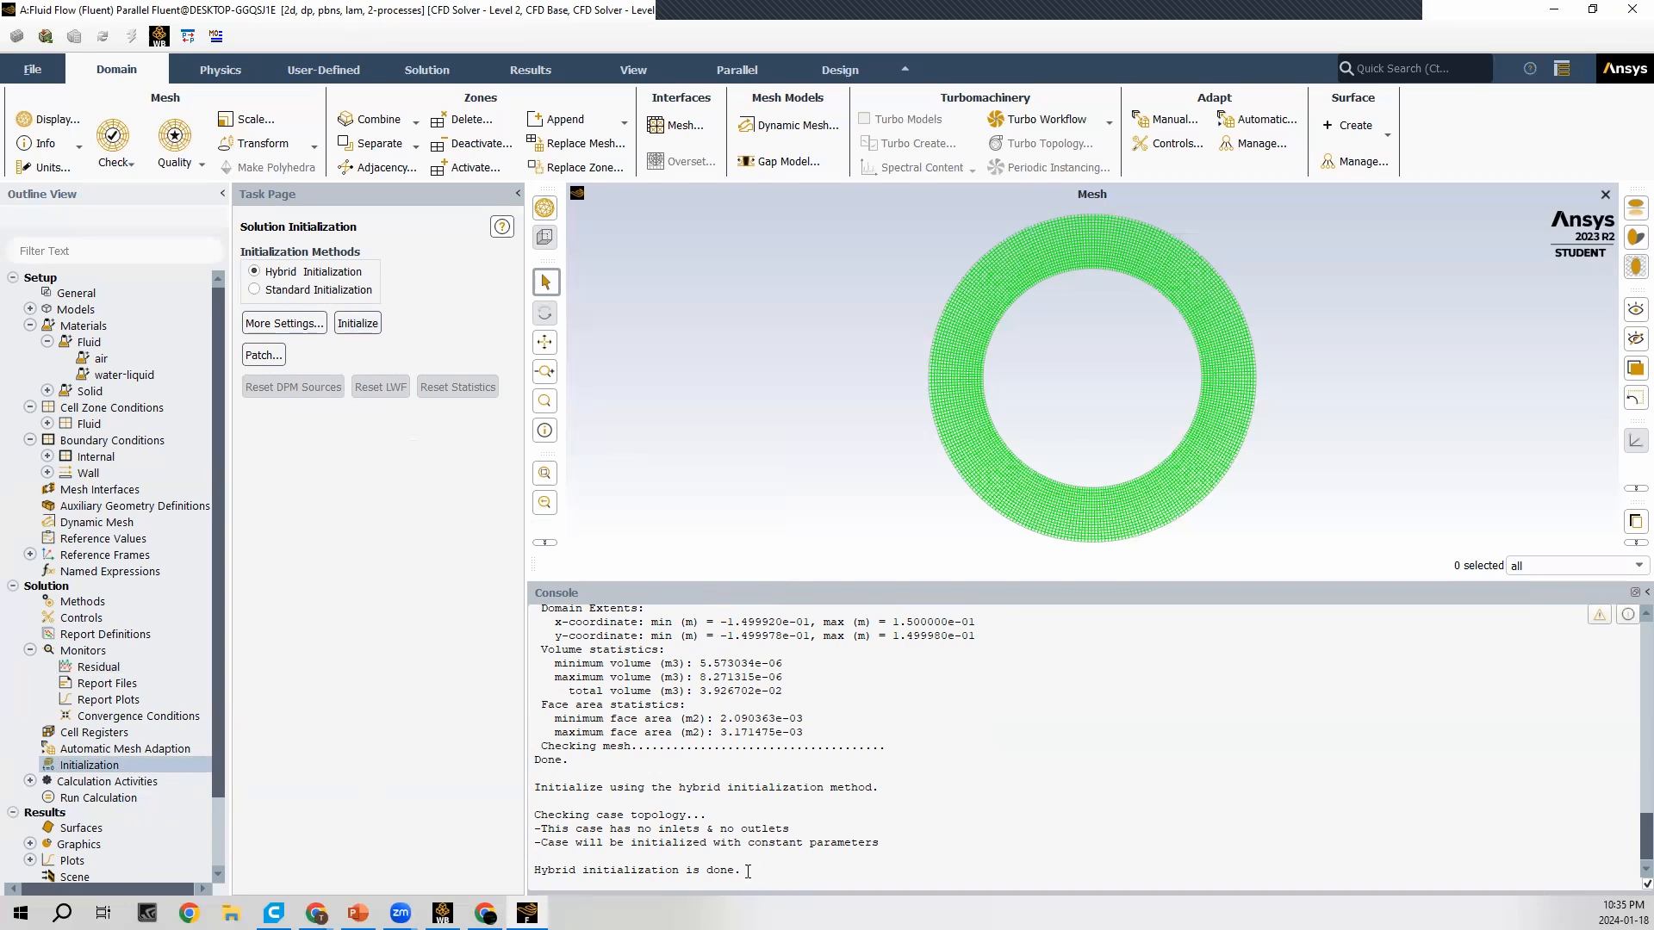
left_click(92, 801)
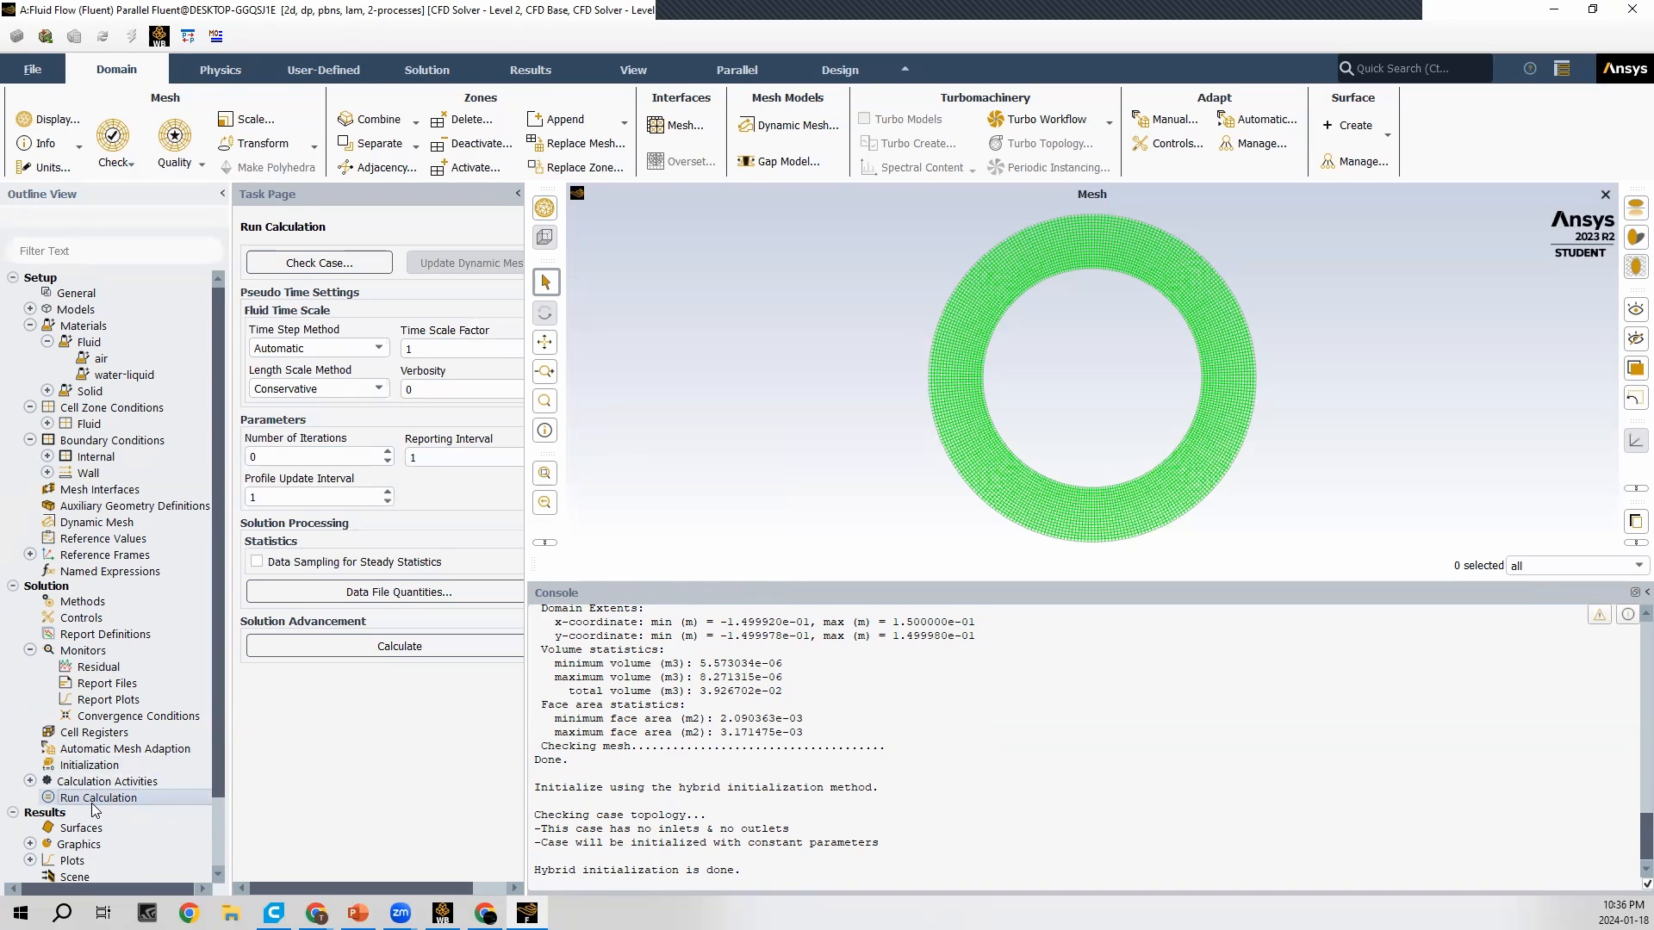
double_click(303, 458)
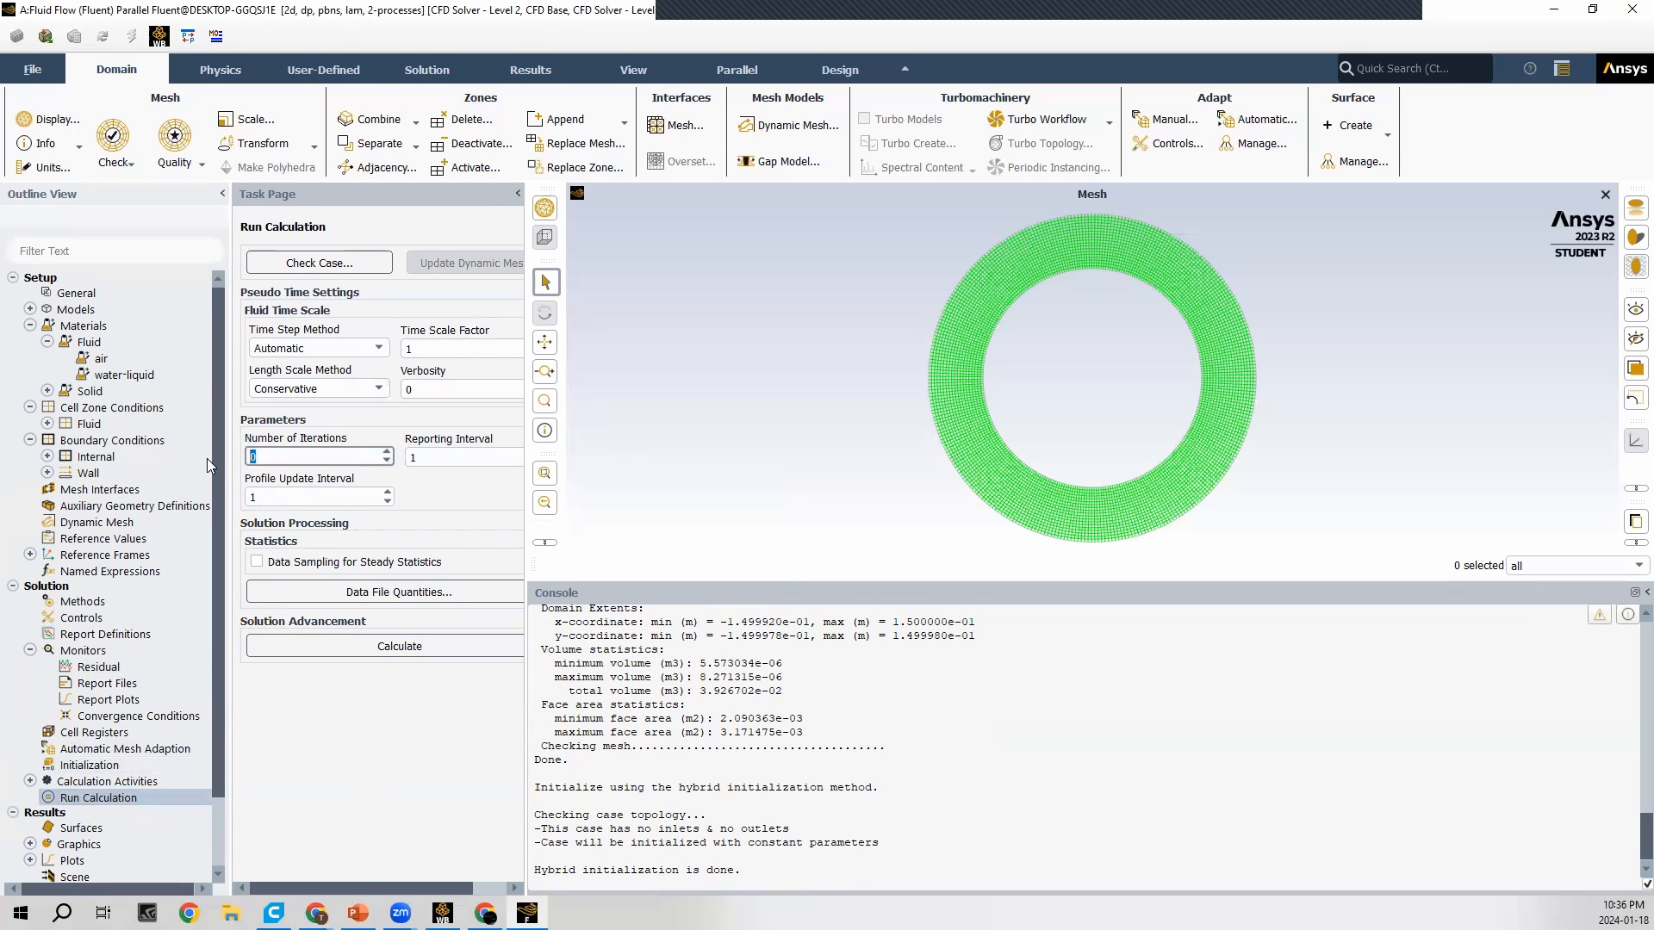
type("500")
left_click(336, 645)
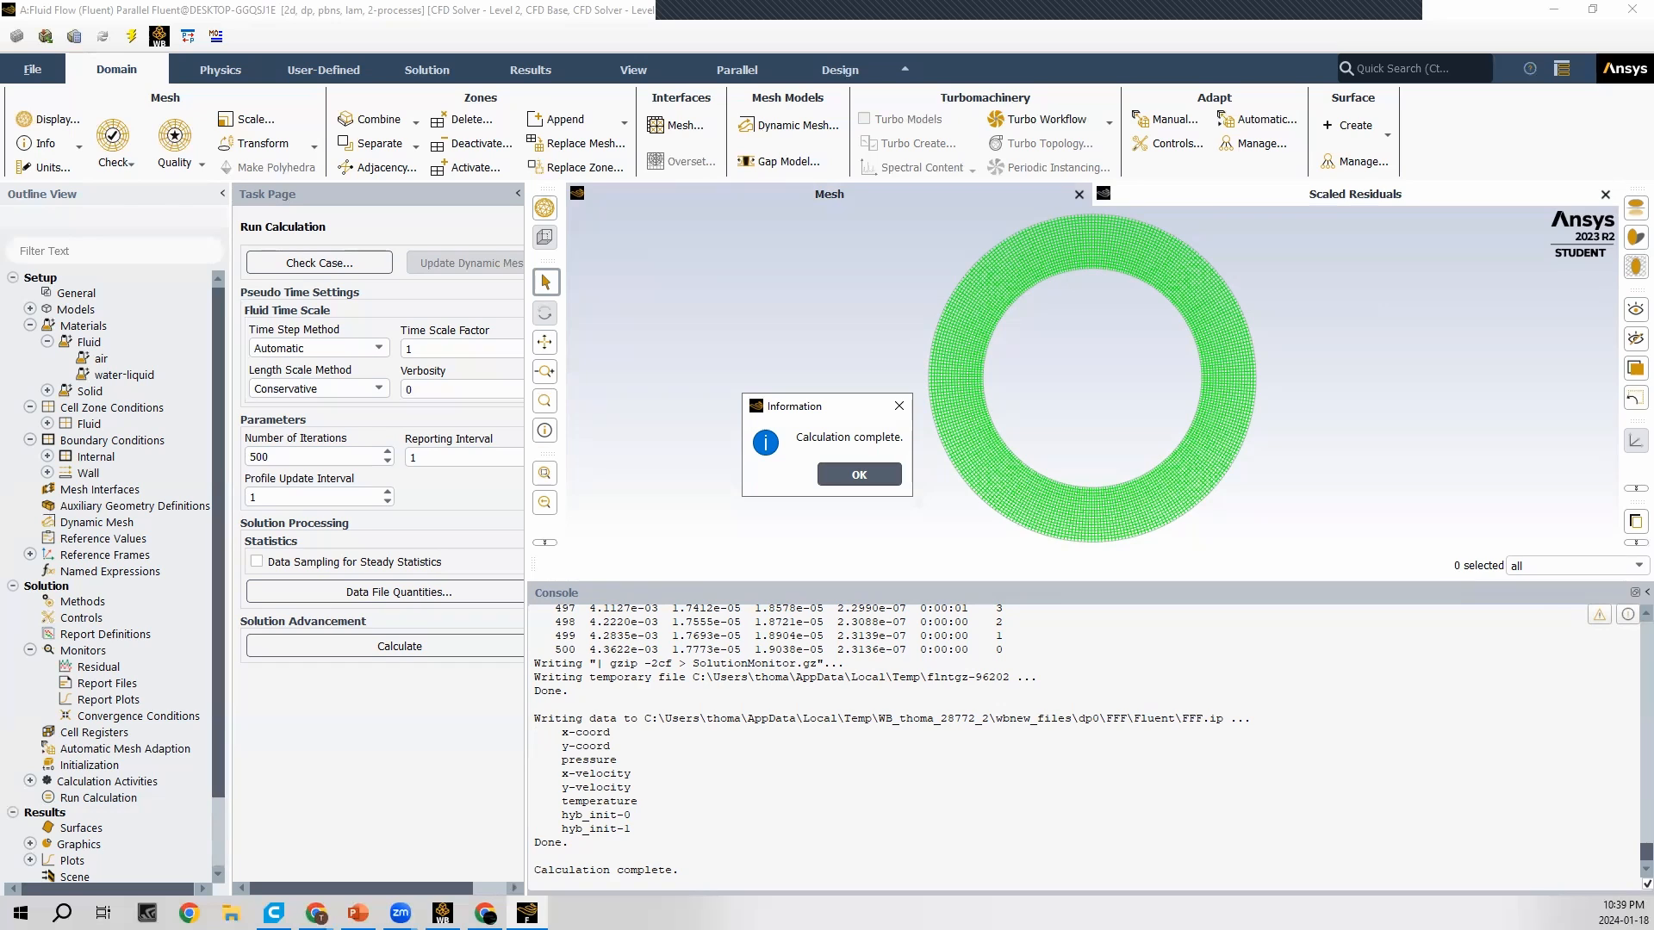
left_click(857, 477)
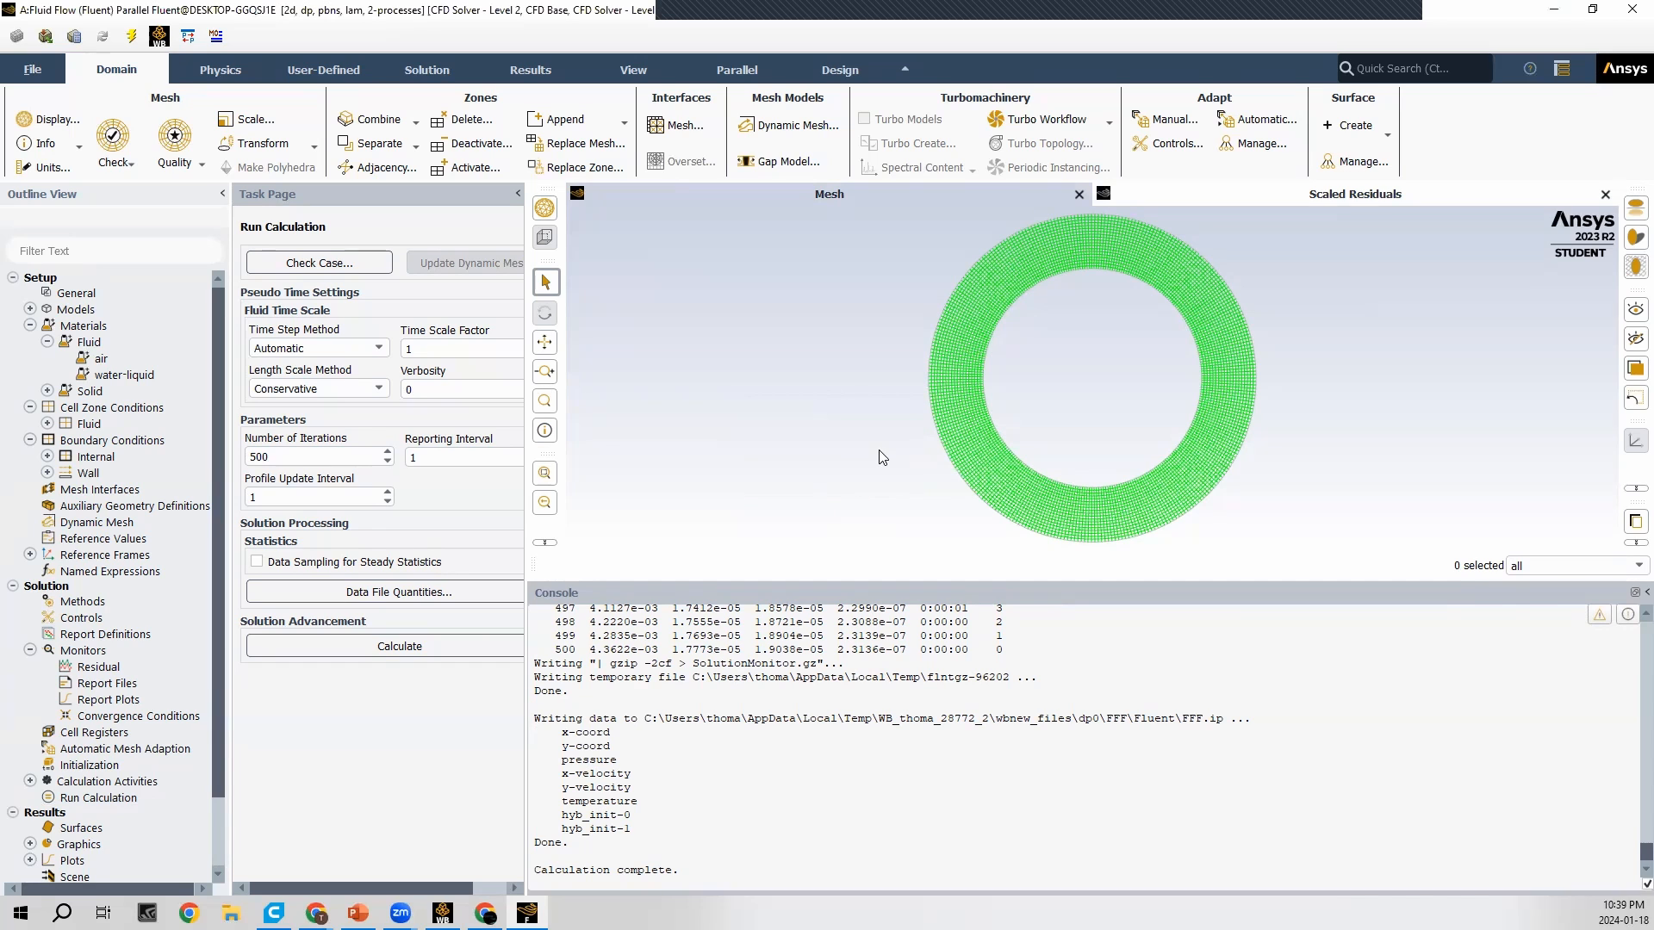
Step: Examine the scaled residuals plot and quit Fluent to return to the Workbench project
left_click(1371, 198)
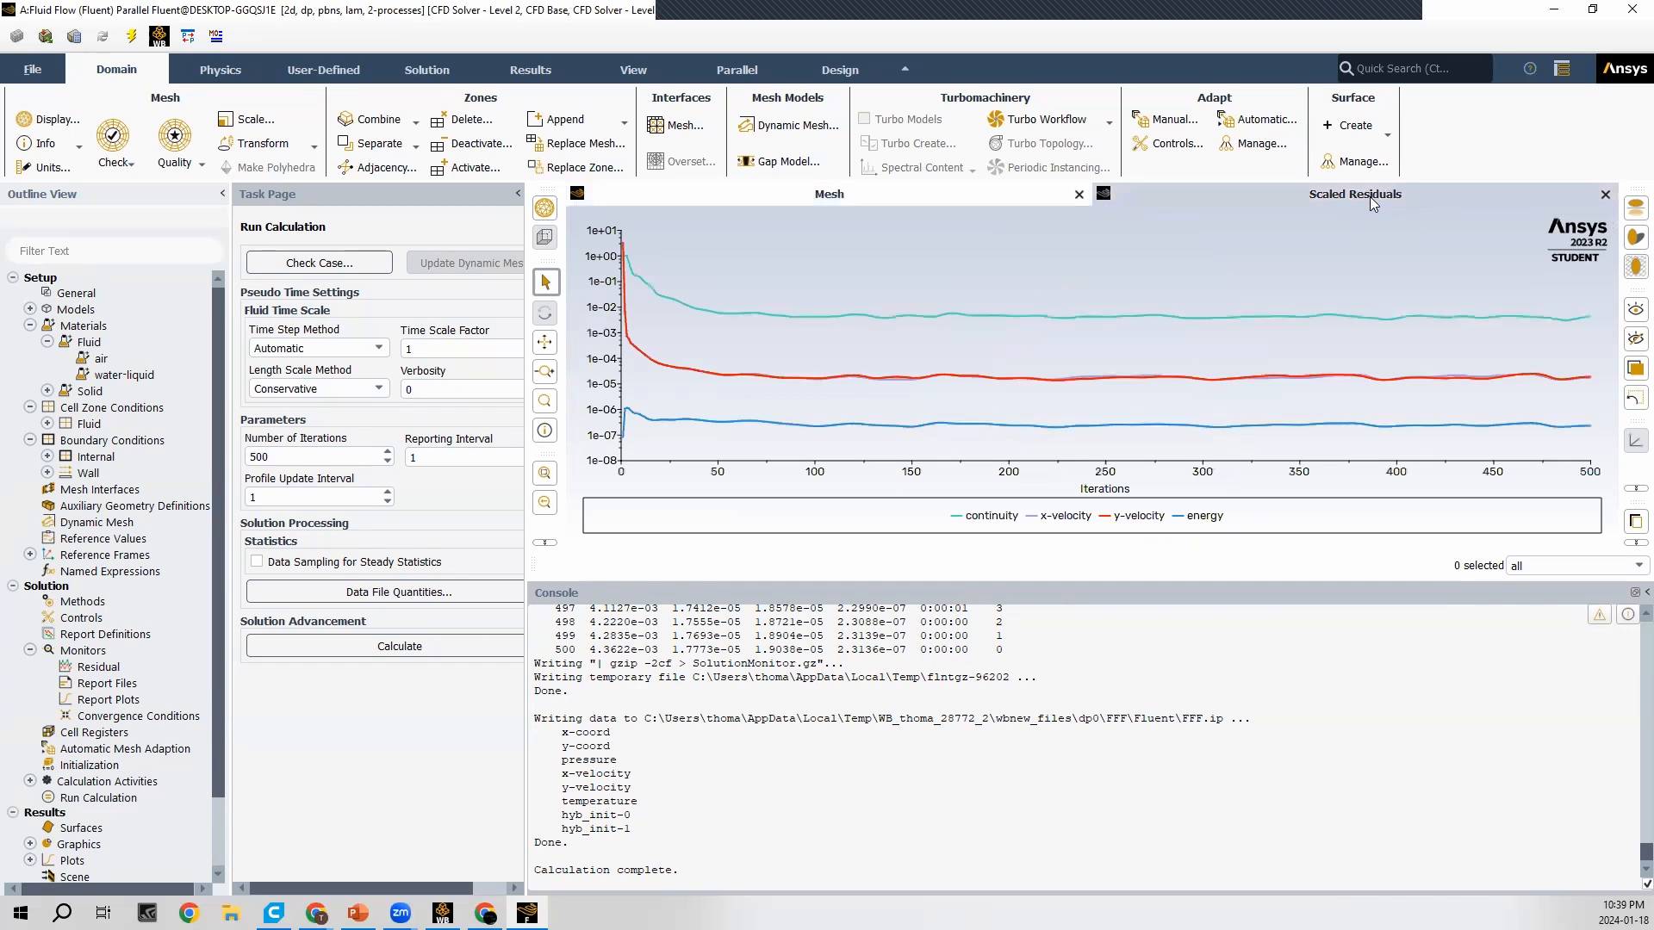
mouse_move(663, 366)
mouse_move(895, 396)
left_click(1630, 13)
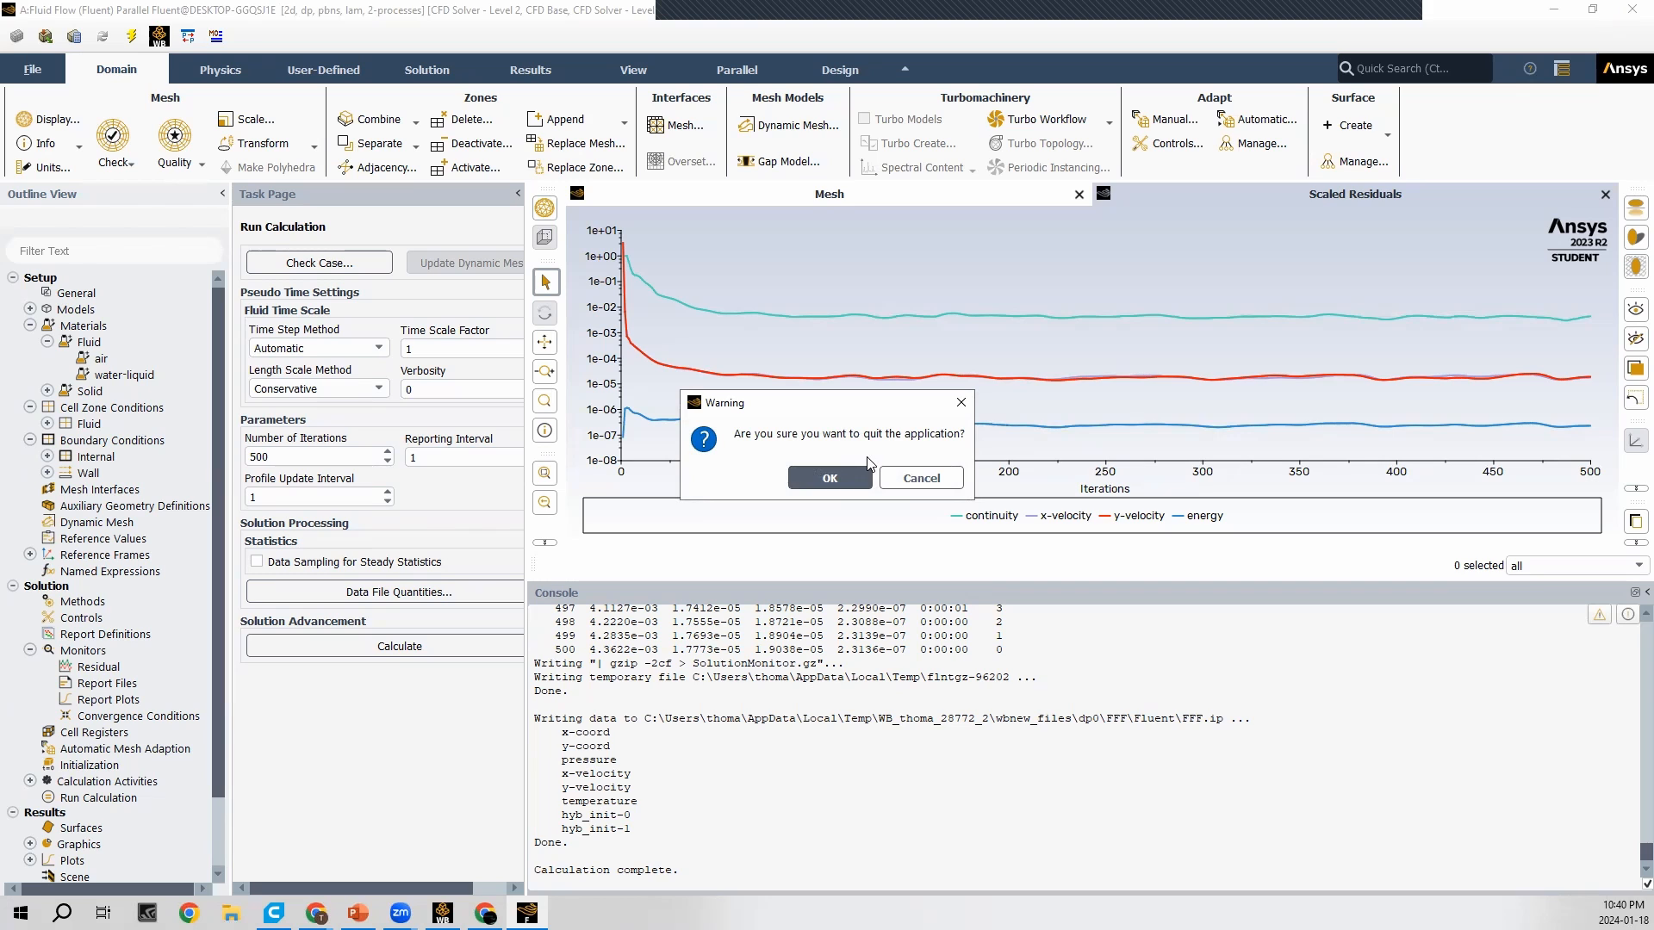
left_click(862, 479)
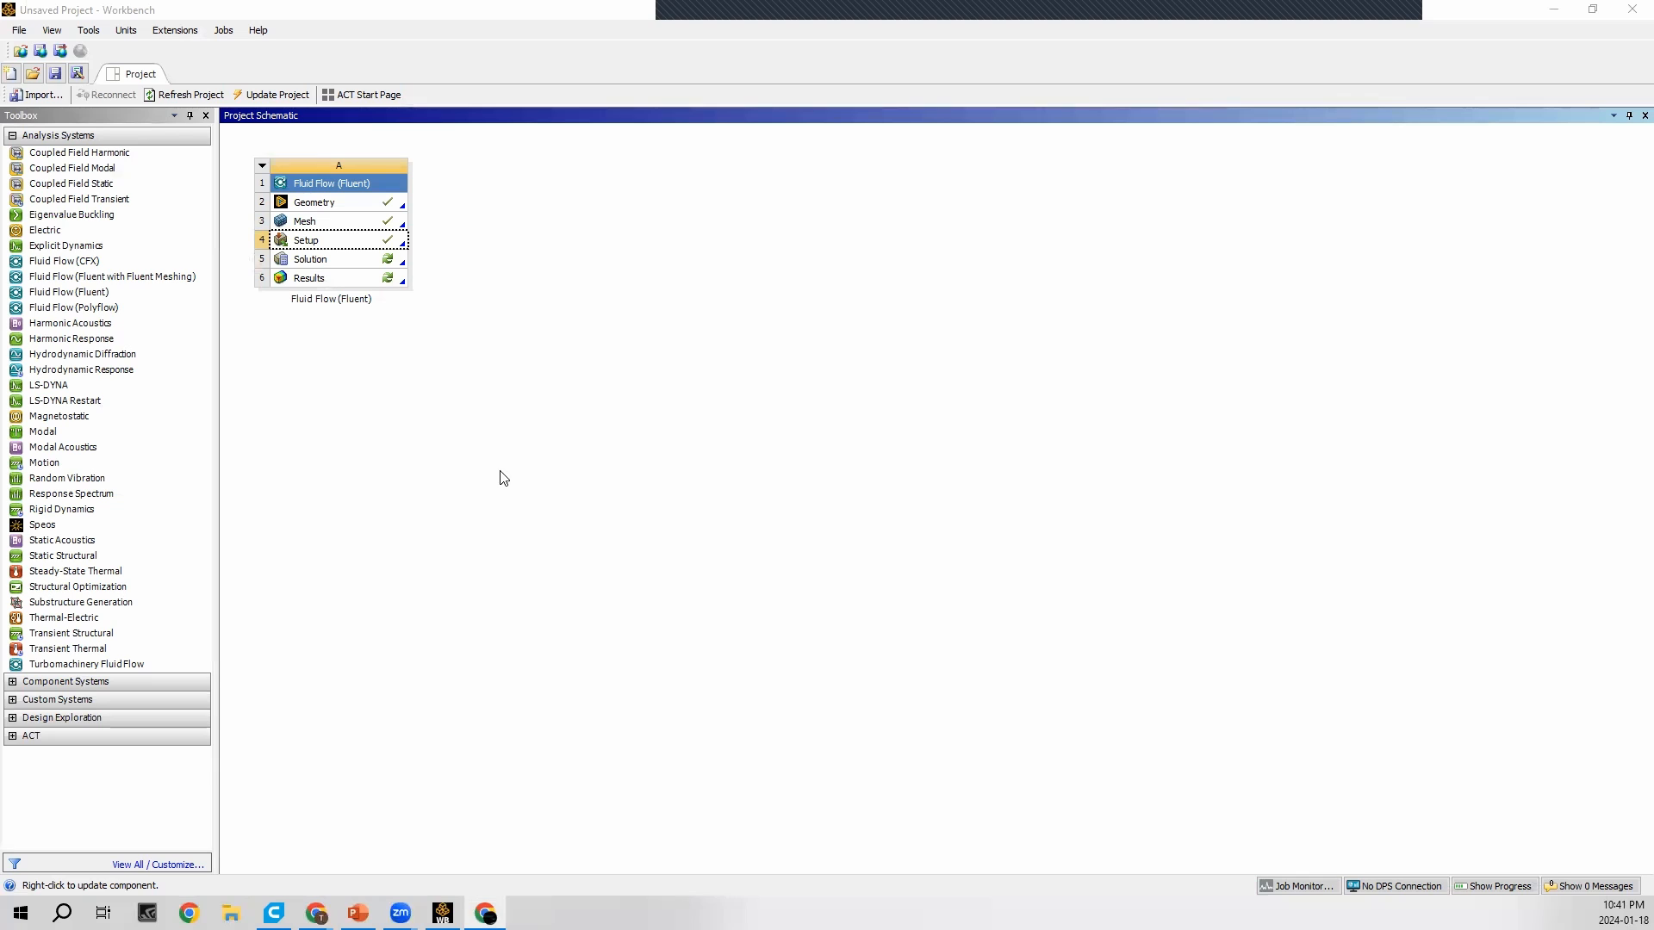
Step: Open the solved results in CFD-Post, face the XY plane and create a velocity vector plot on symmetry 1
double_click(312, 279)
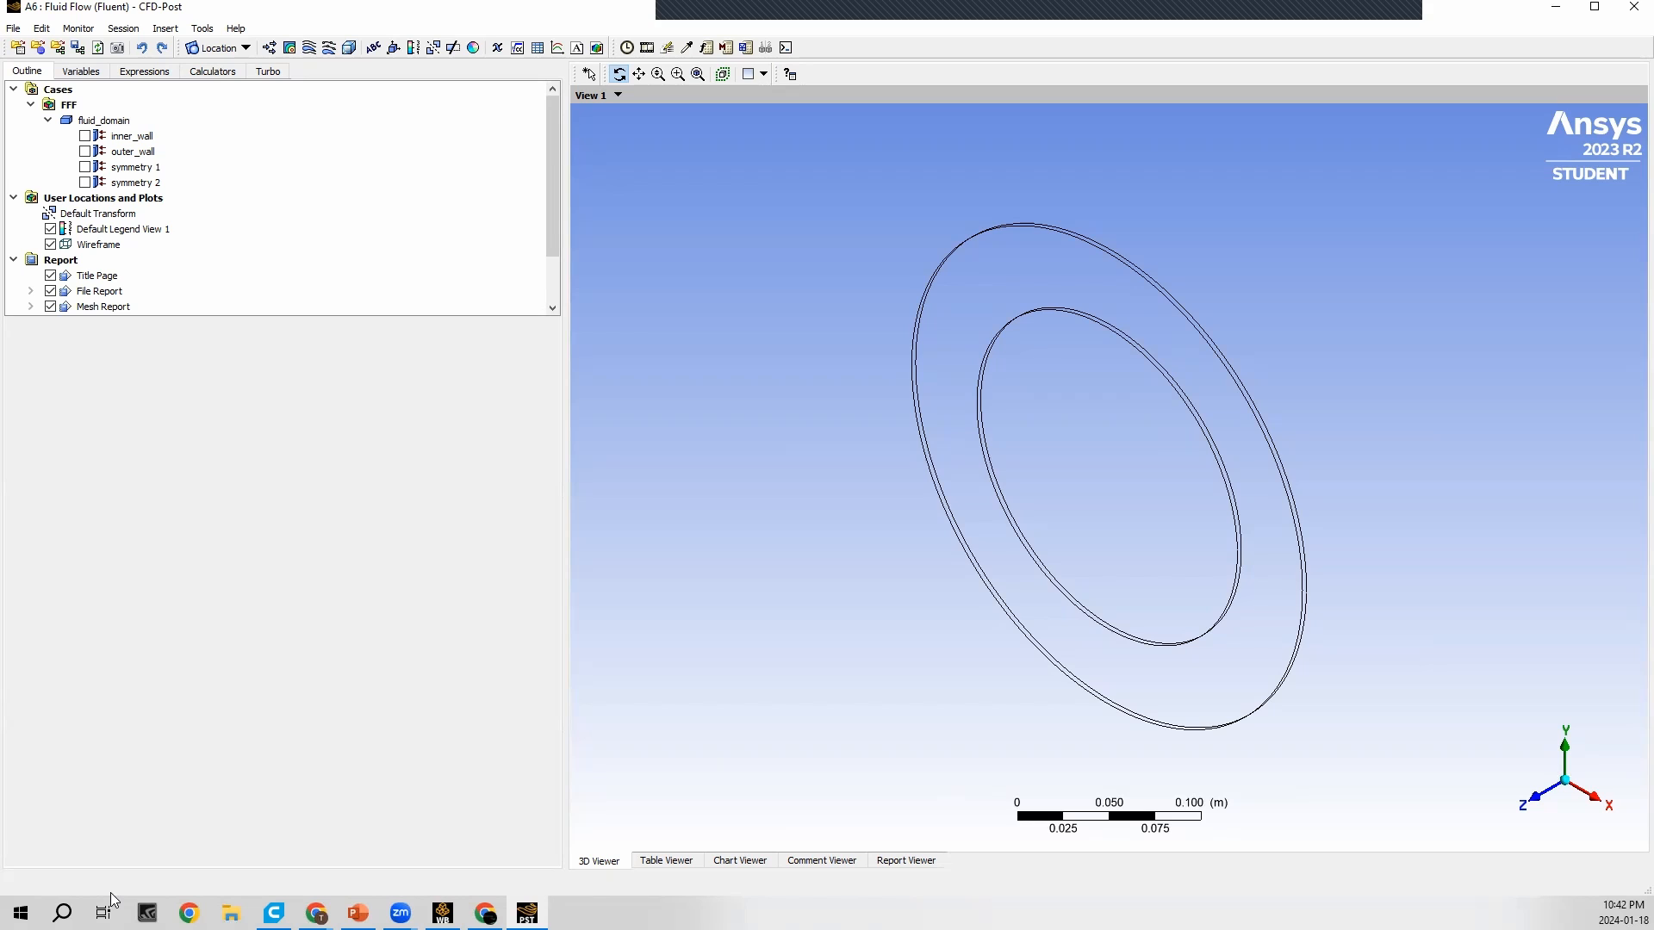
left_click(1535, 800)
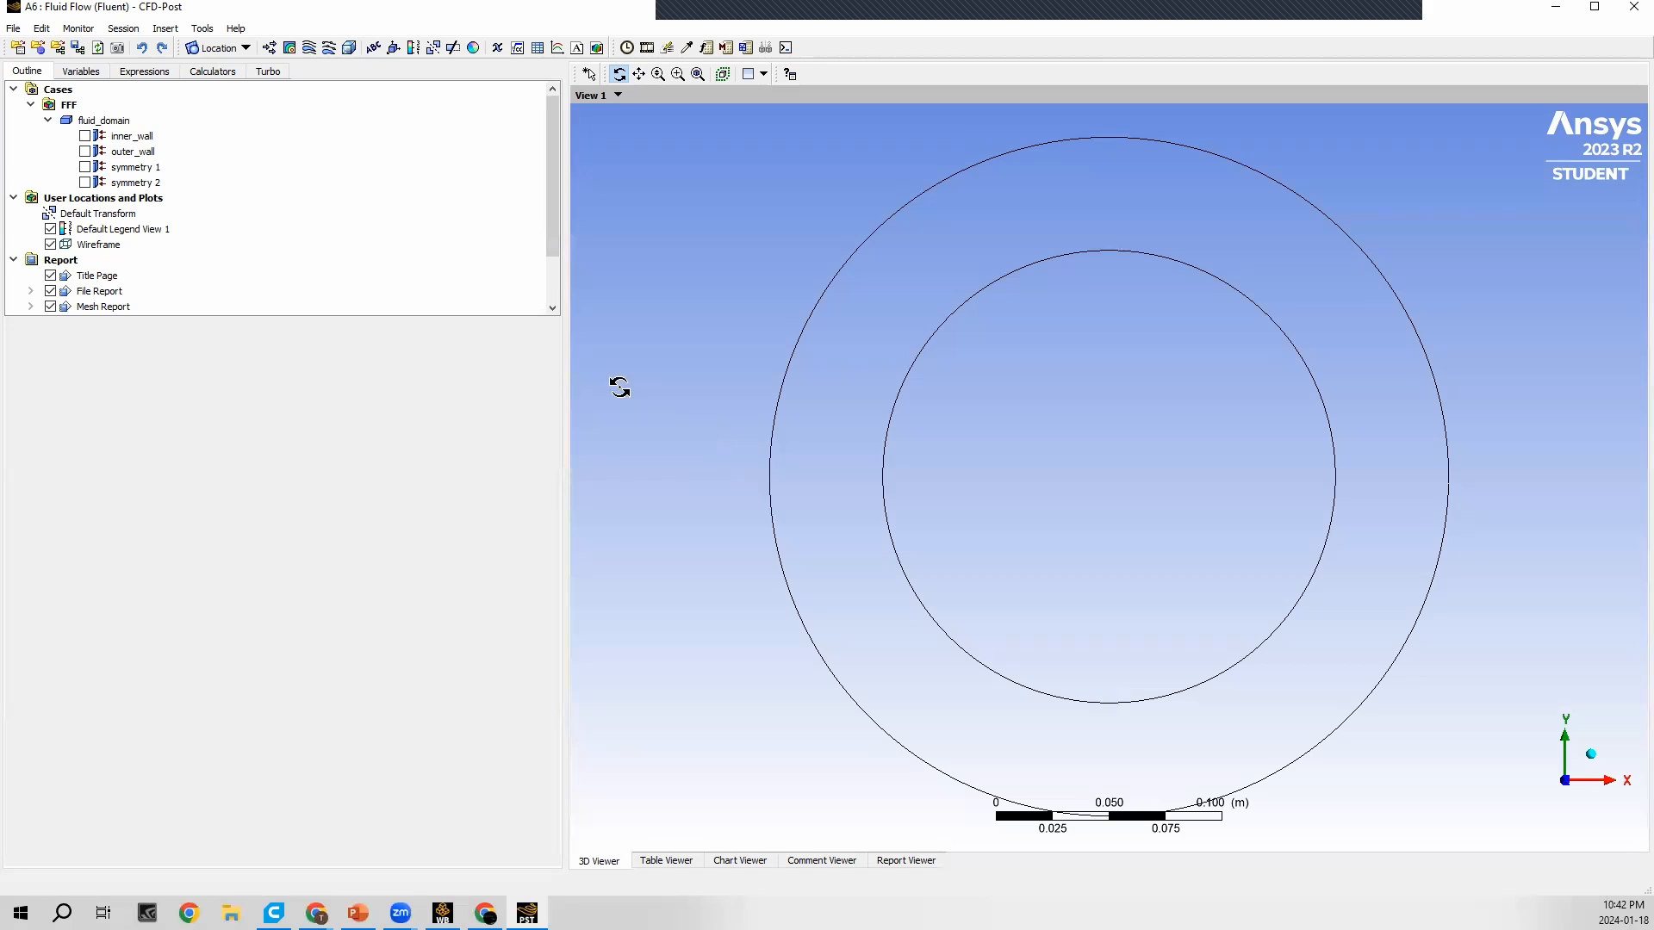
left_click(270, 50)
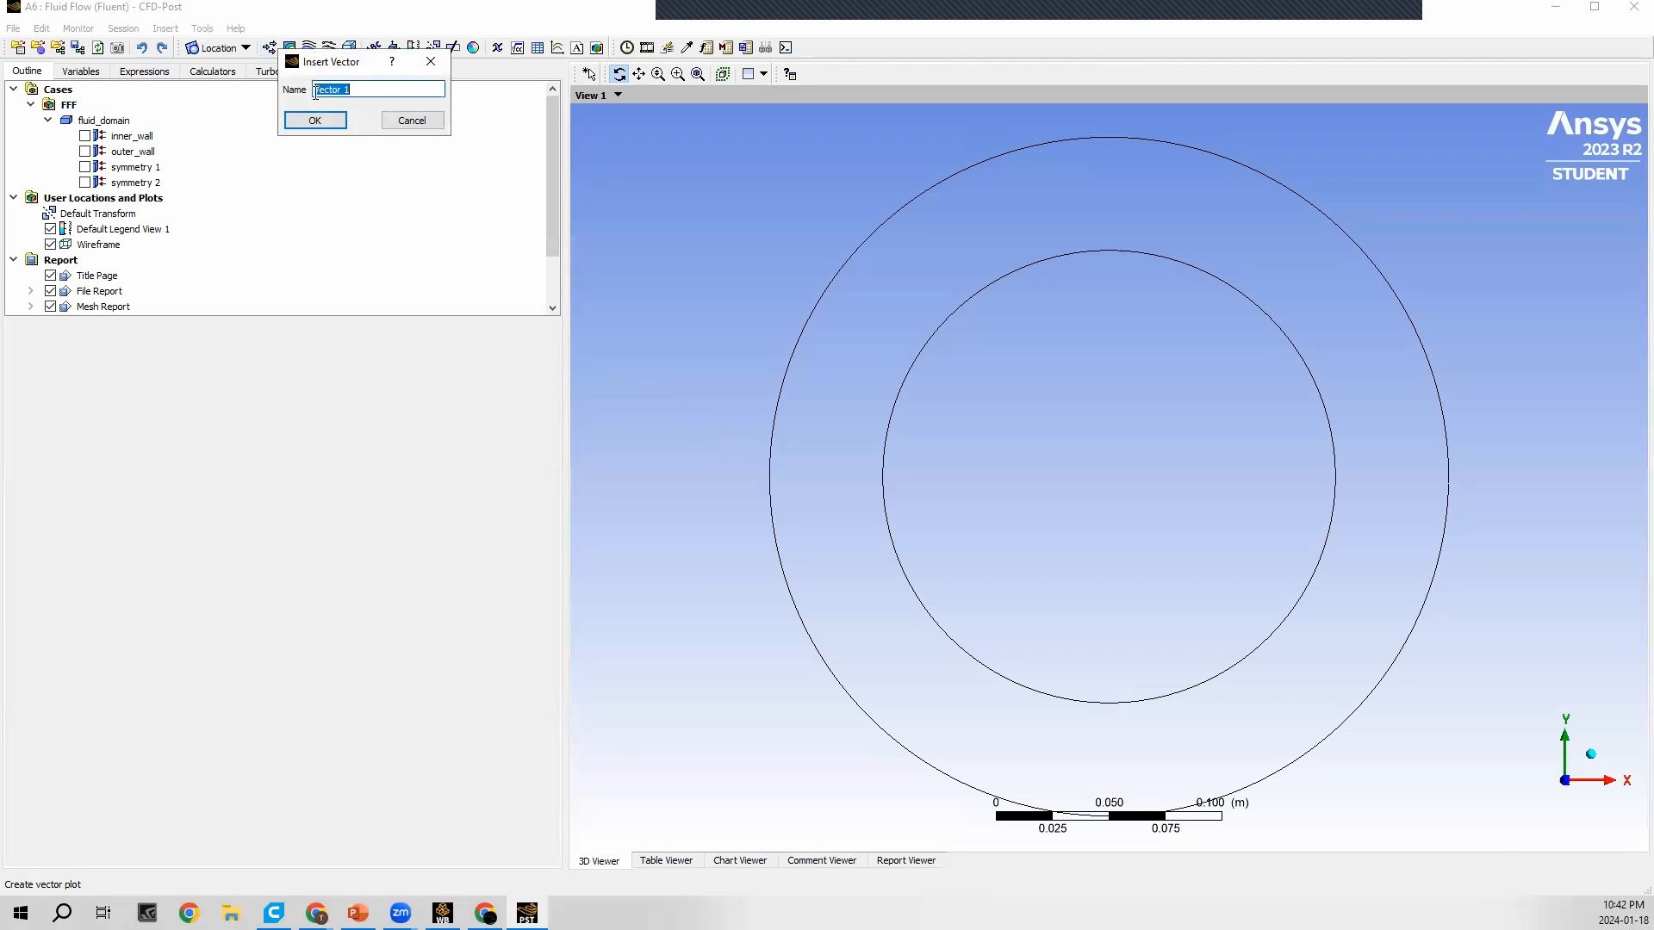
left_click(316, 121)
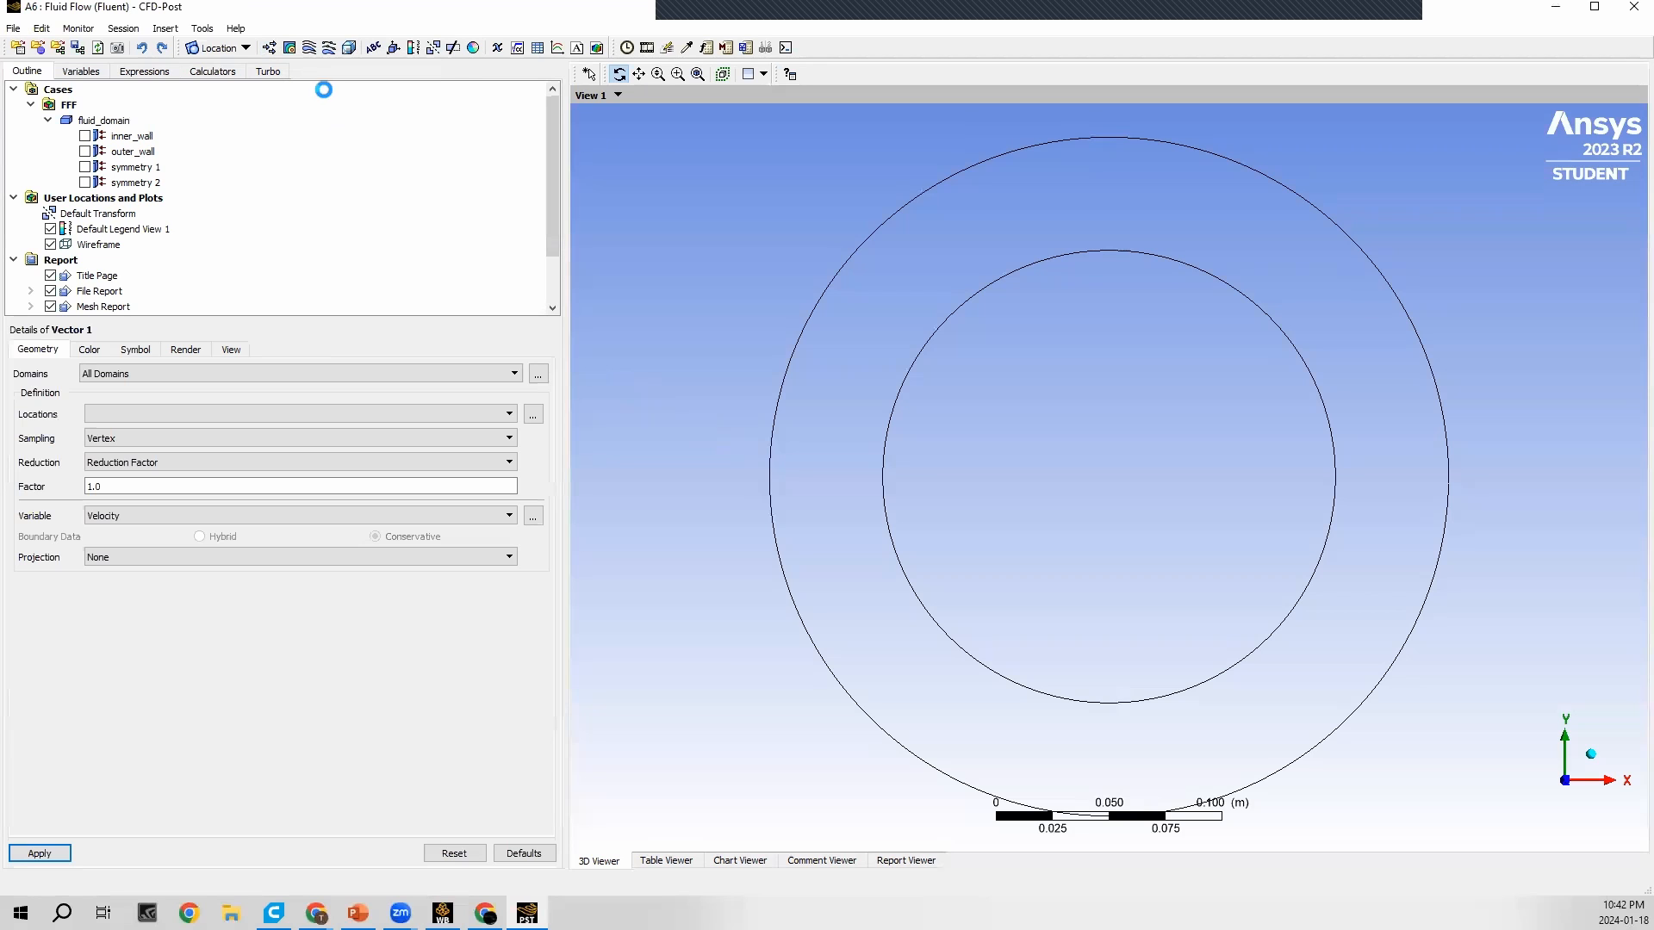
left_click(197, 412)
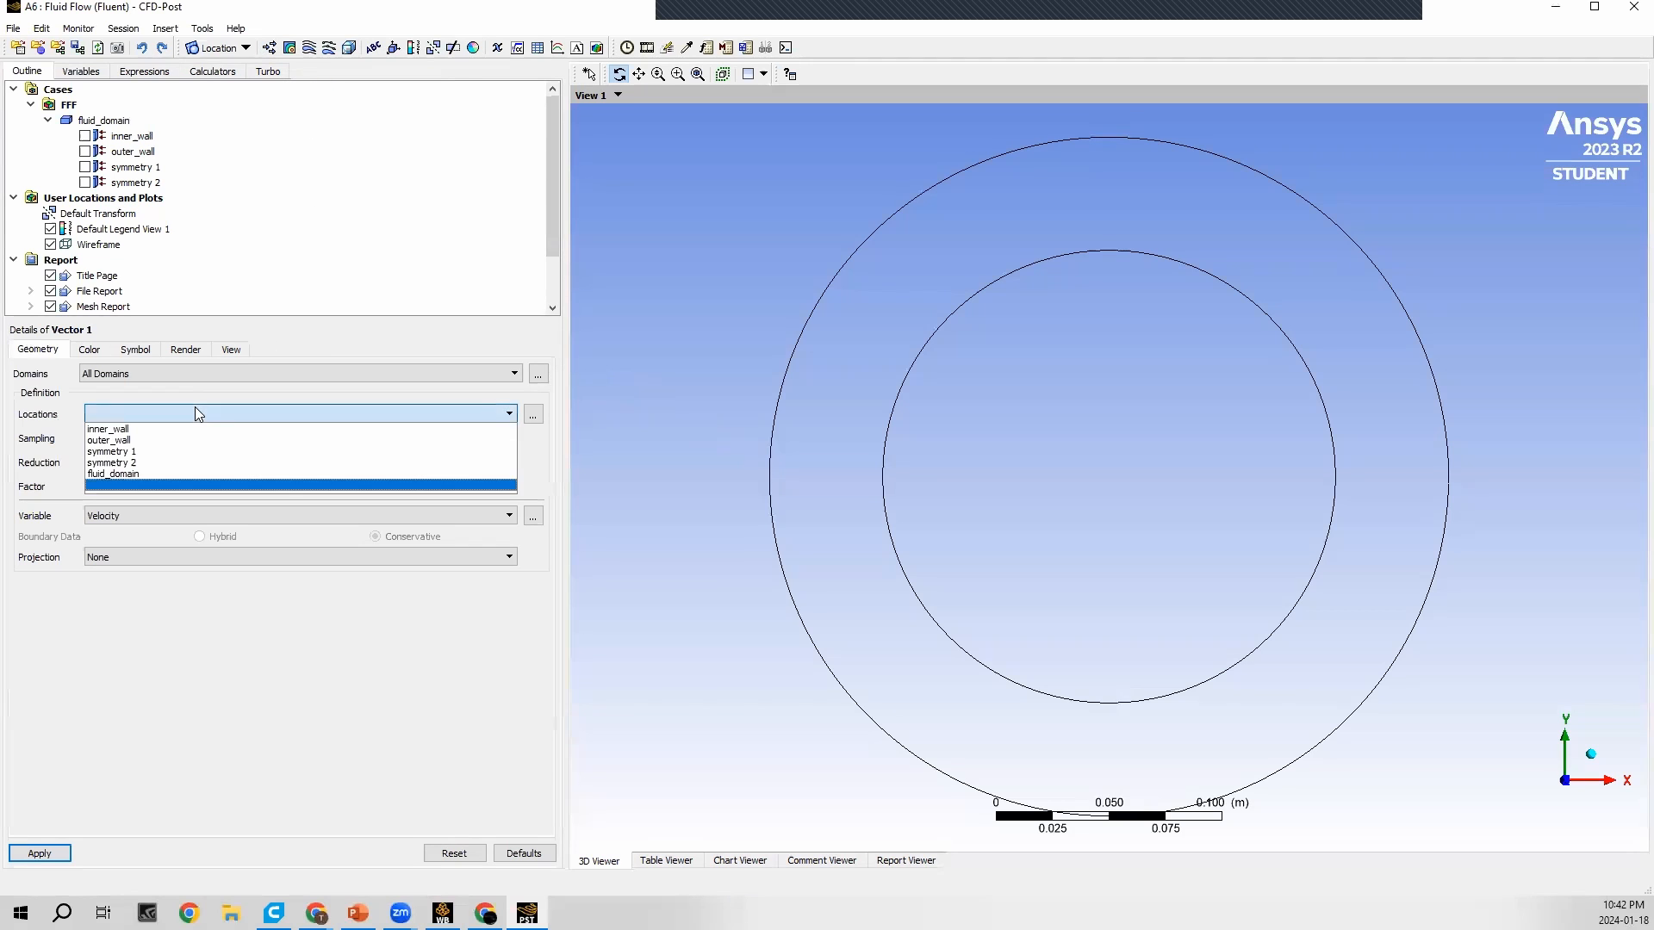
left_click(178, 453)
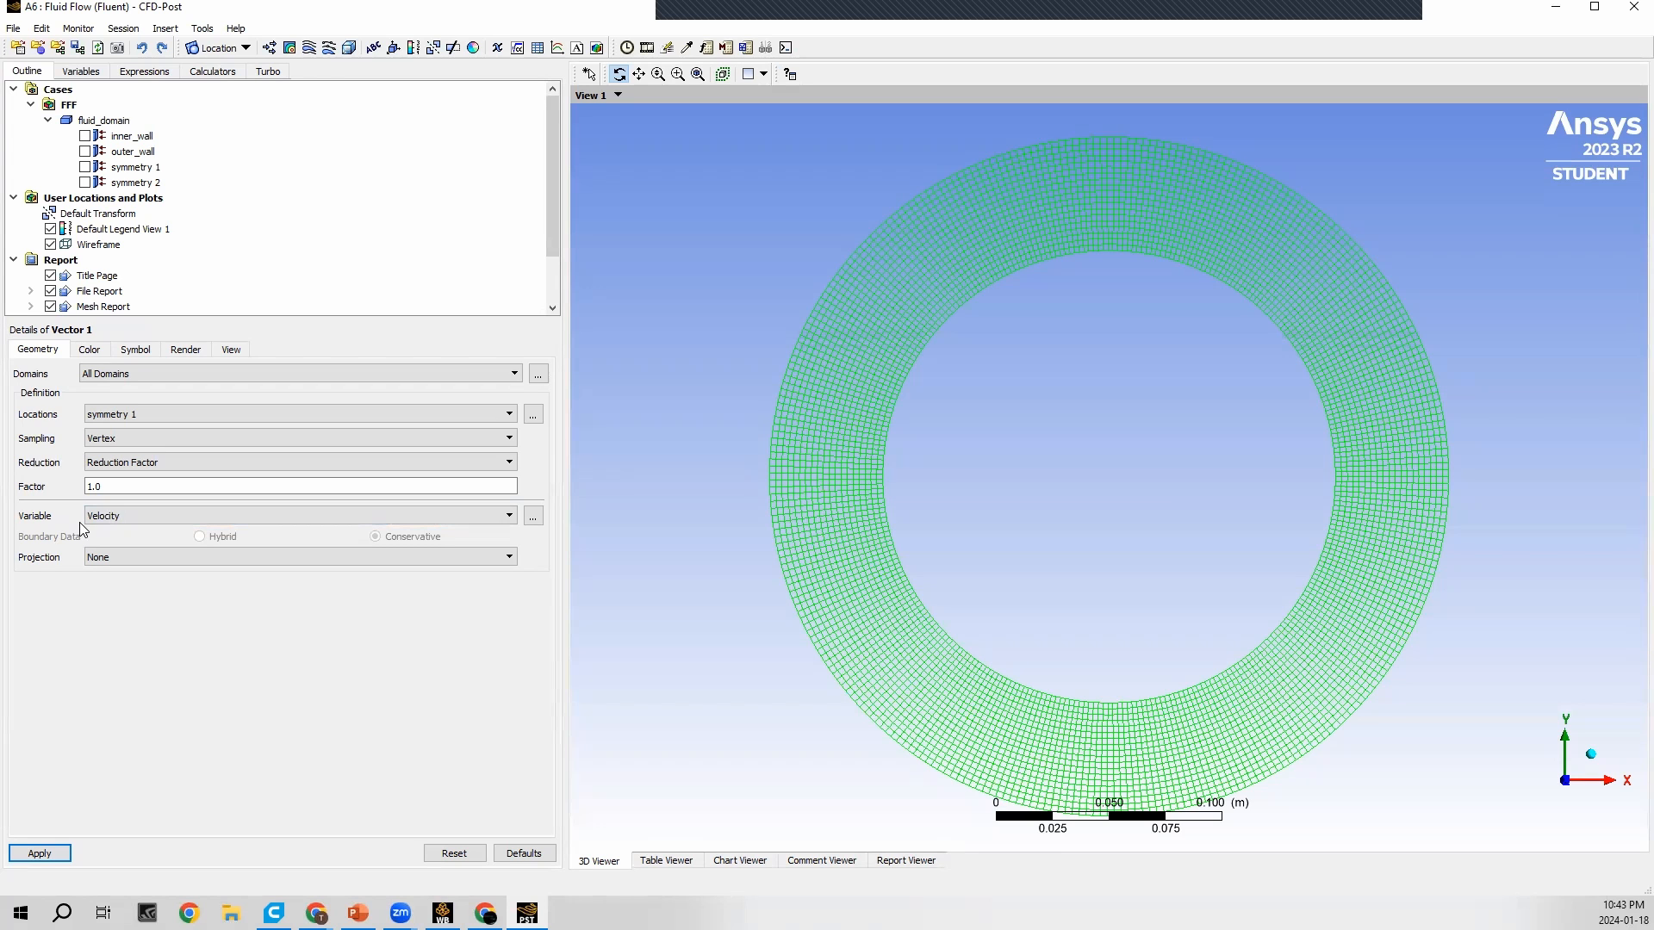
left_click(16, 854)
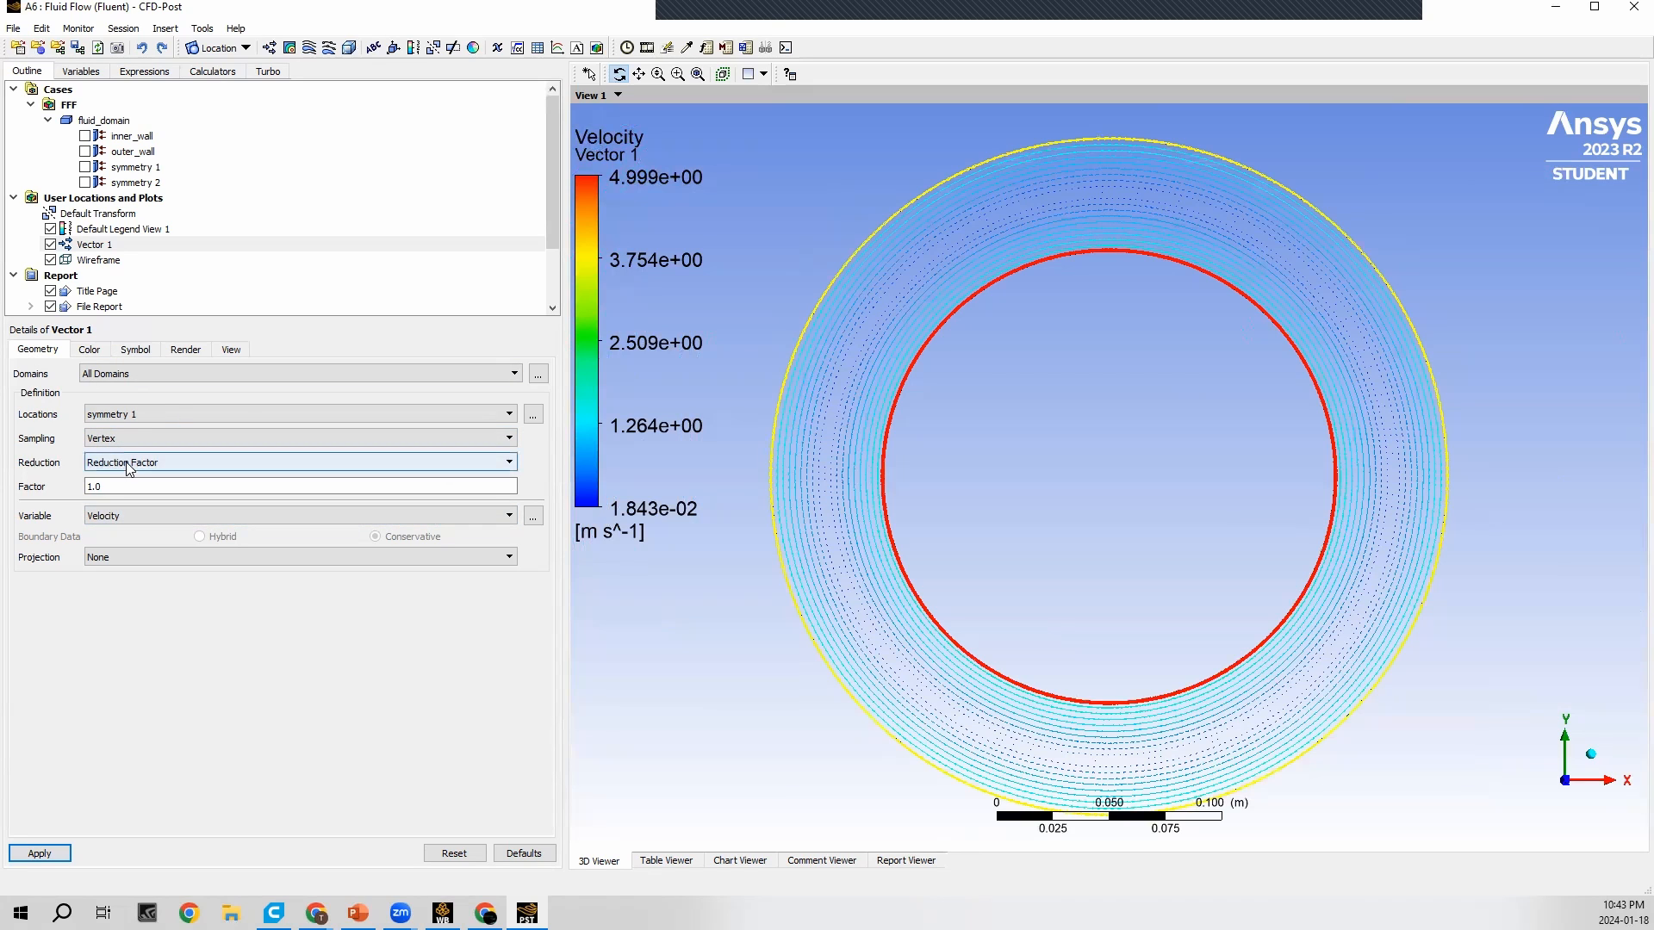
Step: Enlarge the velocity vector symbols, trying size 2 before applying a symbol size of 3
left_click(135, 349)
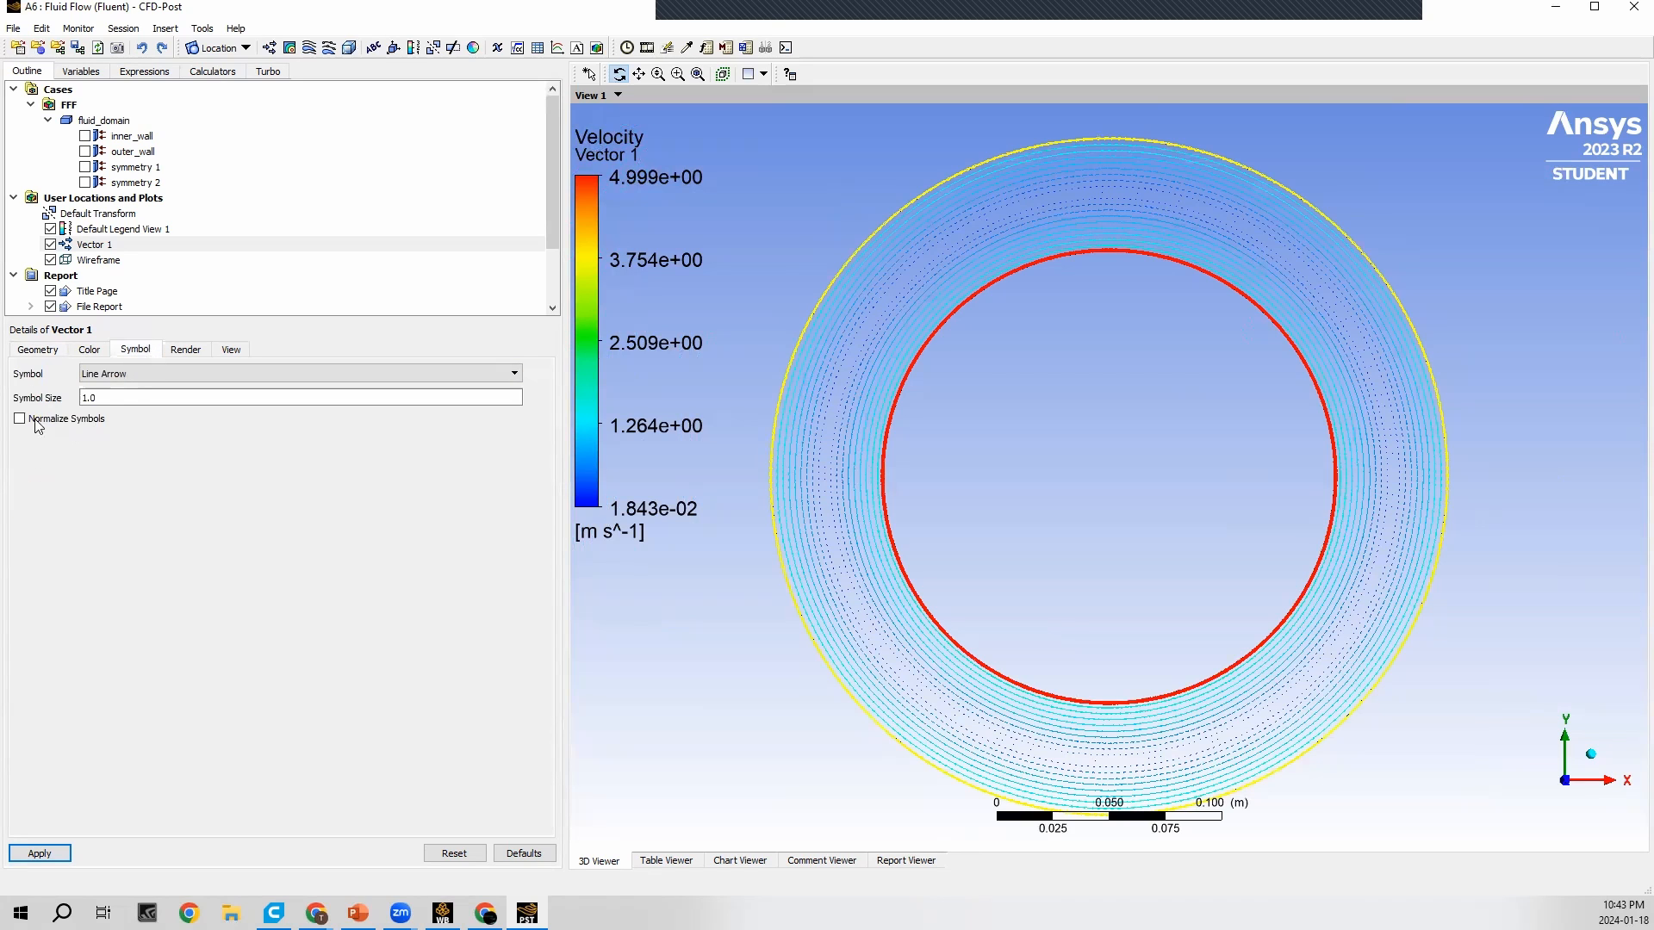
left_click(123, 399)
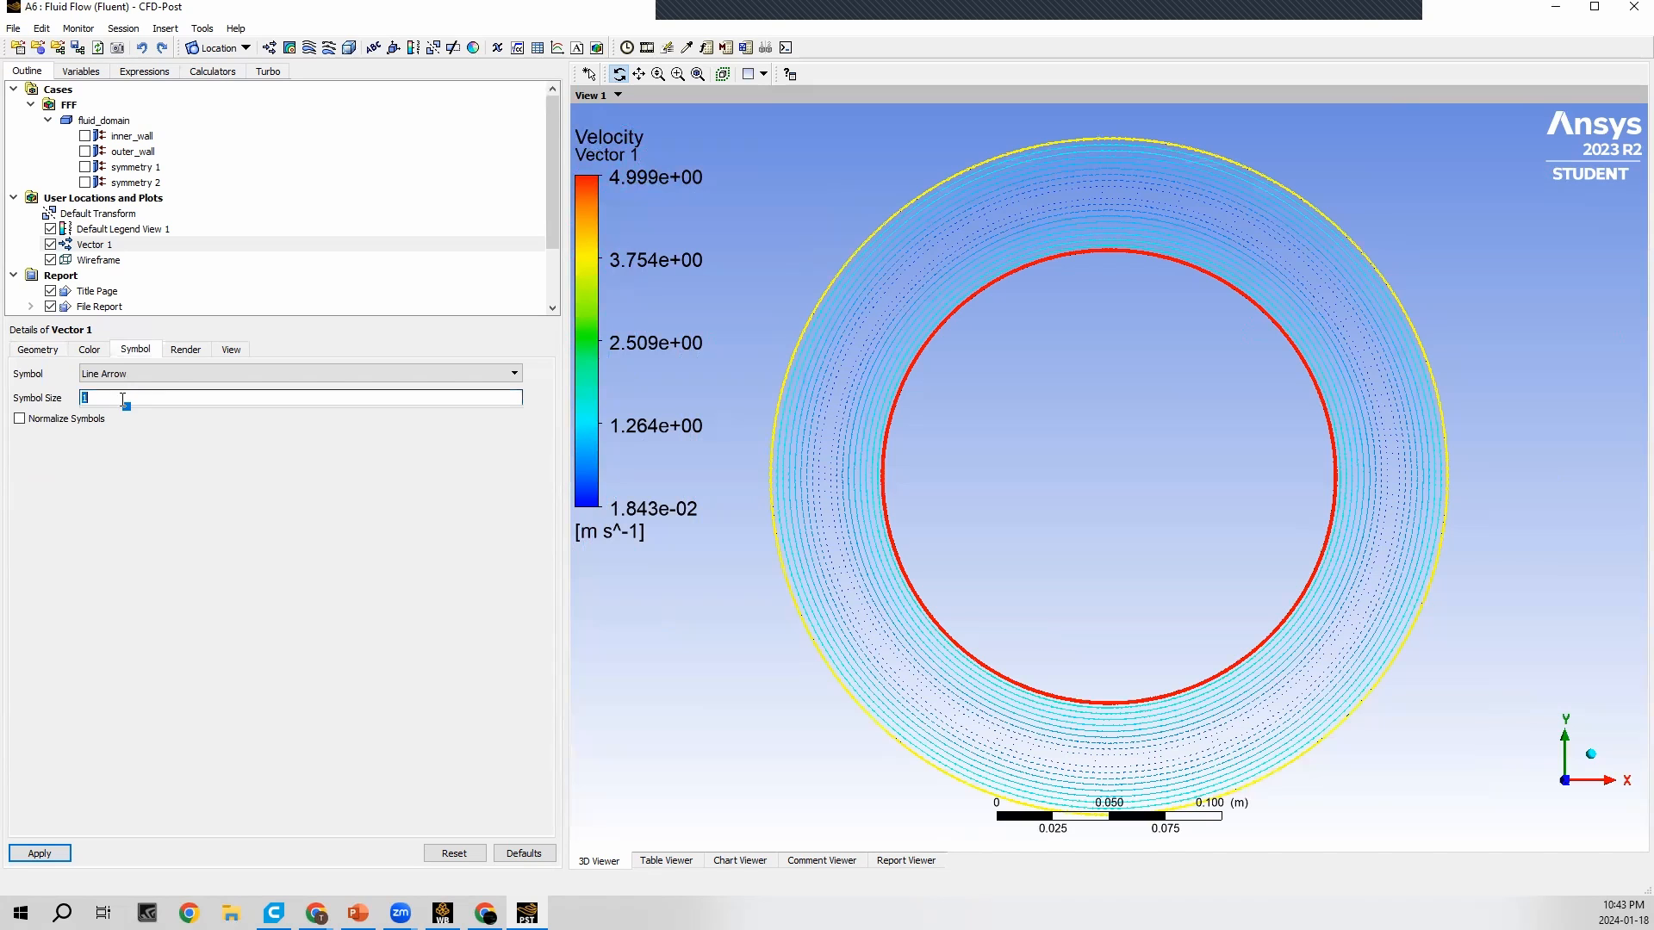
type("2")
left_click(50, 853)
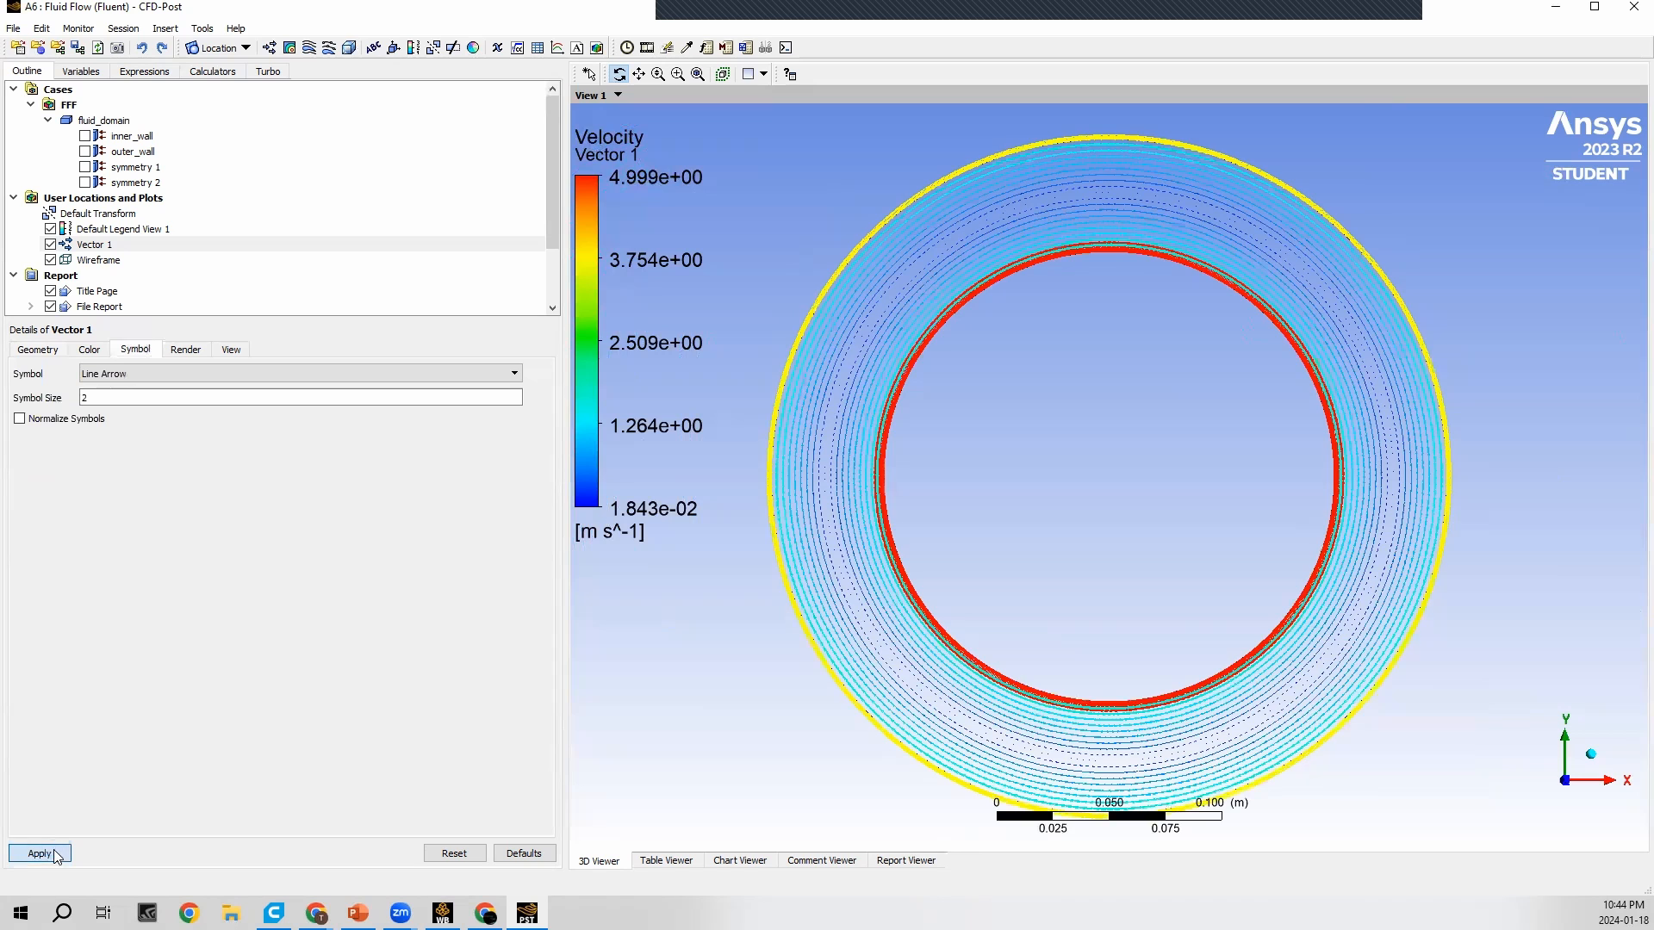
left_click(122, 400)
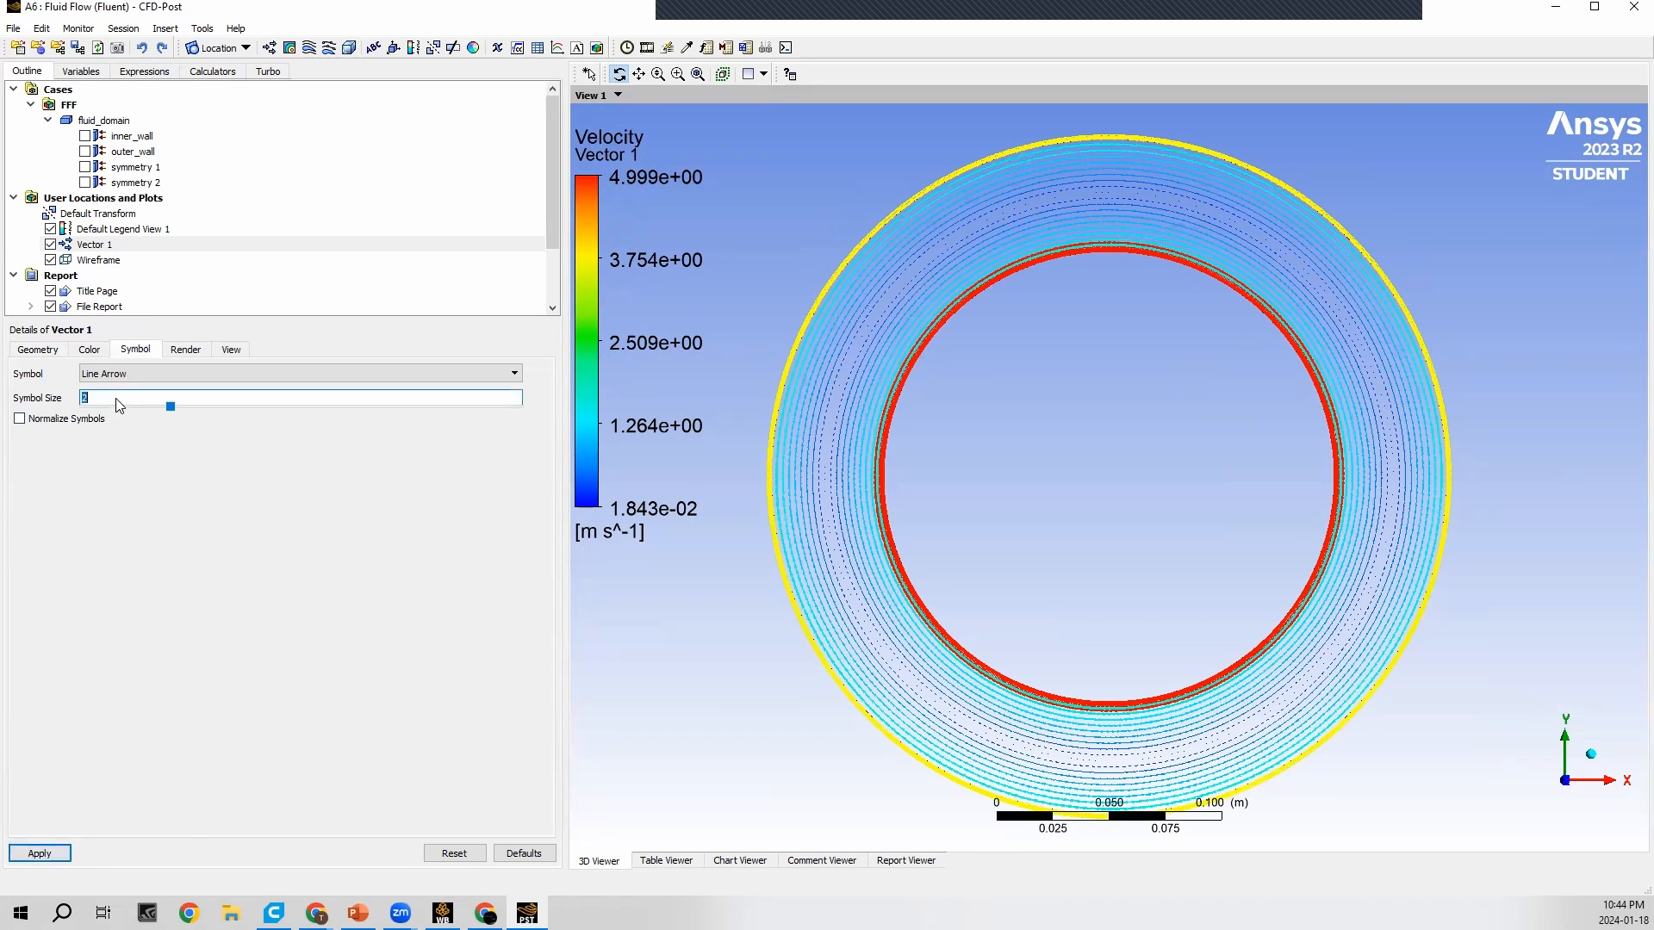
type("3")
left_click(45, 851)
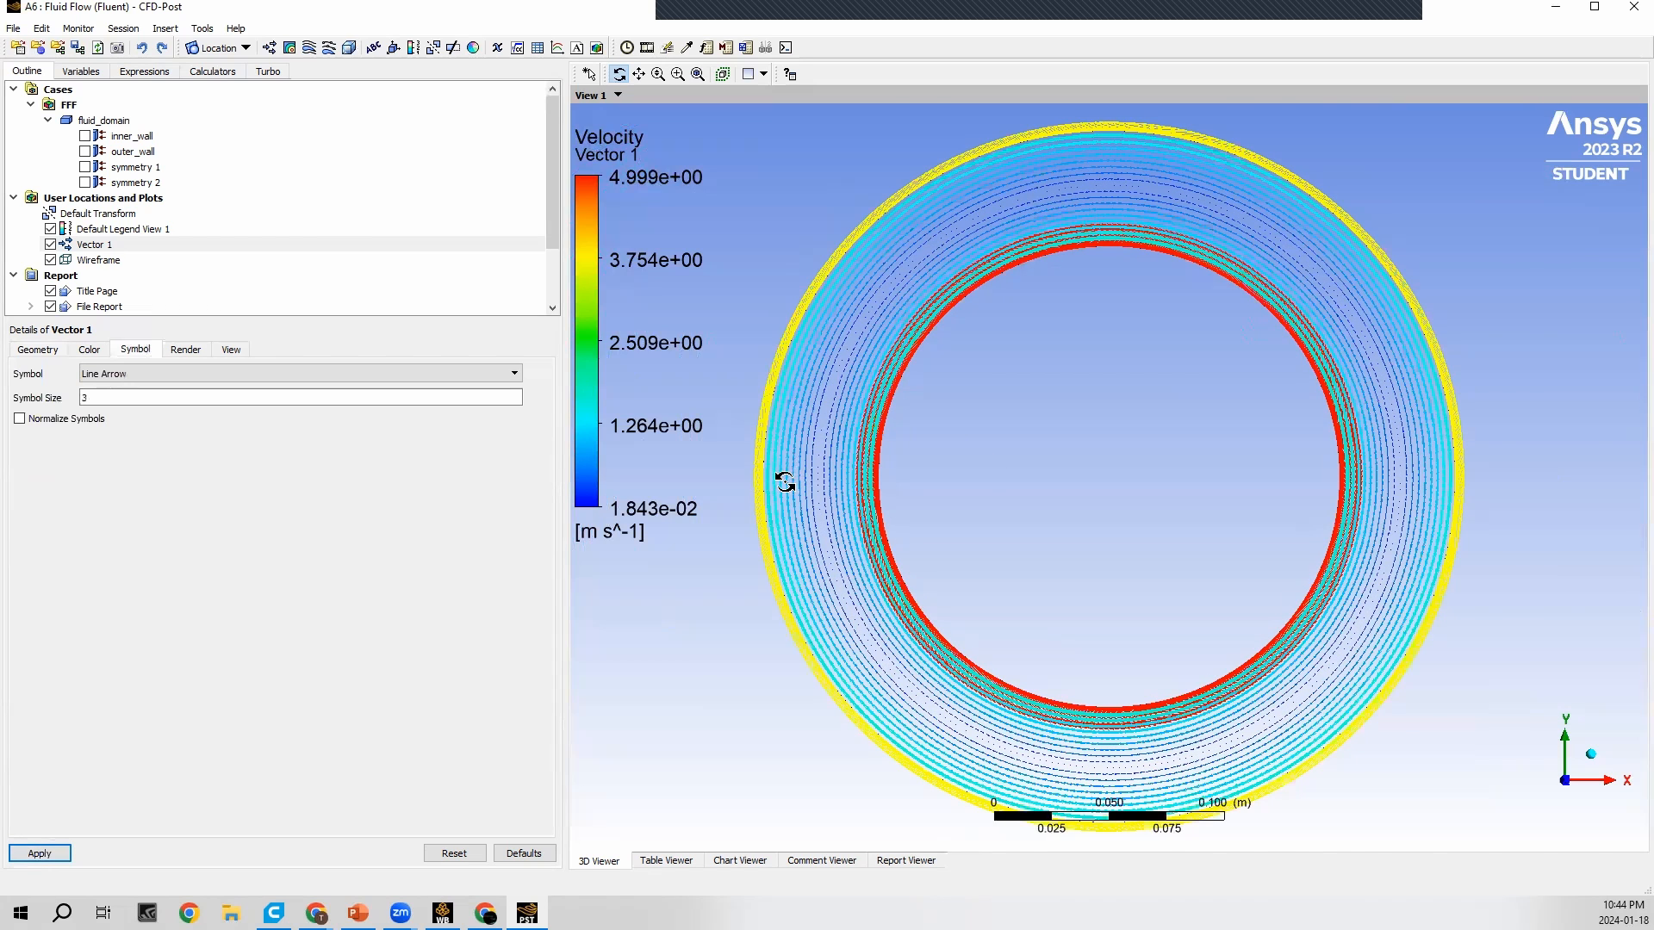
Step: Inspect the line arrows close up and change the vector plot's symbol to Arrow3D
scroll(788, 480, "up", 2)
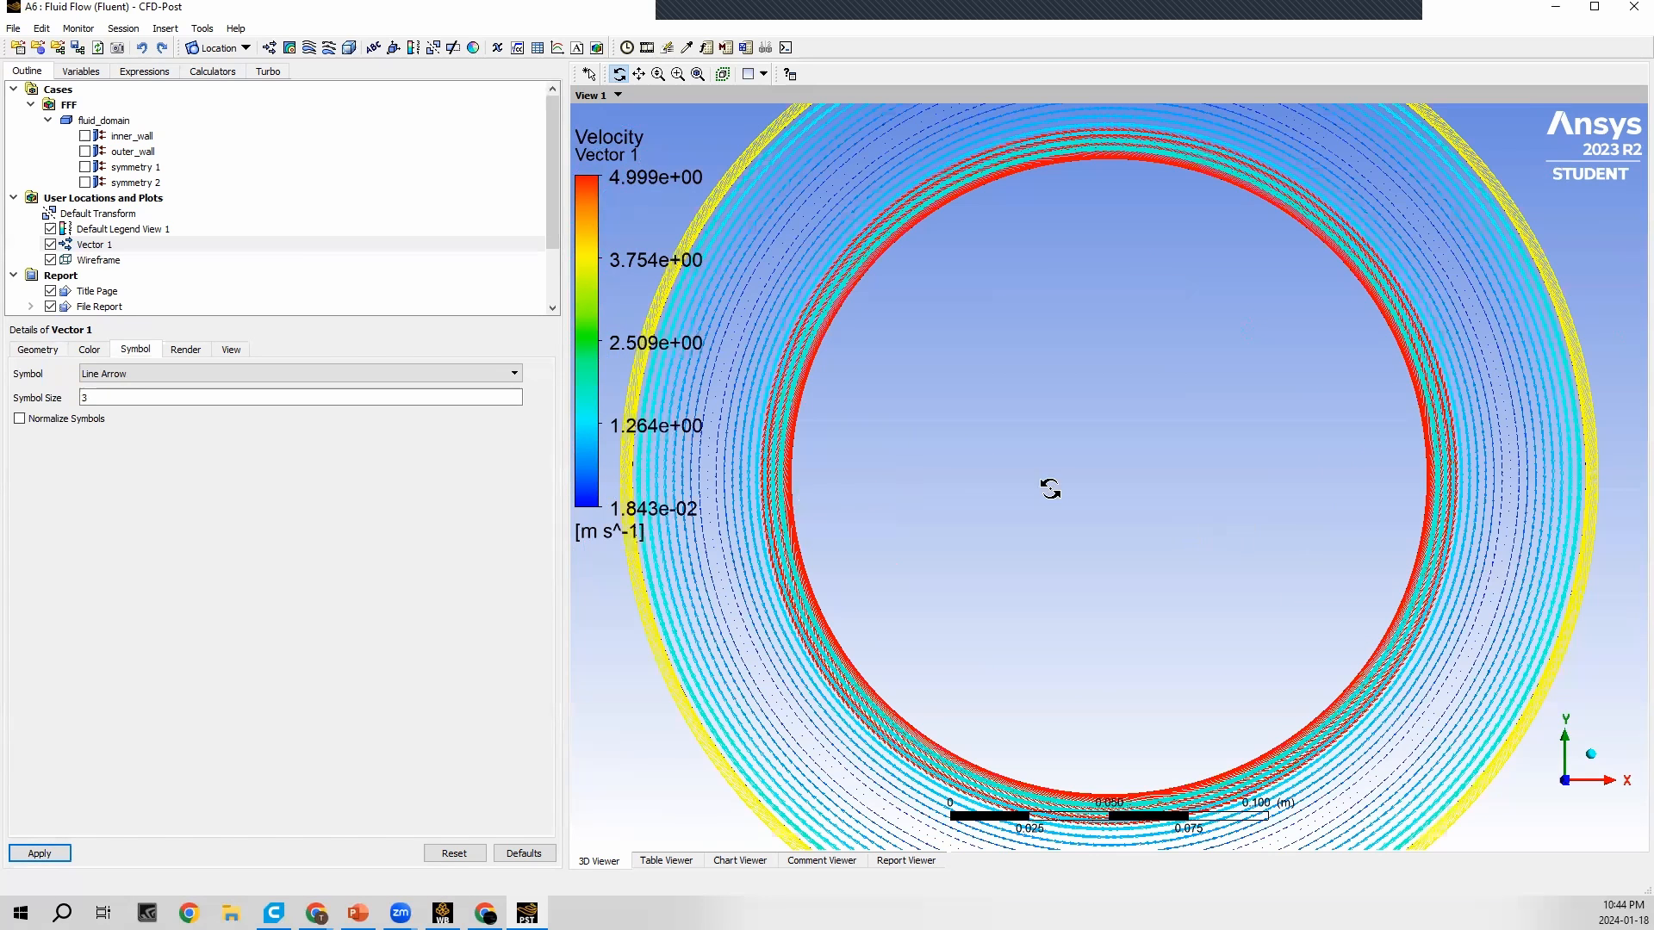
middle_click_drag(944, 477, 1280, 498, "ctrl")
scroll(971, 491, "up", 2)
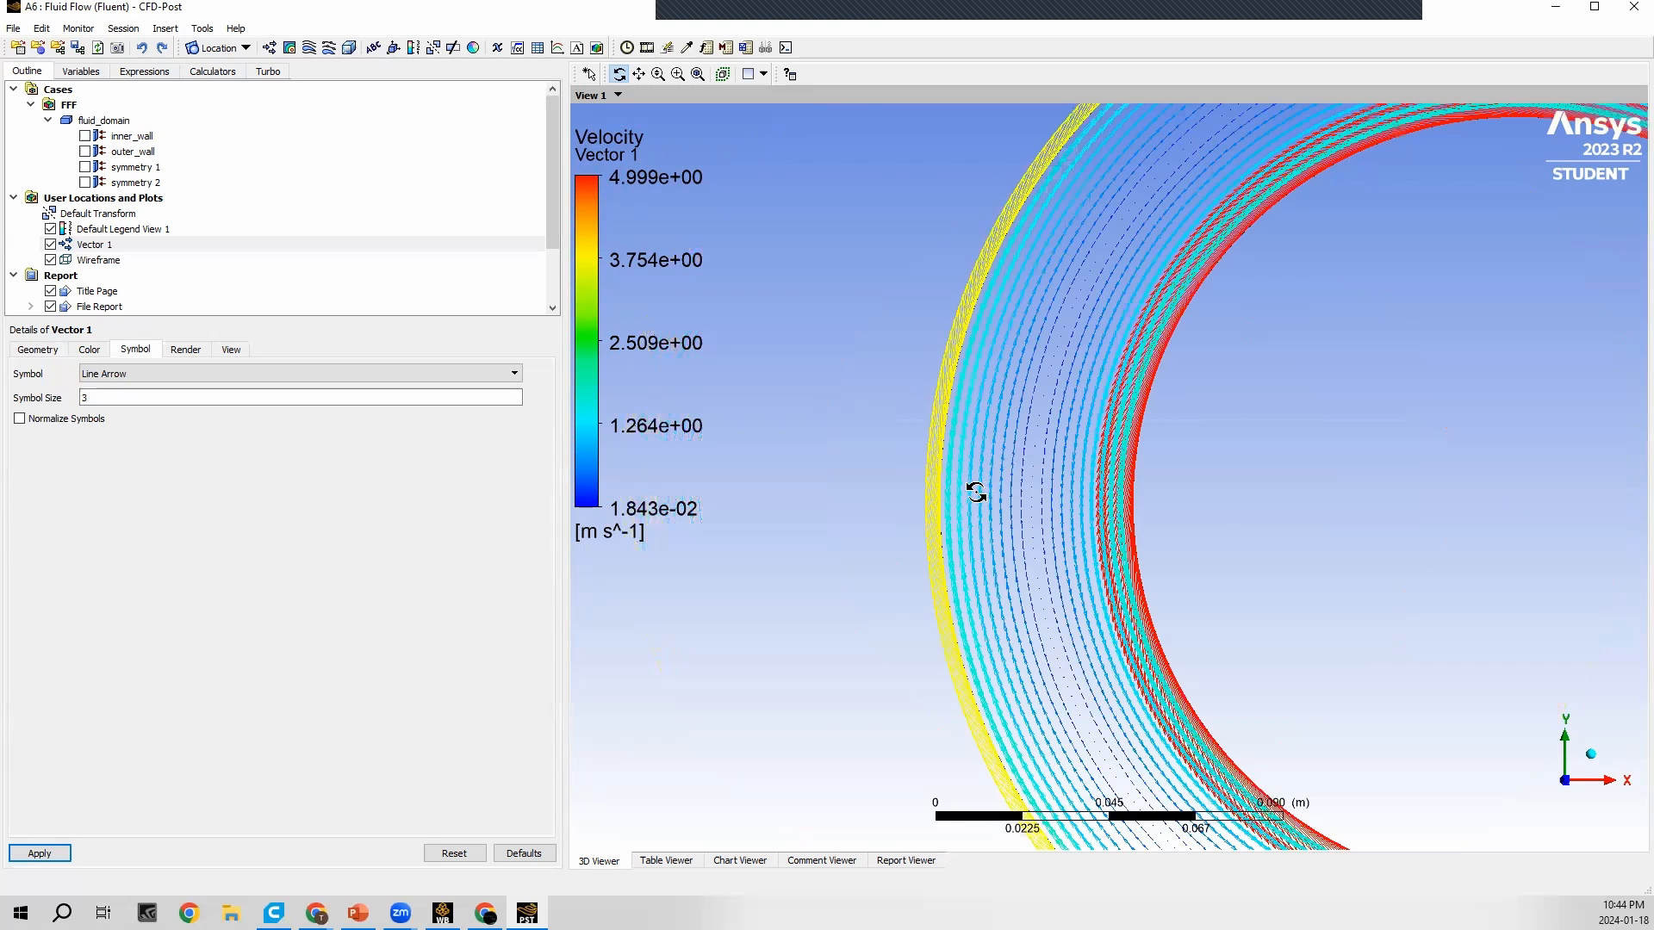
scroll(968, 498, "up", 1)
scroll(969, 498, "up", 1)
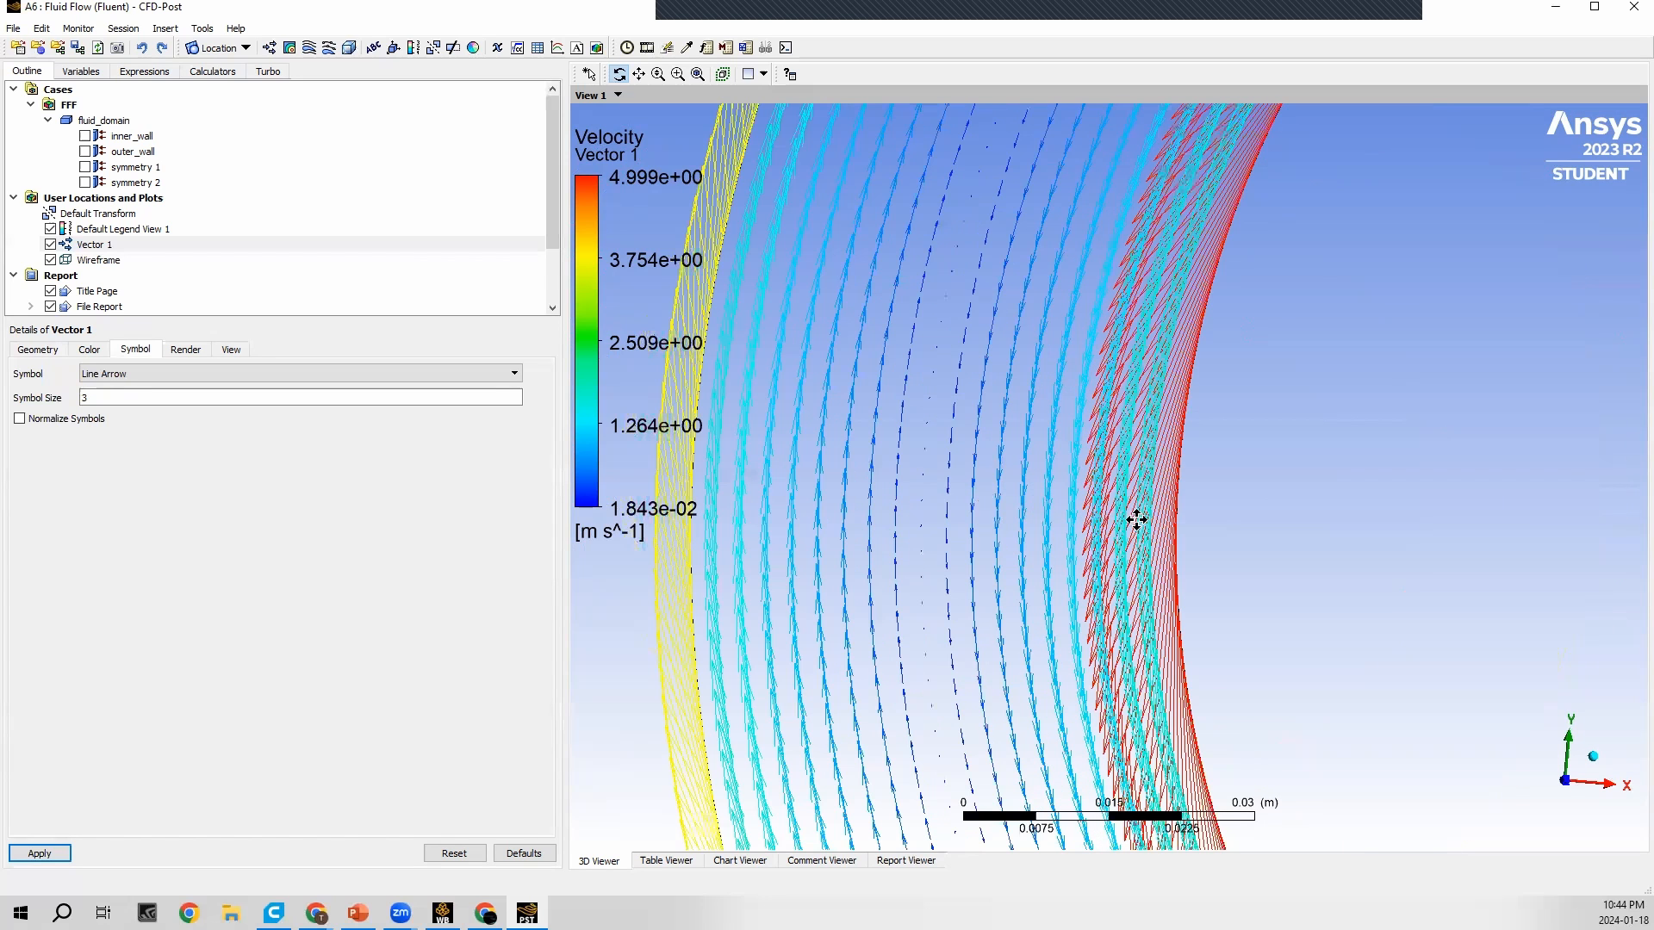
left_click(118, 375)
left_click(121, 421)
left_click(39, 852)
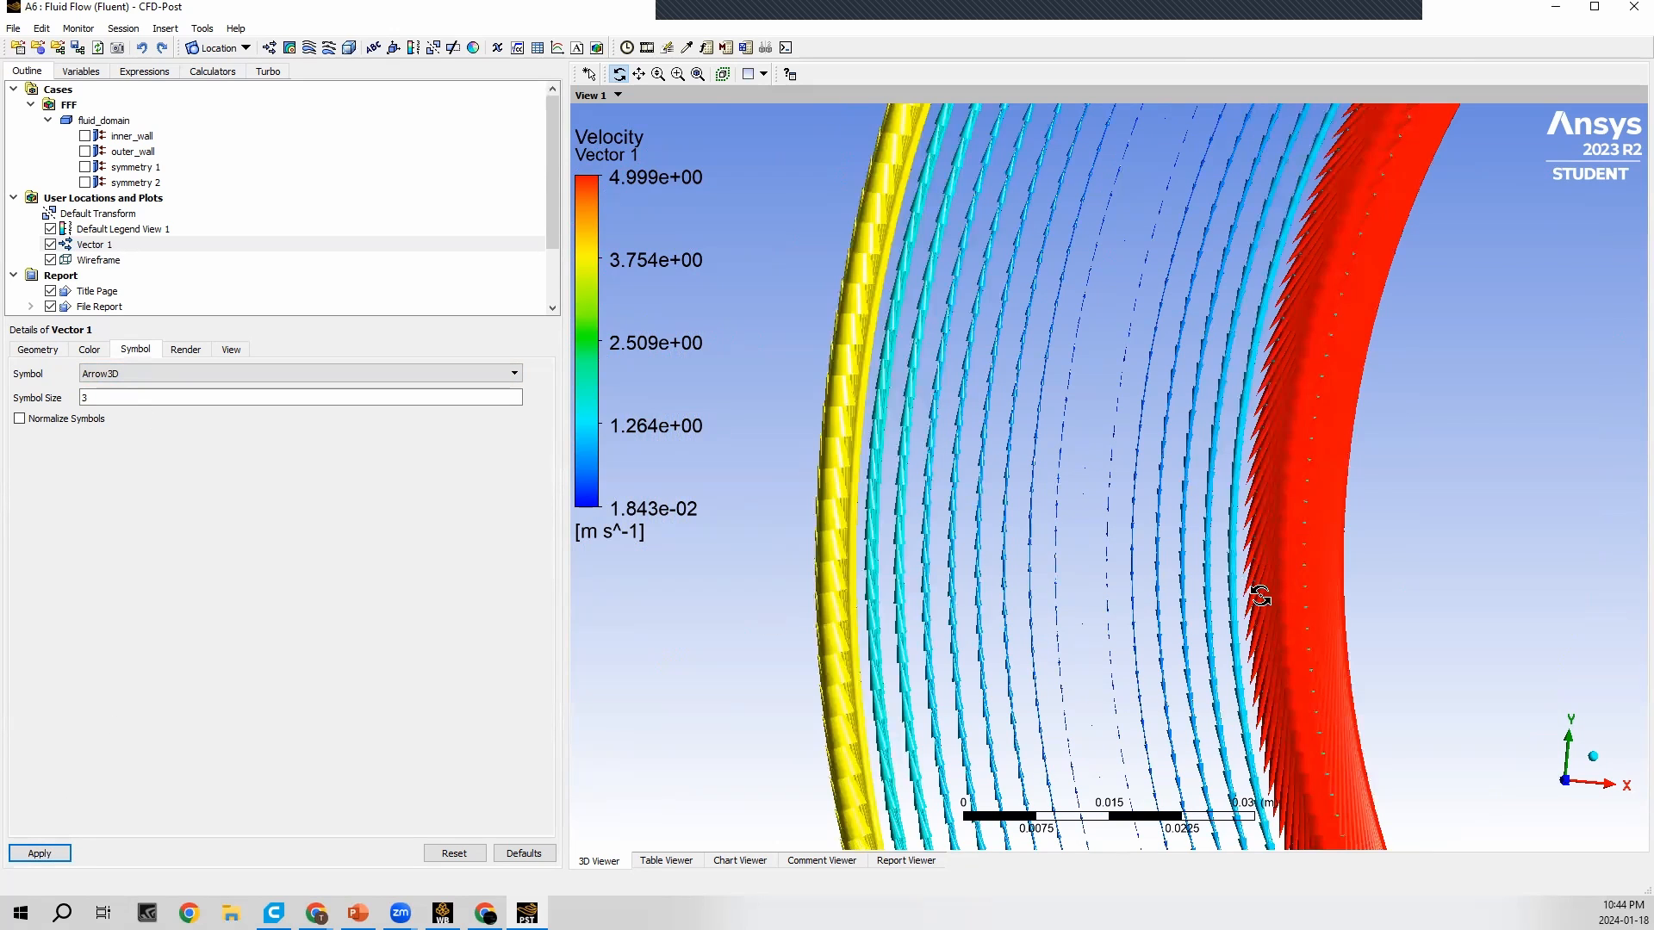
Step: Examine the direction and size of the velocity vectors across the gap between the inner and outer walls
left_click_drag(1114, 528, 1109, 528)
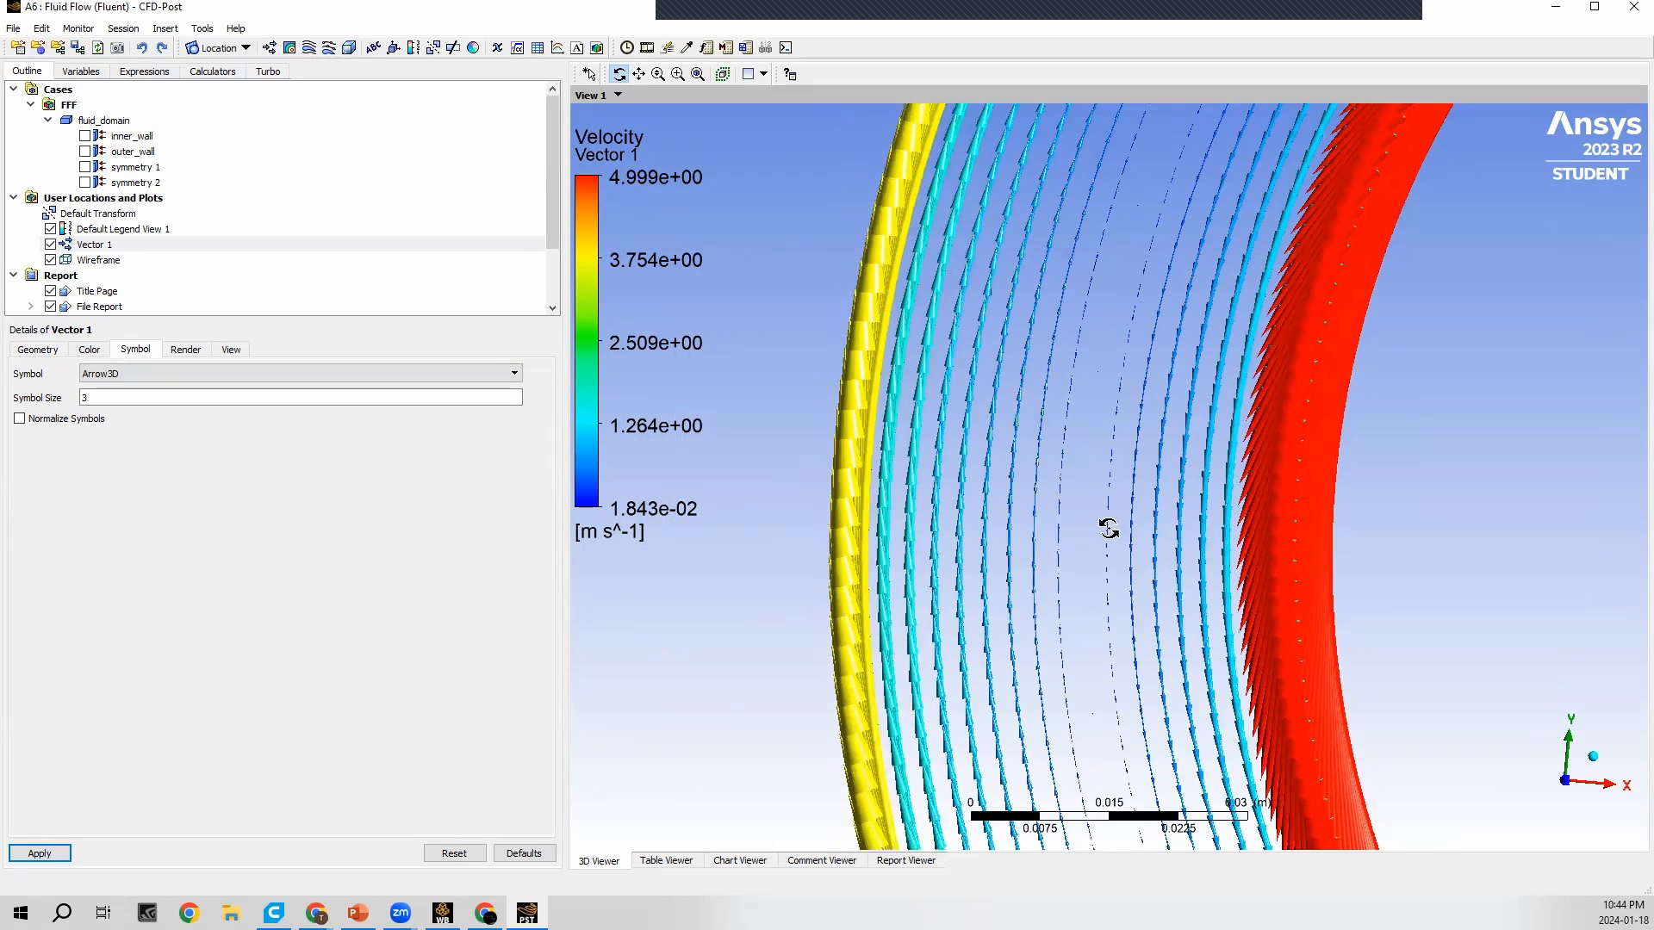
scroll(813, 520, "down", 2)
scroll(804, 525, "down", 2)
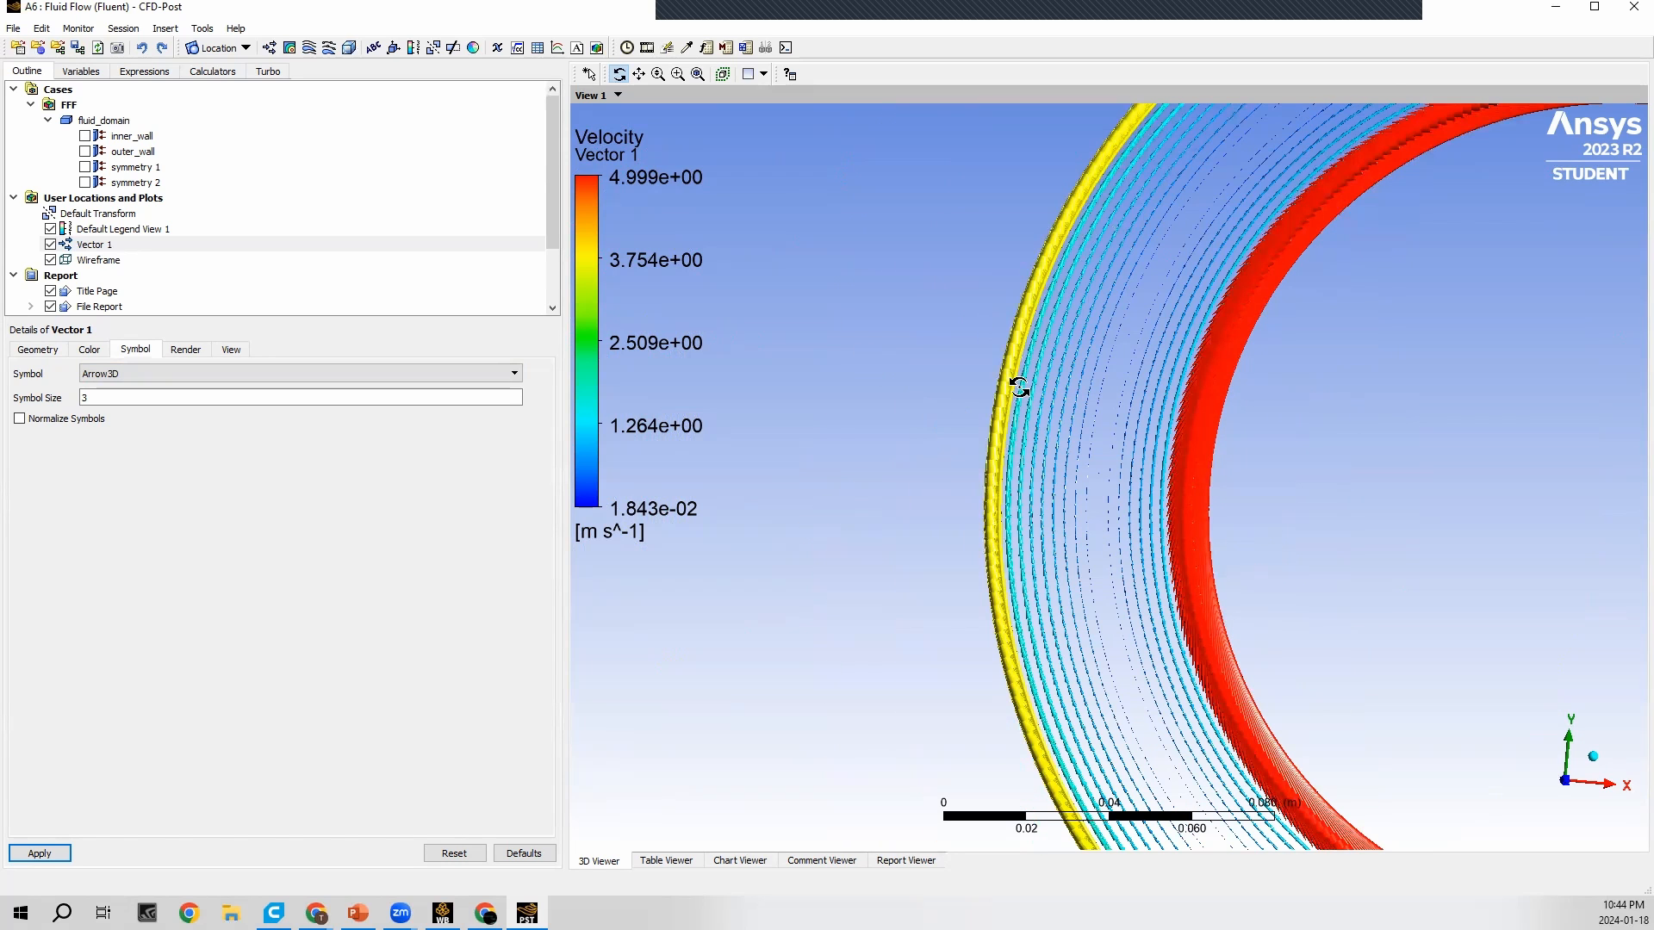
scroll(1255, 484, "down", 2)
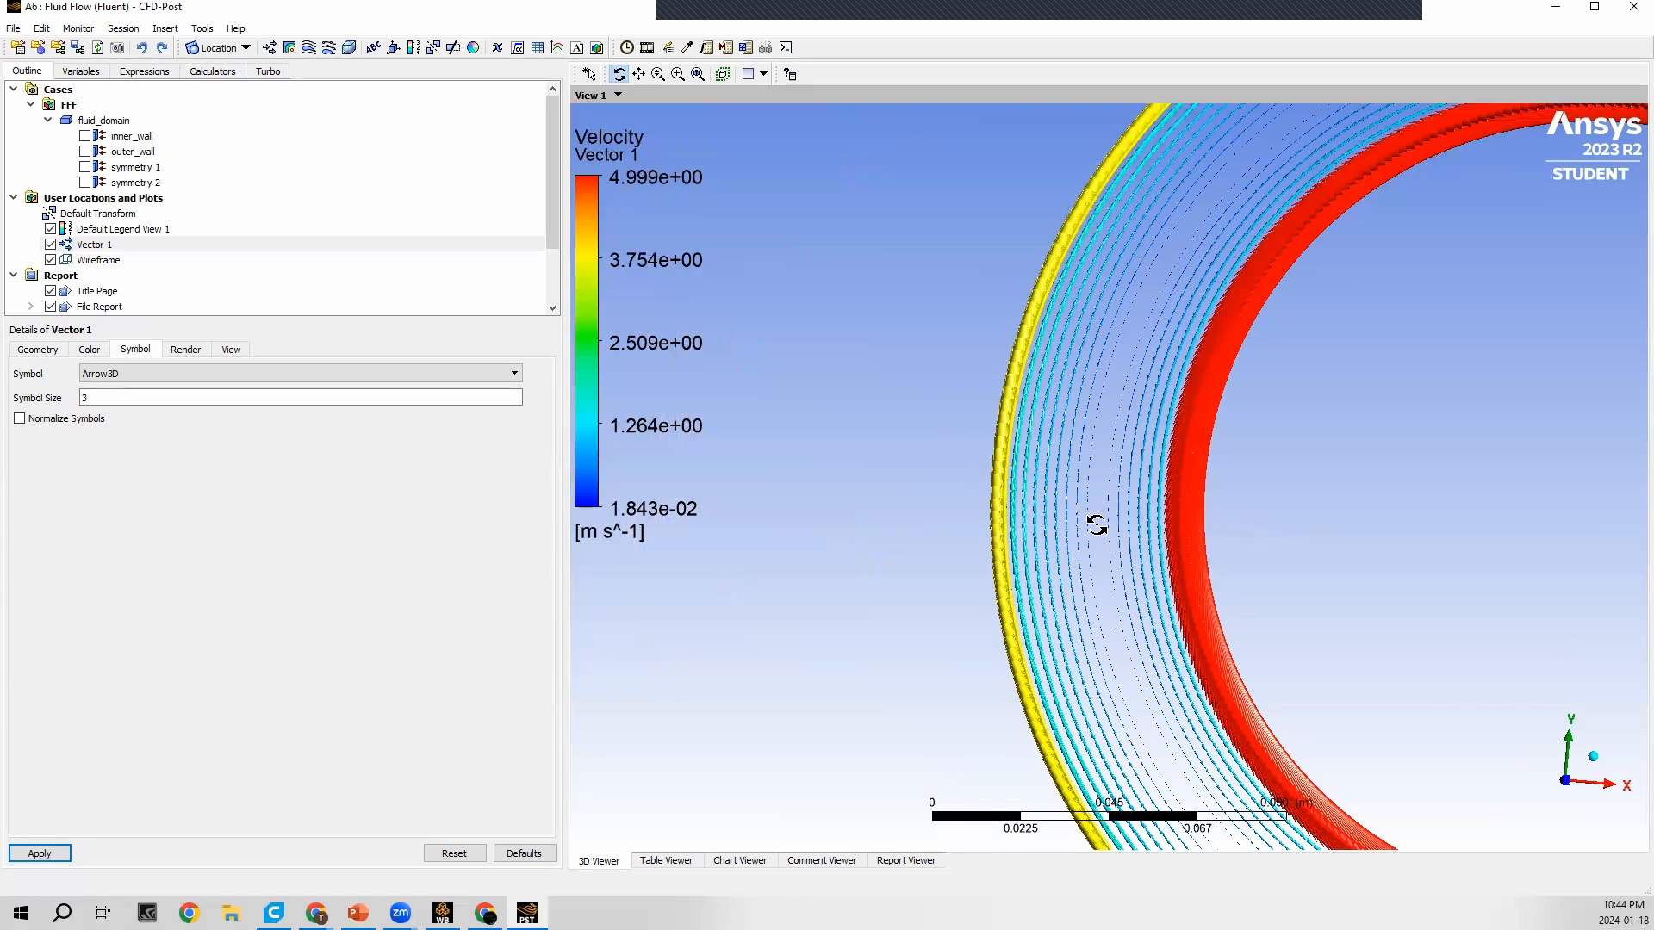
scroll(1111, 538, "up", 2)
scroll(1115, 555, "up", 2)
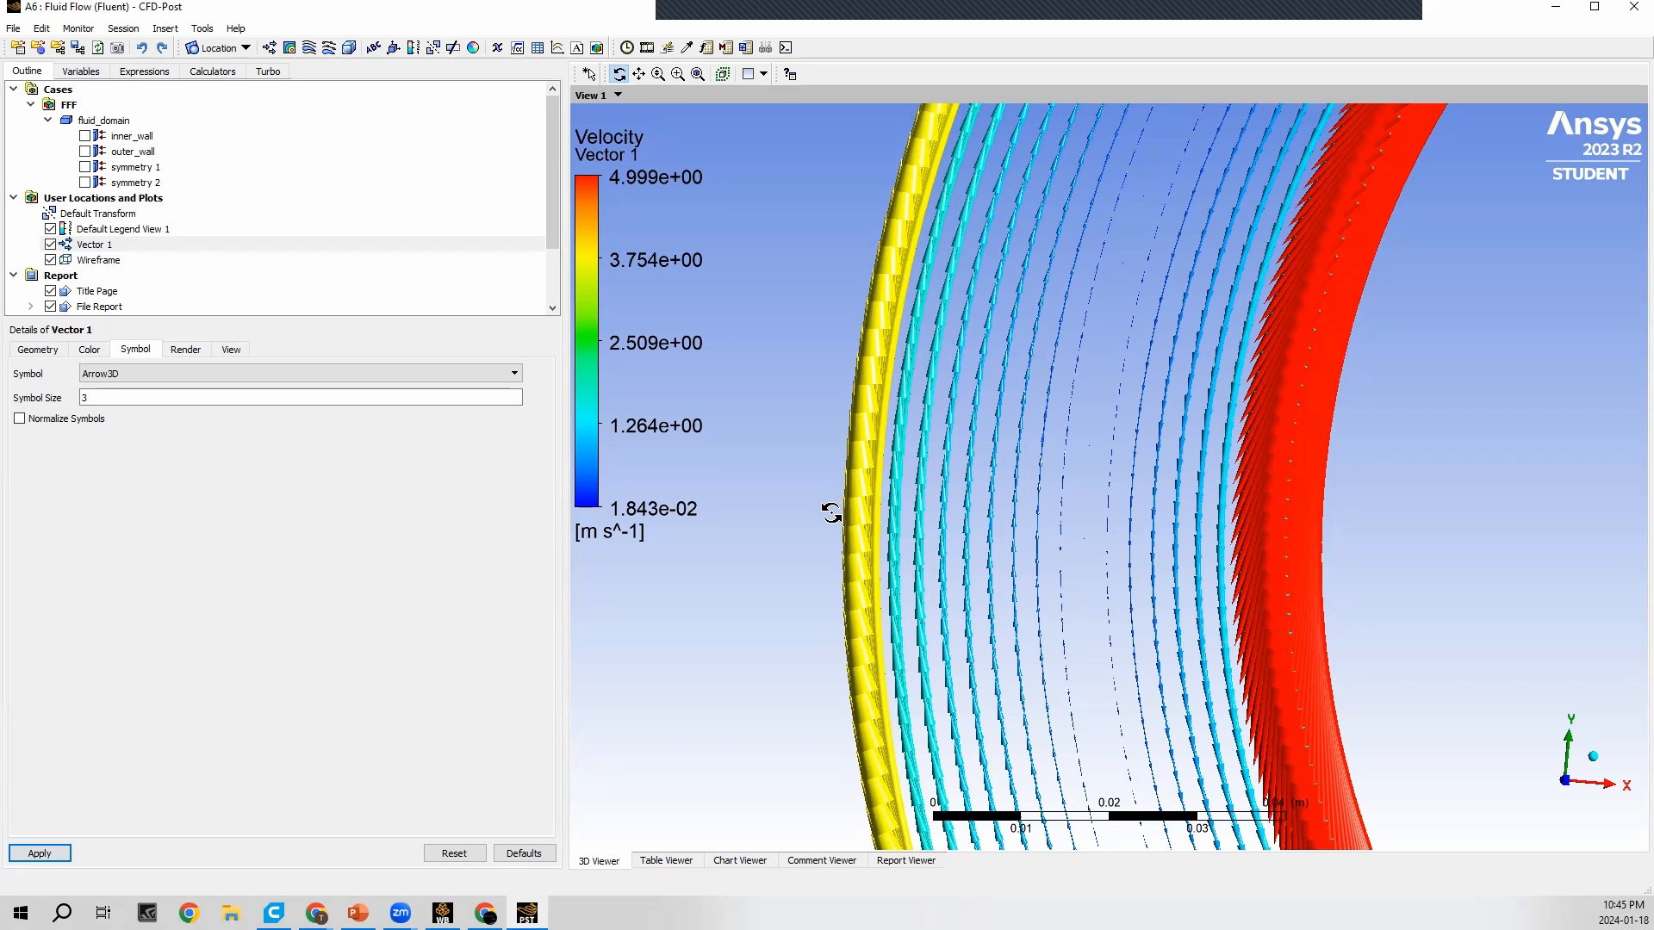
left_click_drag(831, 513, 735, 609)
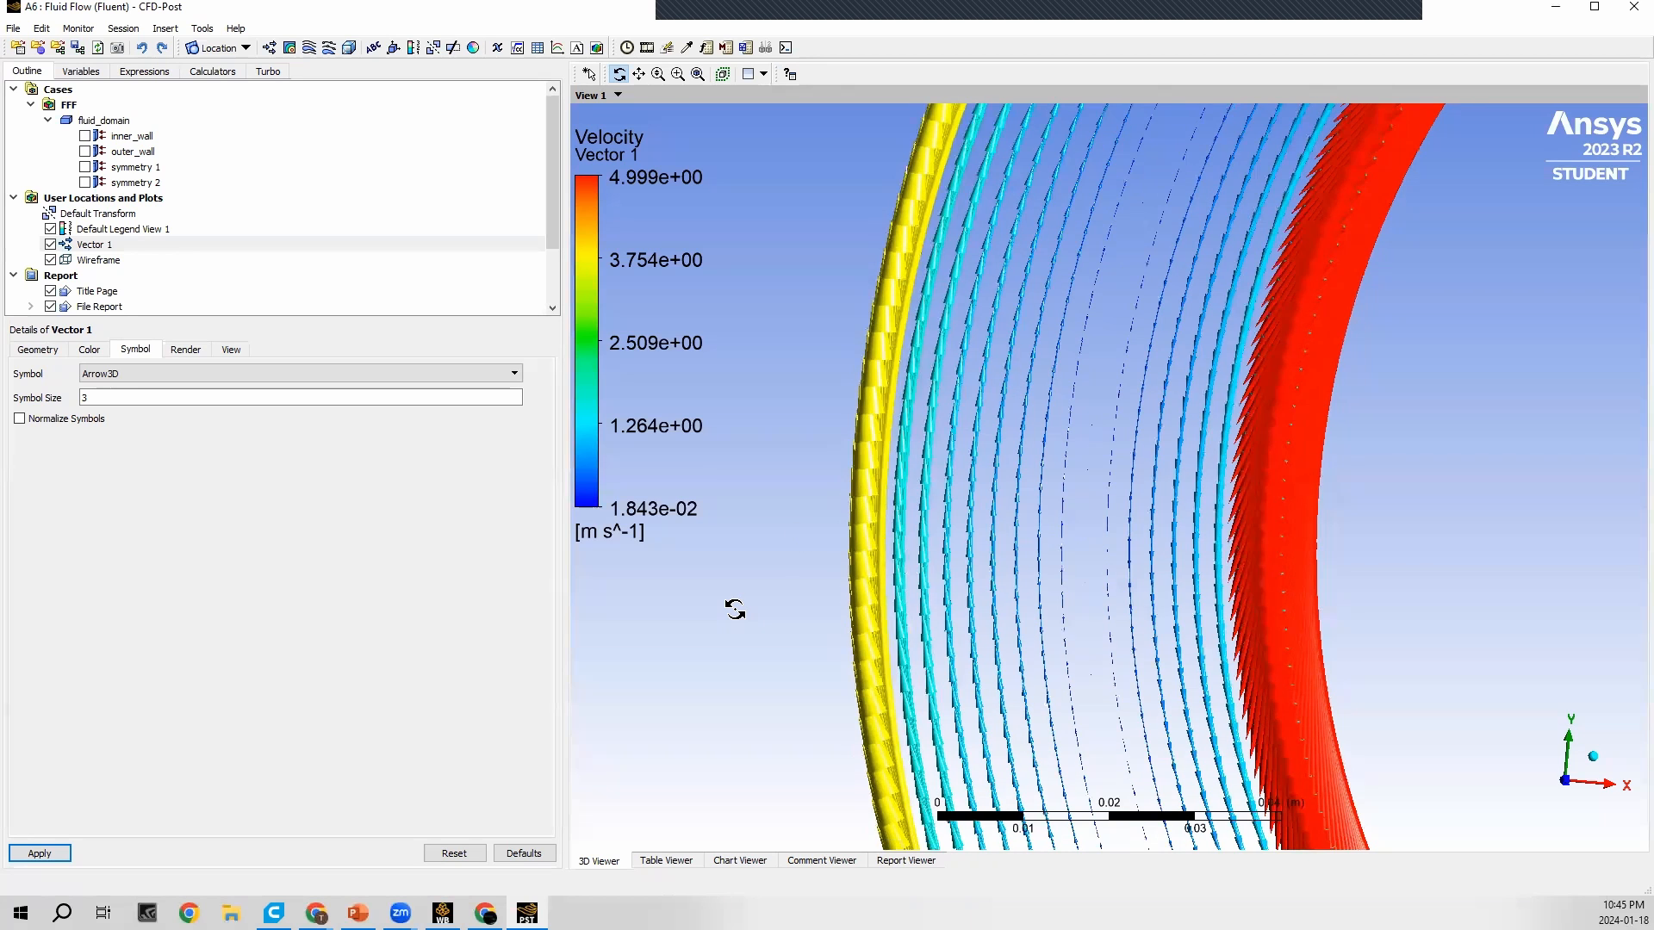
scroll(735, 609, "down", 5)
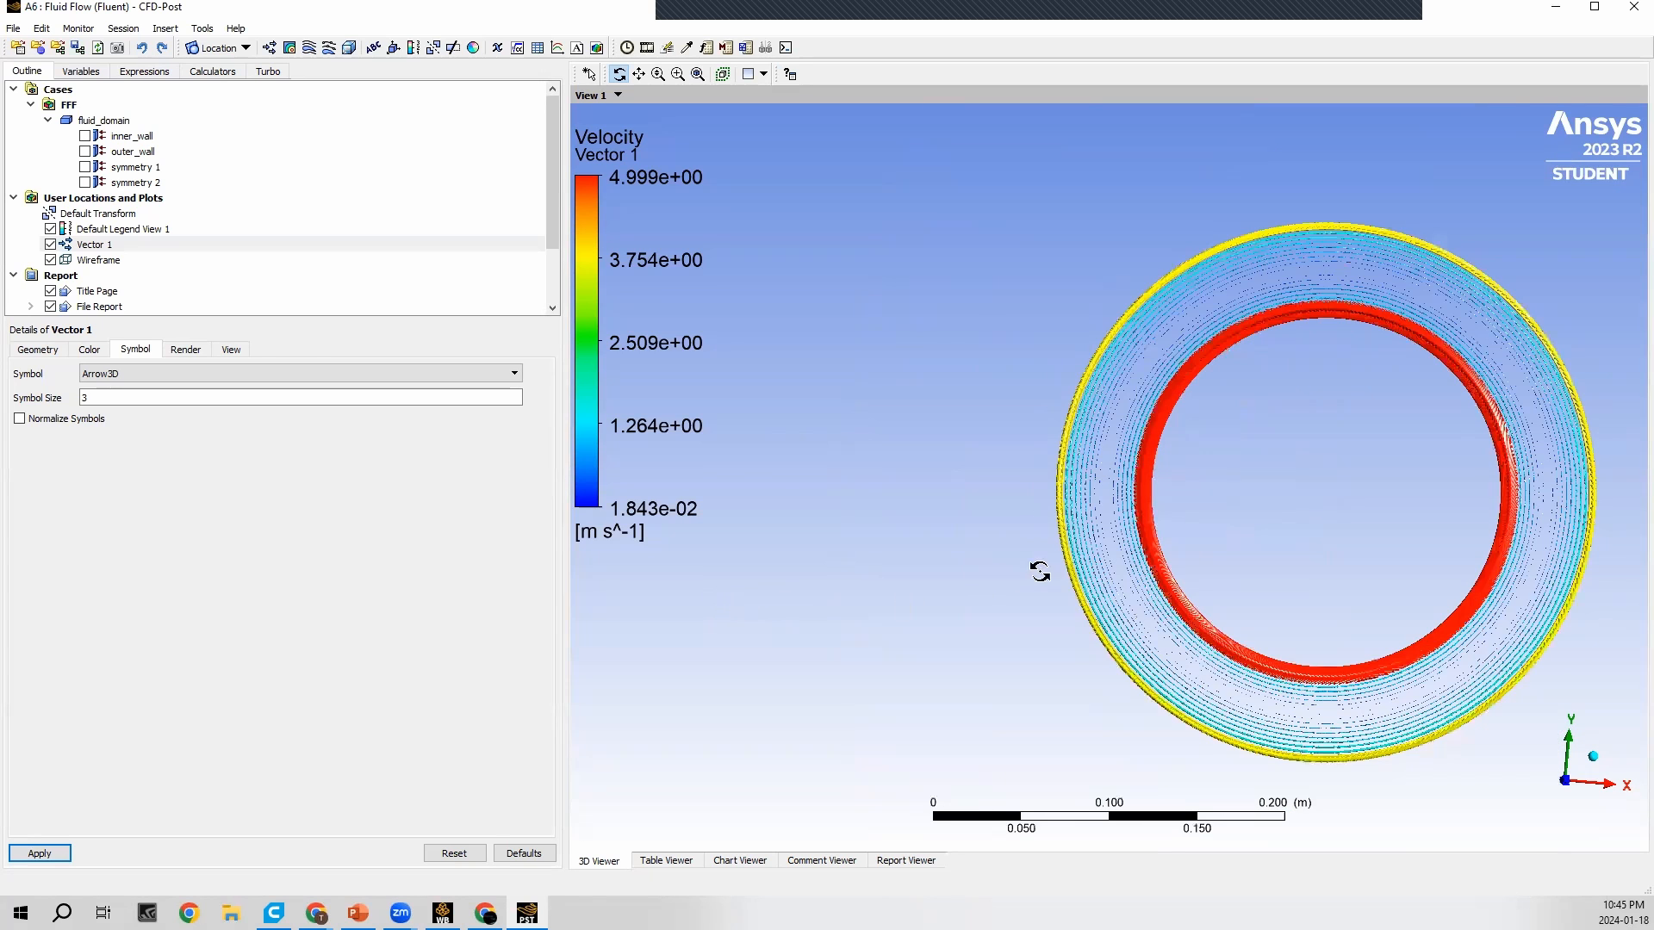
middle_click_drag(1124, 573, 1000, 547)
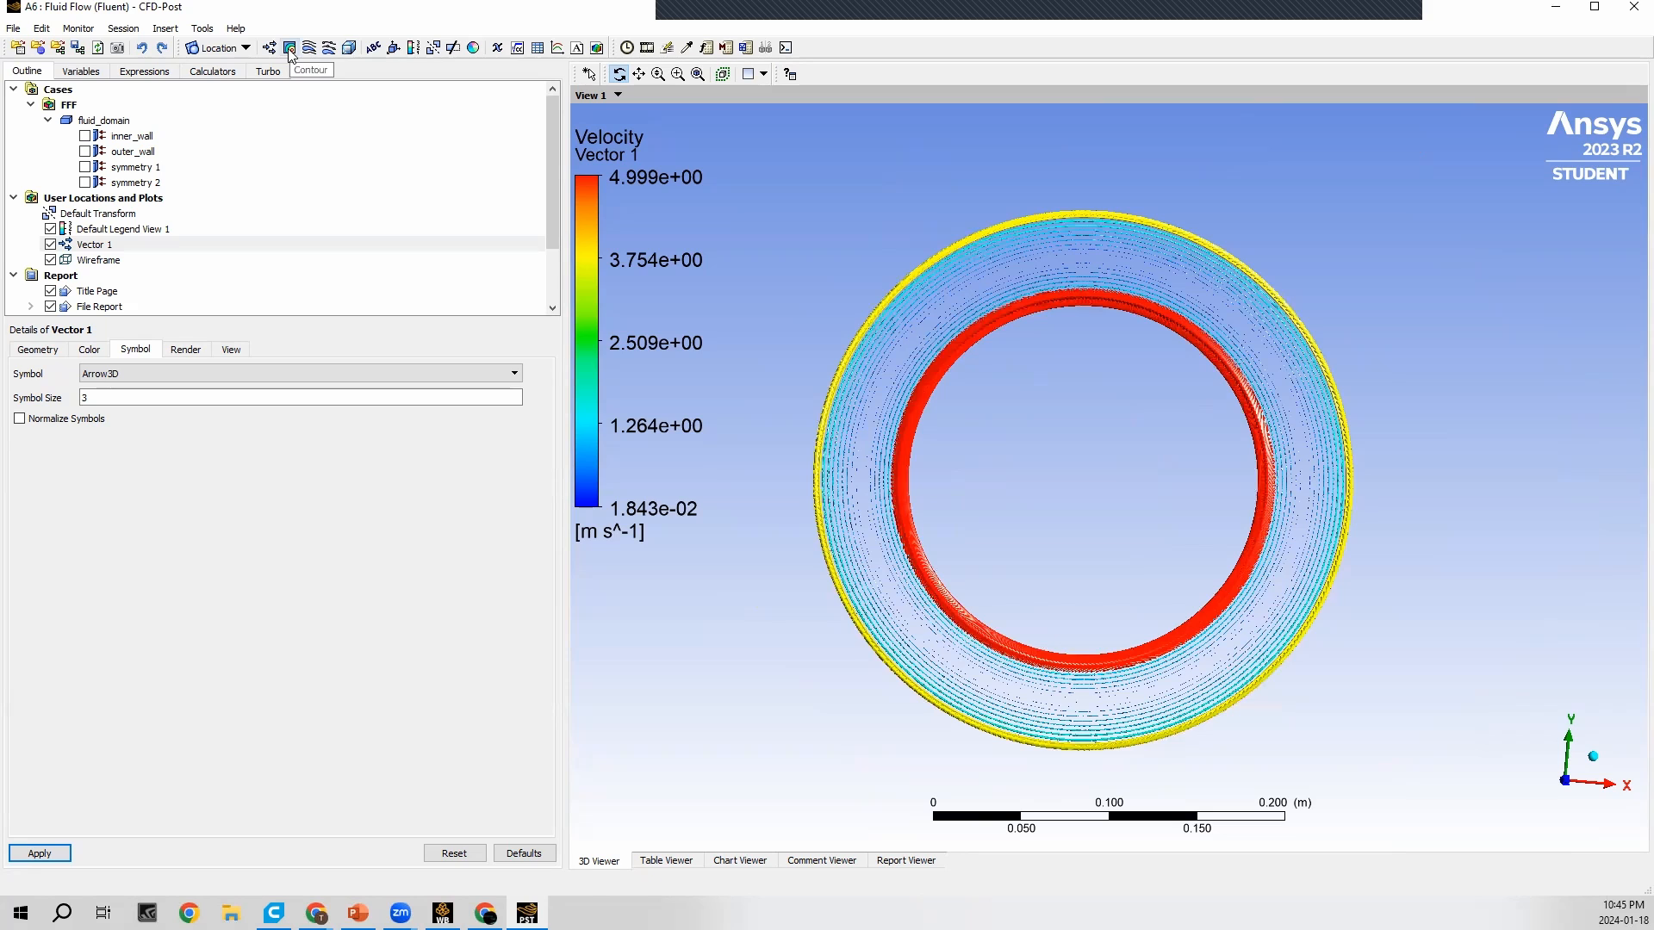
Step: Create a velocity contour plot on symmetry 1 with 20 contours
left_click(290, 49)
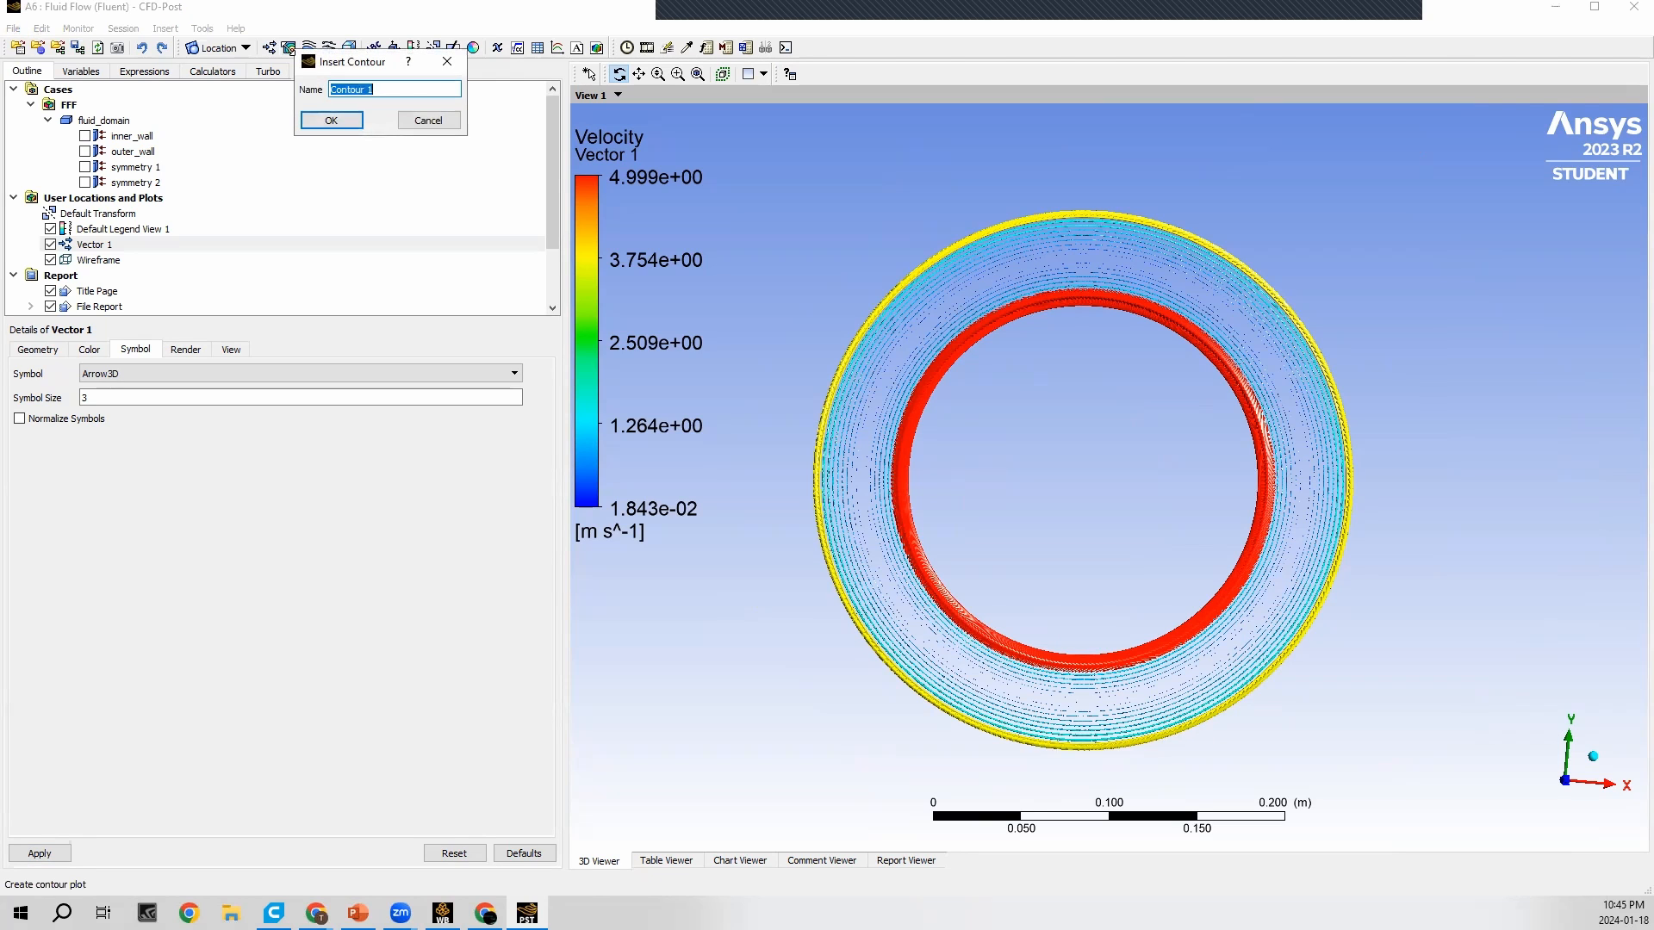
left_click(339, 125)
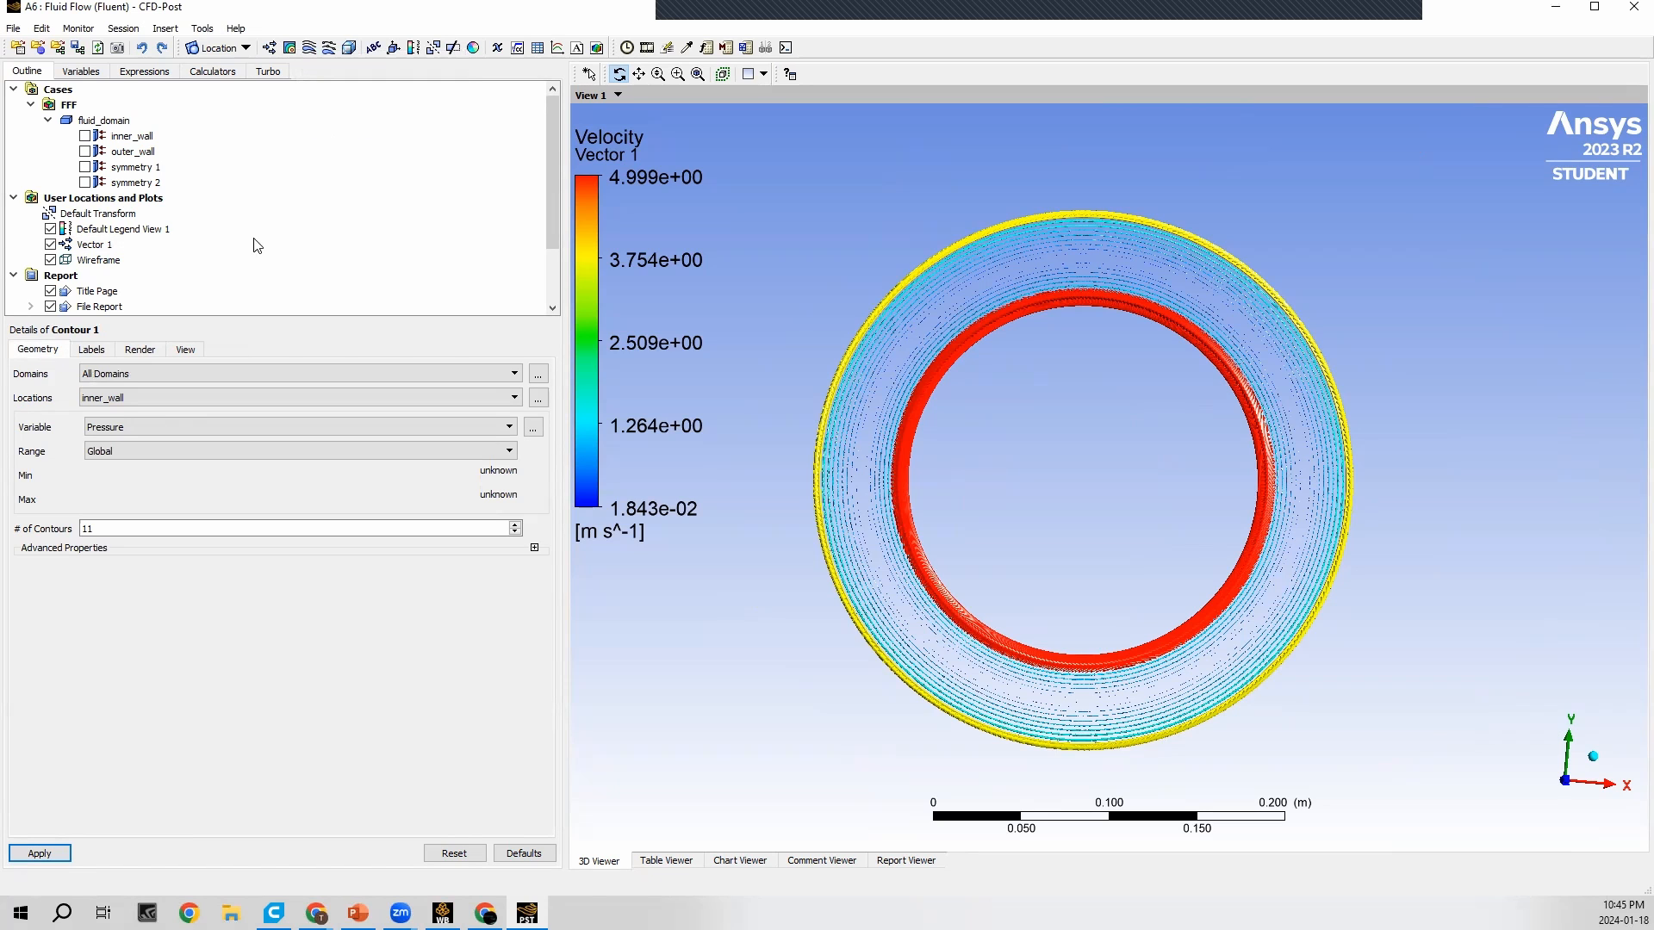
left_click(106, 427)
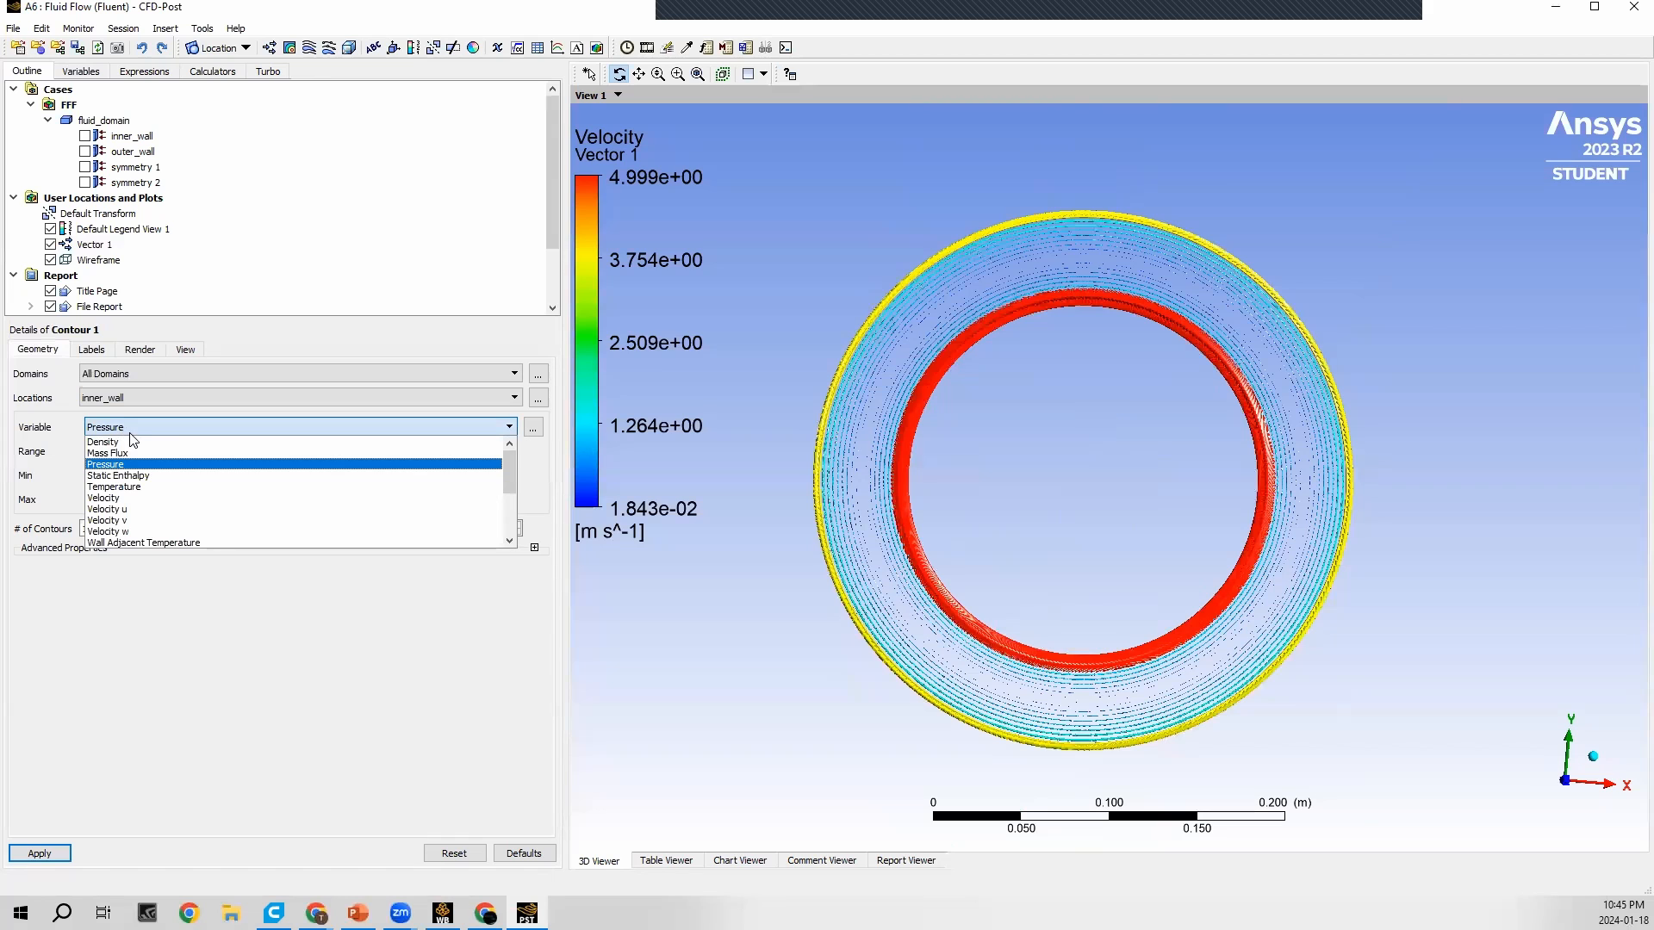
left_click(138, 498)
left_click(135, 398)
left_click(130, 409)
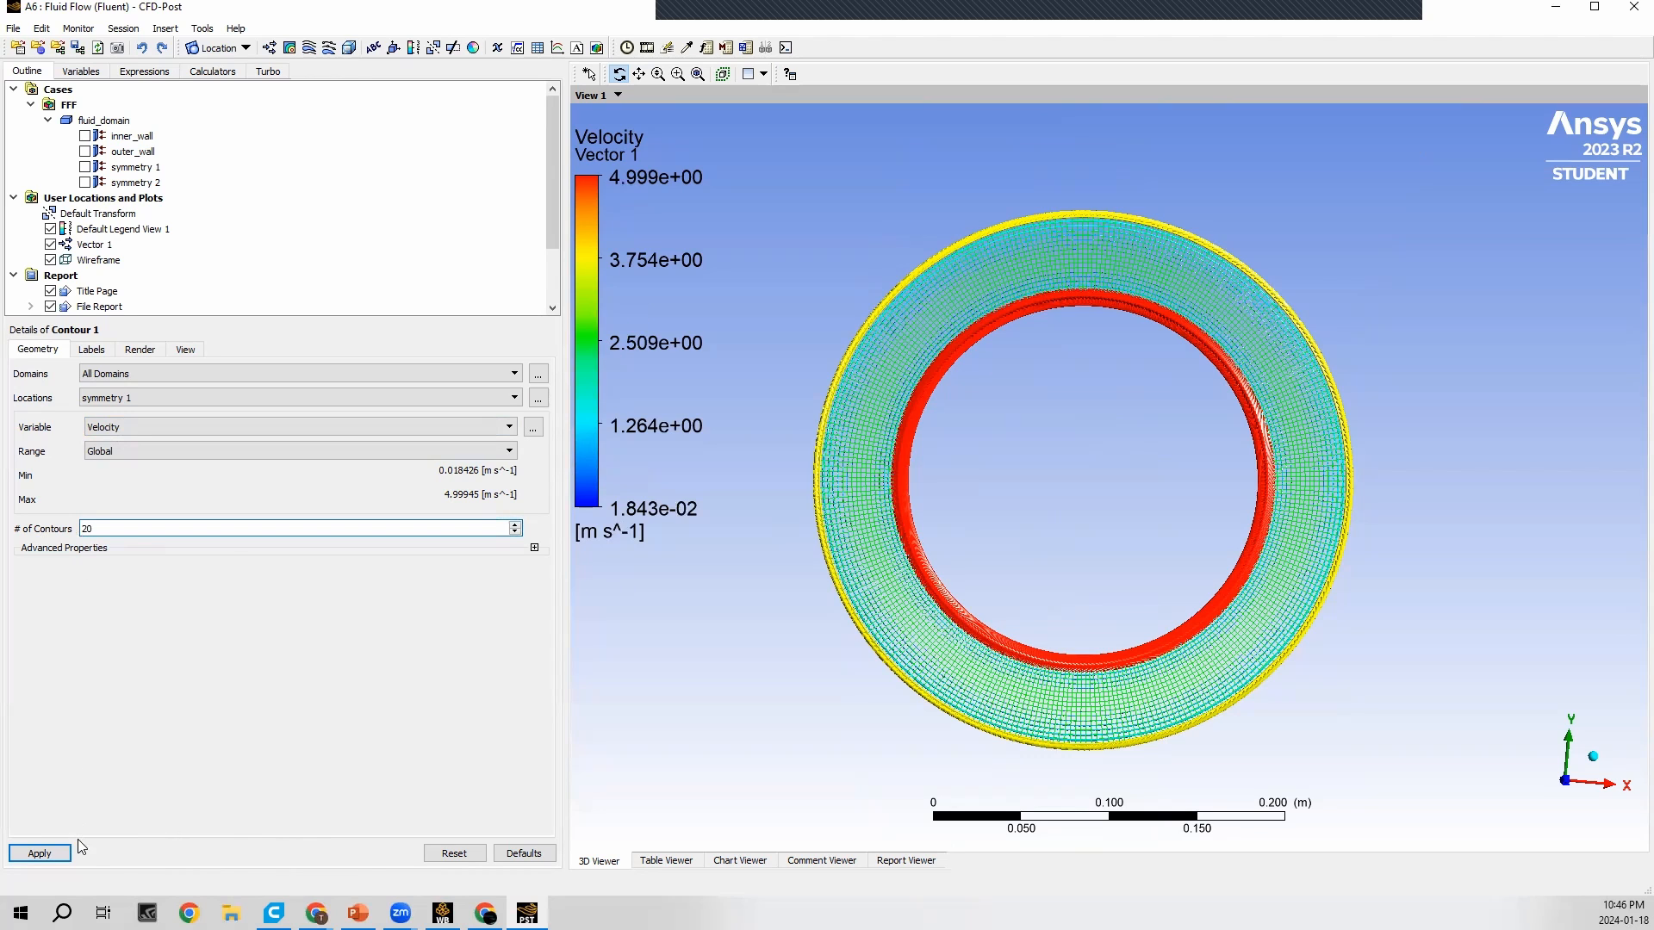
left_click(38, 852)
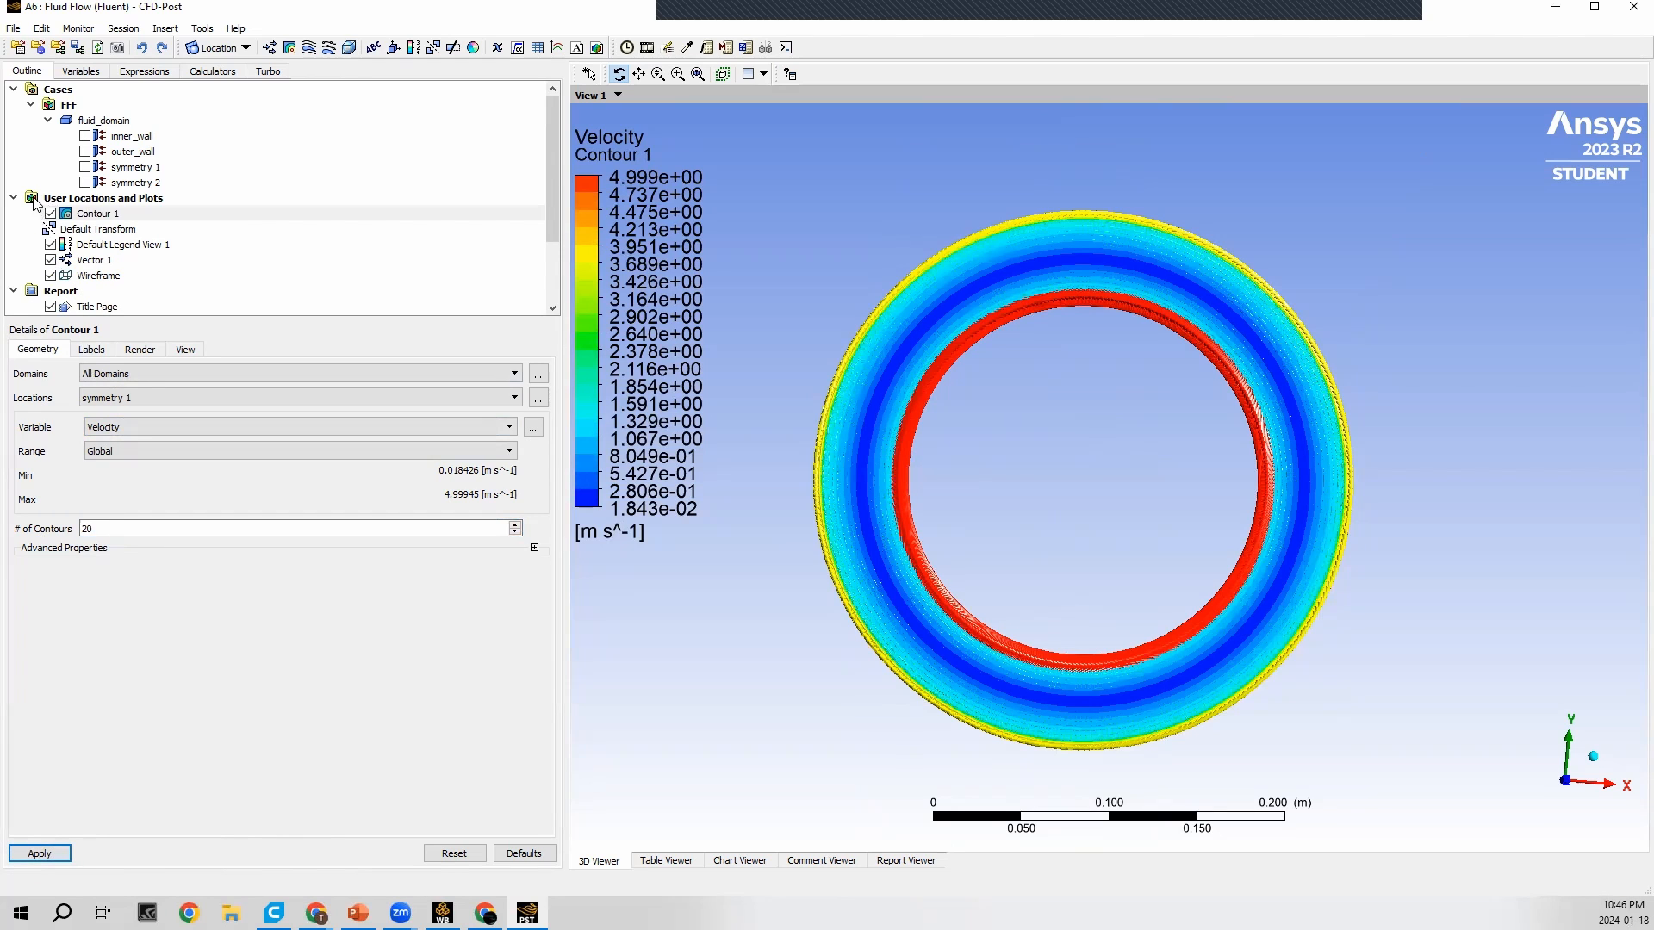
Step: Hide the vector plot and inspect the velocity contours on their own
left_click(50, 260)
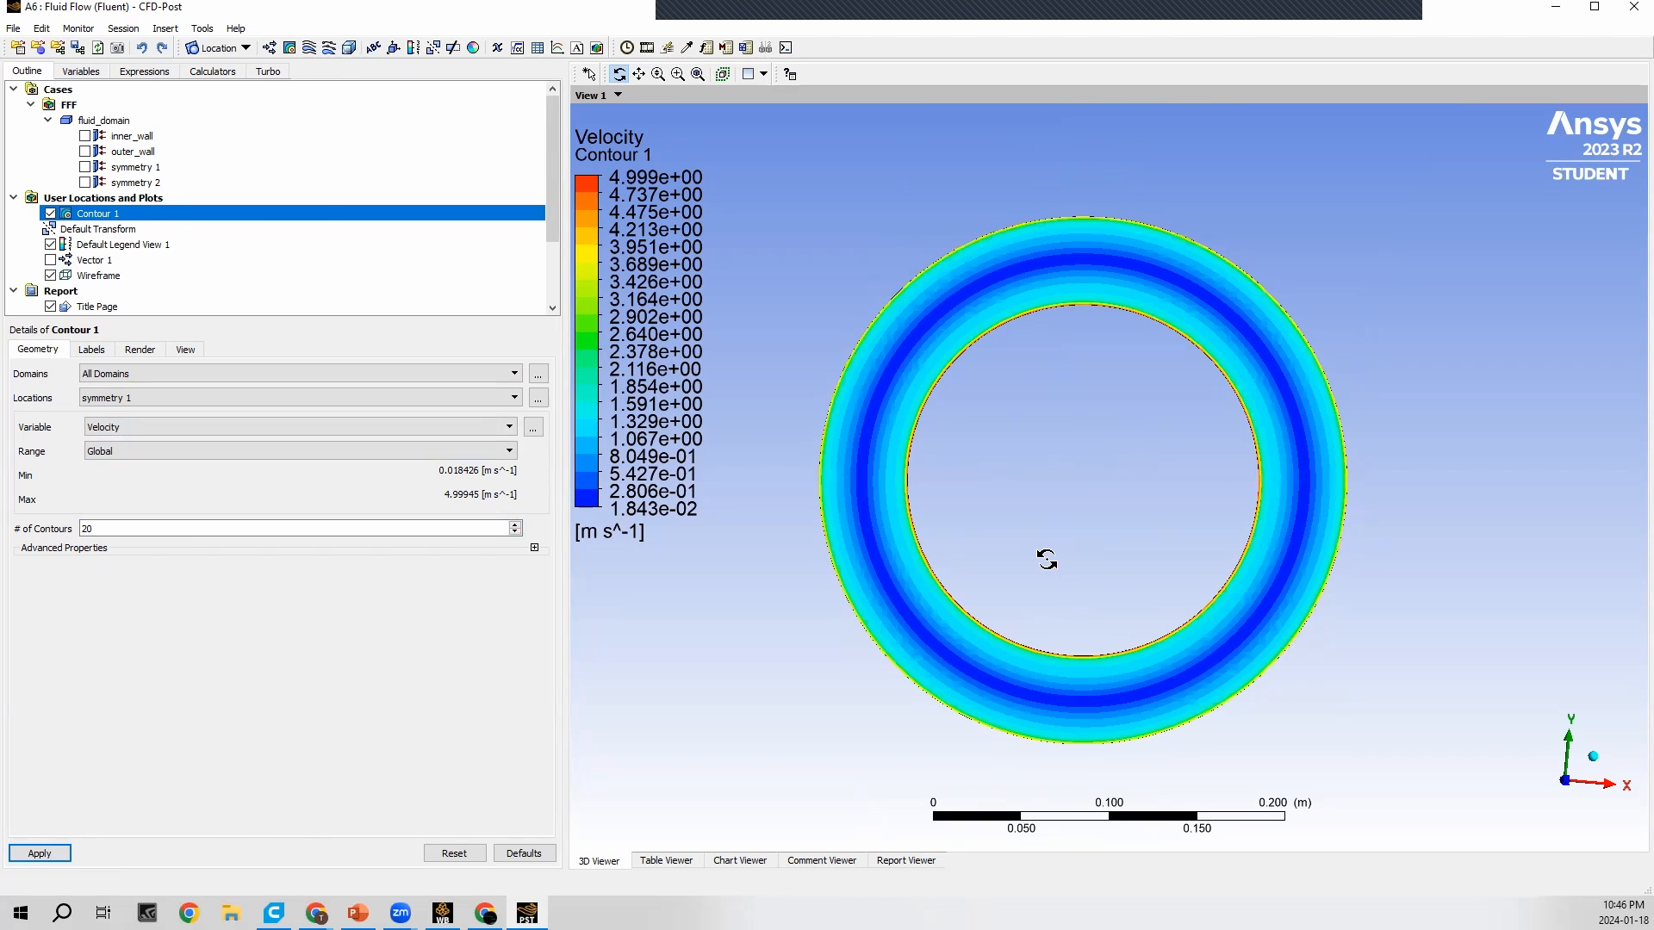
scroll(879, 554, "up", 2)
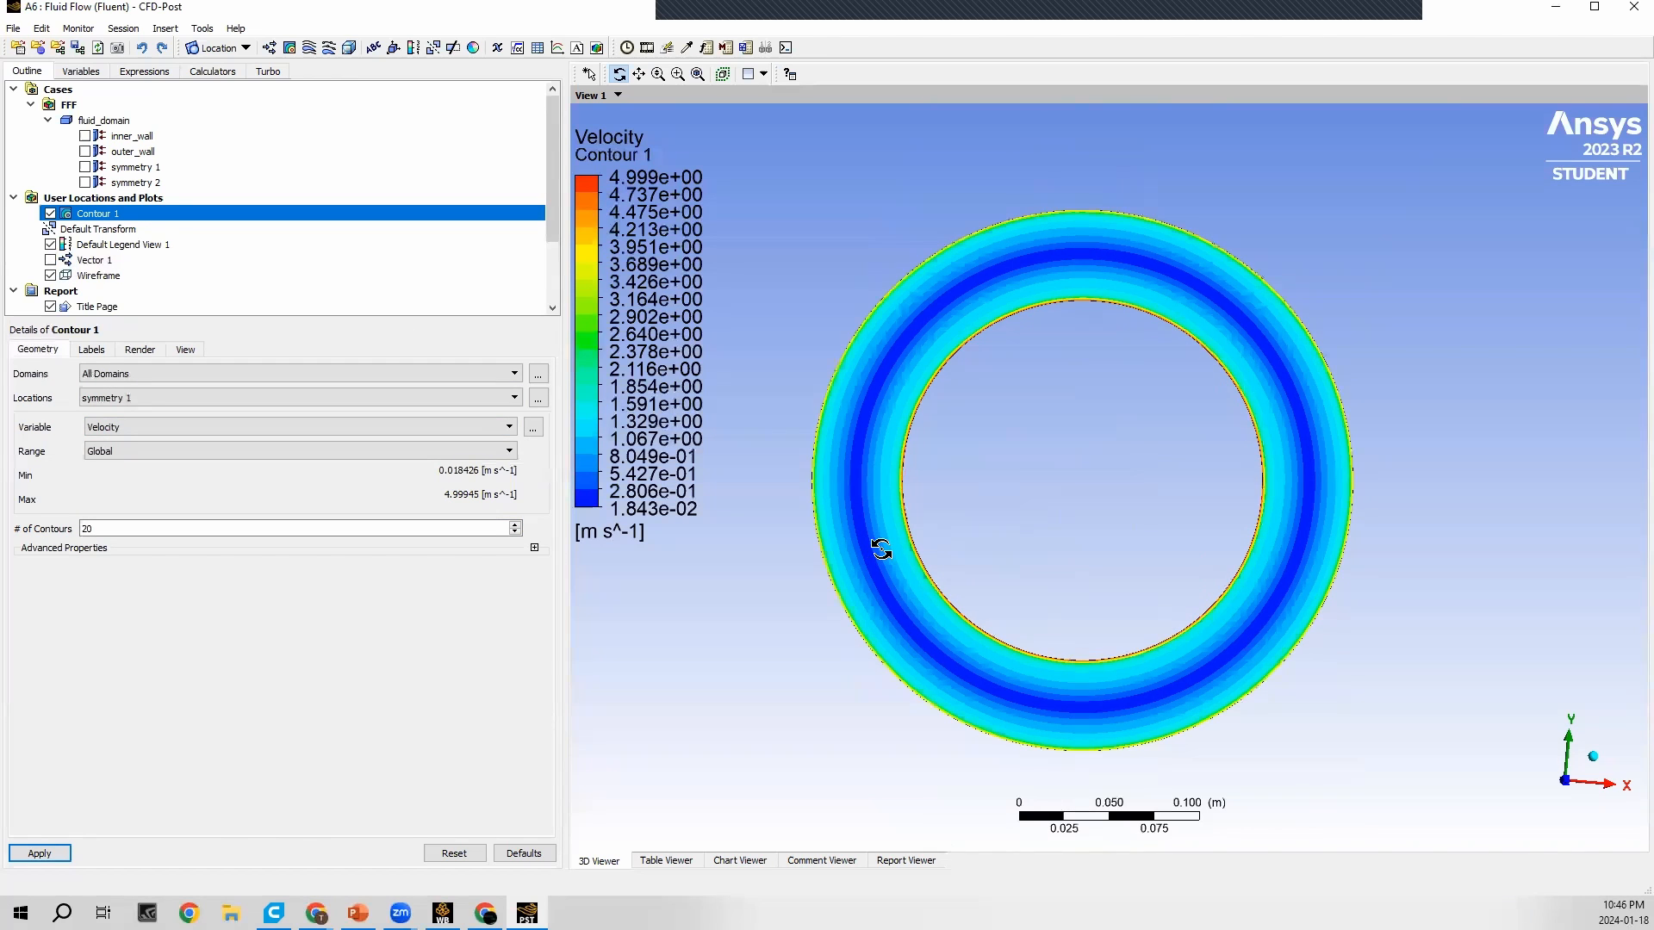
scroll(990, 594, "up", 1)
scroll(1081, 317, "up", 1)
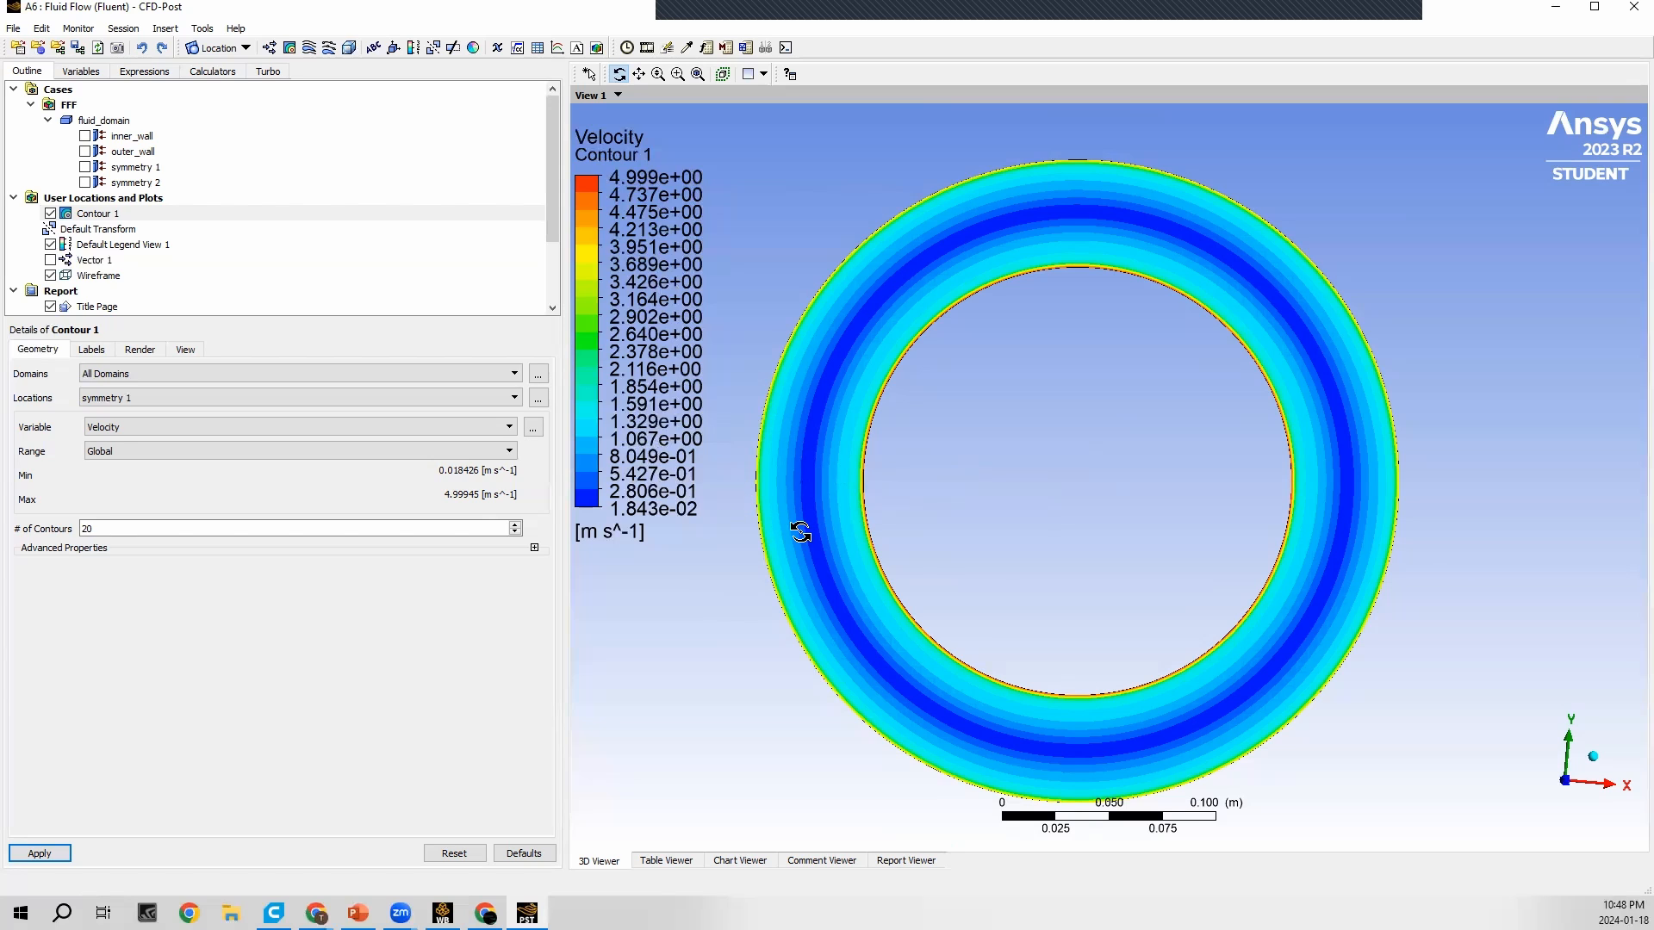
Step: Change the contour plot's variable to Velocity u and apply it
left_click(144, 426)
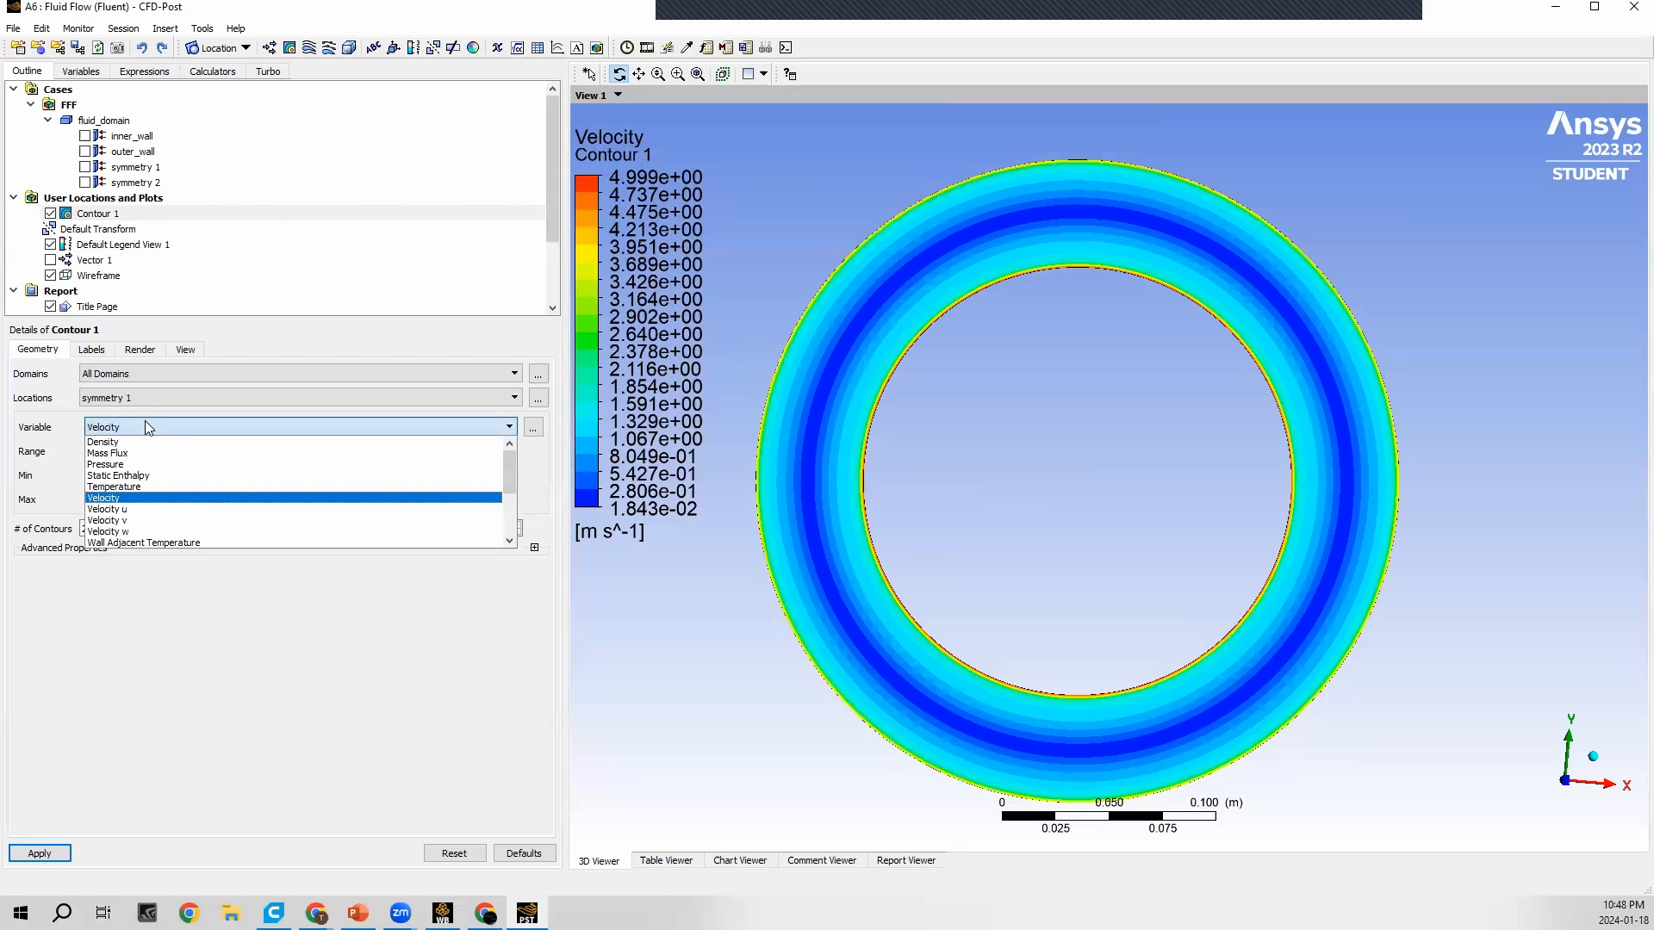
left_click(175, 510)
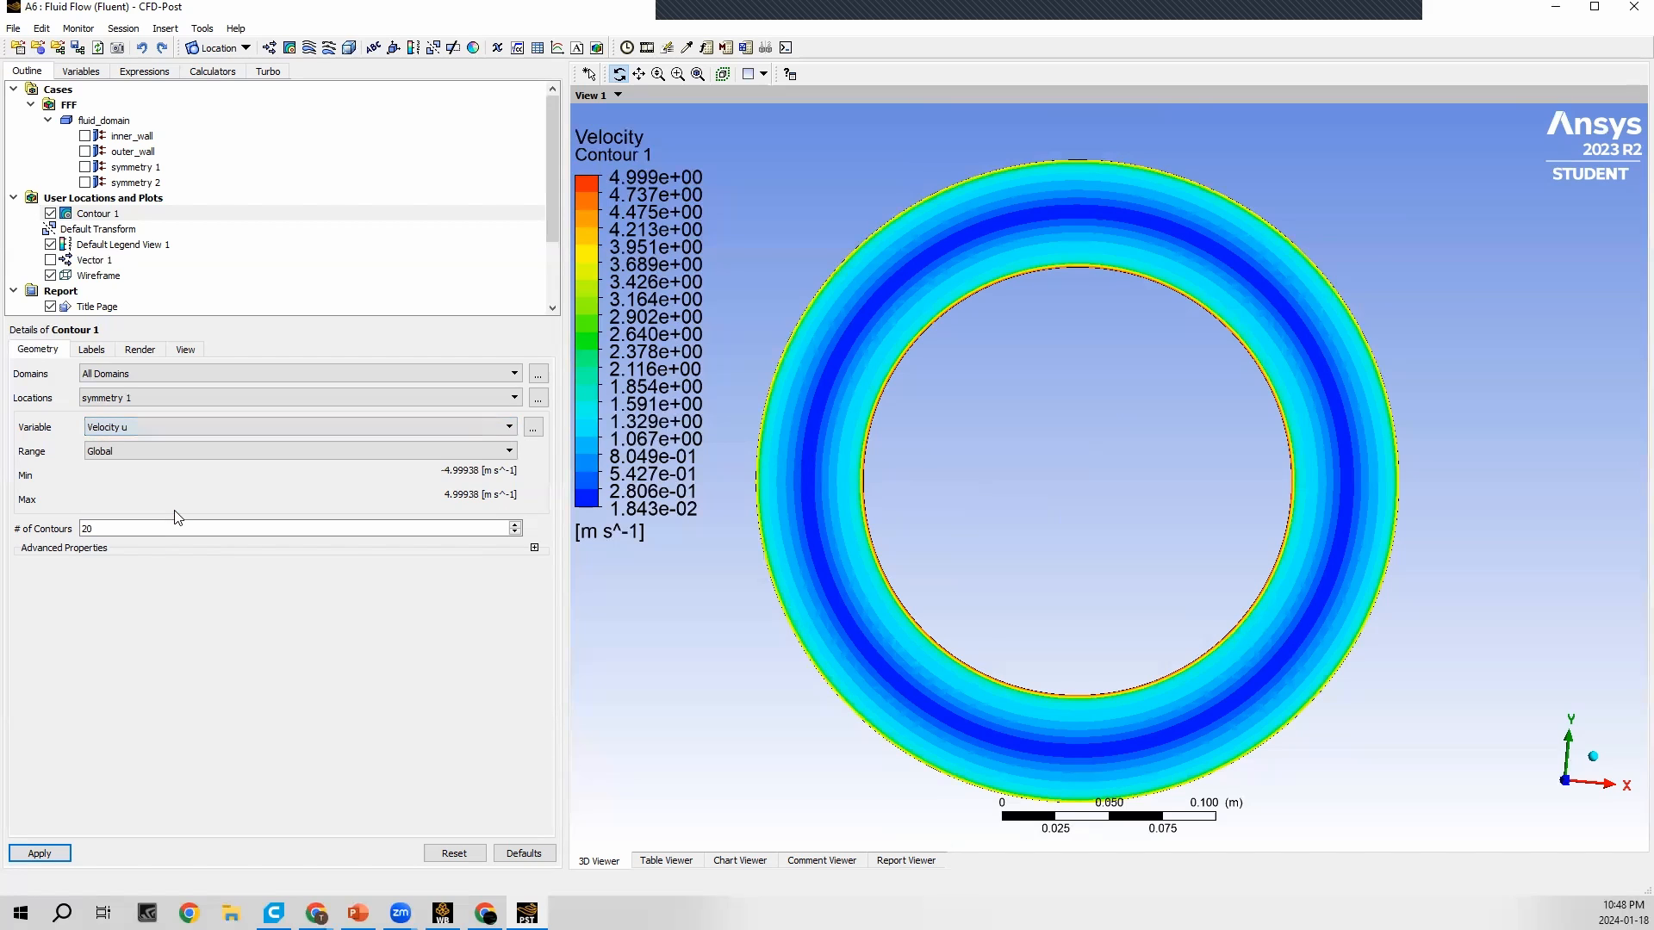
left_click(43, 857)
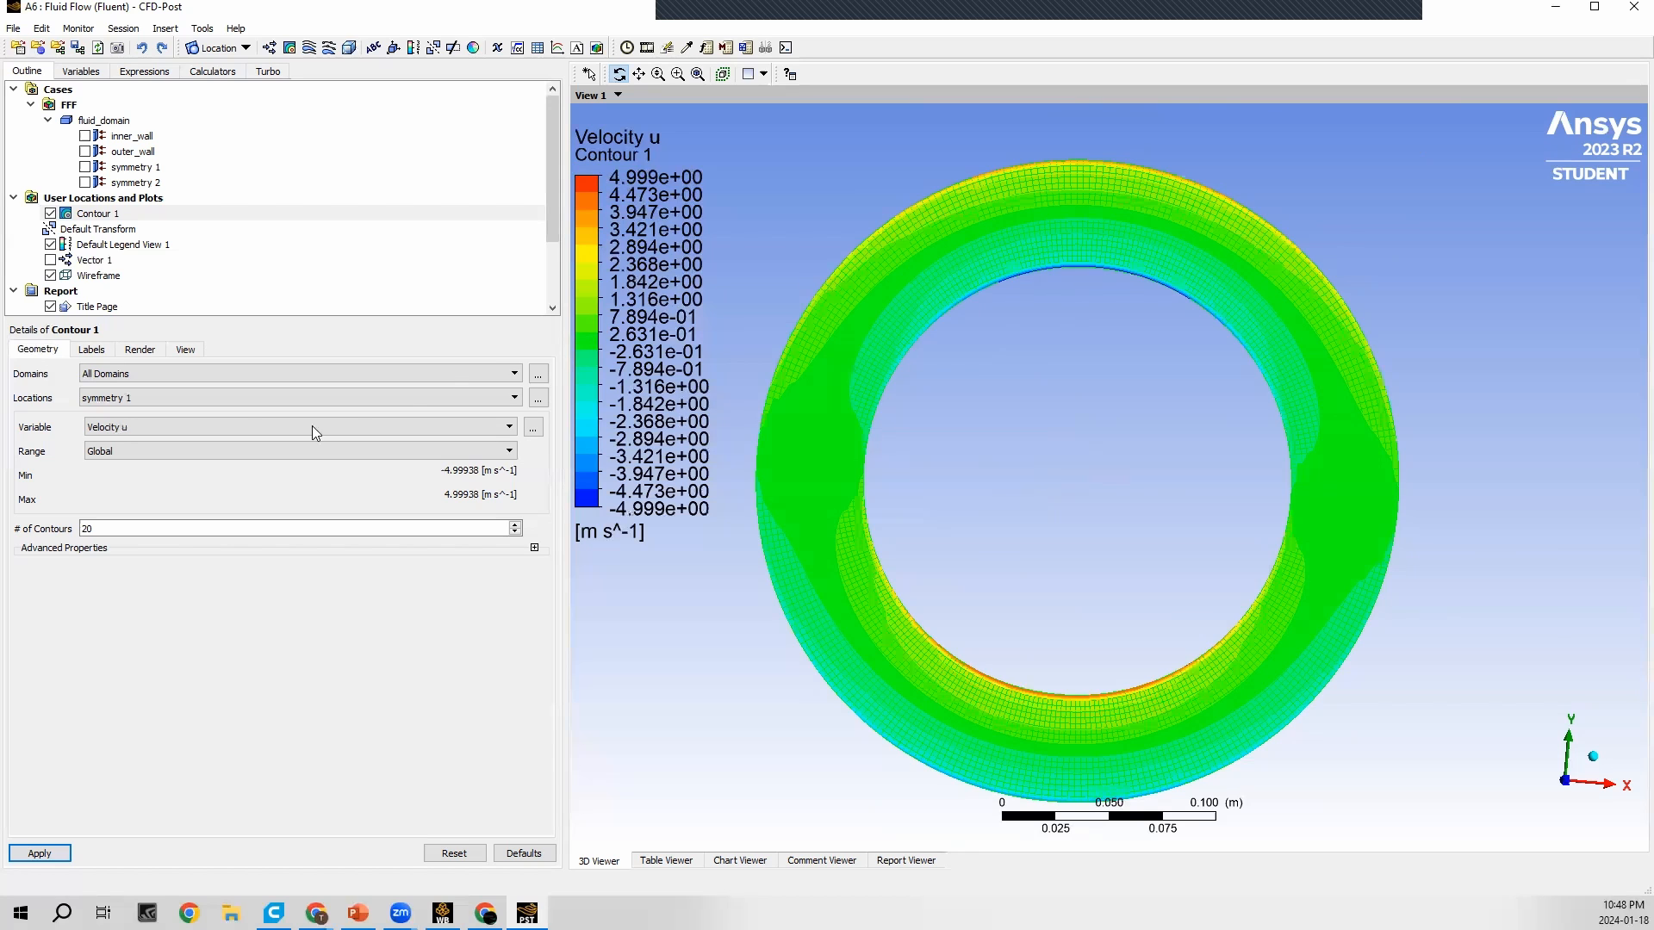
Step: Change the contour plot's variable back to Velocity and apply it
left_click(229, 427)
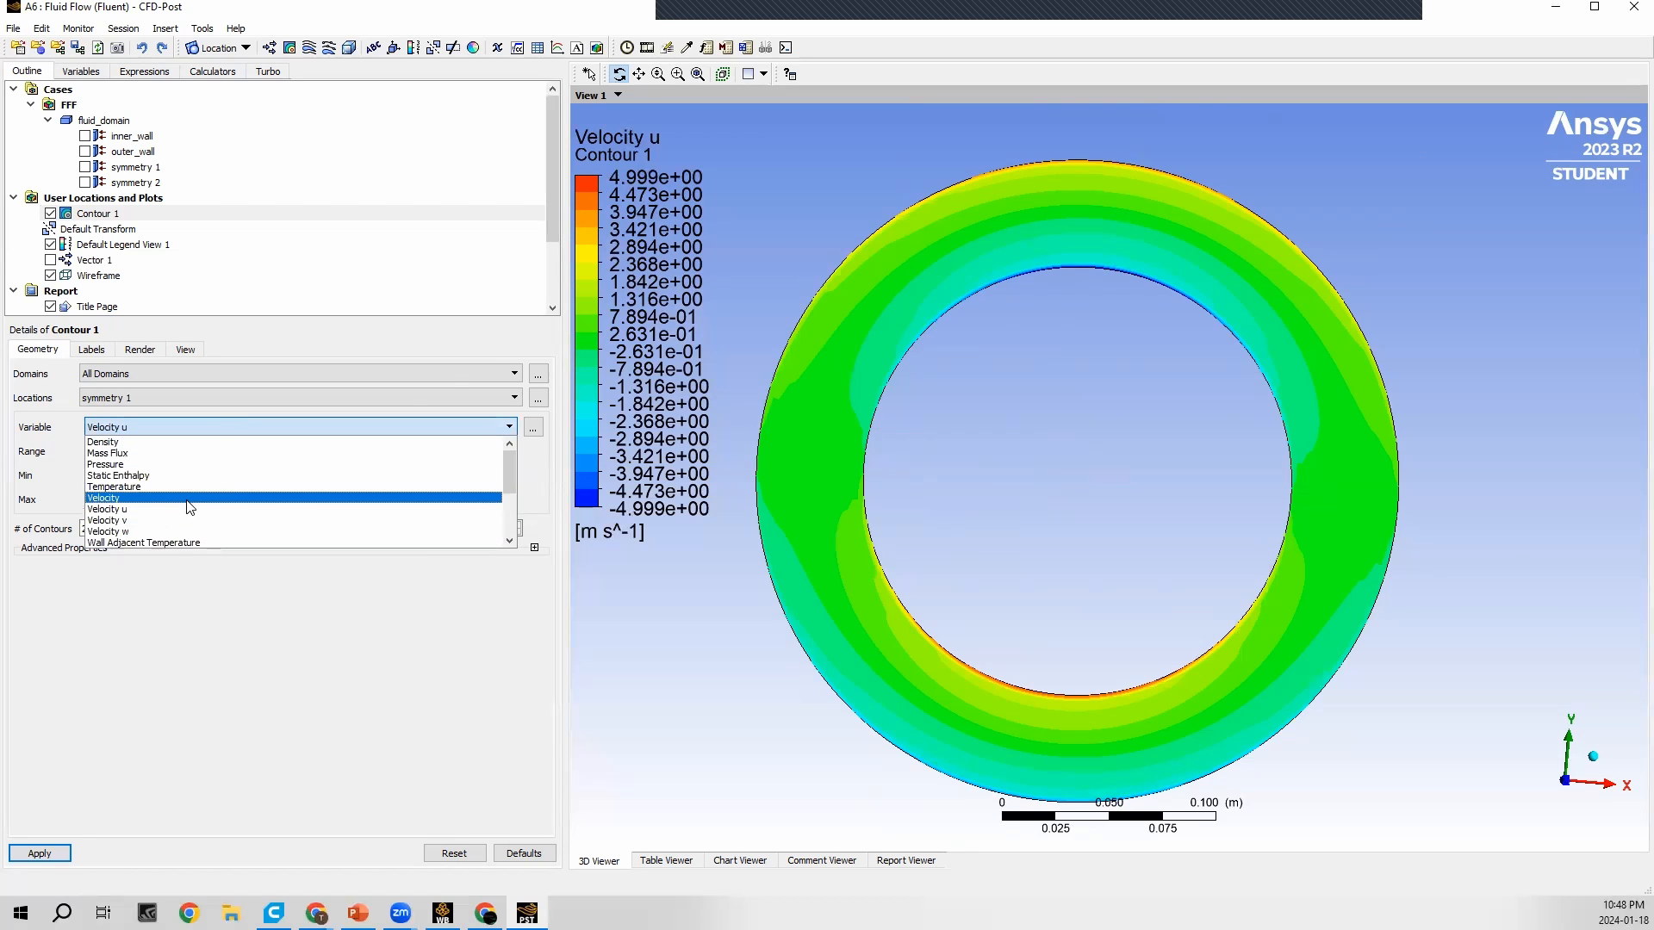
left_click(231, 497)
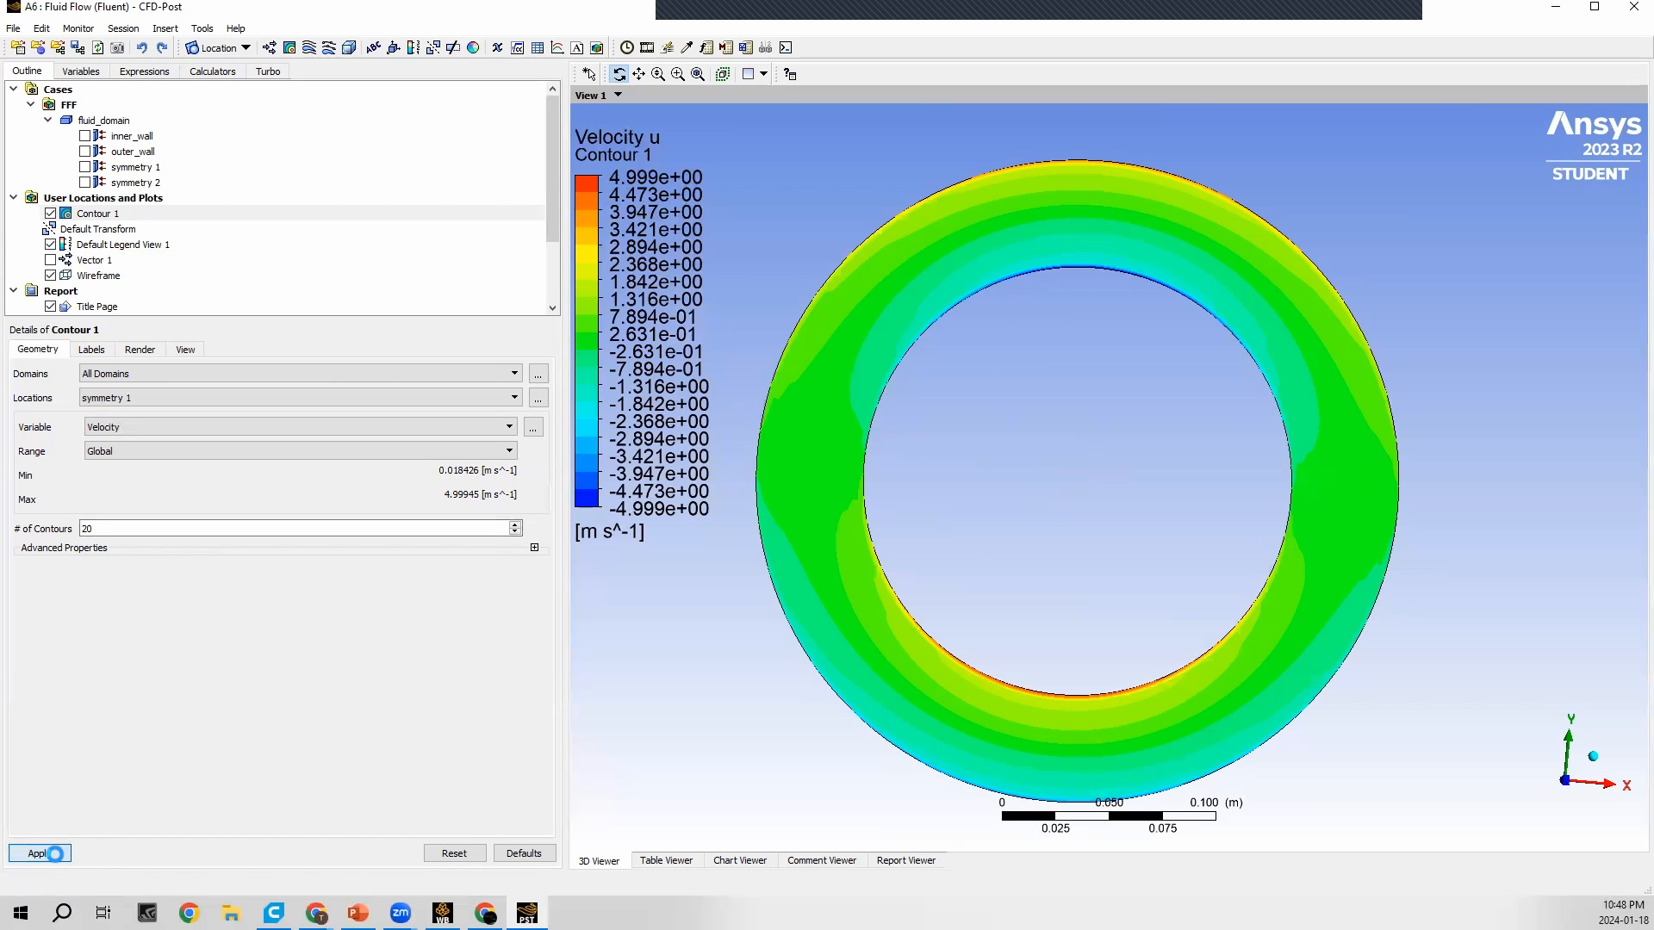
left_click(55, 853)
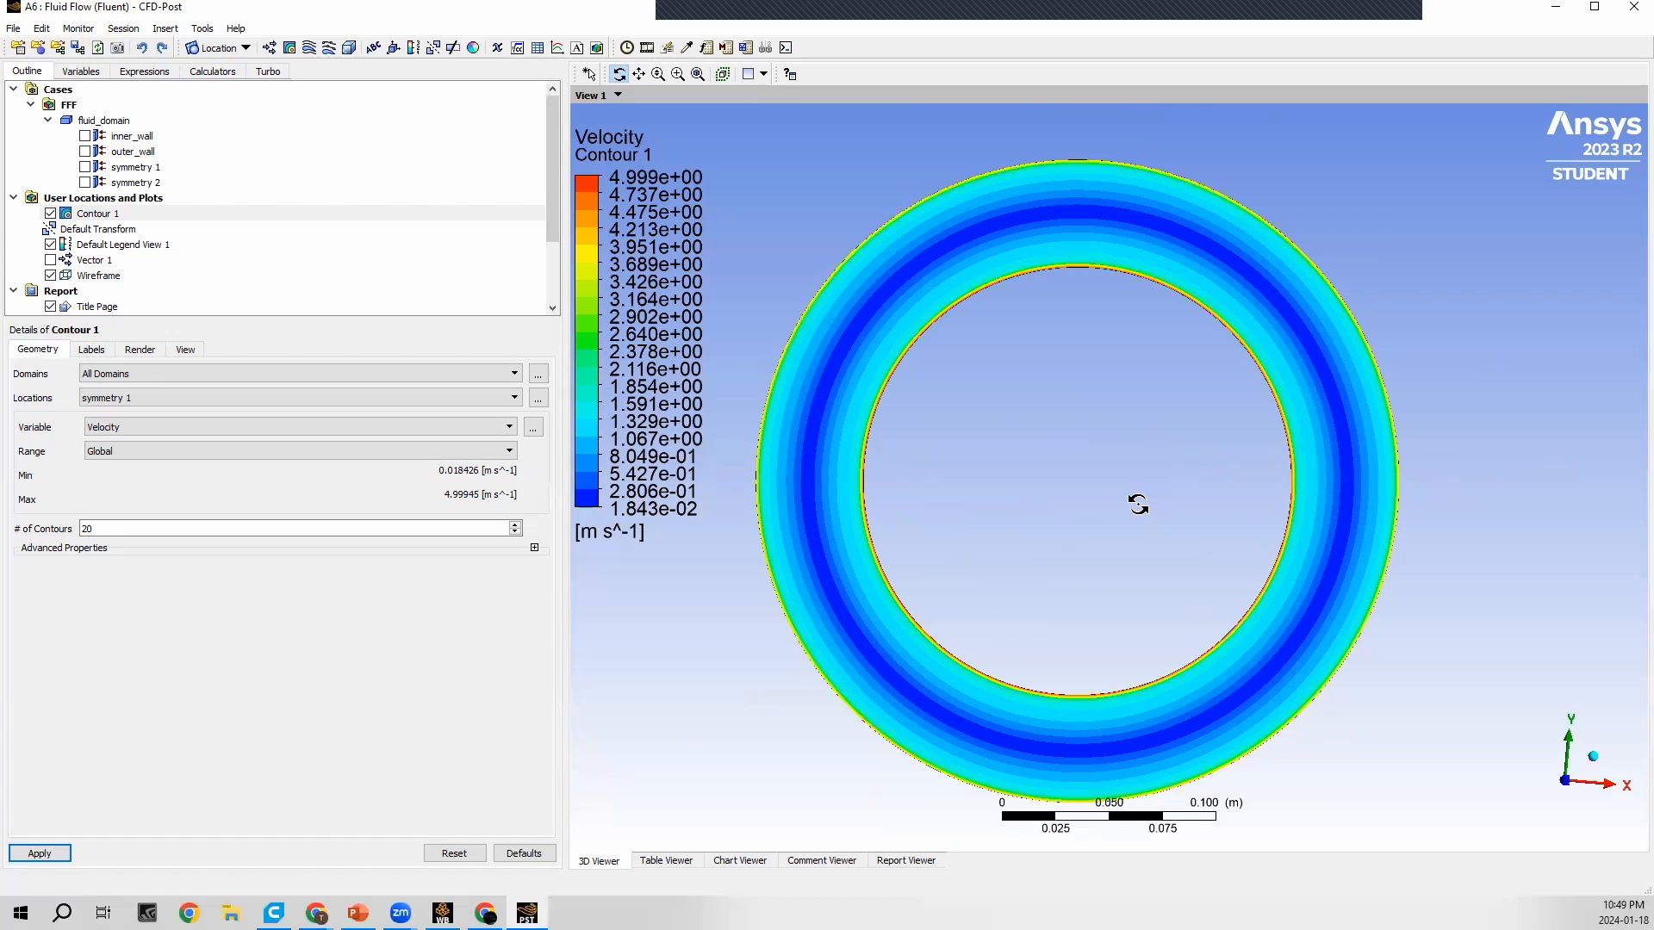
Step: Create a two-point line from (0.1, 0, 0) to (0.15, 0, 0) across the gap and hide the contour plot
left_click(238, 49)
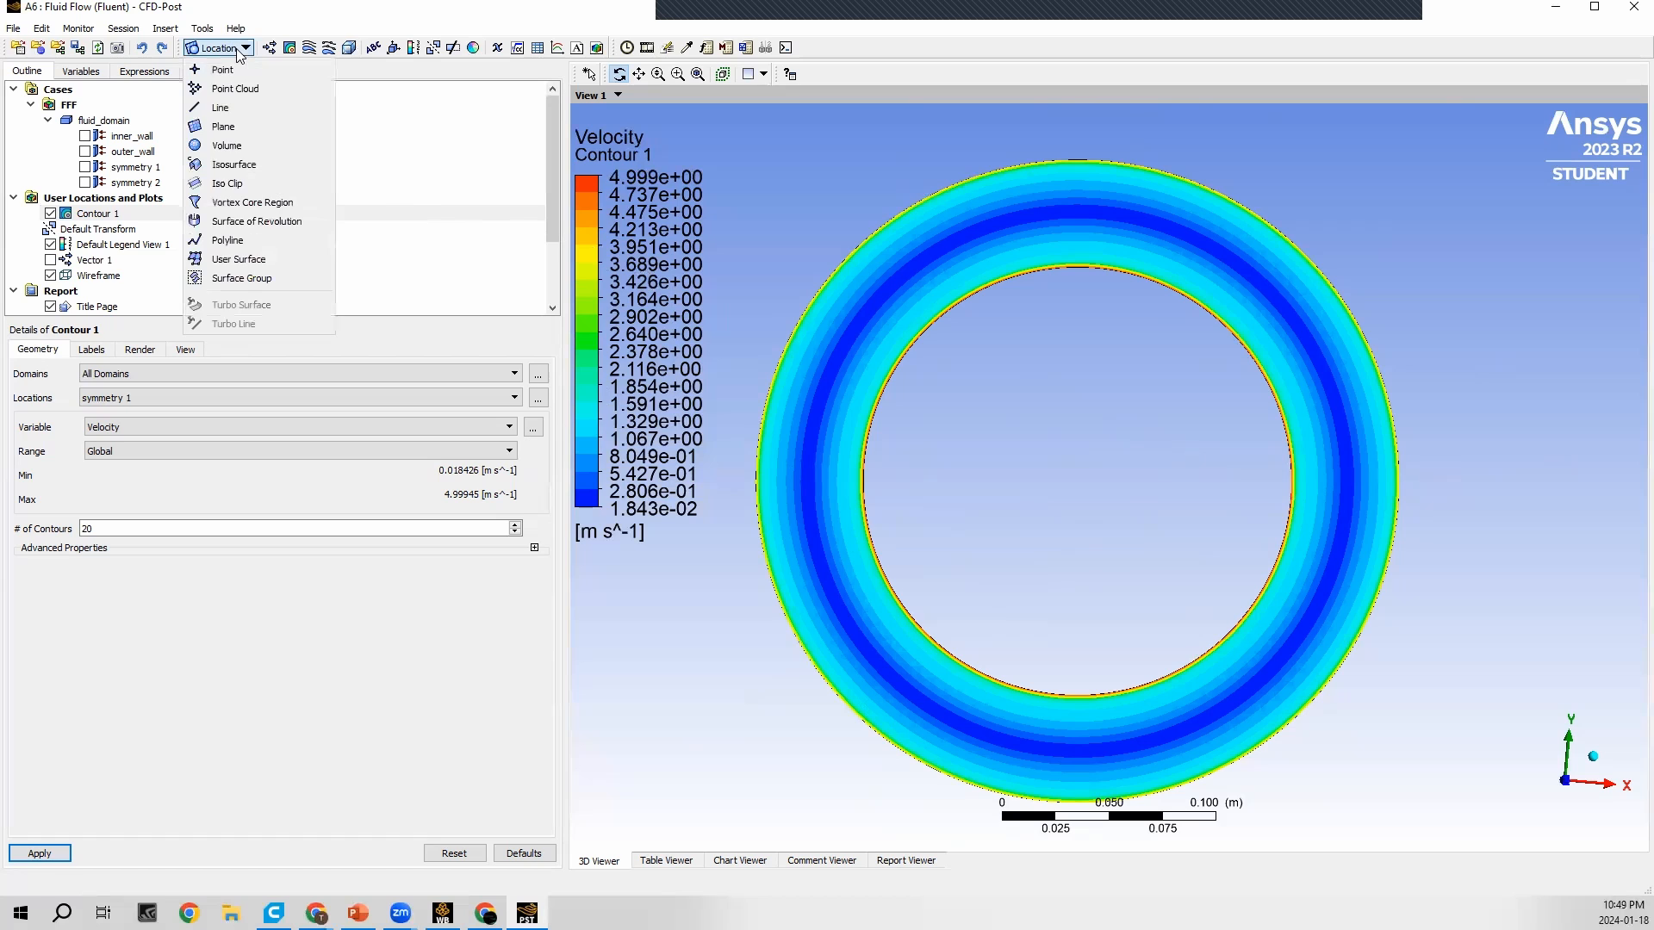
left_click(226, 108)
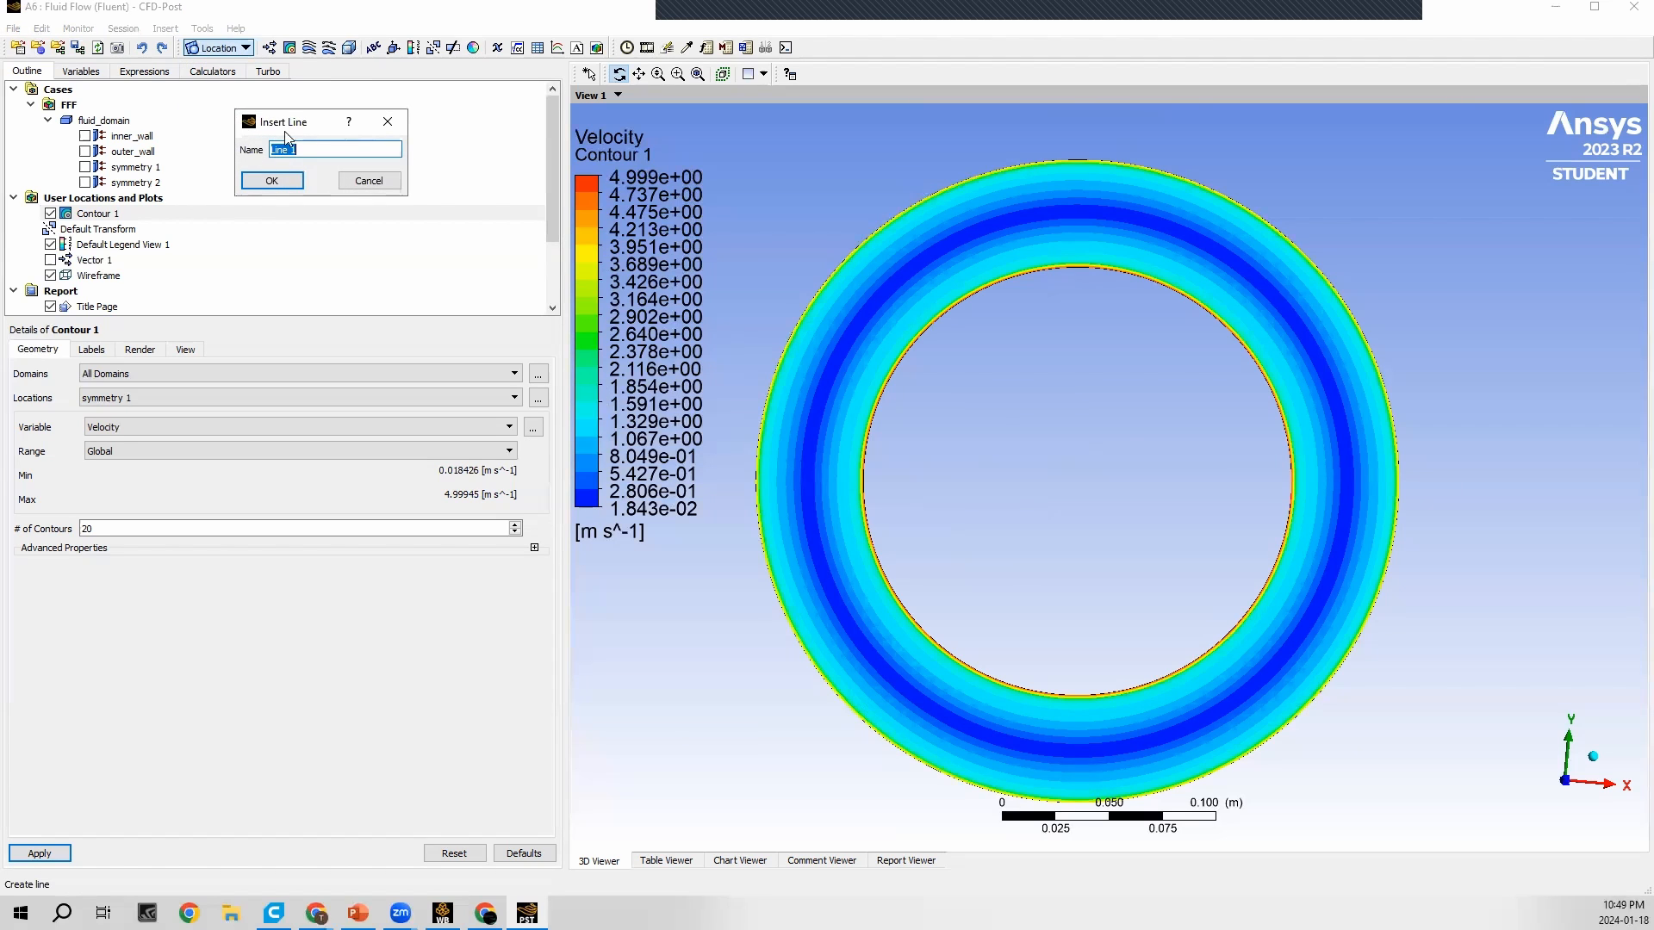
left_click(271, 180)
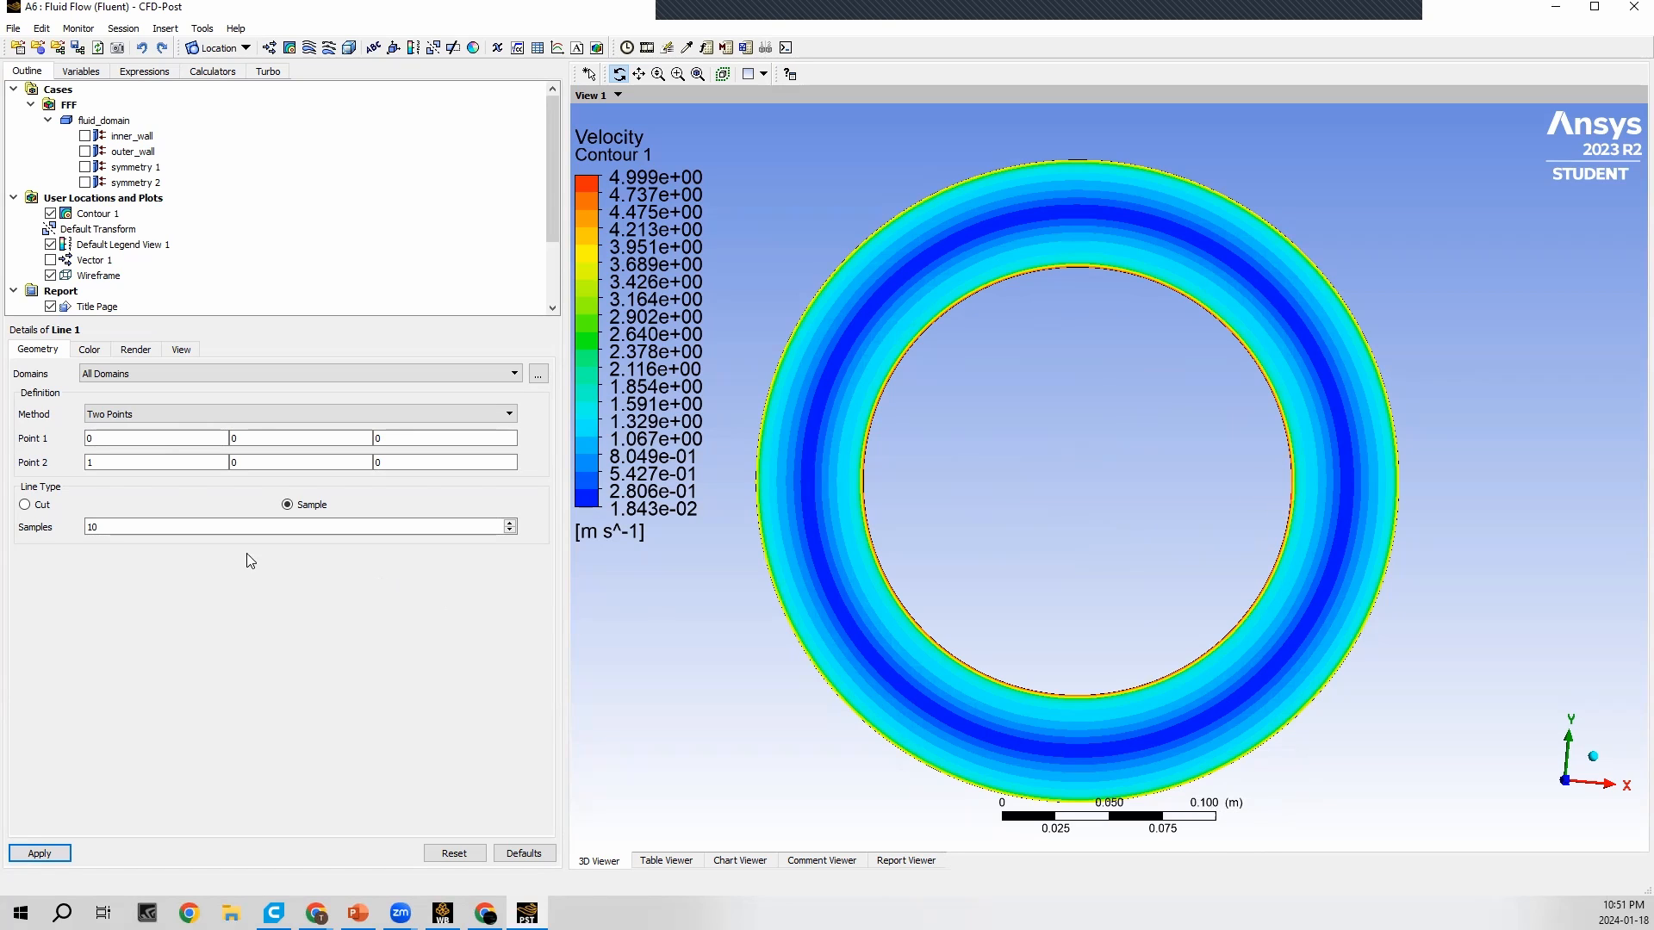
left_click(110, 438)
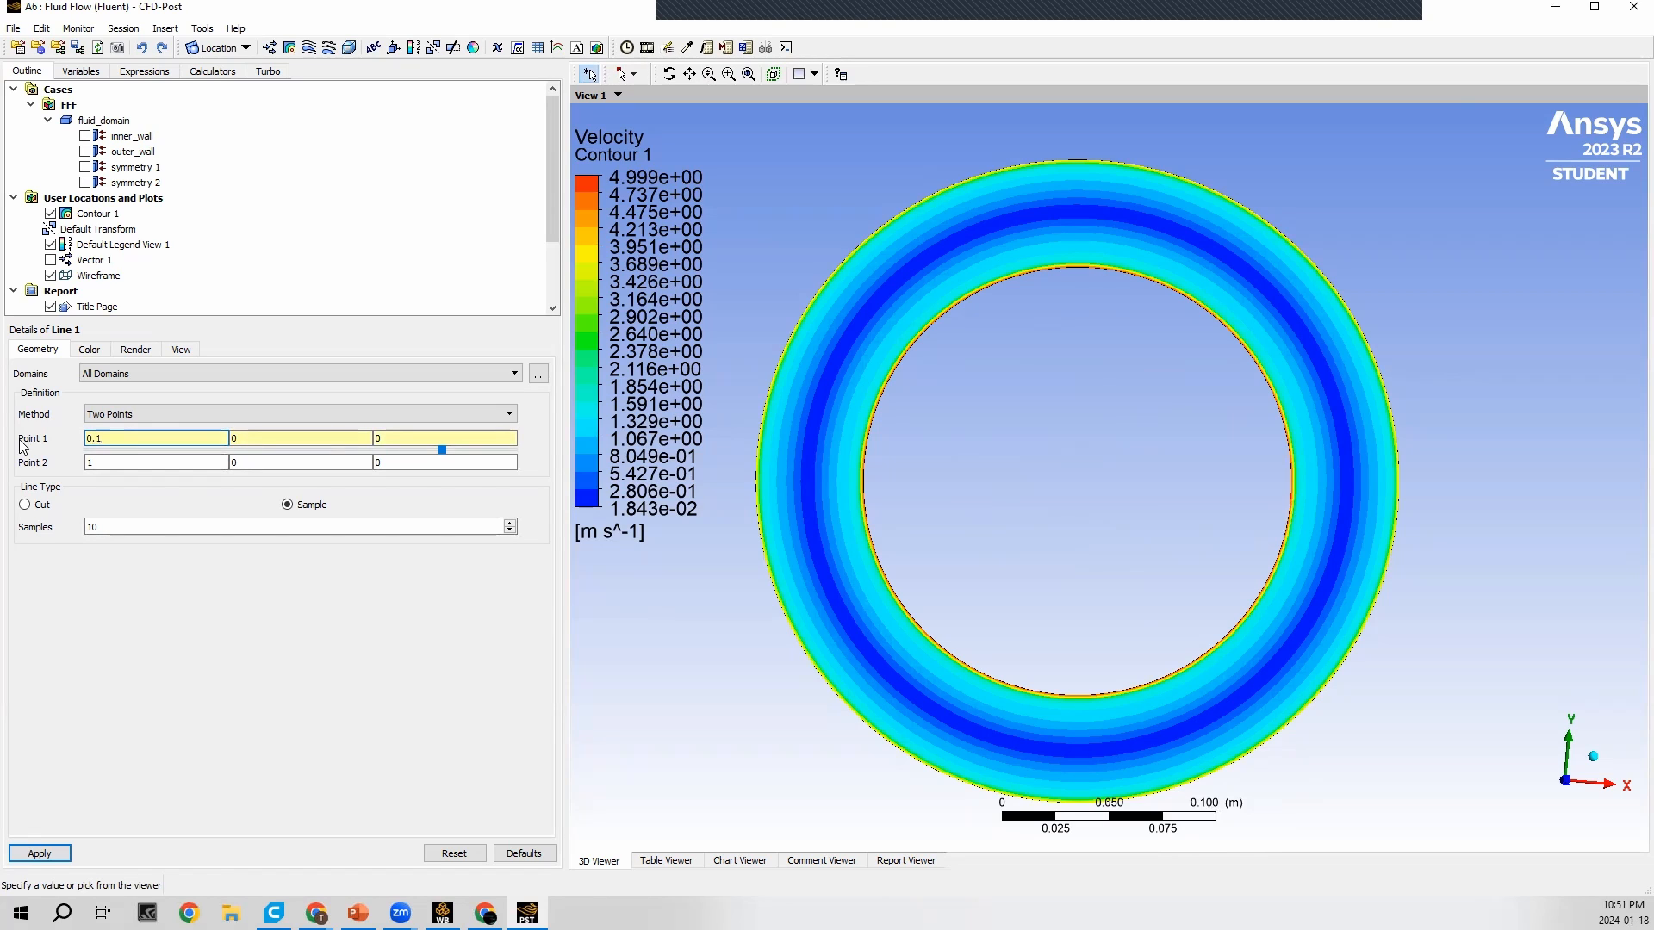
type("0.1")
left_click(274, 436)
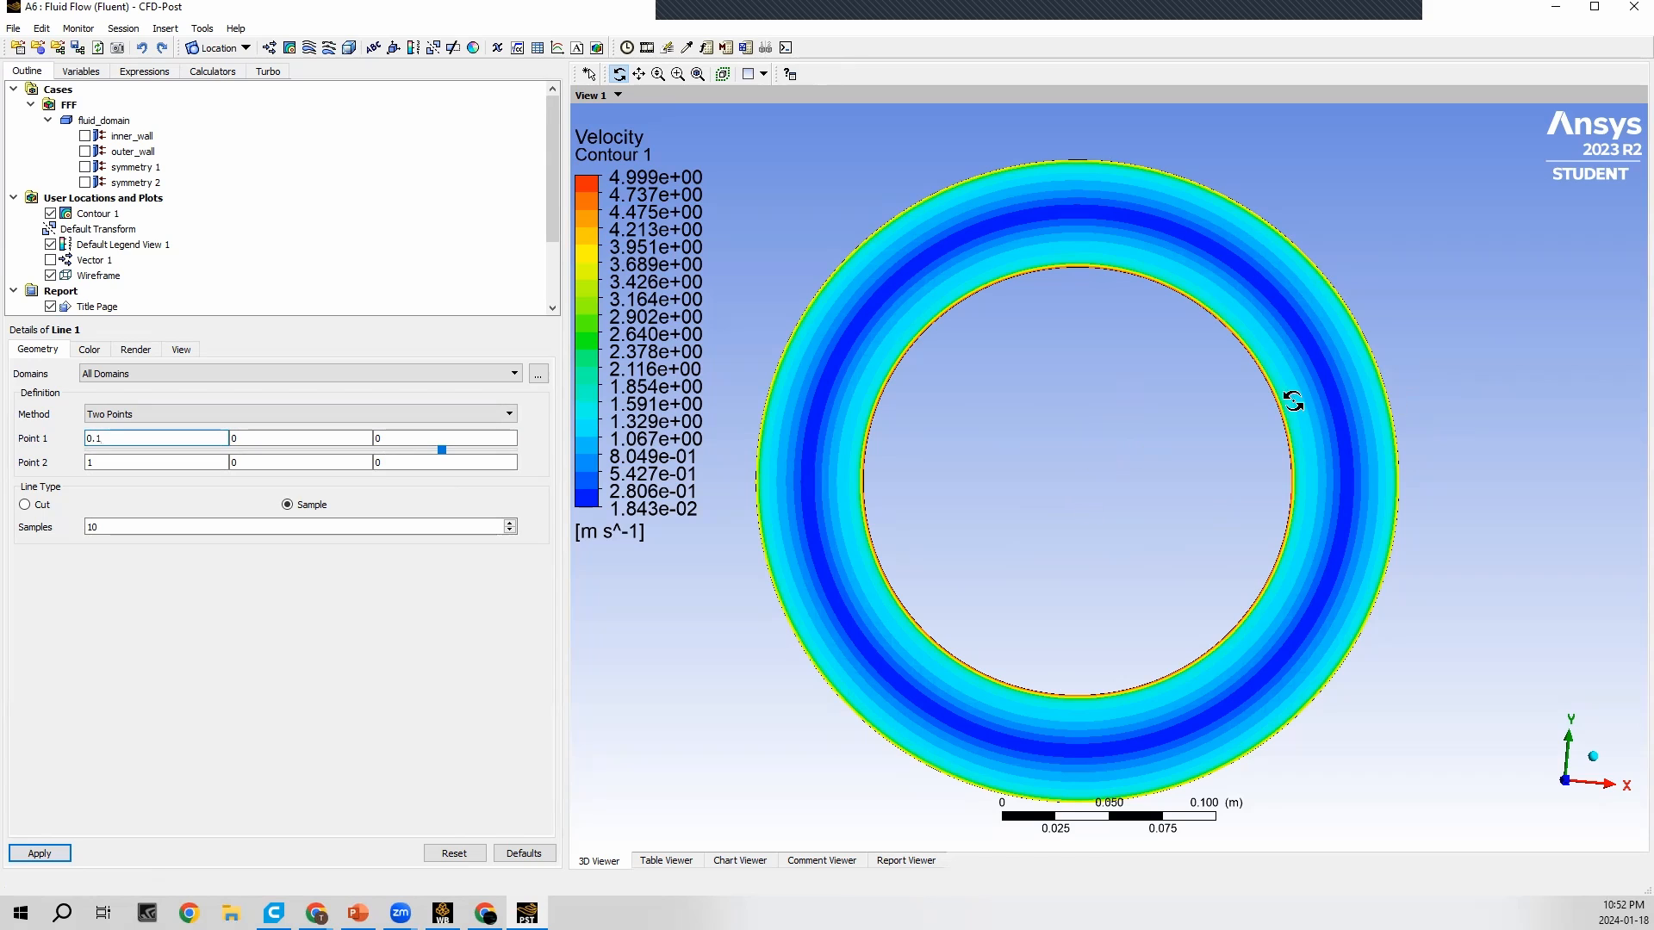
left_click(155, 462)
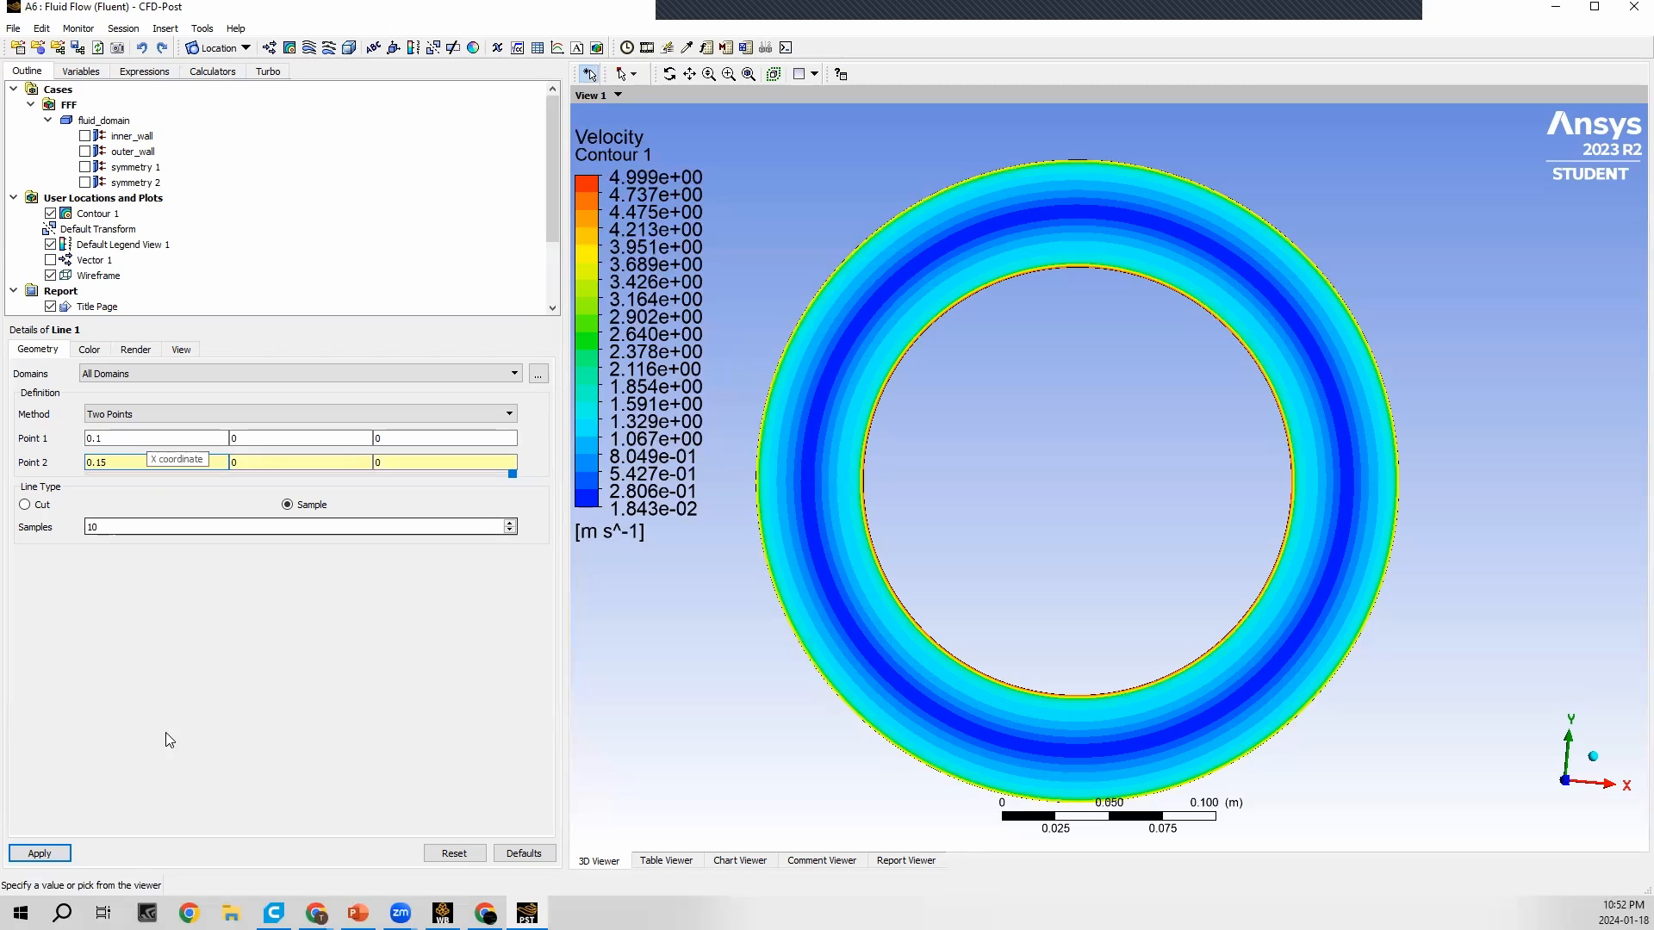
left_click(40, 853)
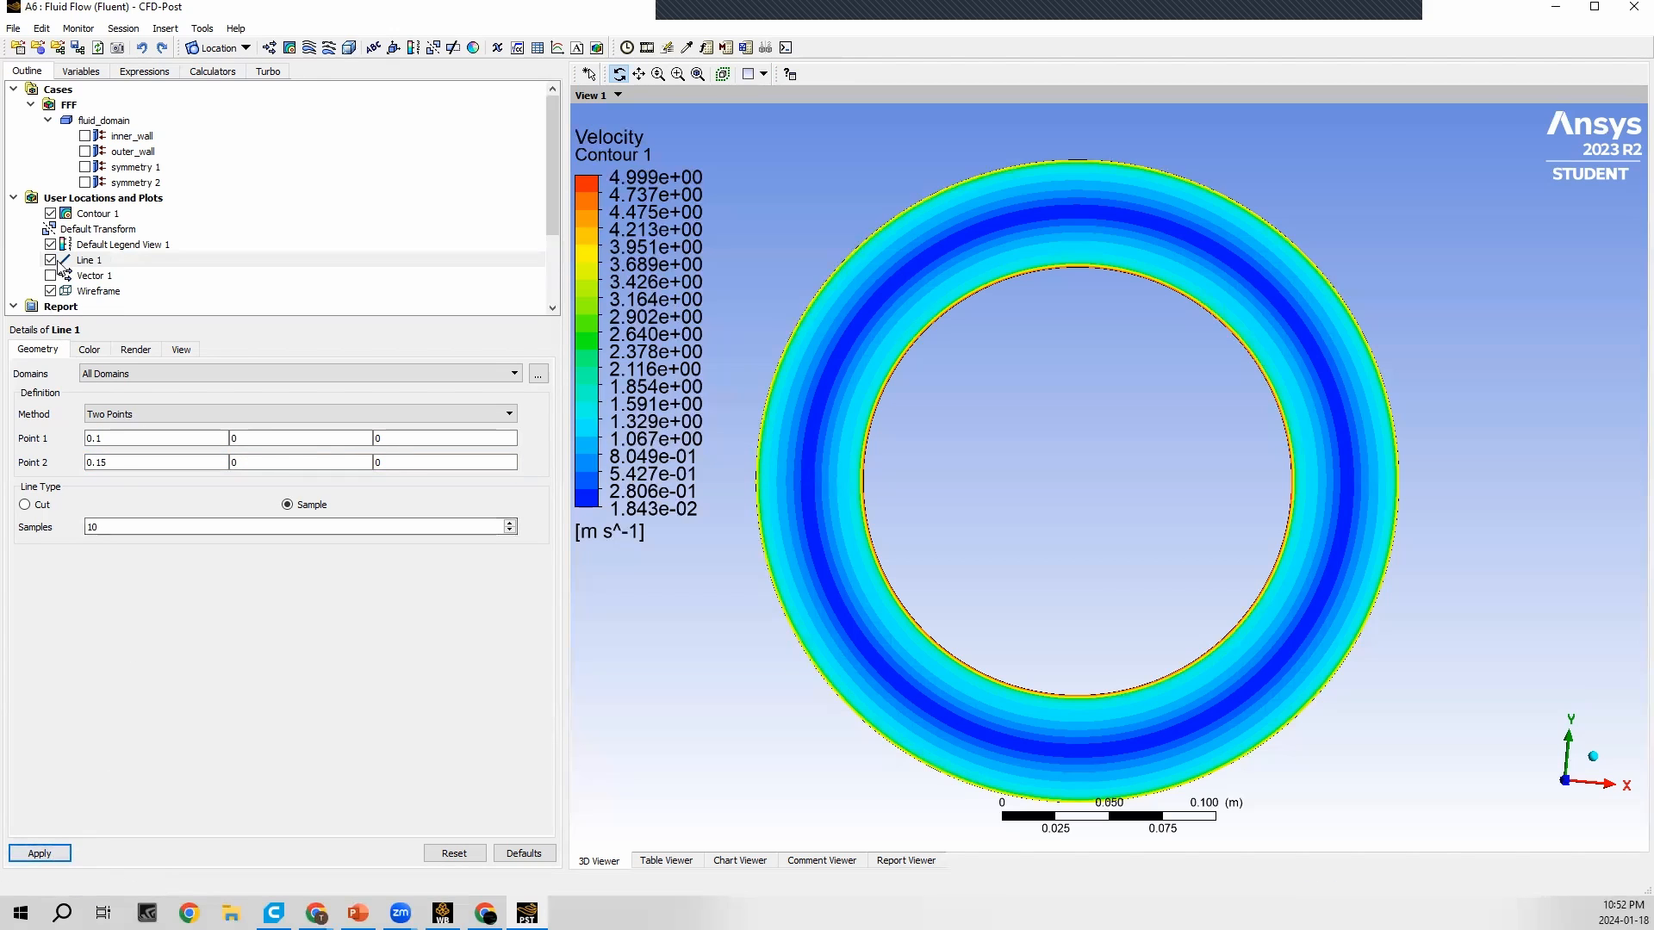
left_click(51, 215)
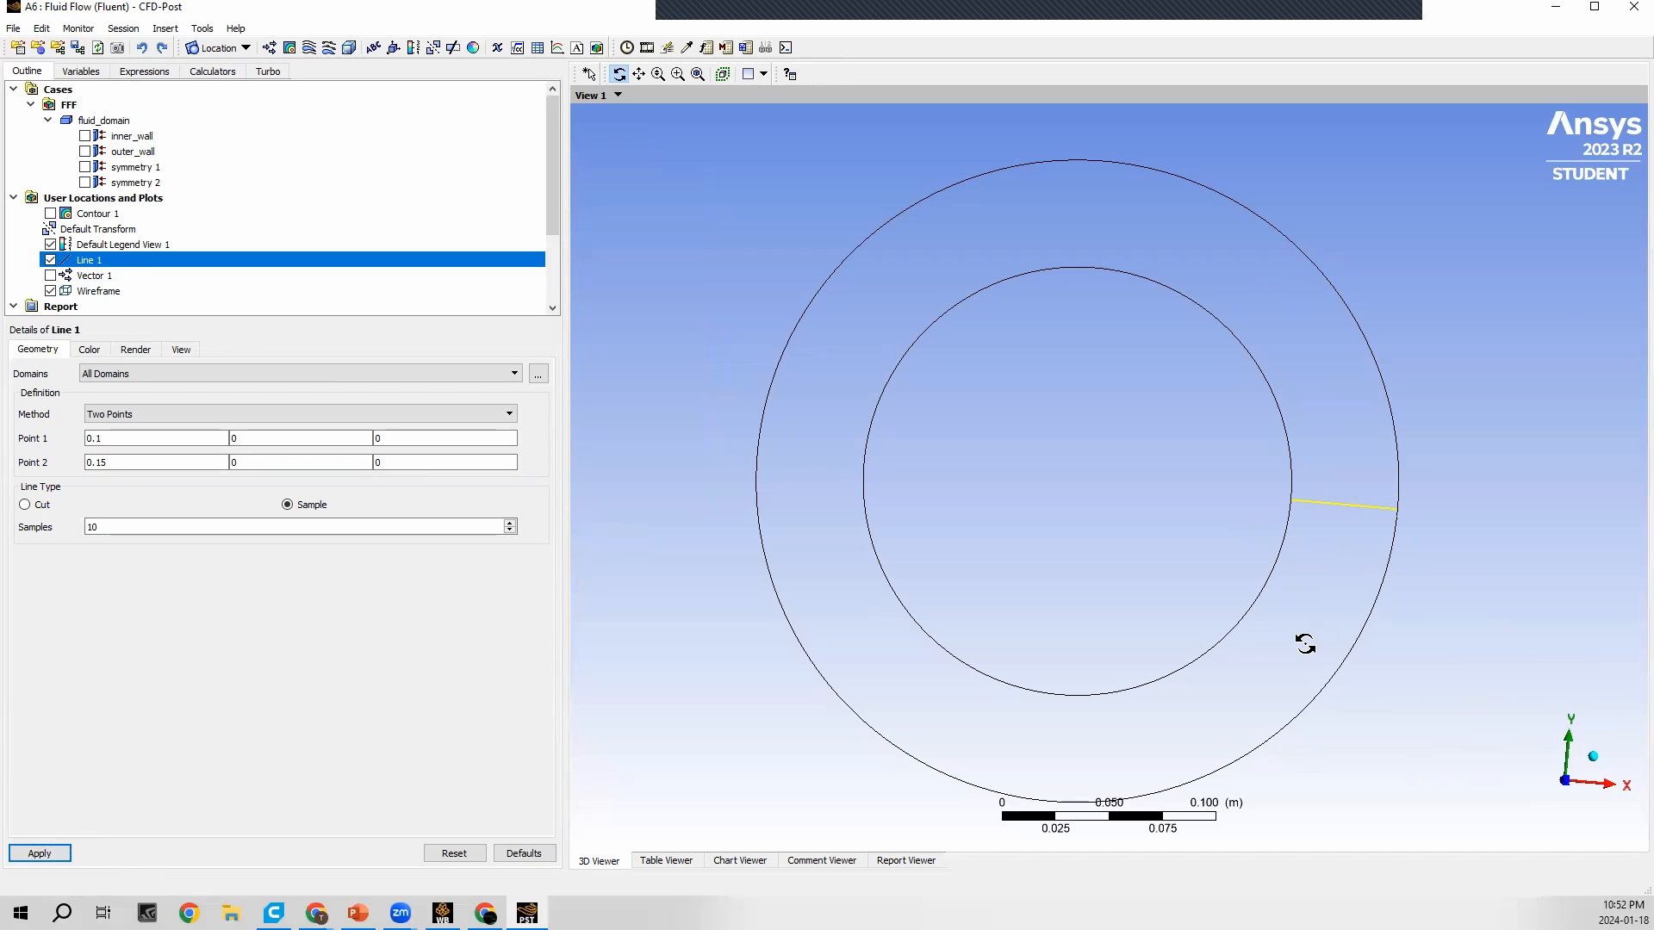
Step: Insert a chart titled "Velocity Distribution" and use Line 1 as its data series location
left_click(558, 48)
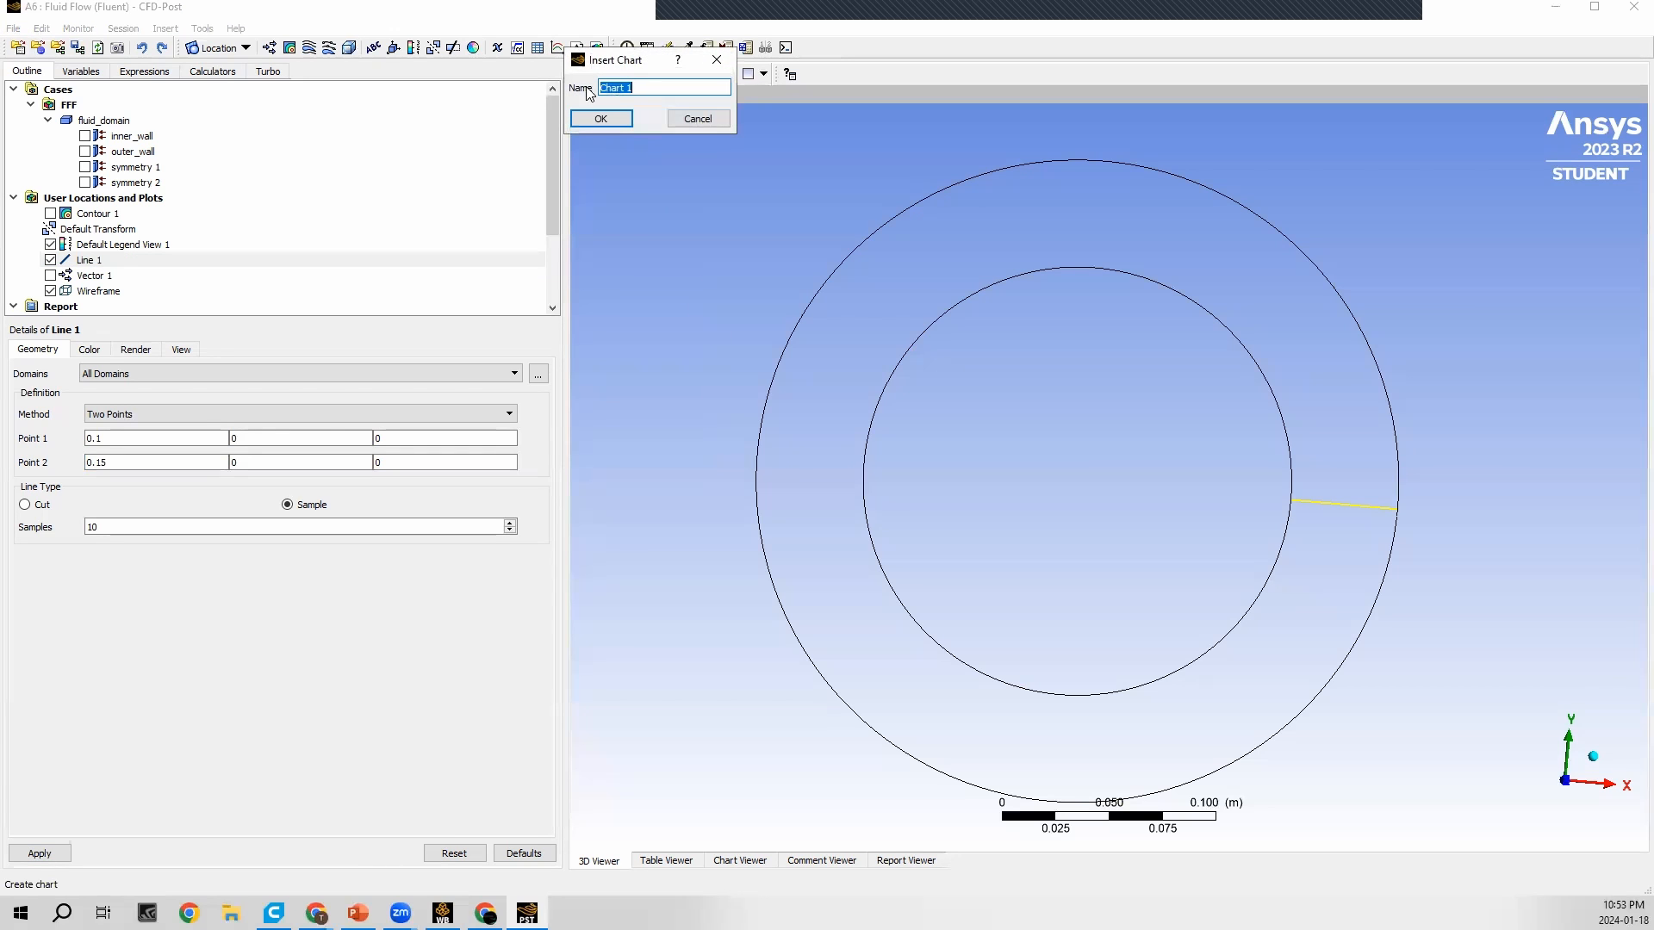
left_click(619, 121)
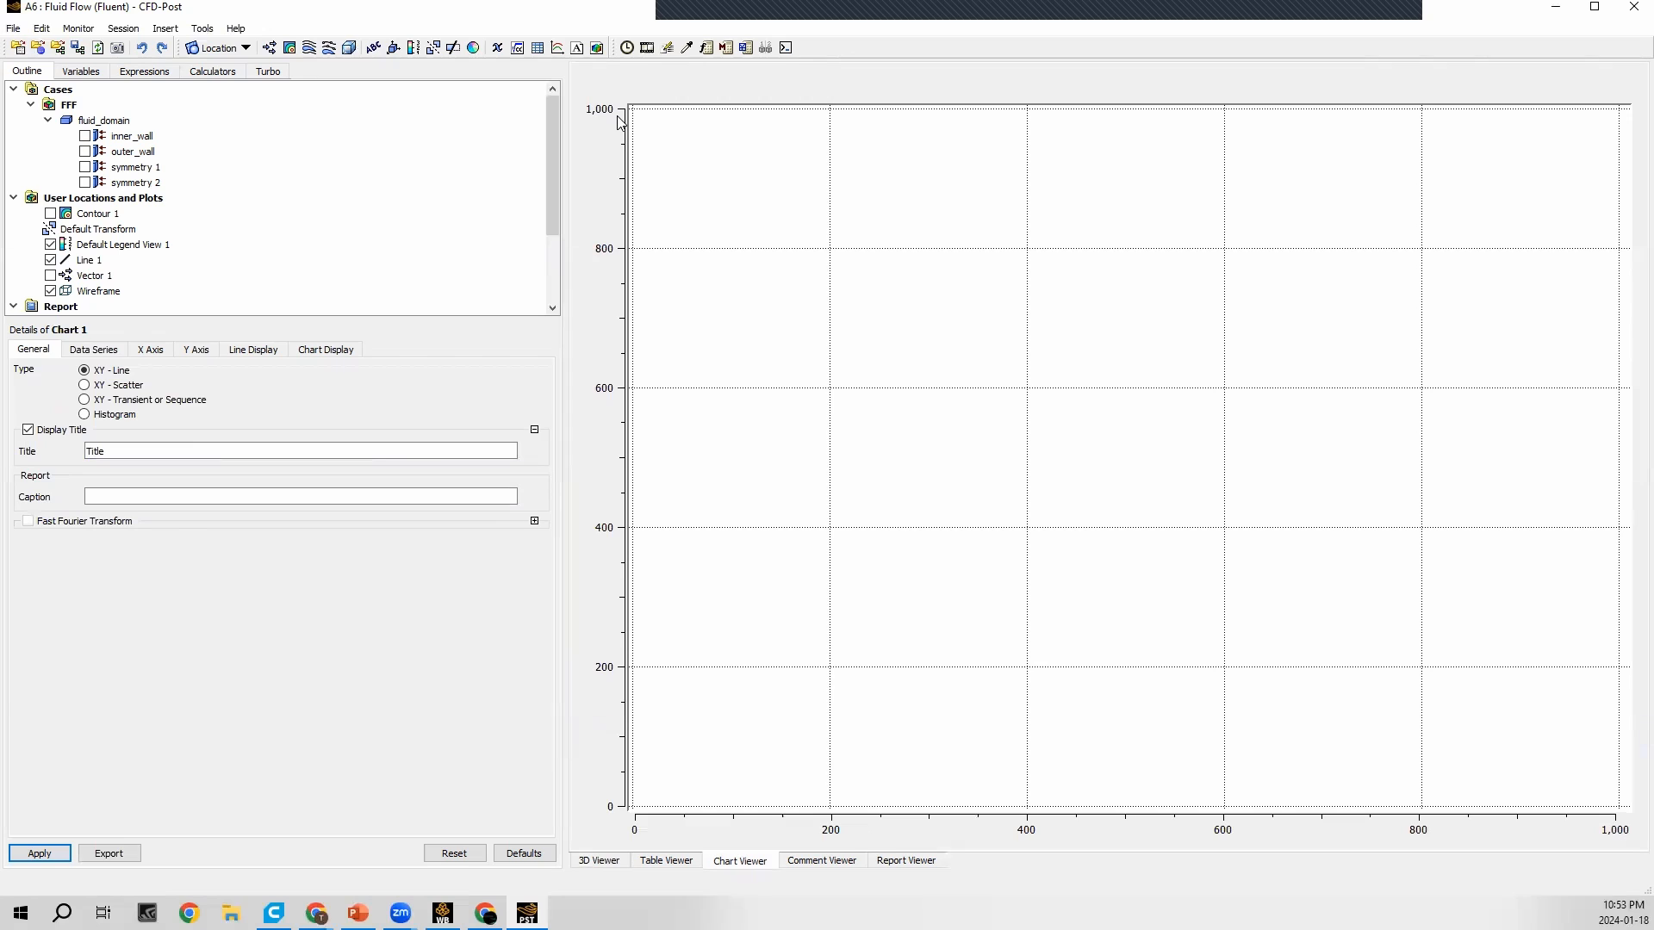
double_click(97, 451)
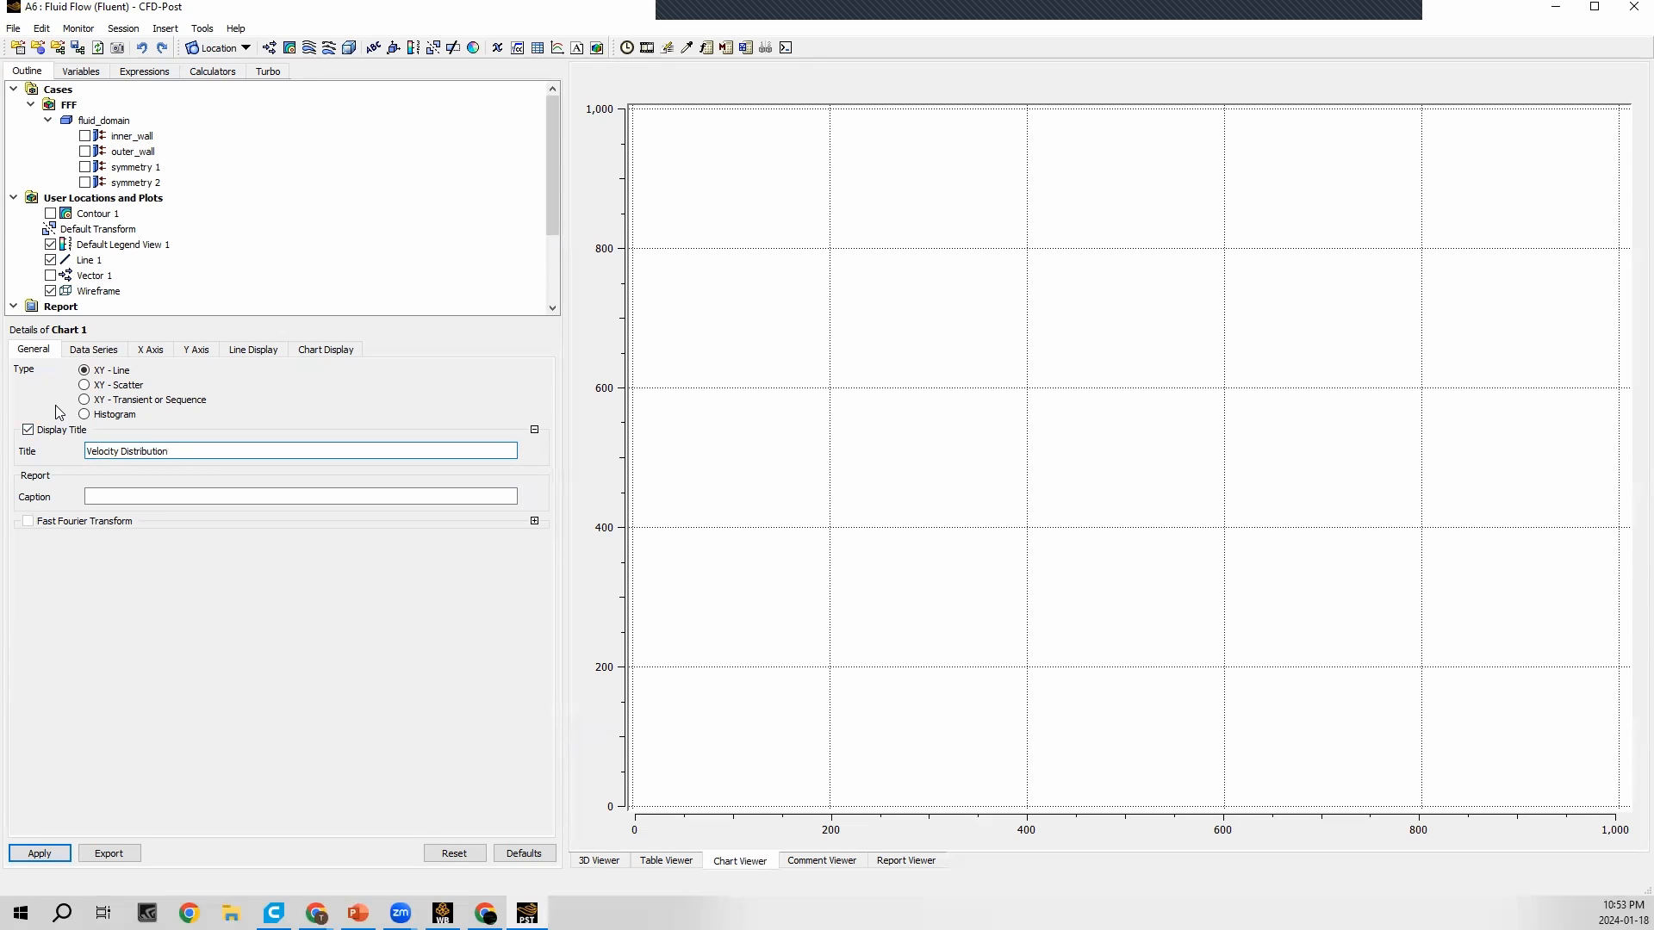
left_click(90, 351)
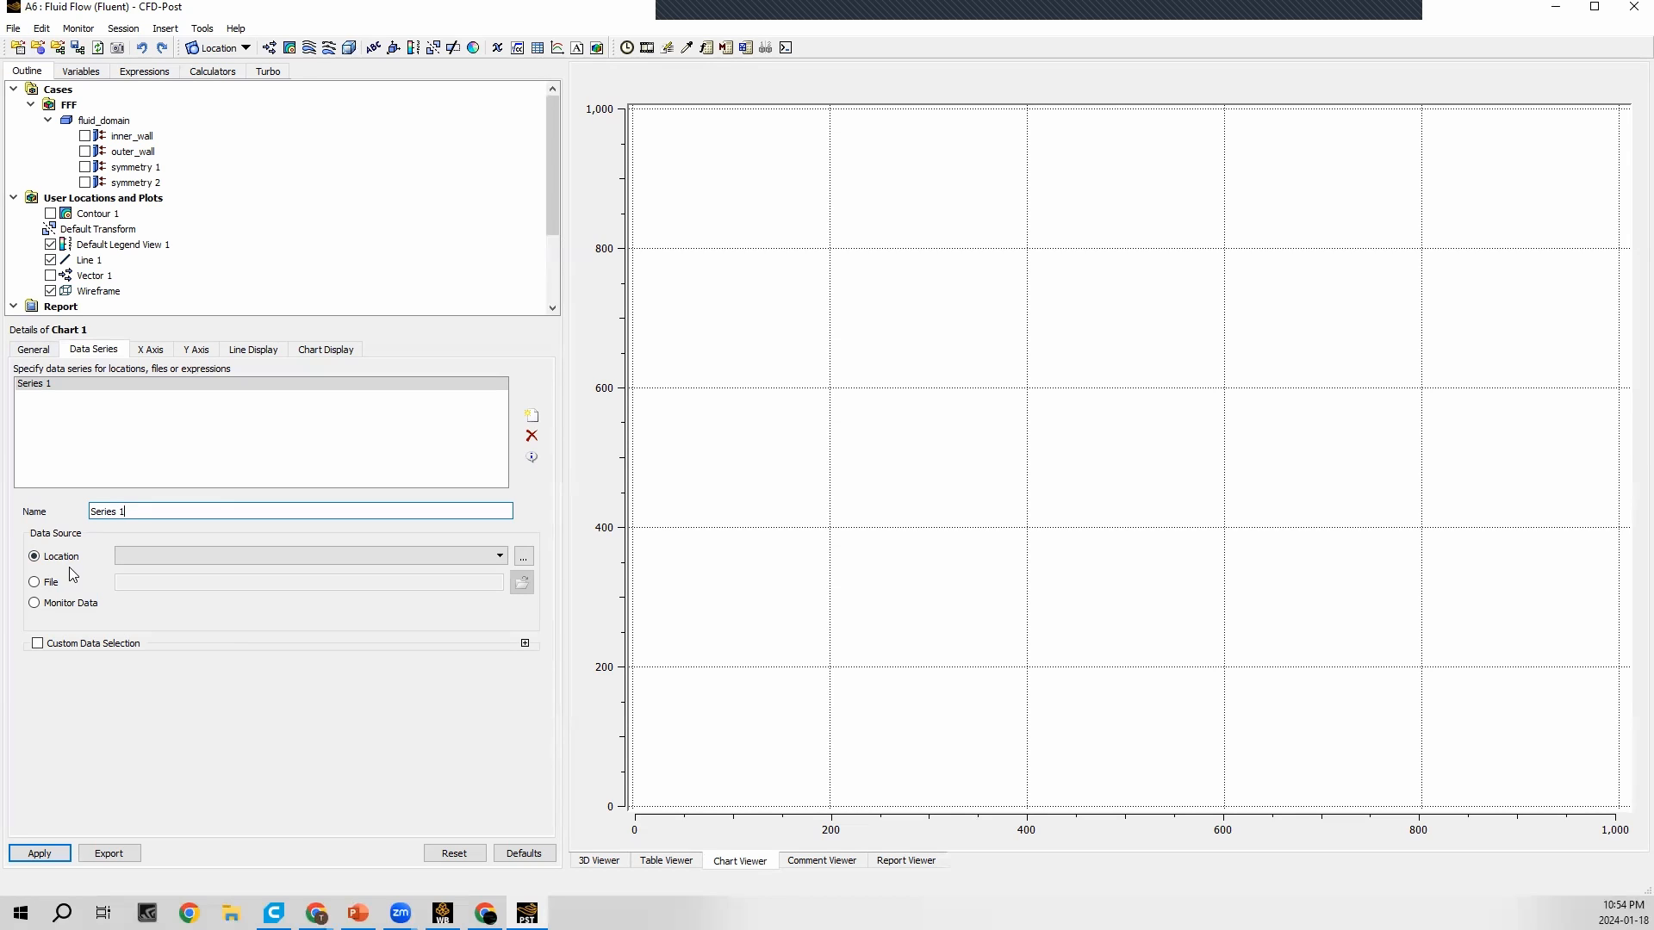
left_click(501, 557)
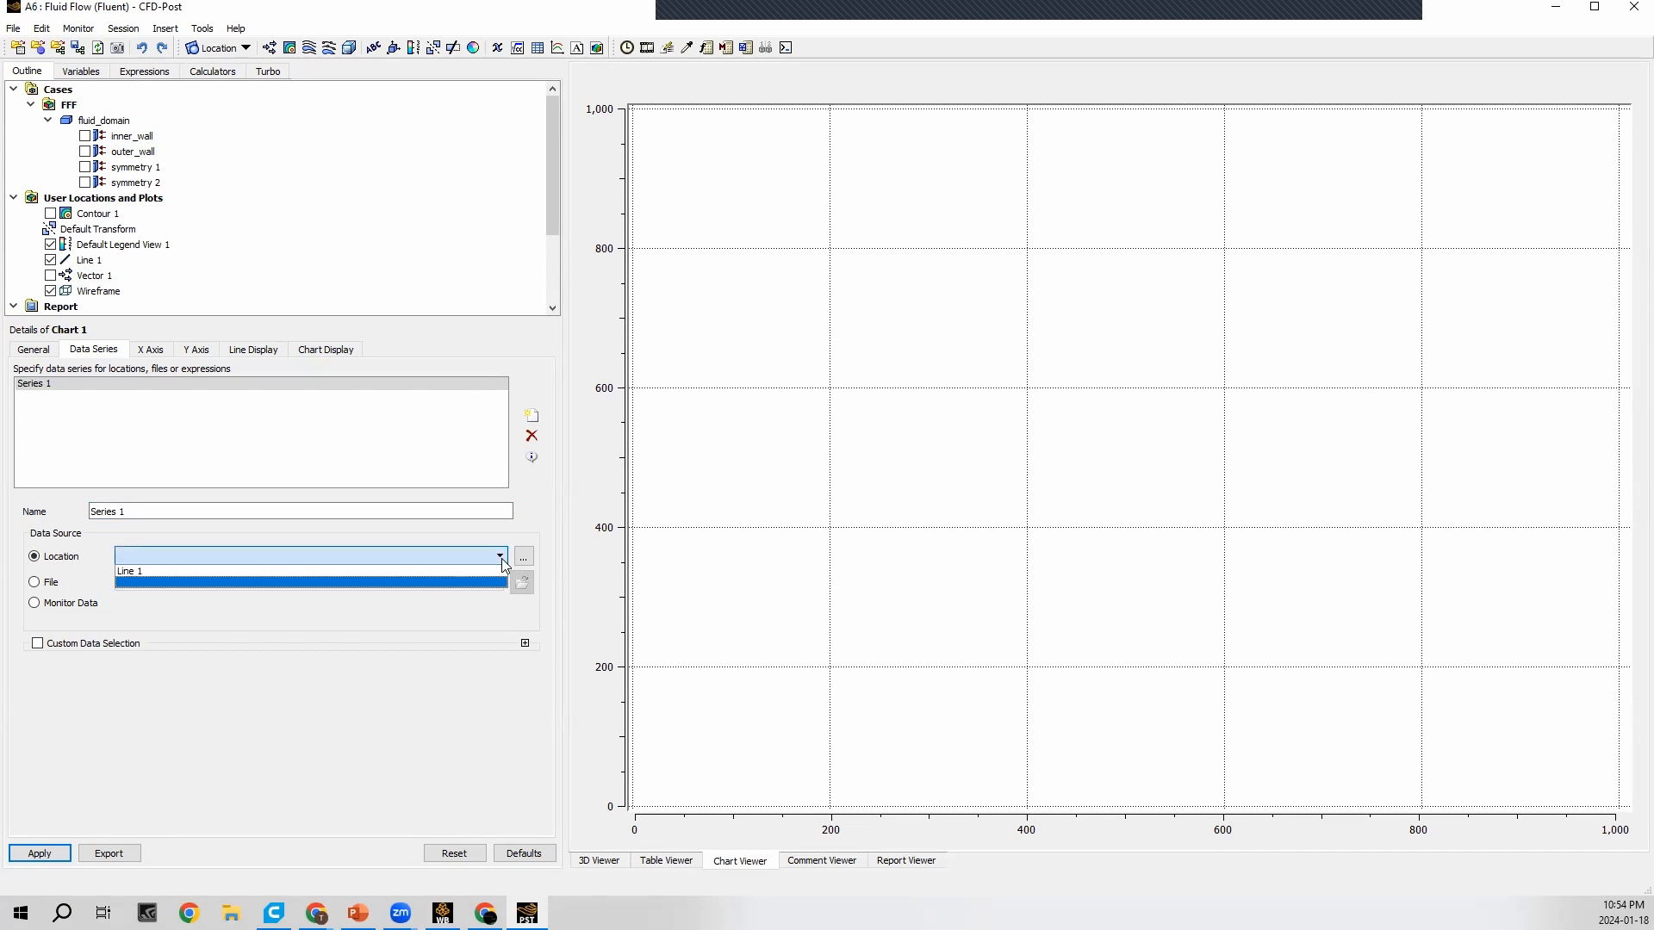
left_click(154, 572)
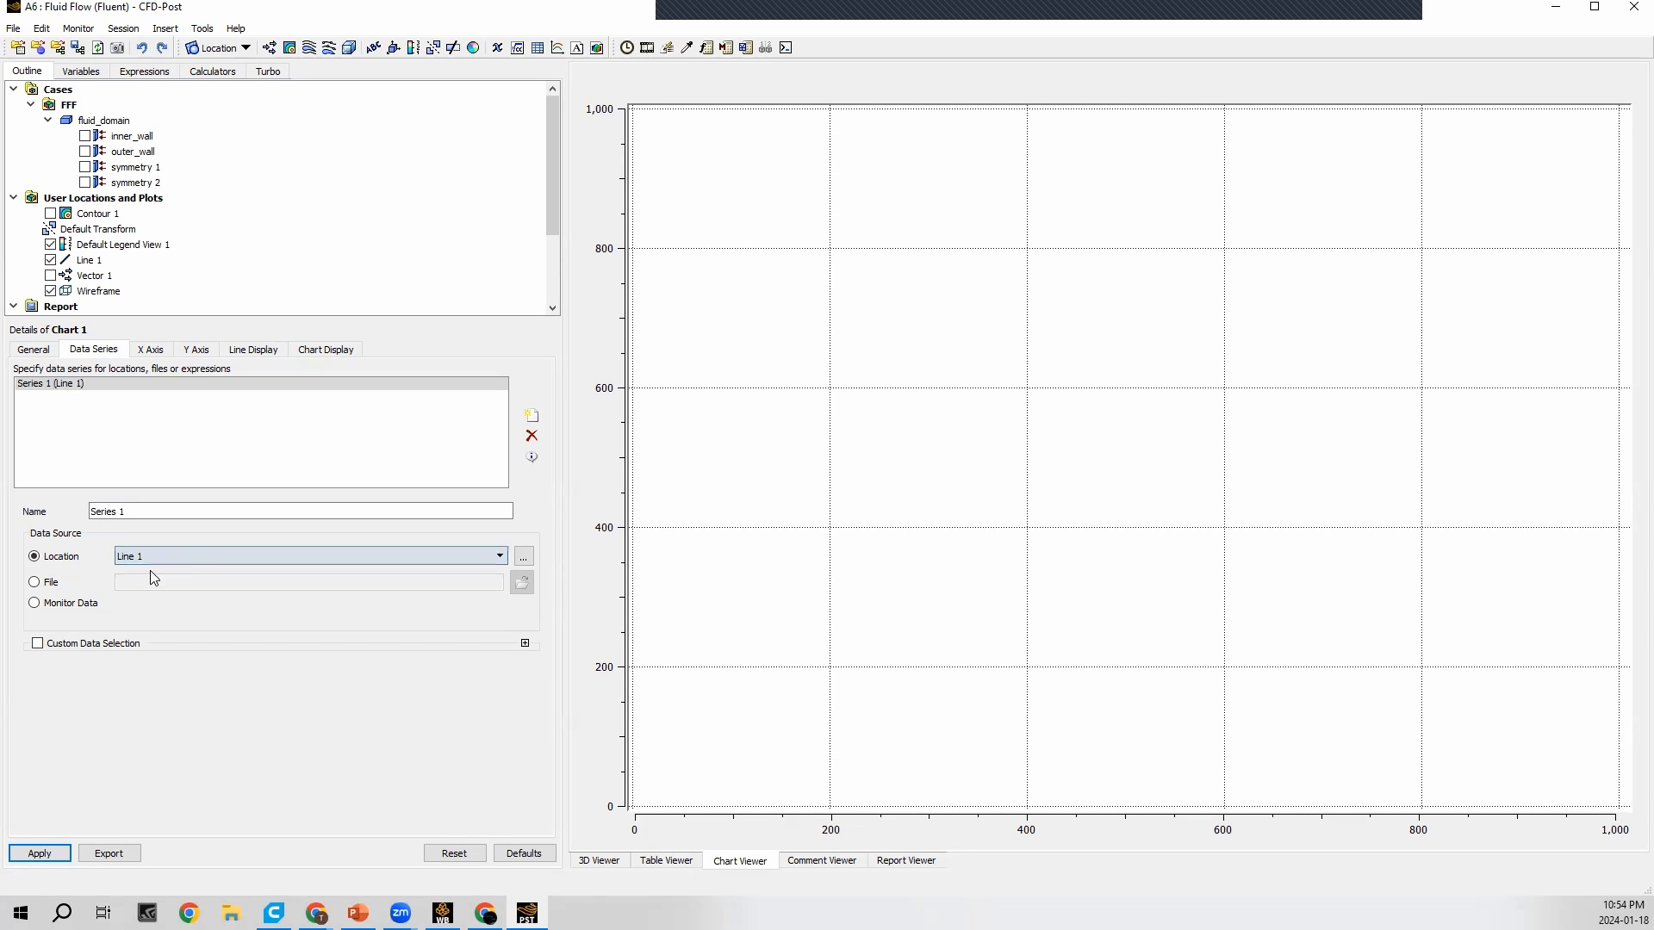
Step: Set the velocity chart's X axis variable to X and its Y axis variable to Velocity, and generate the plot
left_click(151, 352)
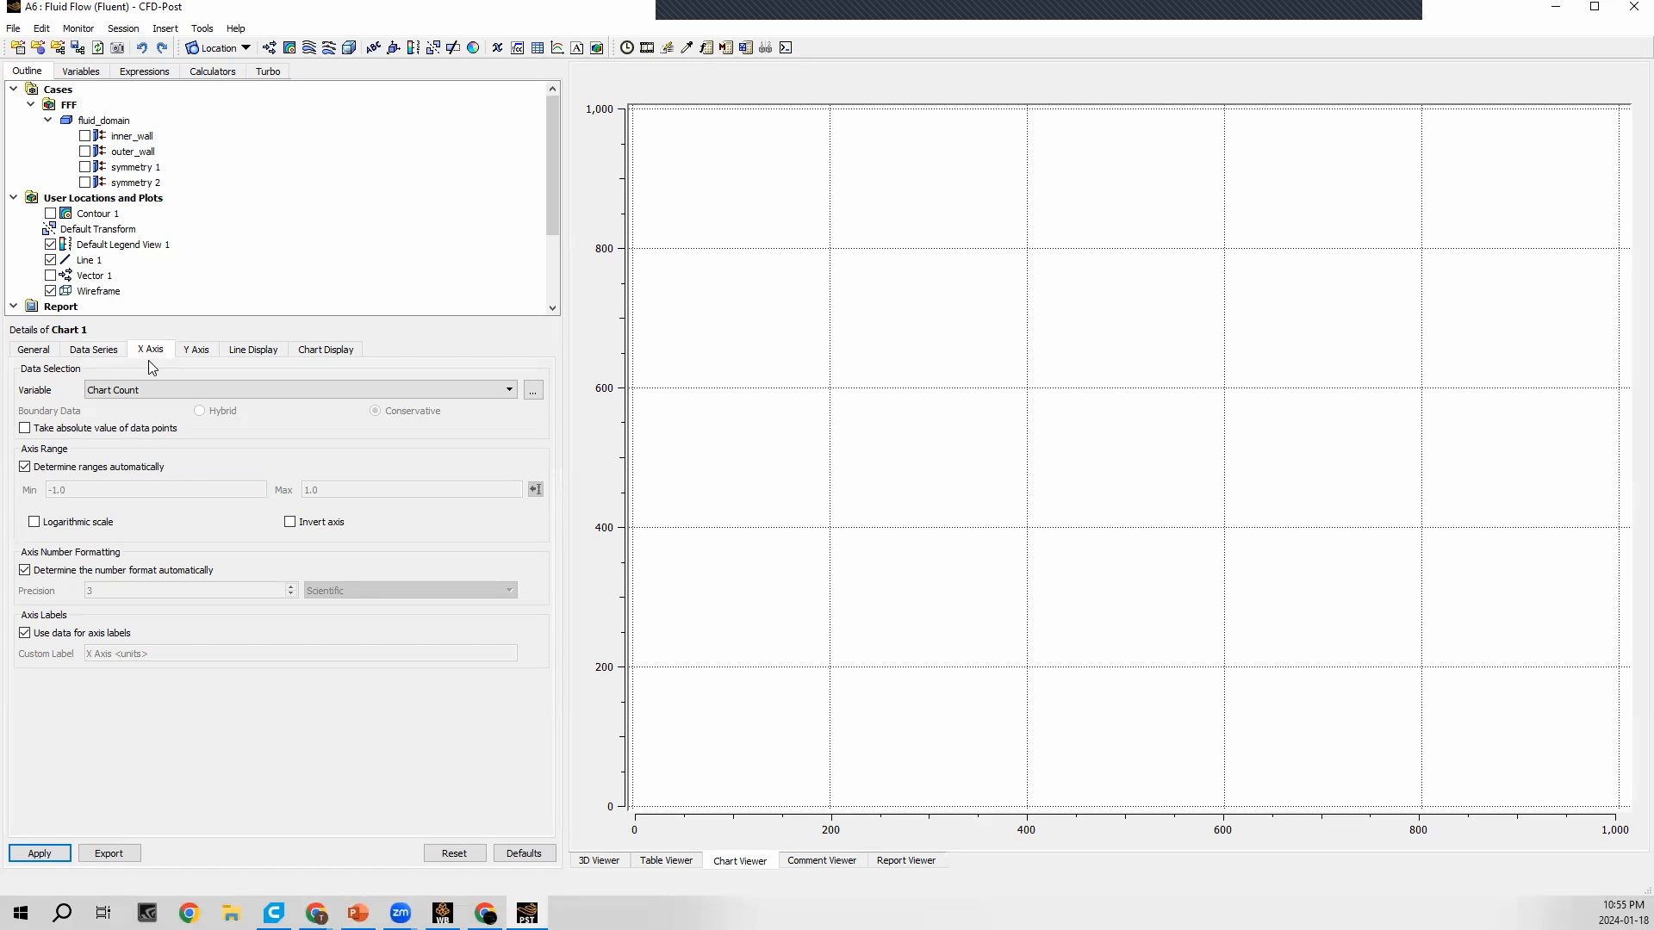
left_click(142, 389)
scroll(138, 419, "down", 10)
left_click(123, 483)
left_click(200, 355)
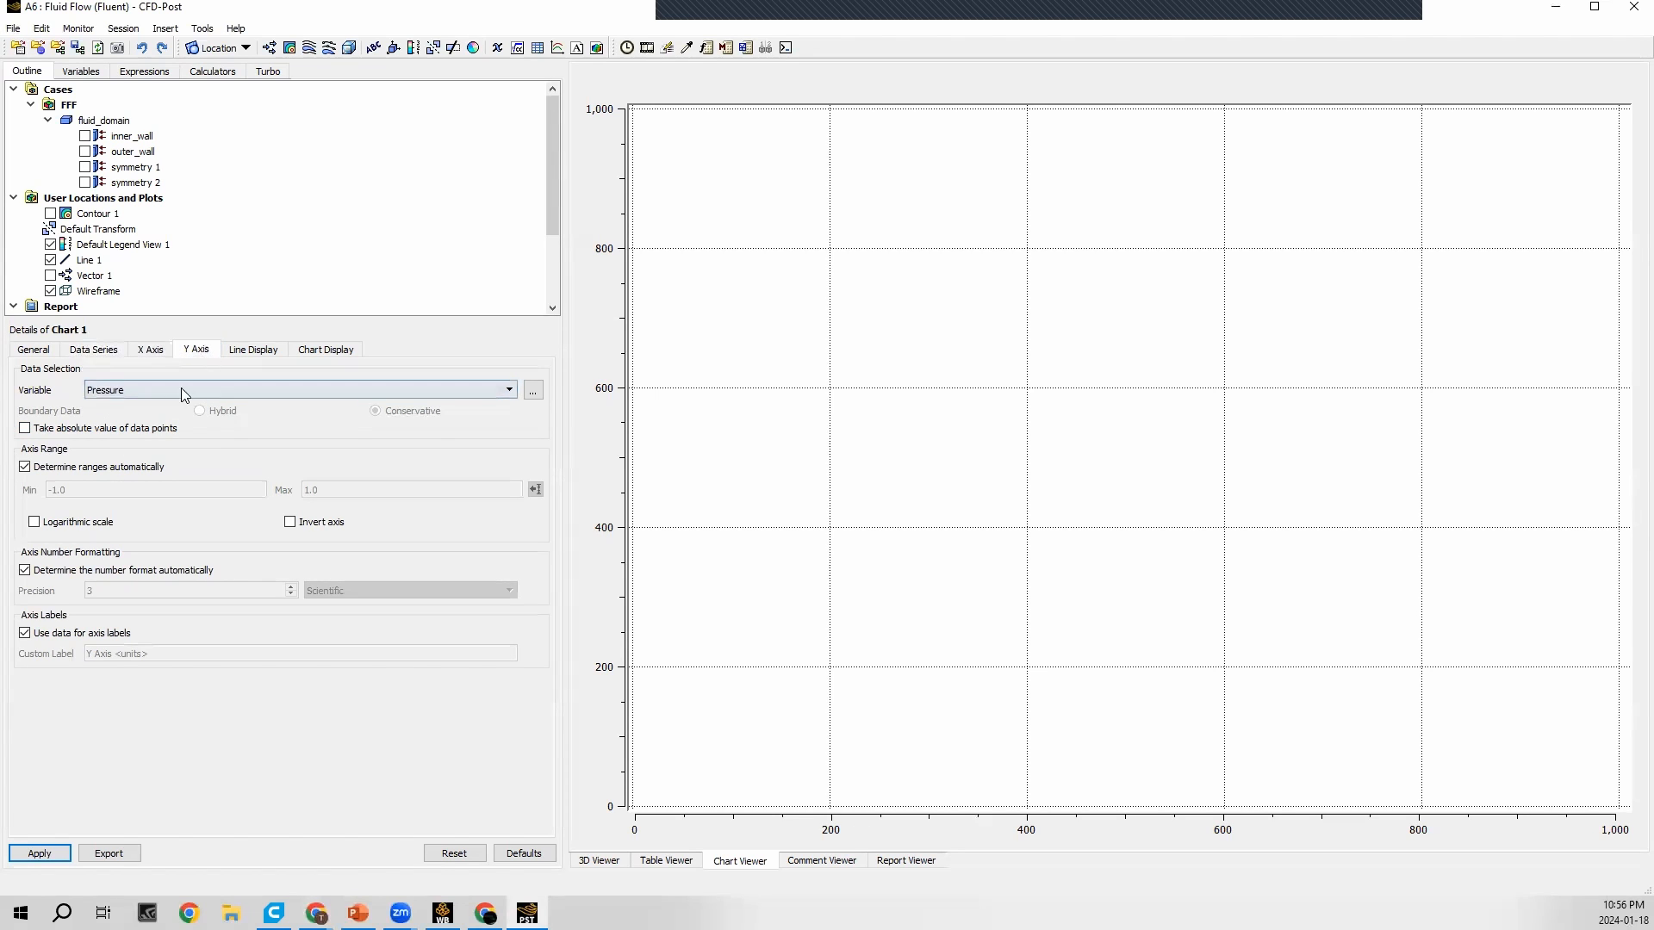
left_click(128, 390)
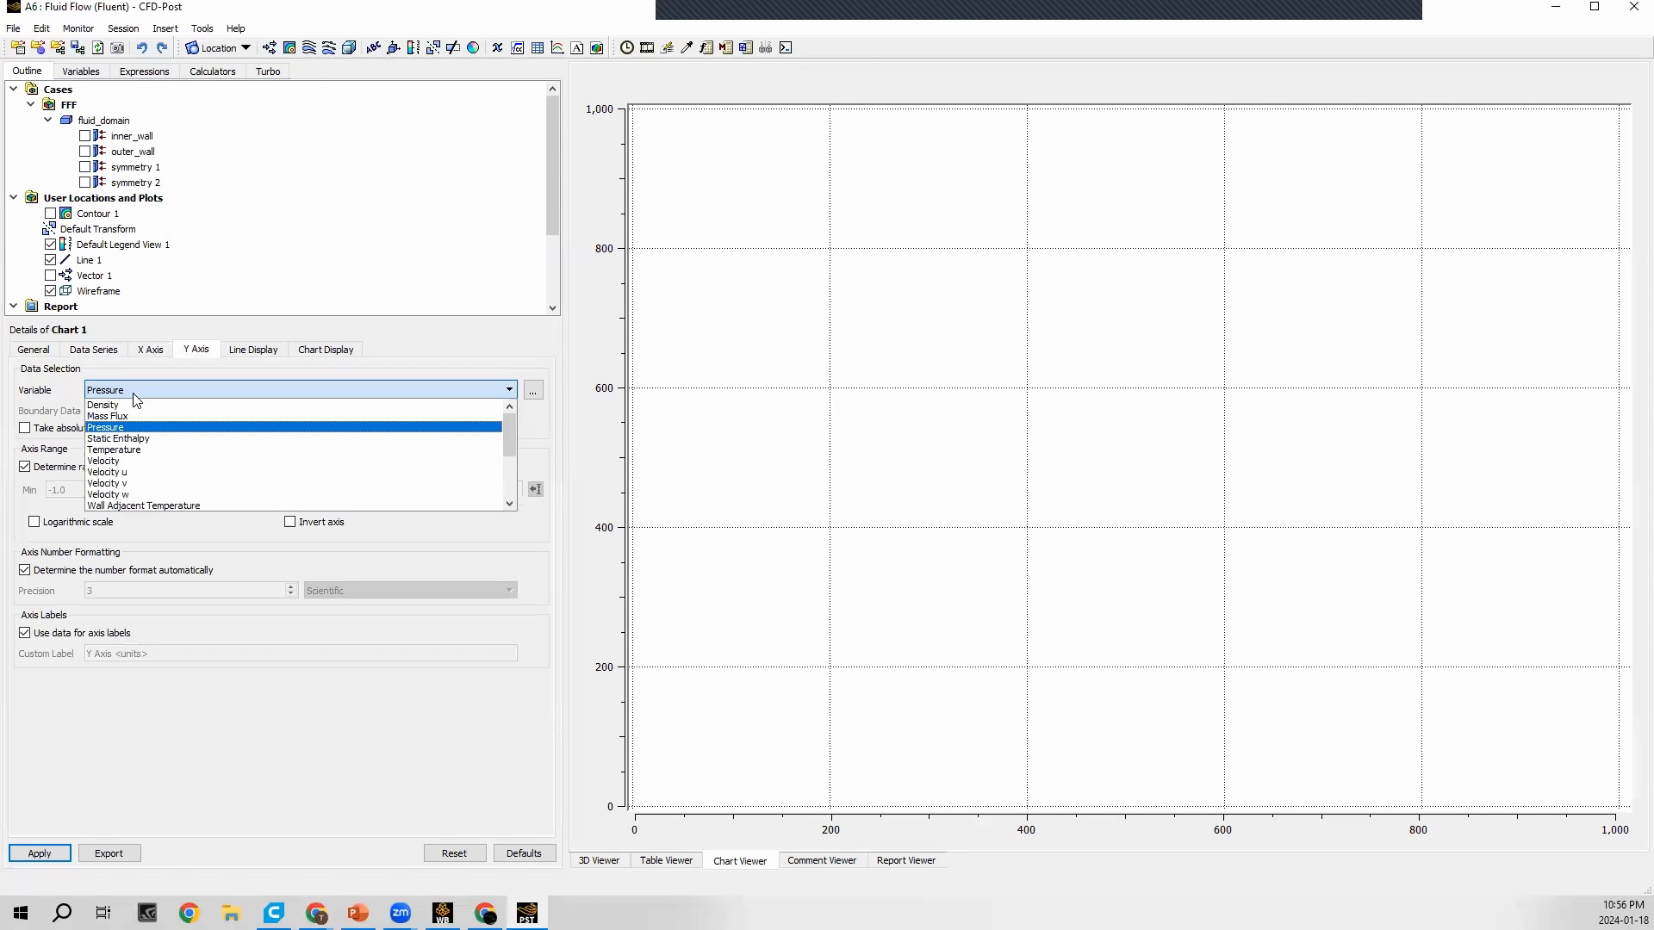
left_click(128, 462)
left_click(267, 352)
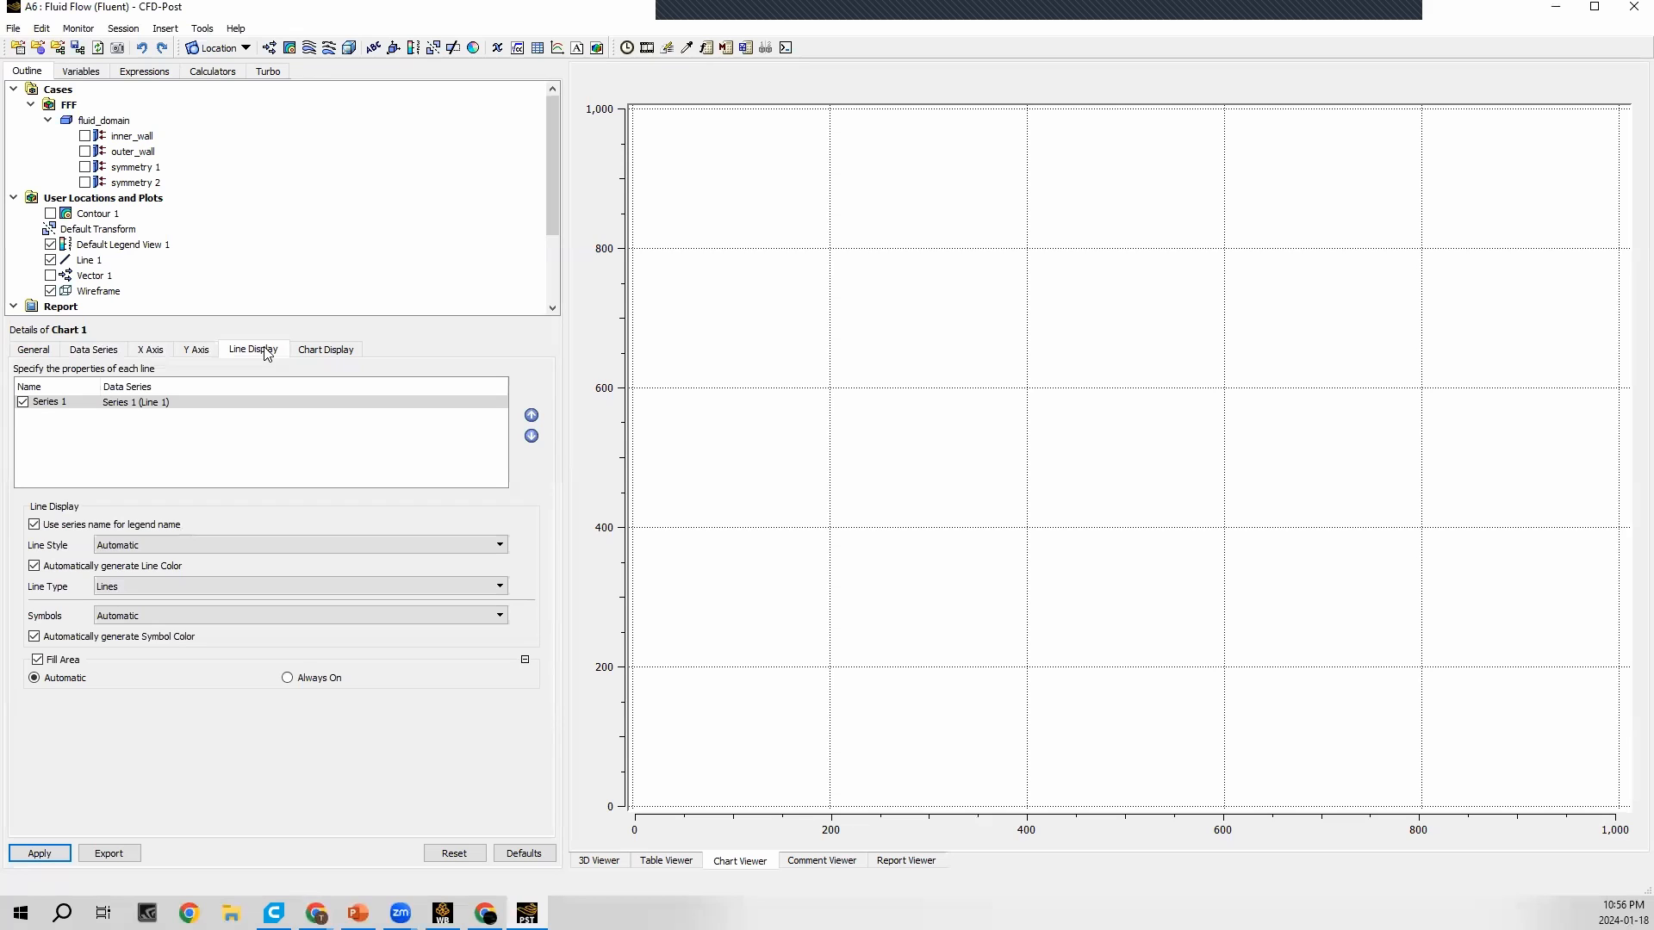
left_click(324, 355)
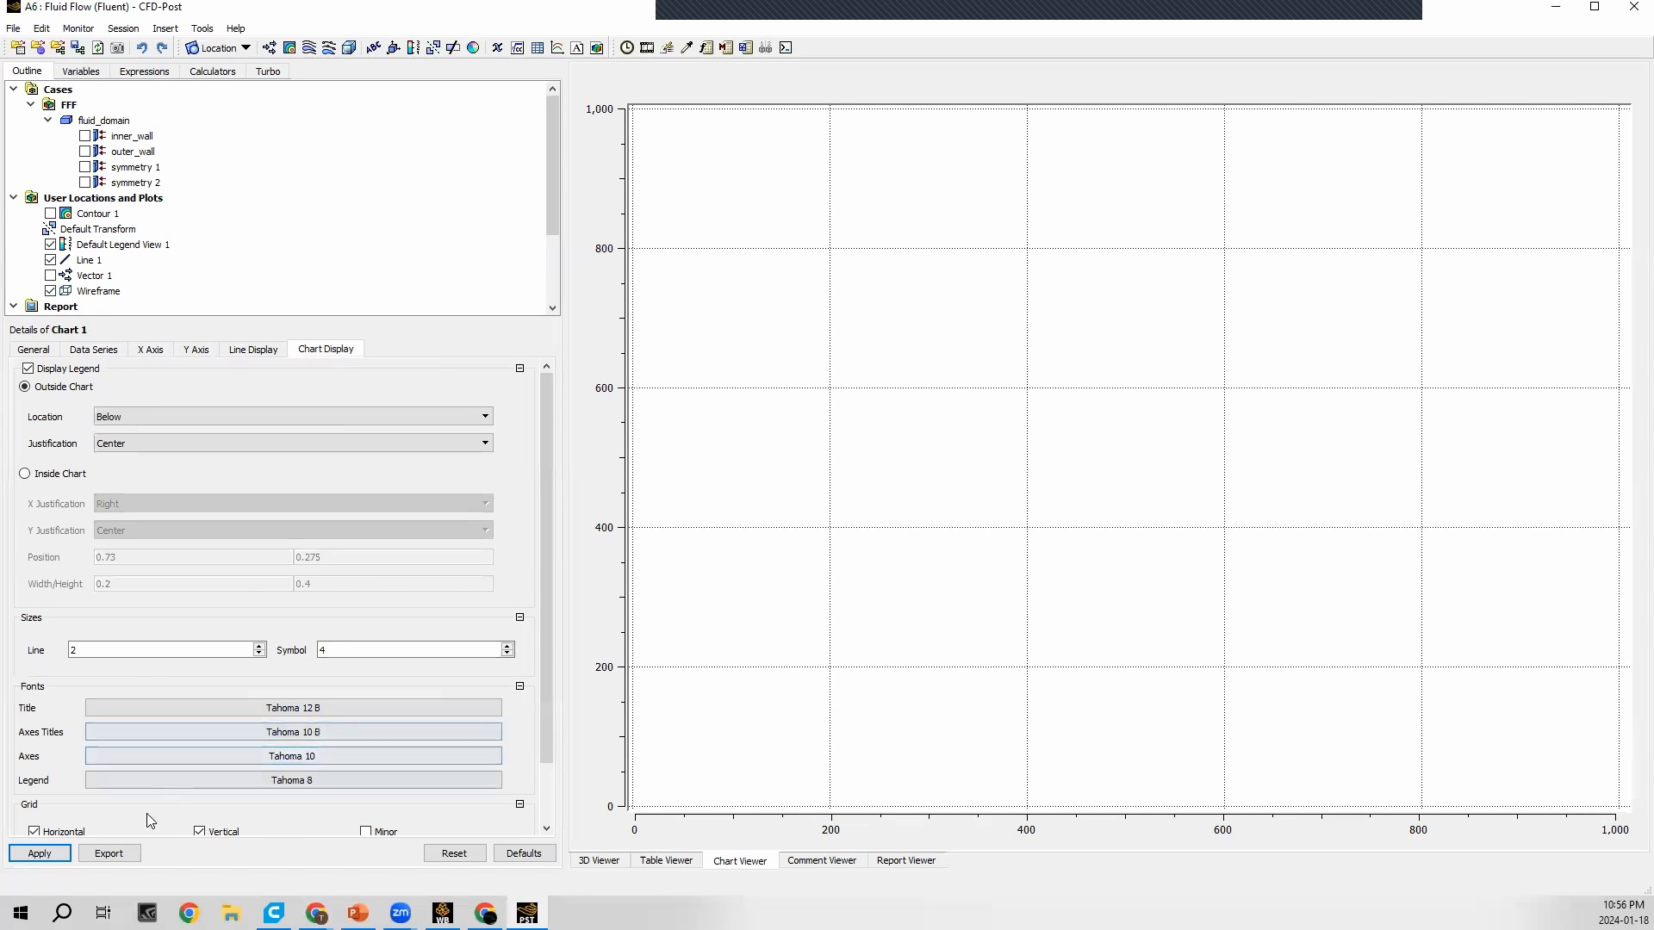
left_click(41, 854)
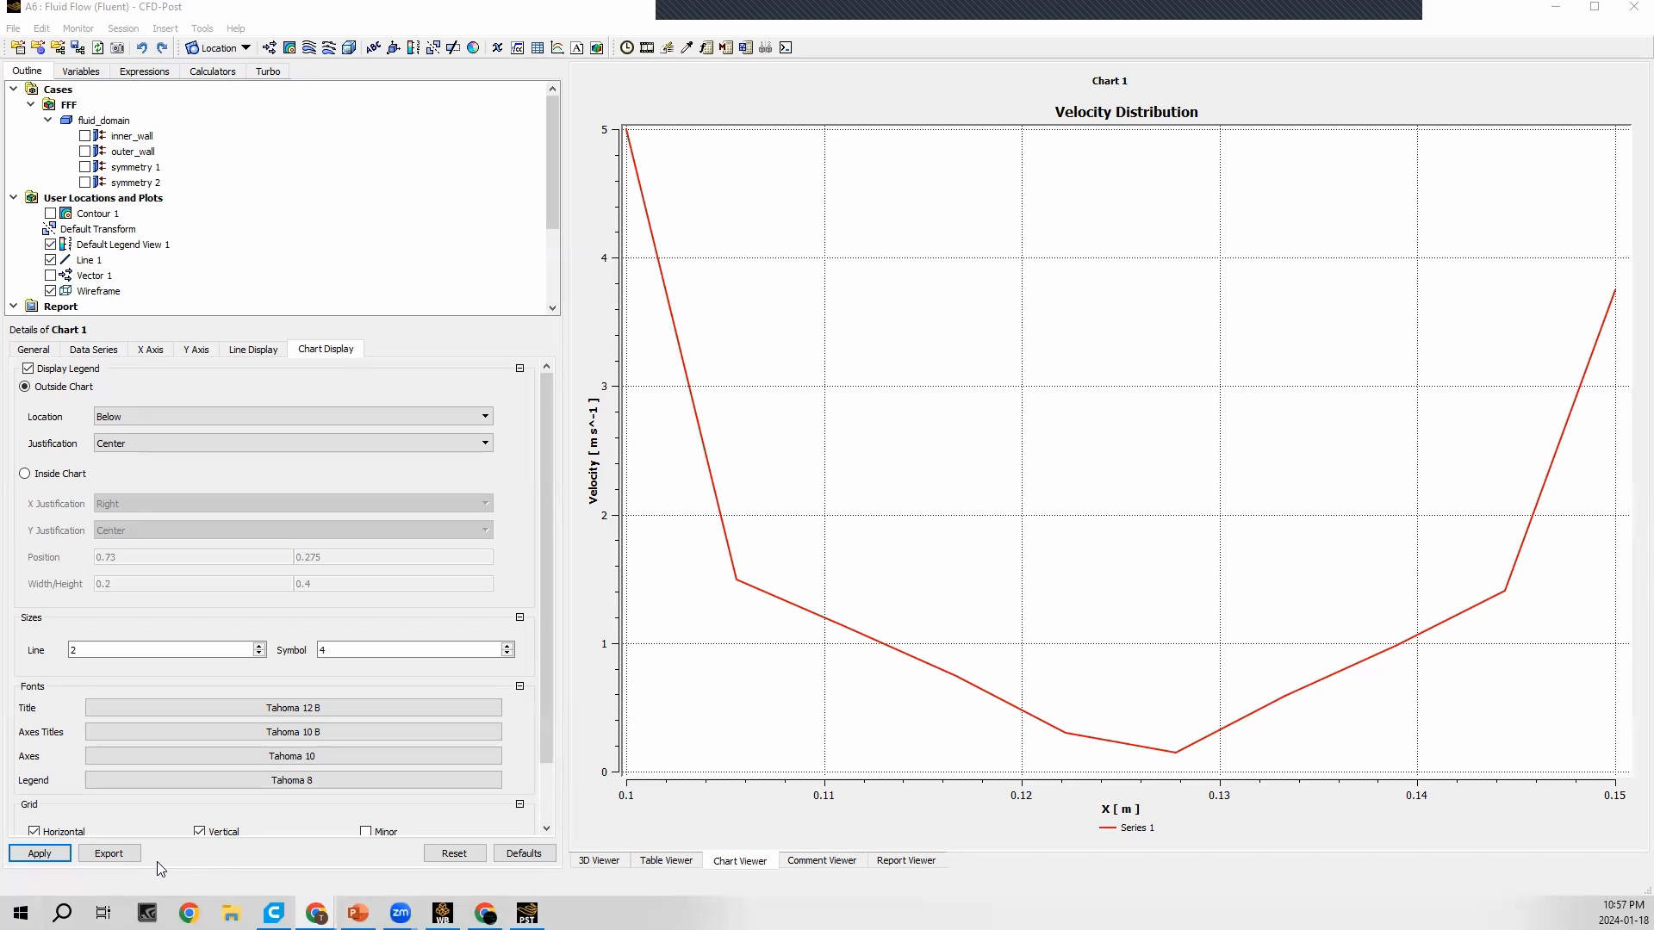
Step: Insert a second chart titled "Temperature Distribution" with Line 1 as its data series location
left_click(558, 48)
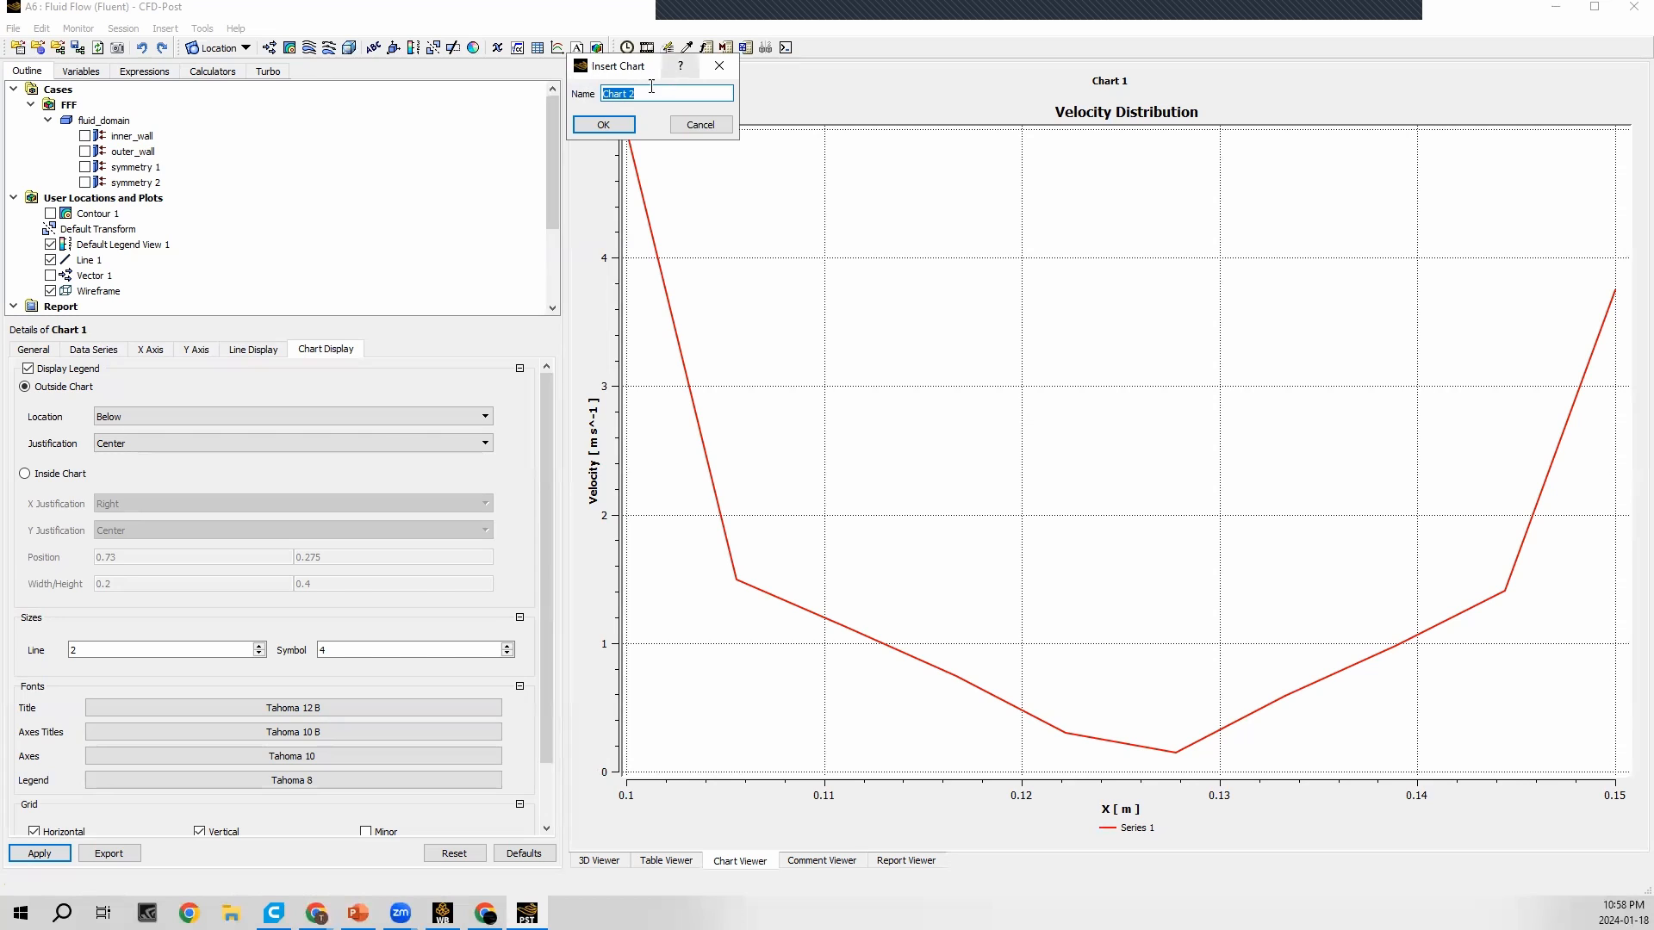
left_click(603, 125)
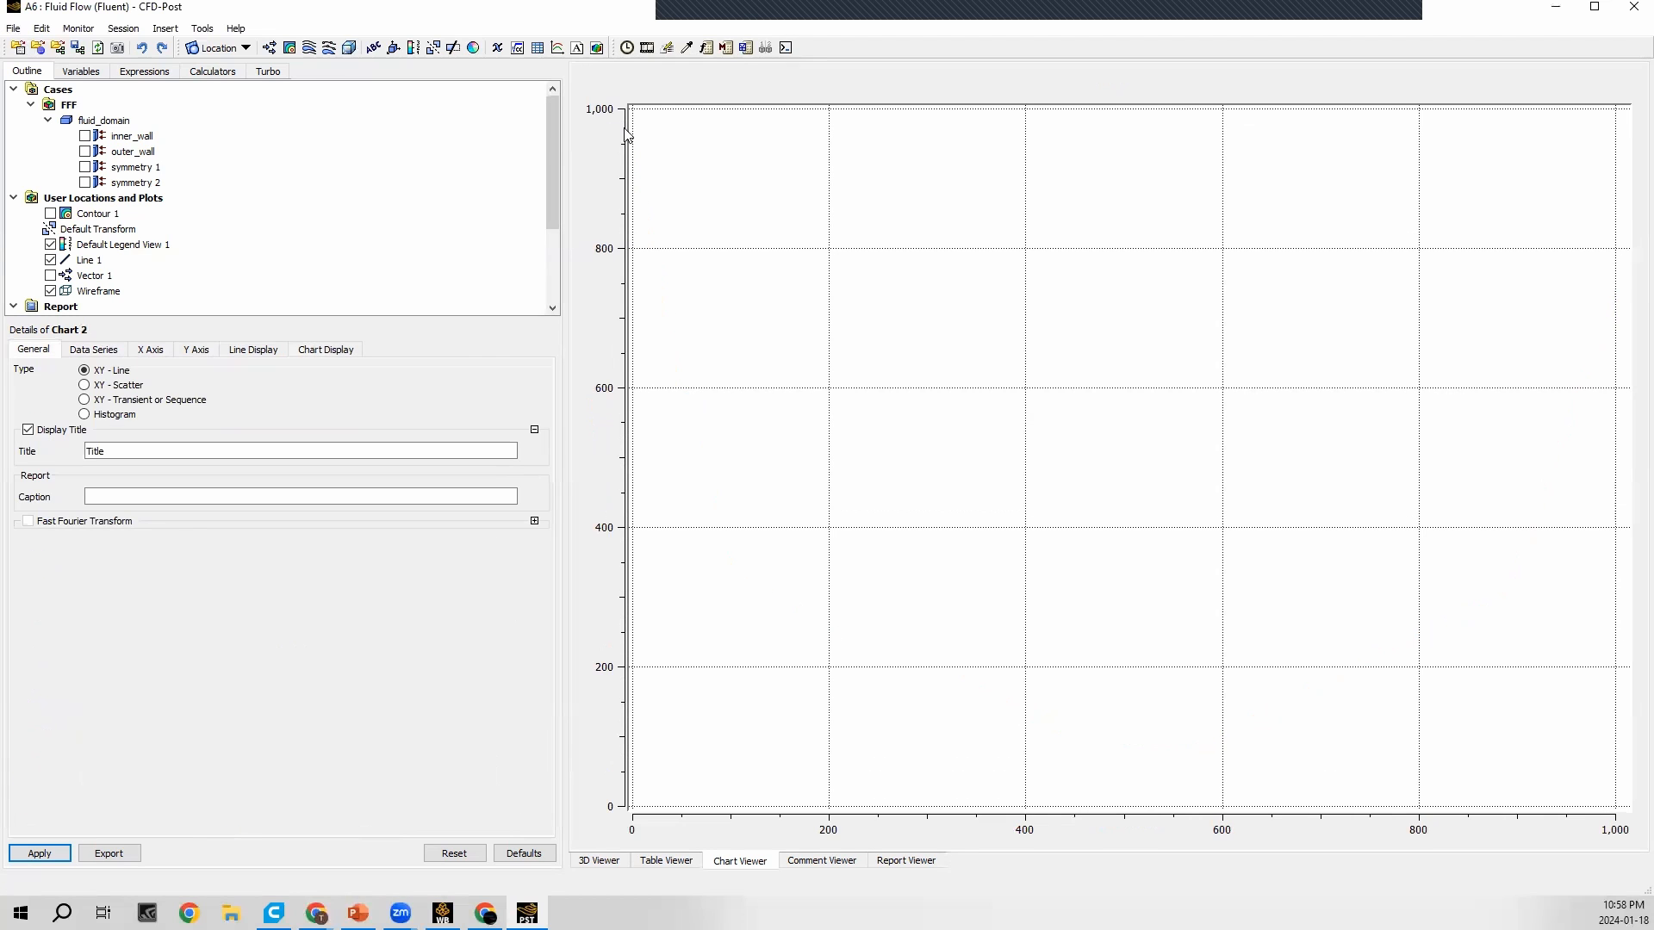
left_click(144, 495)
double_click(148, 451)
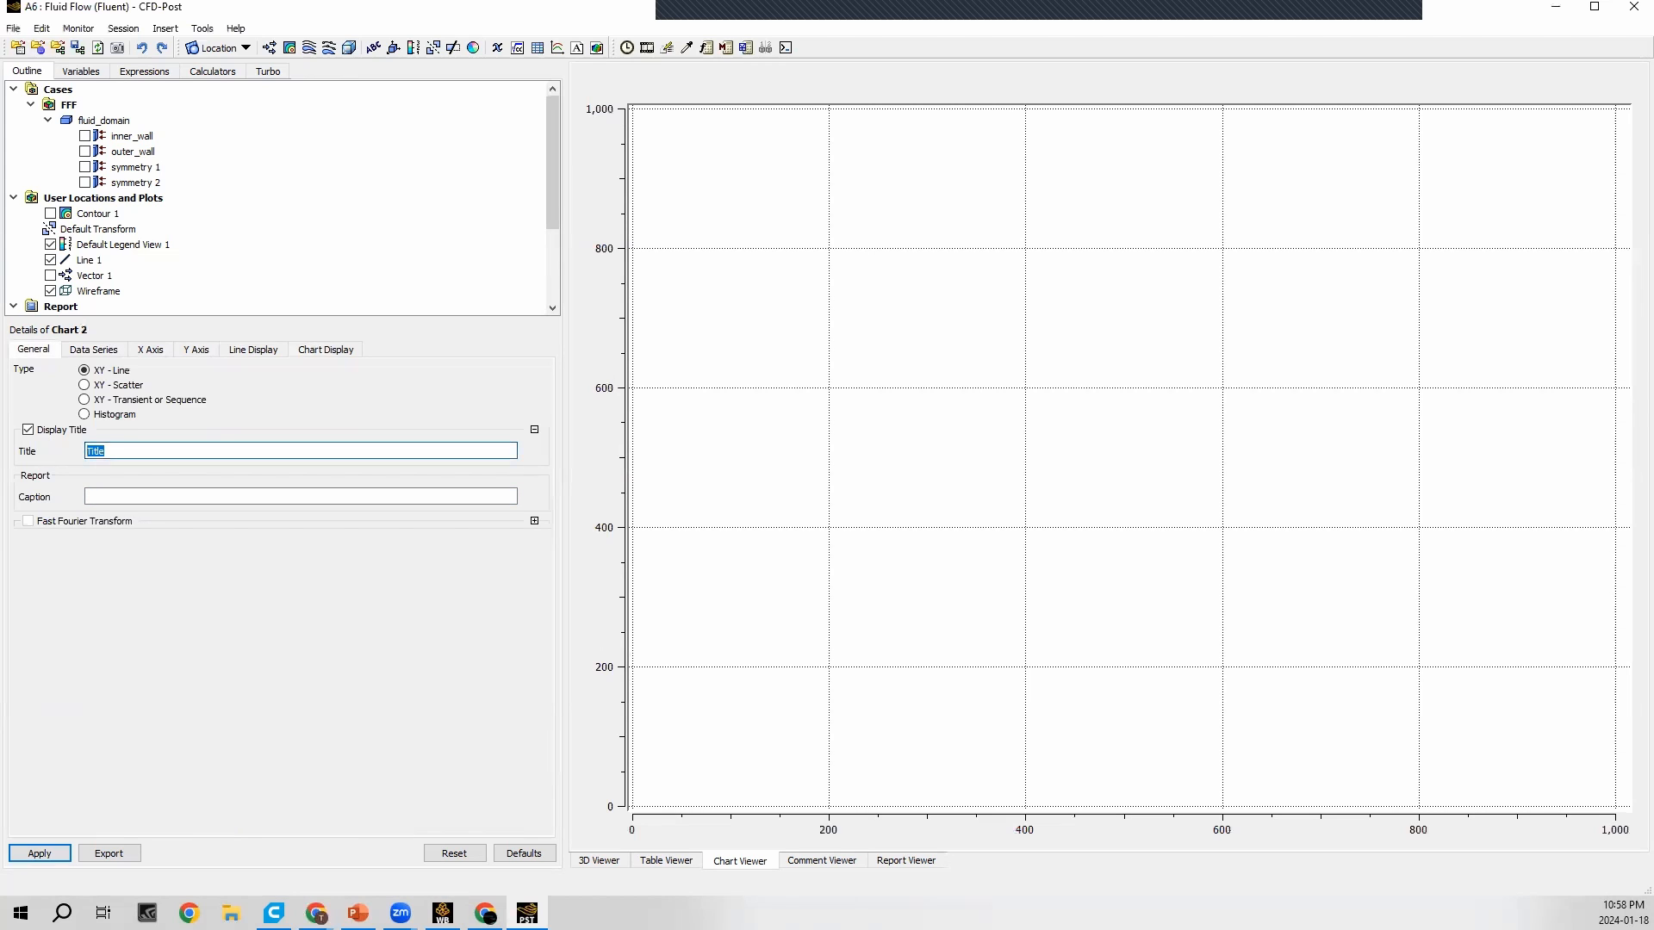
type("Temperature Distribution")
left_click(96, 351)
left_click(126, 556)
left_click(133, 573)
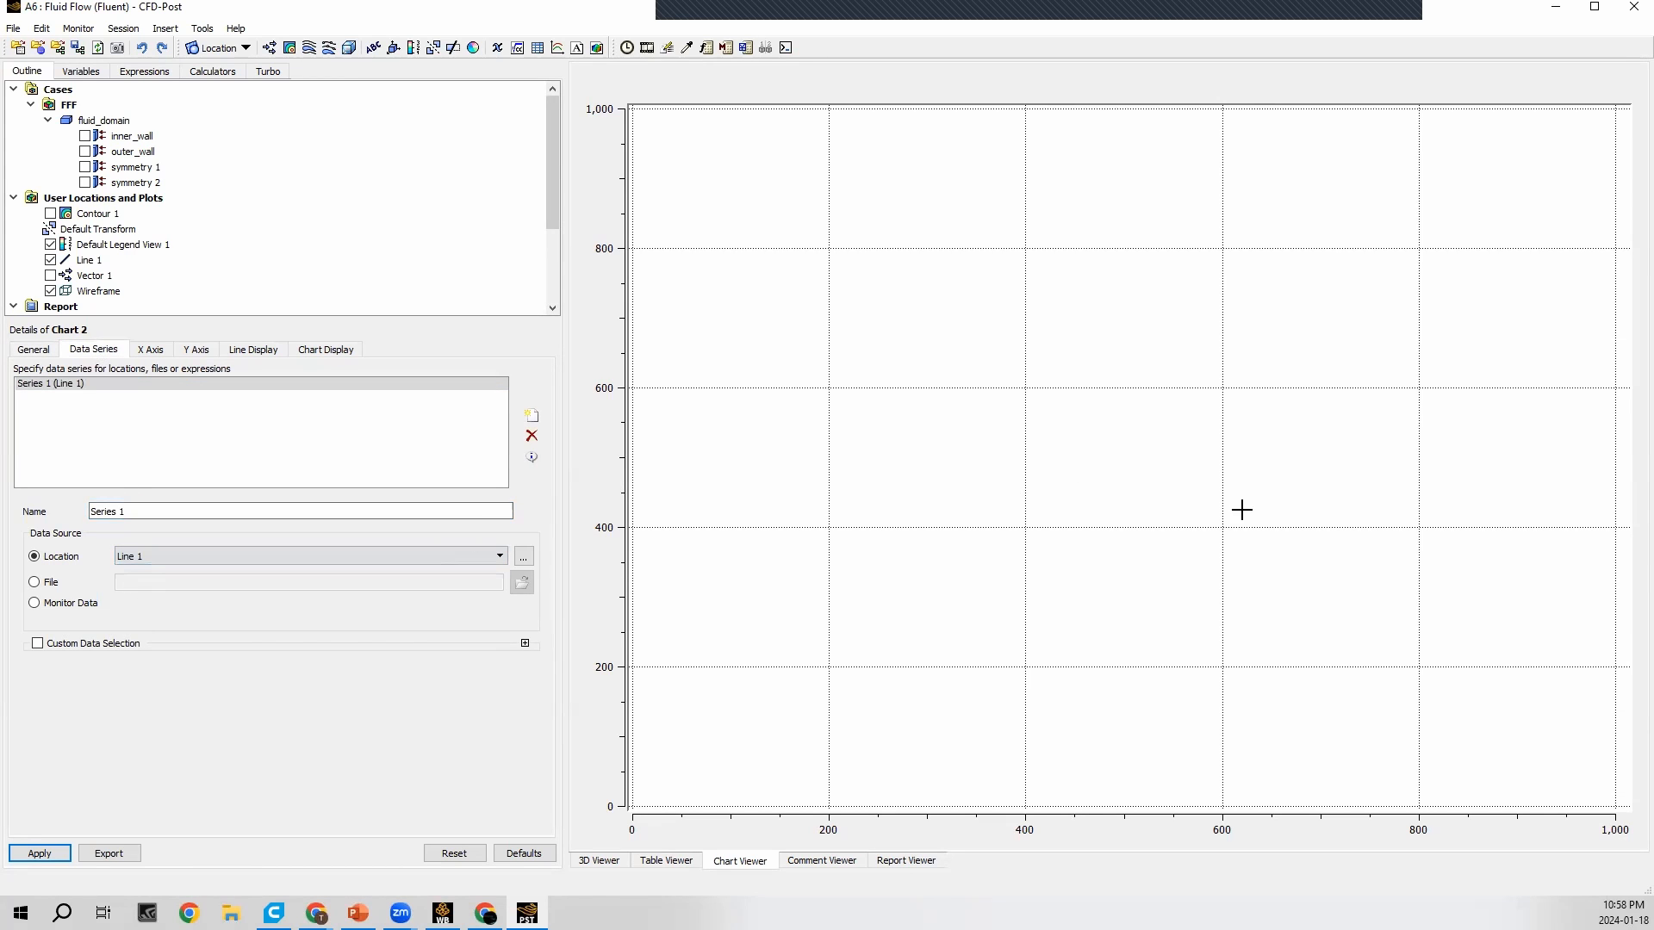
Step: Plot Temperature on the Y axis against X on the X axis in the second chart
left_click(152, 351)
left_click(152, 389)
scroll(147, 456, "down", 10)
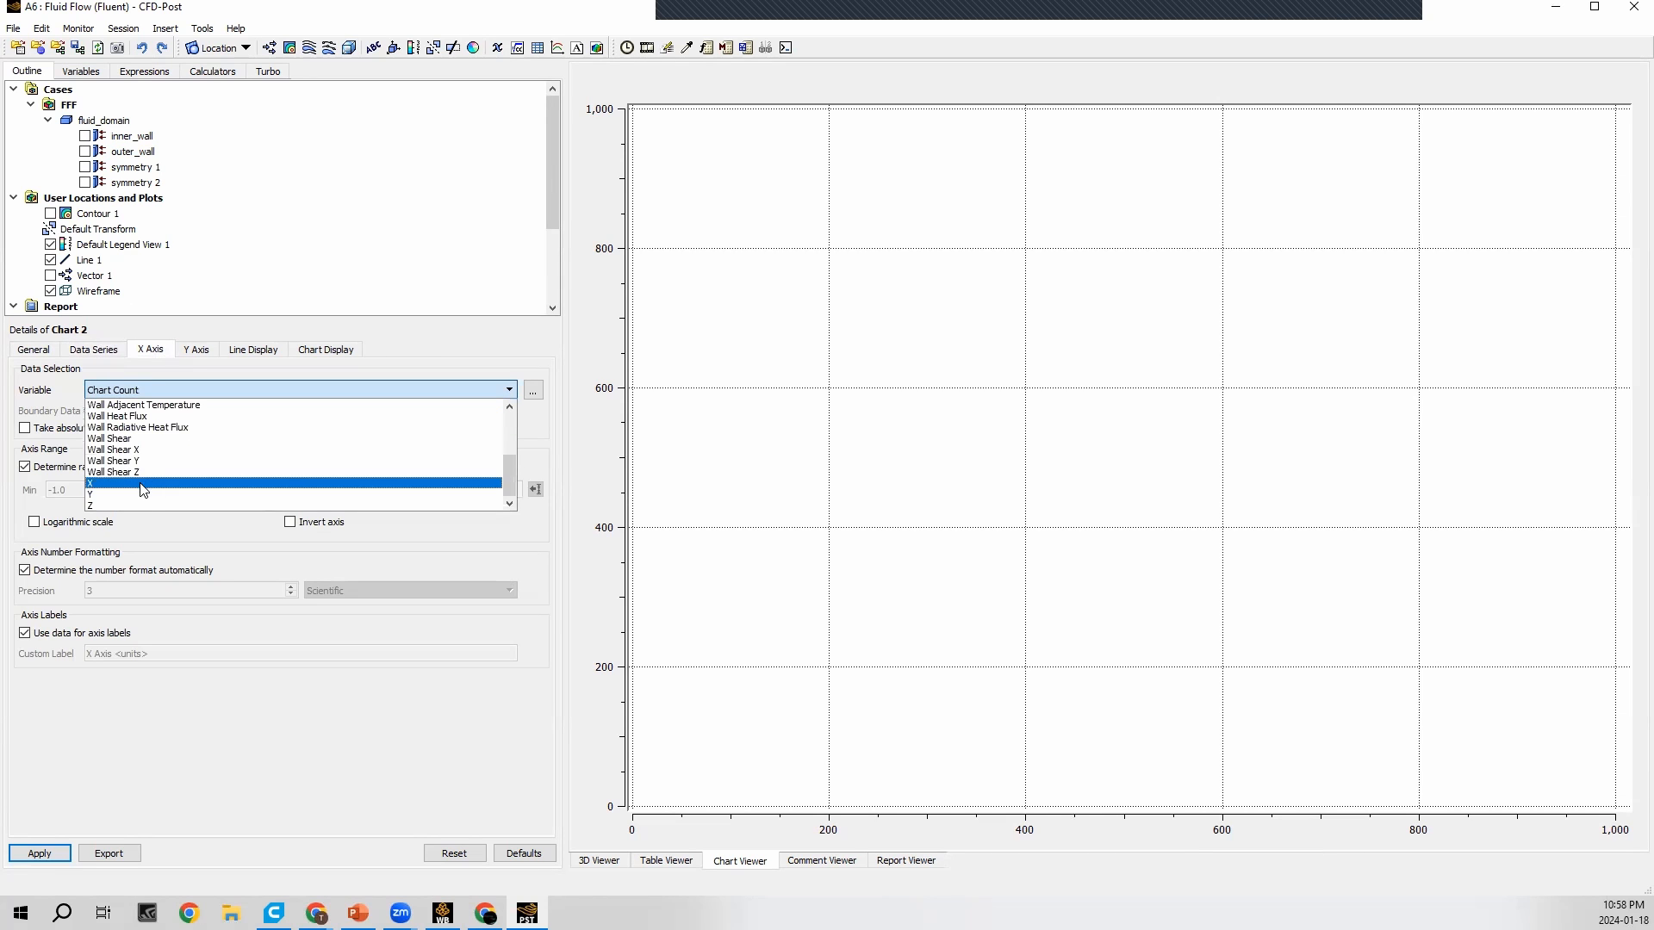
left_click(144, 484)
left_click(197, 351)
left_click(174, 388)
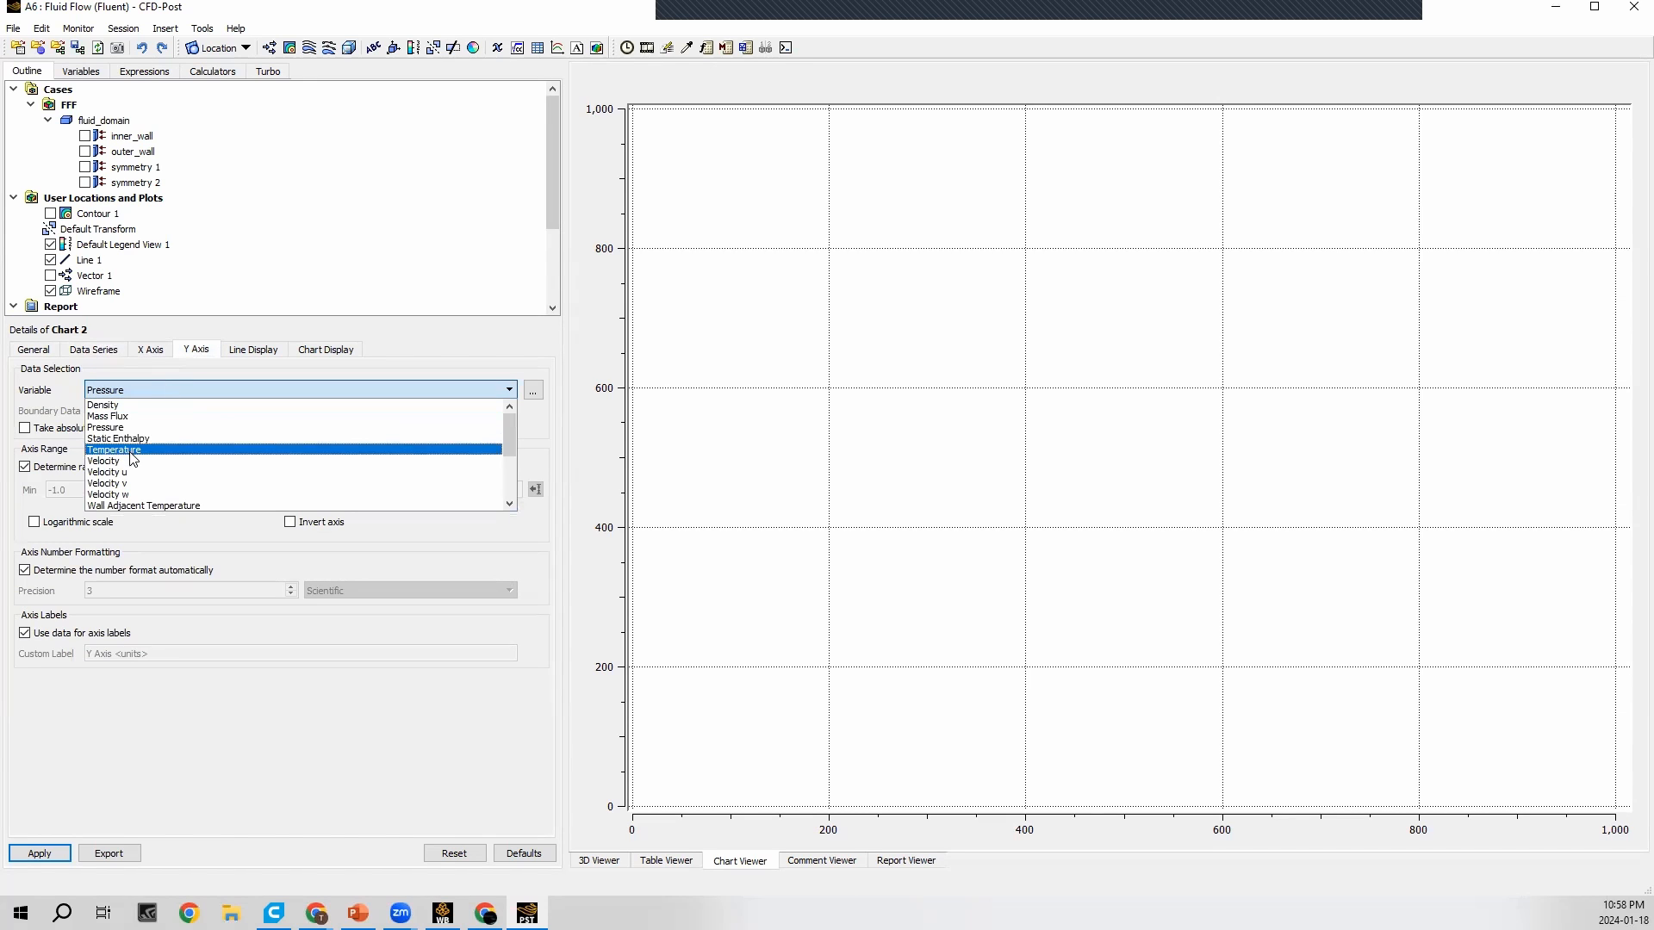
scroll(171, 457, "down", 2)
scroll(171, 458, "up", 2)
left_click(169, 453)
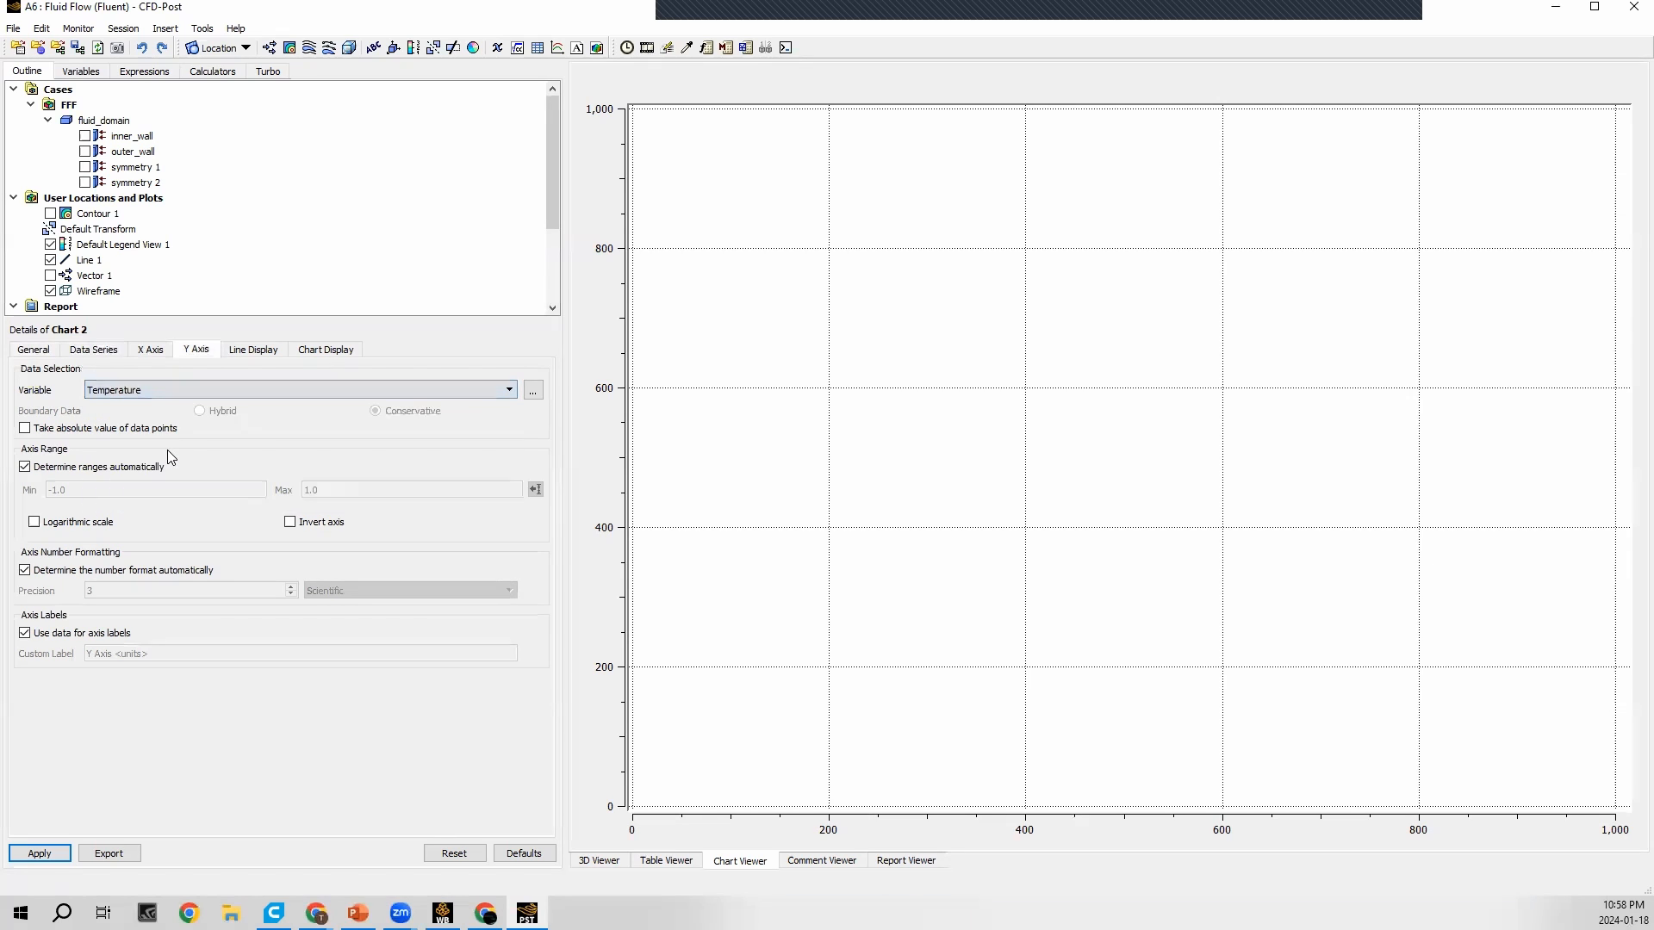
left_click(45, 853)
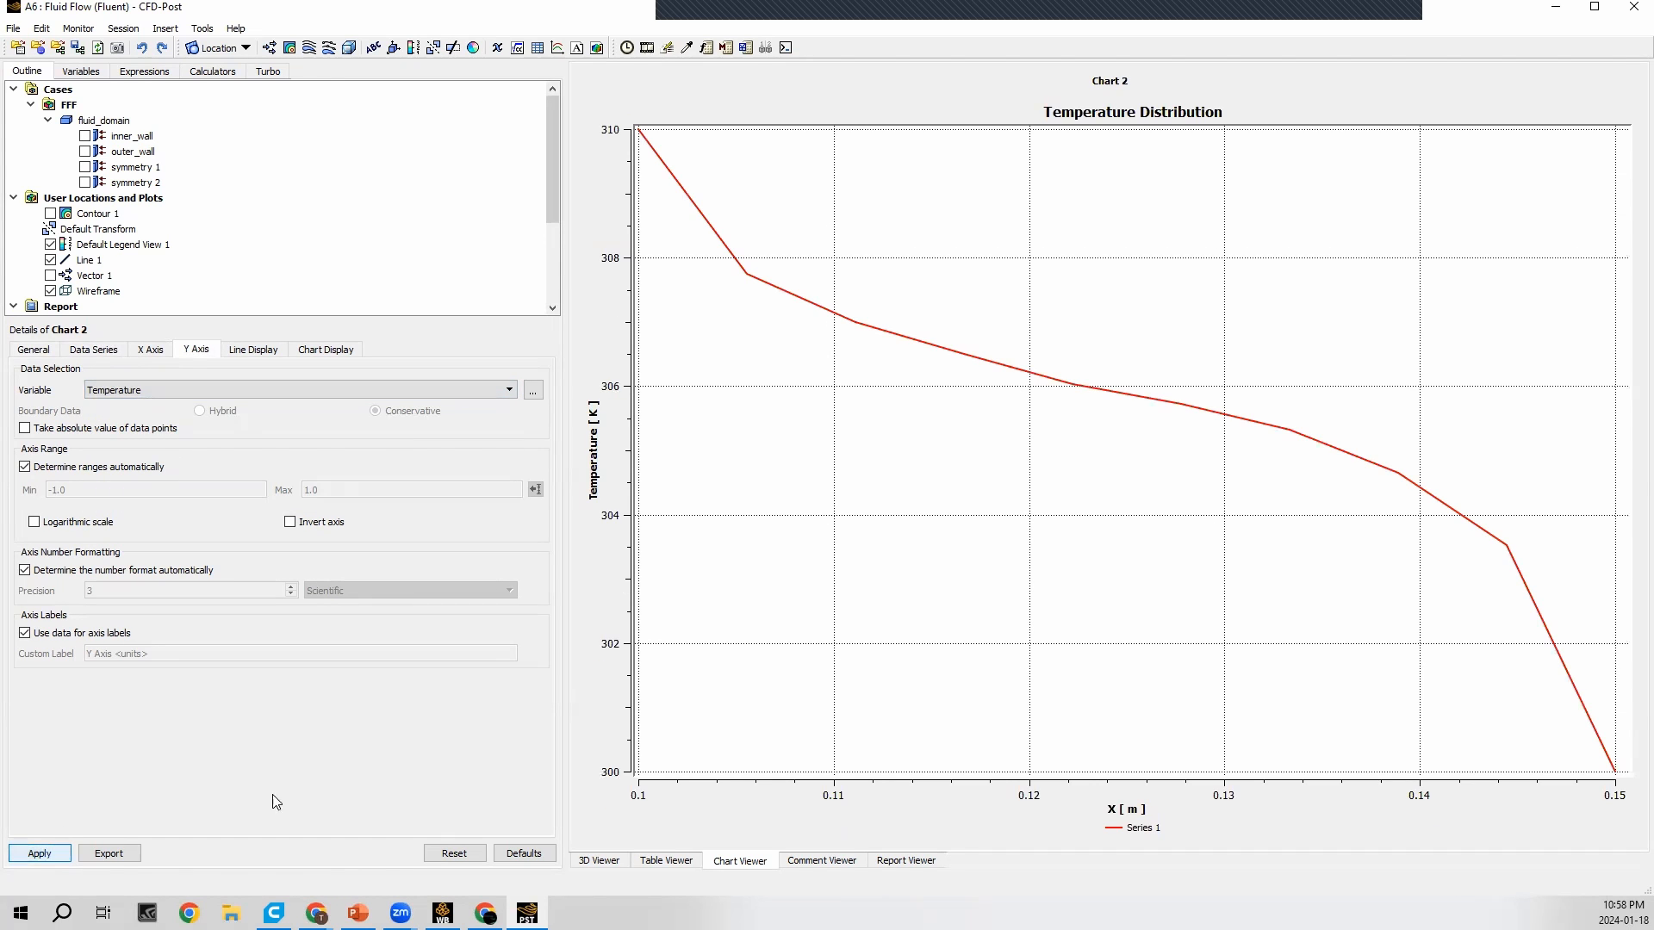